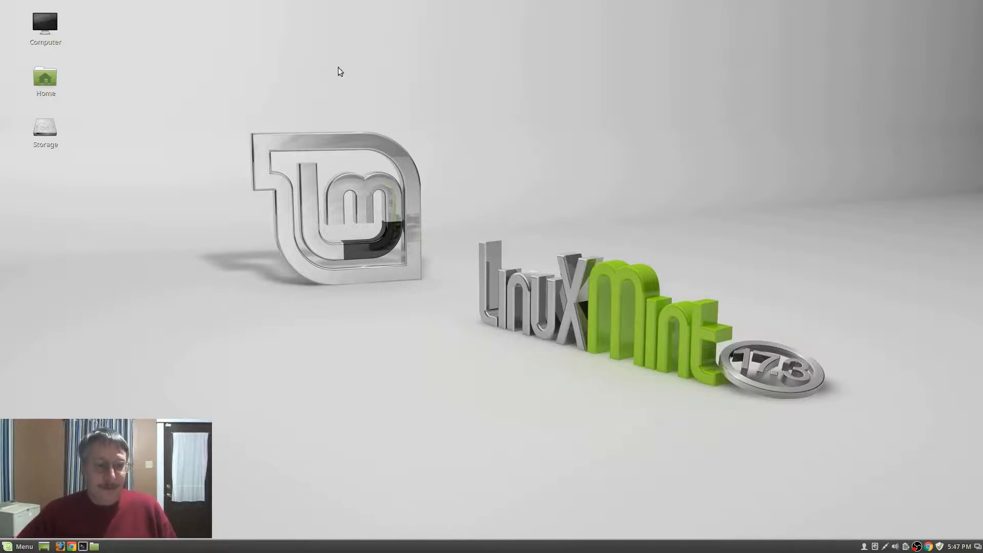
# Launch Software Manager from the Mint menu and authenticate with the administrator password
pyautogui.click(21, 547)
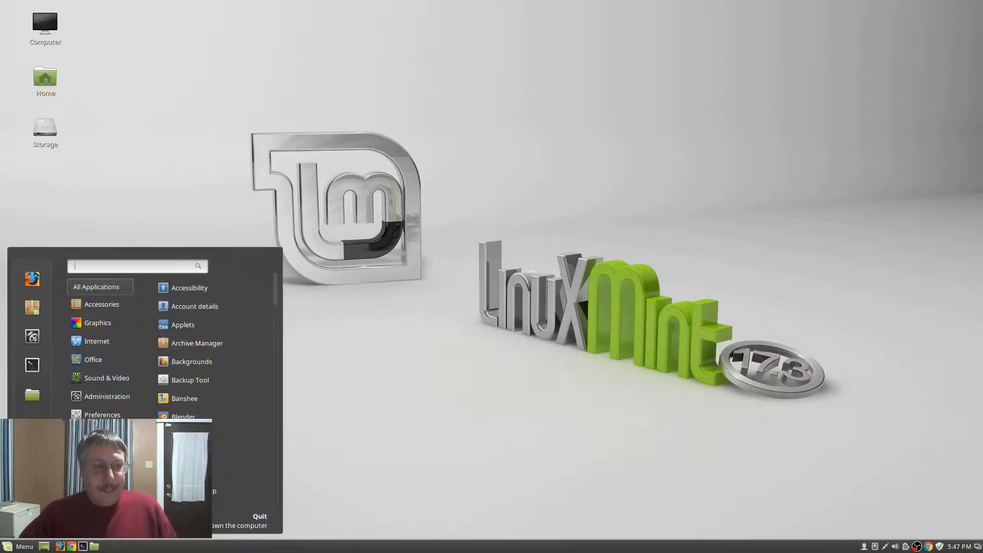
pyautogui.click(32, 309)
pyautogui.write('•••••')
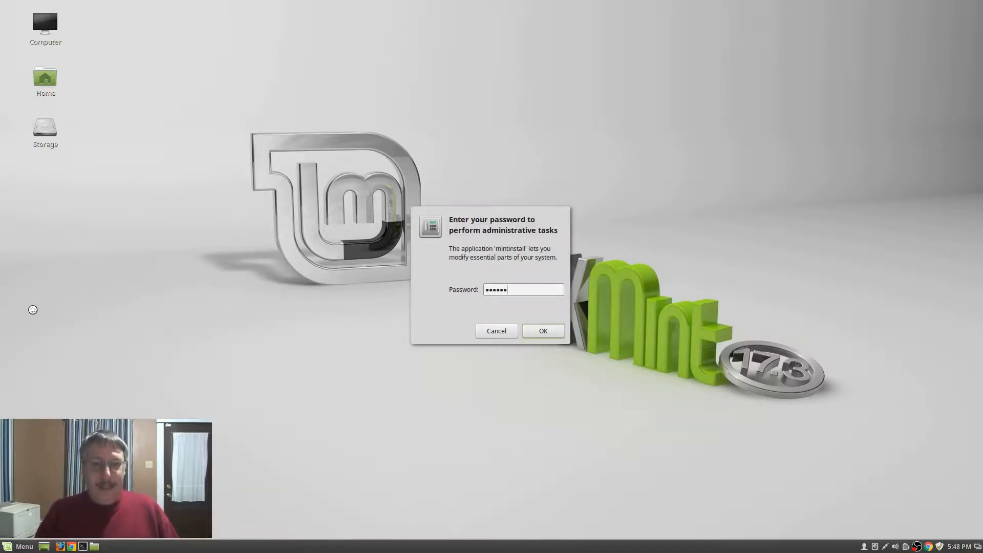
pyautogui.press('Return')
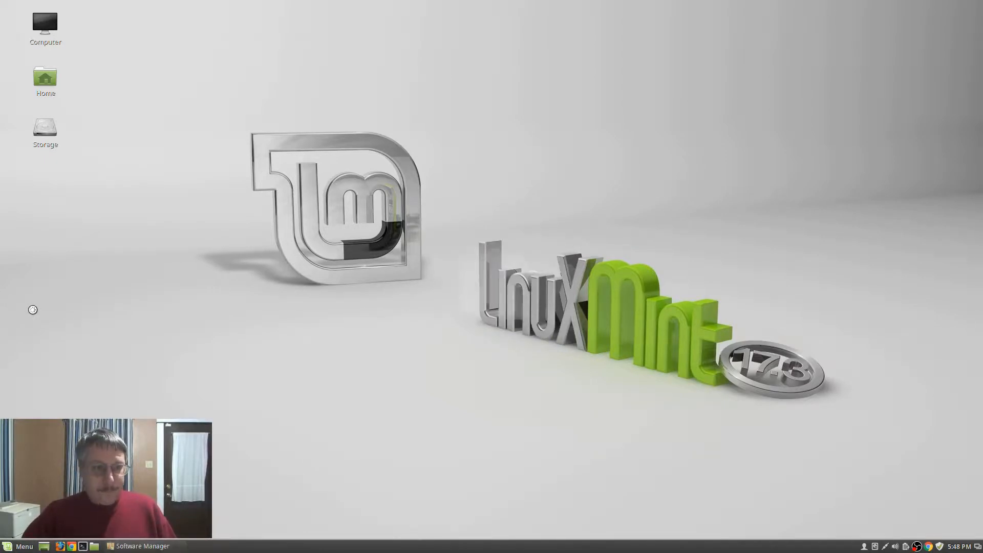
# Install the playonlinux package from the Games category, then close Software Manager
pyautogui.click(528, 287)
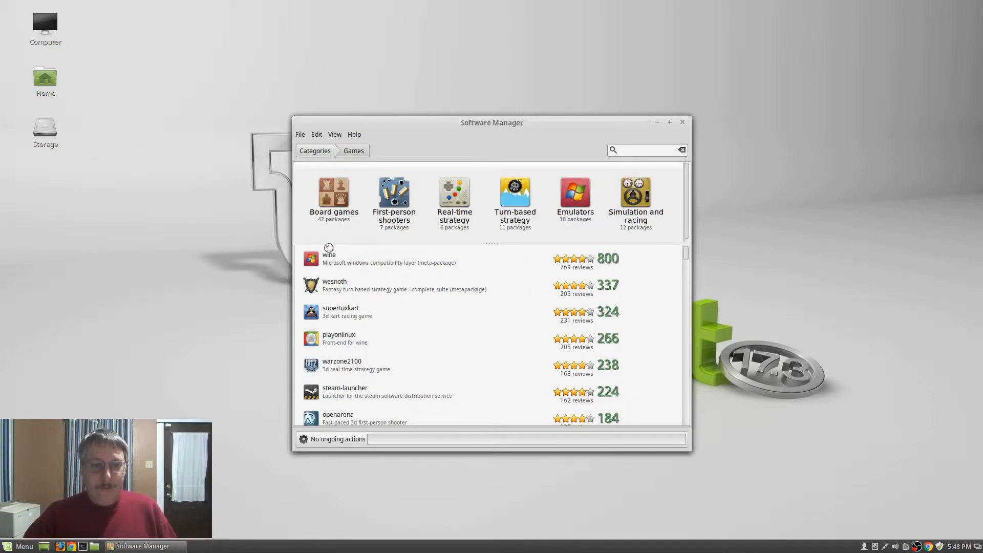
pyautogui.click(329, 342)
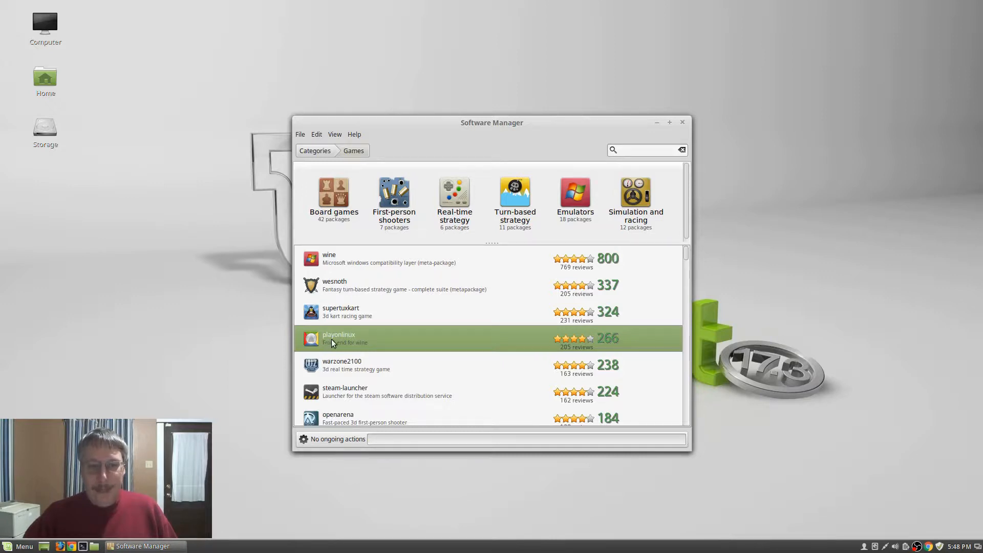
pyautogui.click(331, 339)
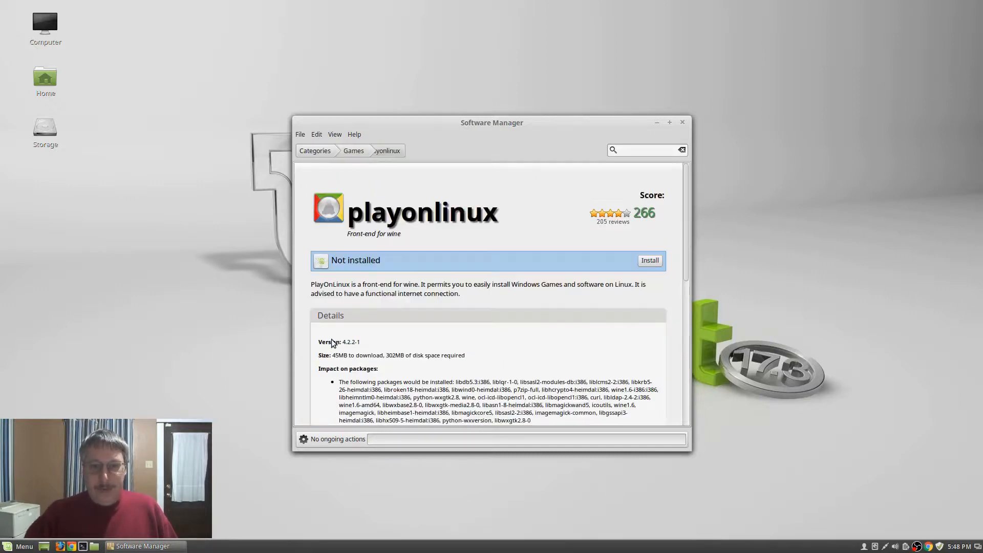
pyautogui.click(648, 261)
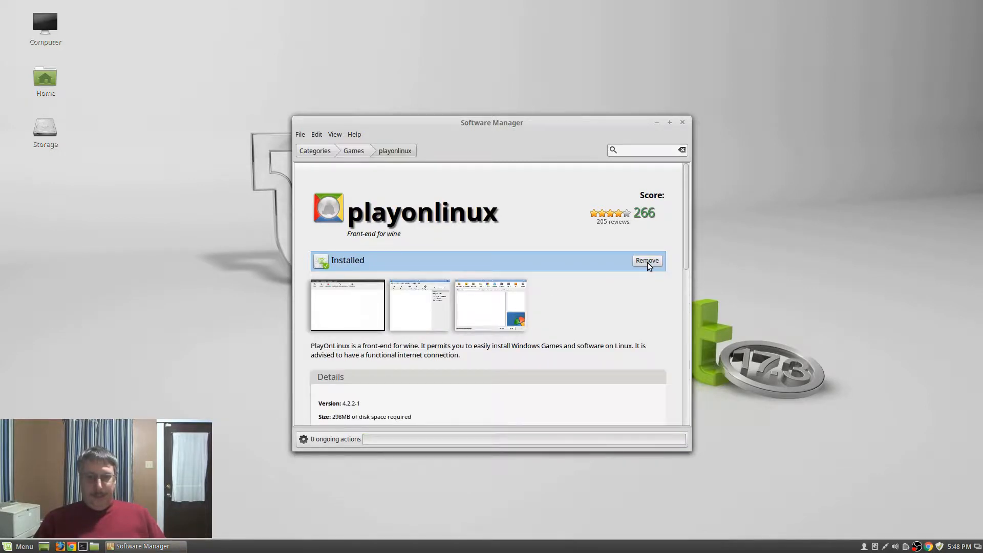
pyautogui.click(684, 124)
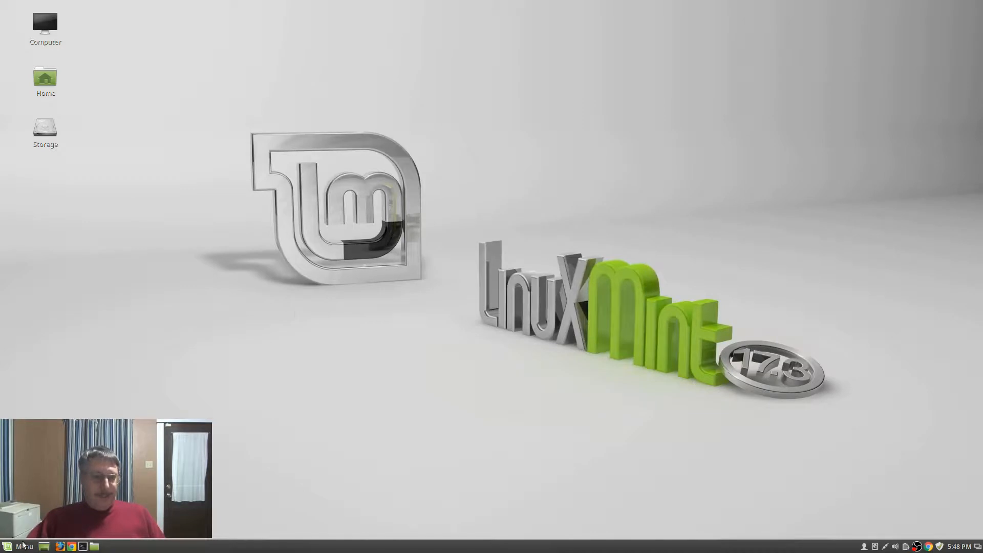
# Launch PlayOnLinux from Menu > Games, then open Google Chrome from the taskbar
pyautogui.click(21, 547)
pyautogui.moveTo(100, 328)
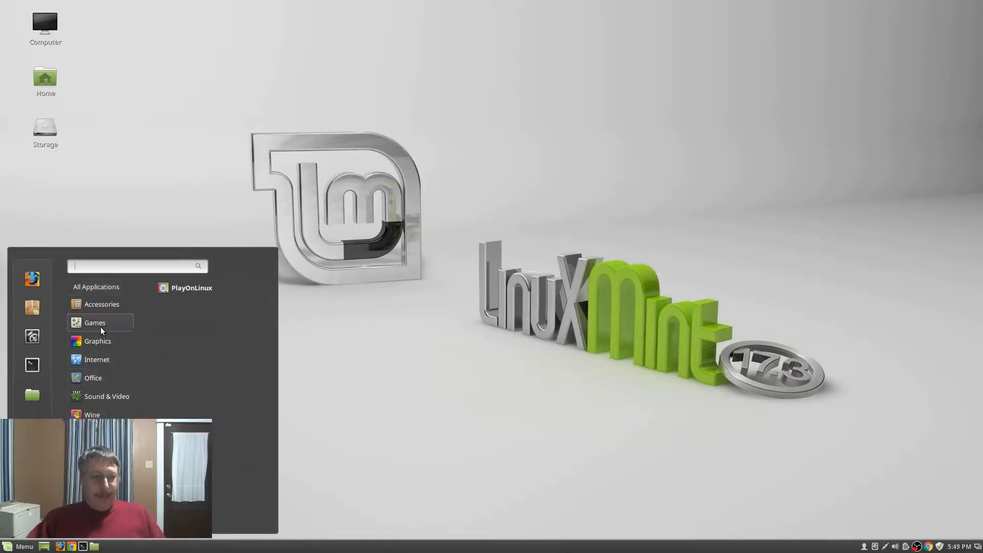
pyautogui.click(199, 288)
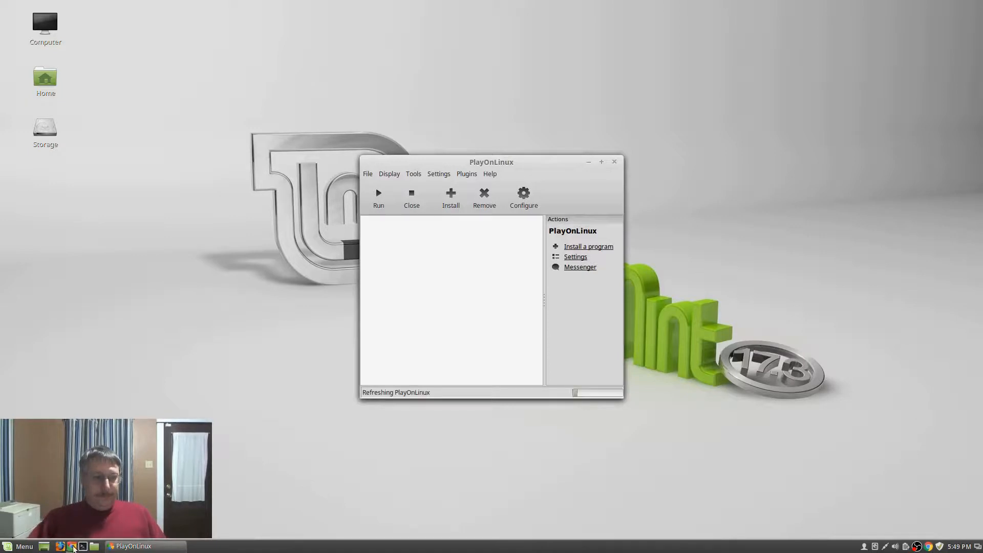
pyautogui.click(72, 546)
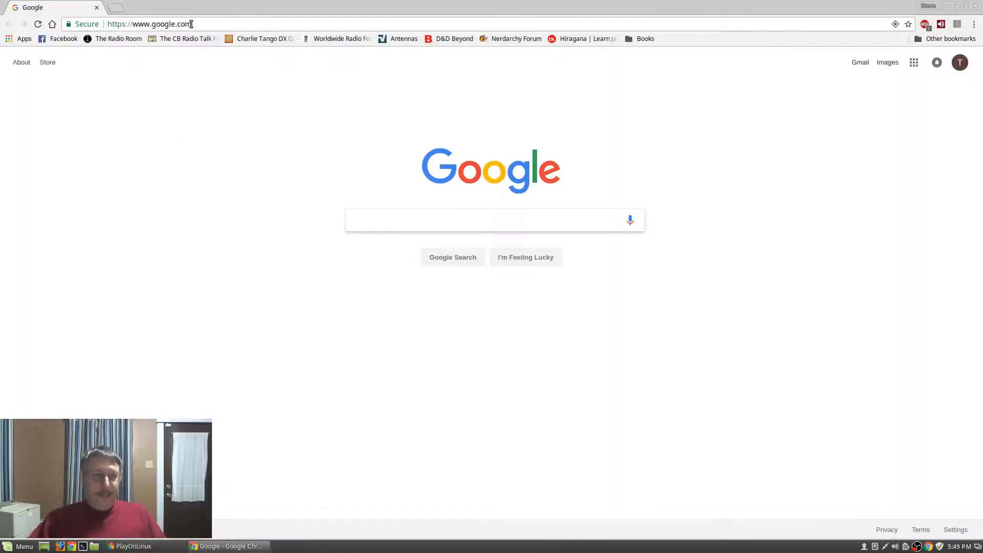
# Advance the PlayOnLinux first-use wizard and clear Chrome's address bar
pyautogui.click(191, 24)
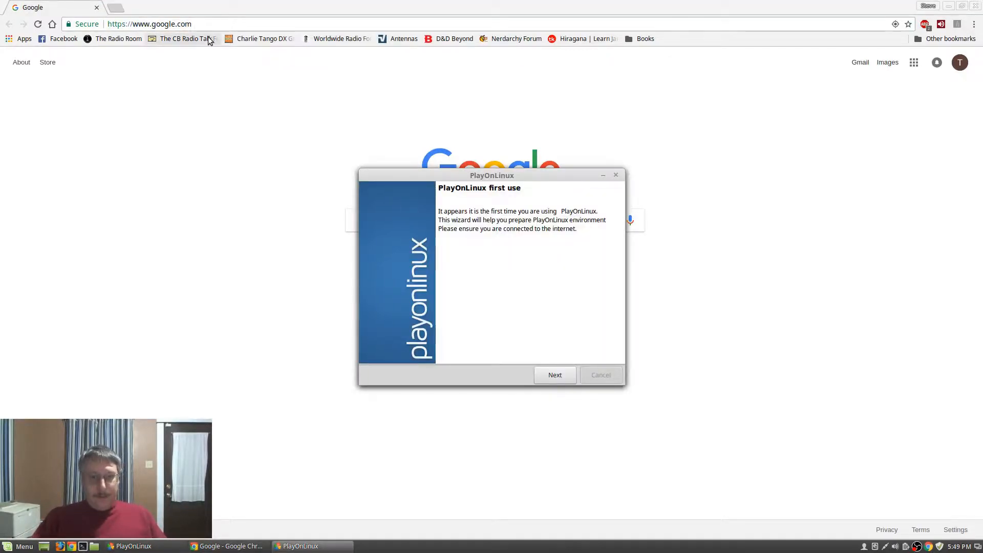
pyautogui.click(549, 376)
pyautogui.click(209, 23)
pyautogui.press('BackSpace')
pyautogui.press('BackSpace')
pyautogui.press('BackSpace')
pyautogui.press('BackSpace')
pyautogui.press('BackSpace')
pyautogui.press('BackSpace')
pyautogui.press('BackSpace')
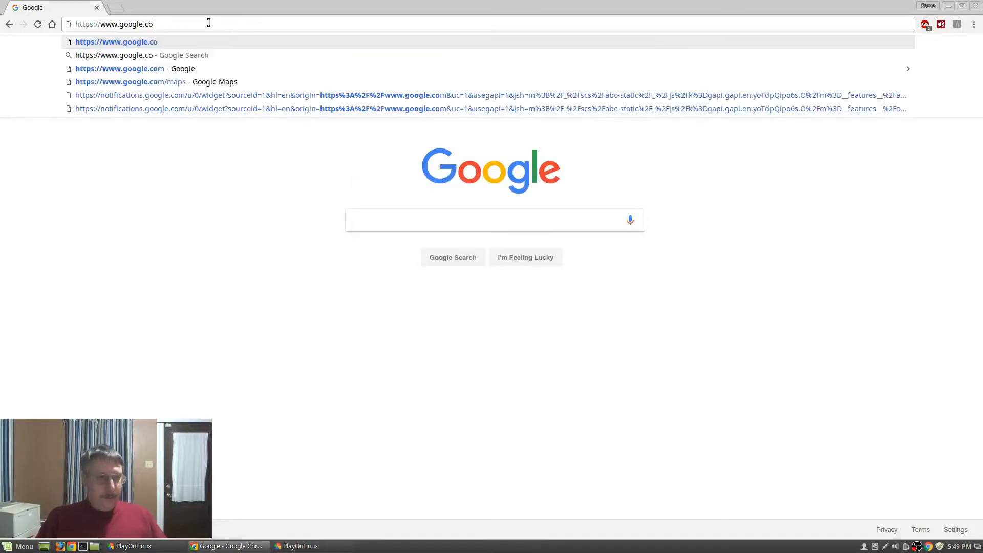
pyautogui.press('BackSpace')
pyautogui.press('BackSpace')
pyautogui.press('BackSpace')
pyautogui.press('BackSpace')
pyautogui.press('BackSpace')
pyautogui.press('BackSpace')
pyautogui.press('BackSpace')
pyautogui.press('BackSpace')
pyautogui.press('BackSpace')
pyautogui.press('BackSpace')
pyautogui.press('BackSpace')
pyautogui.press('BackSpace')
pyautogui.press('BackSpace')
pyautogui.press('BackSpace')
pyautogui.press('BackSpace')
# Search for 4nec2 and download the 4nec2 zip from the QSL.net page
pyautogui.write('4nect')
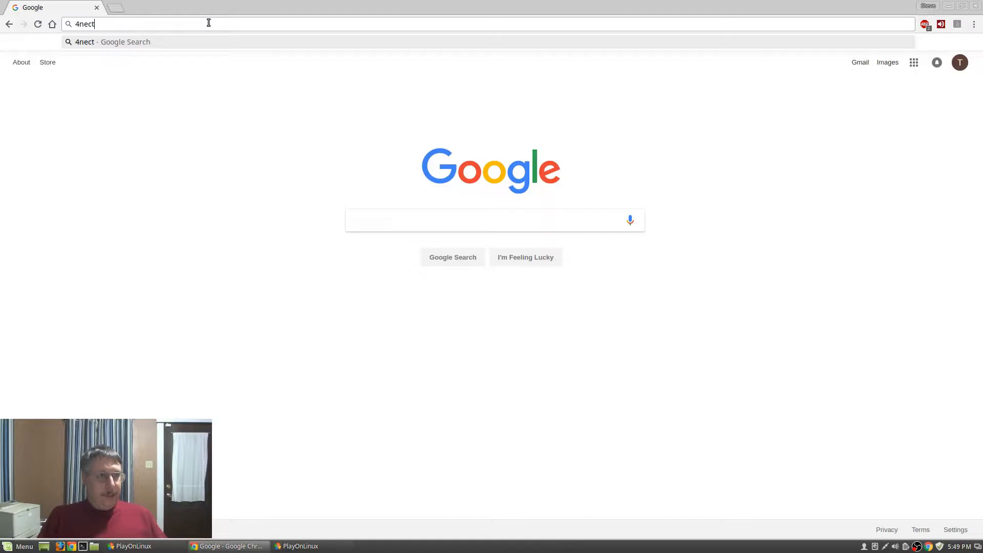
pyautogui.press('BackSpace')
pyautogui.write('2')
pyautogui.press('Return')
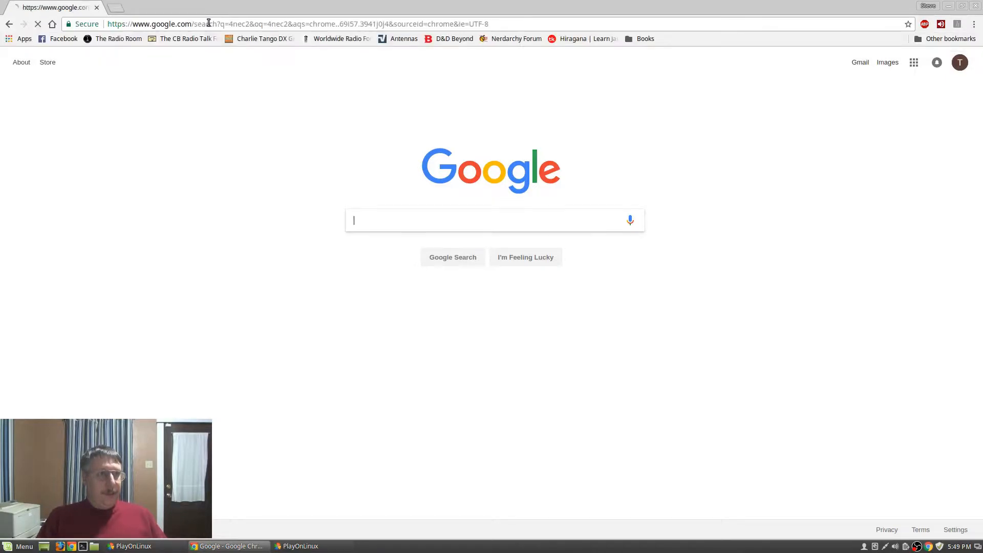
pyautogui.click(136, 160)
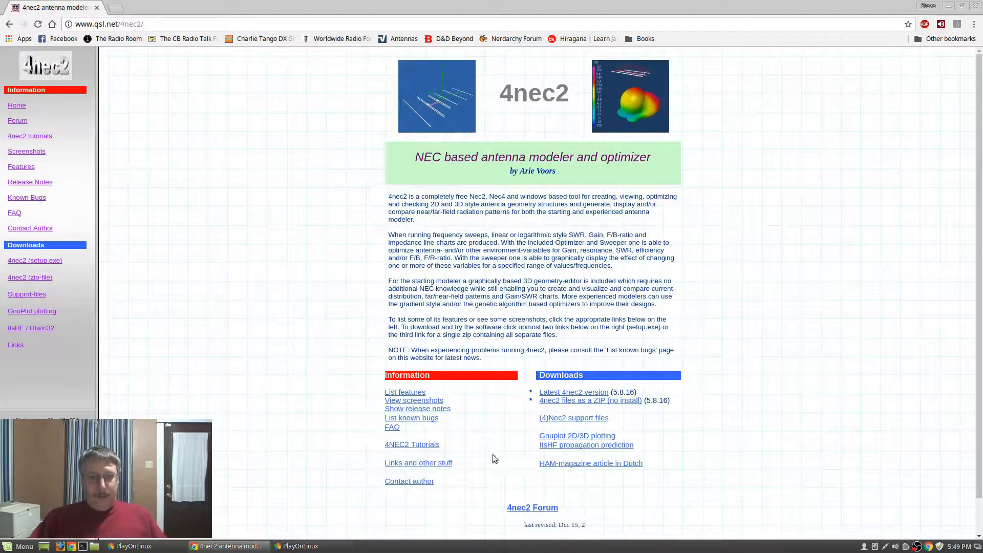
pyautogui.click(582, 397)
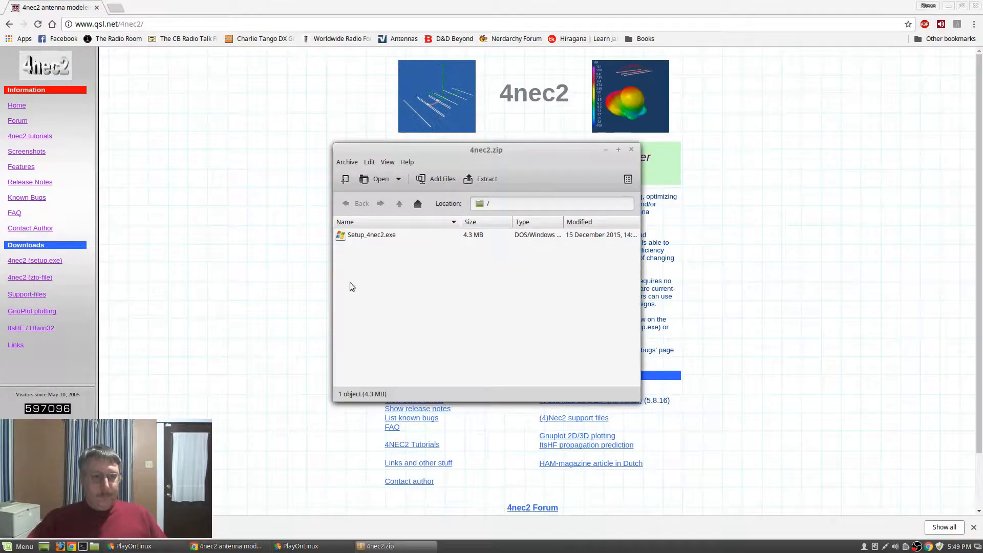
# Extract Setup_4nec2.exe from 4nec2.zip into the Downloads folder, then close both windows
pyautogui.click(23, 546)
pyautogui.click(94, 546)
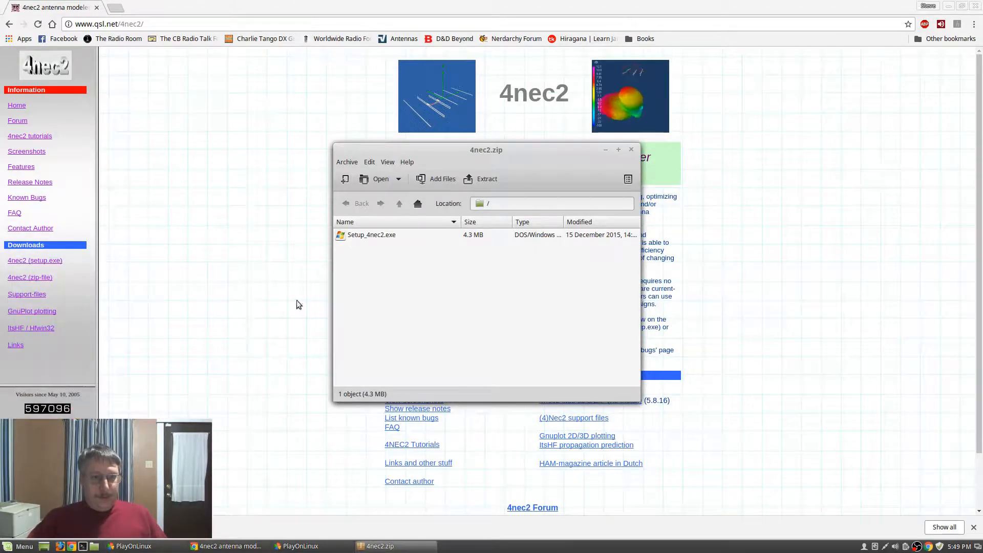
pyautogui.click(95, 547)
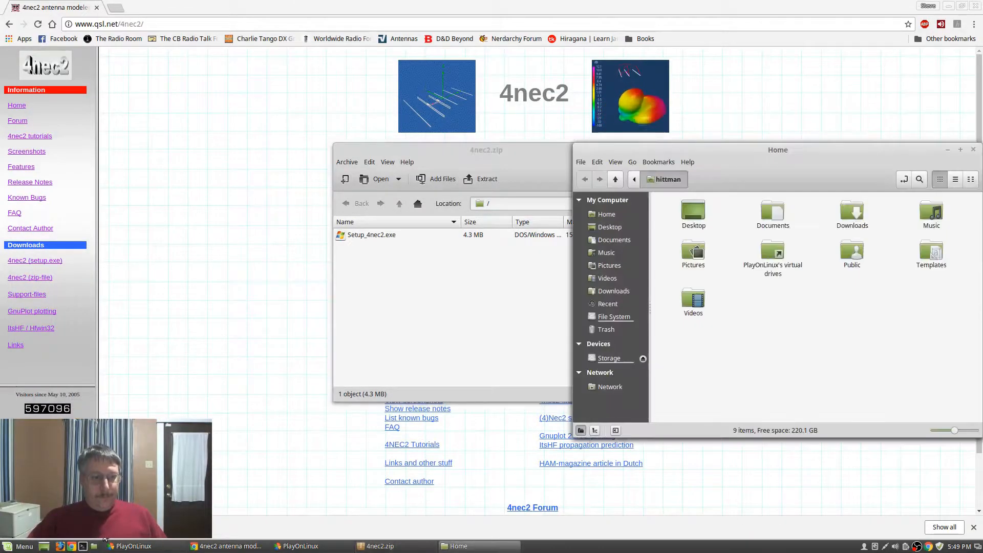
pyautogui.doubleClick(859, 219)
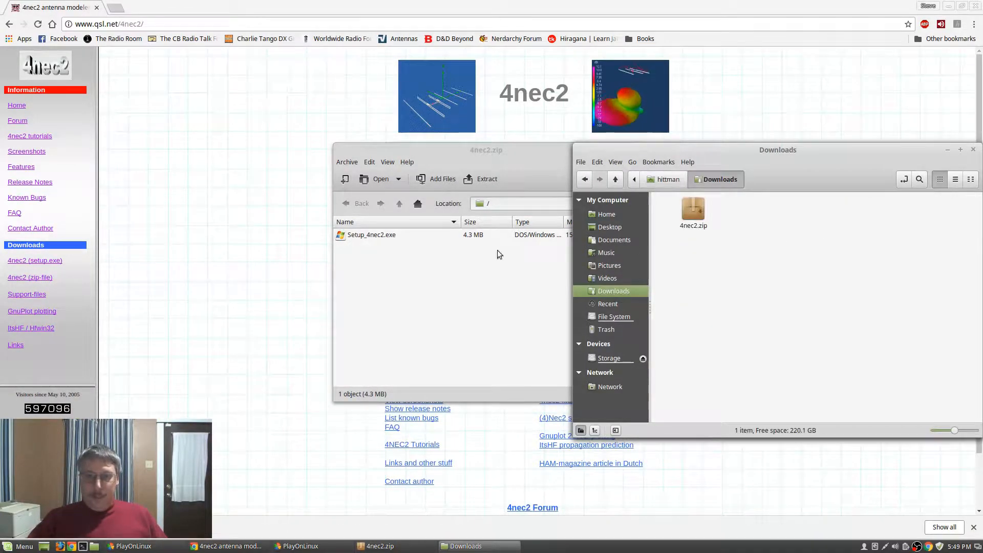
pyautogui.moveTo(366, 237); pyautogui.dragTo(758, 229)
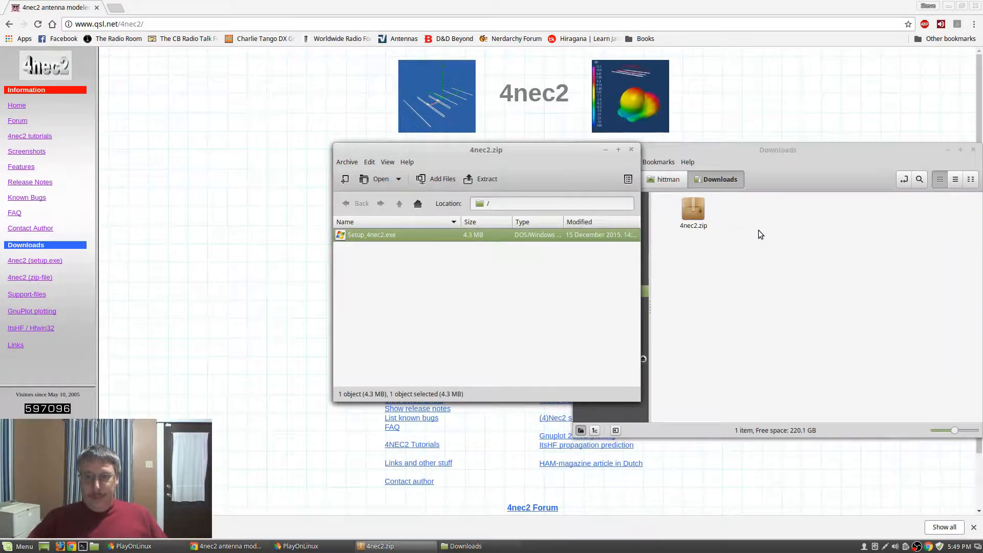
pyautogui.click(631, 150)
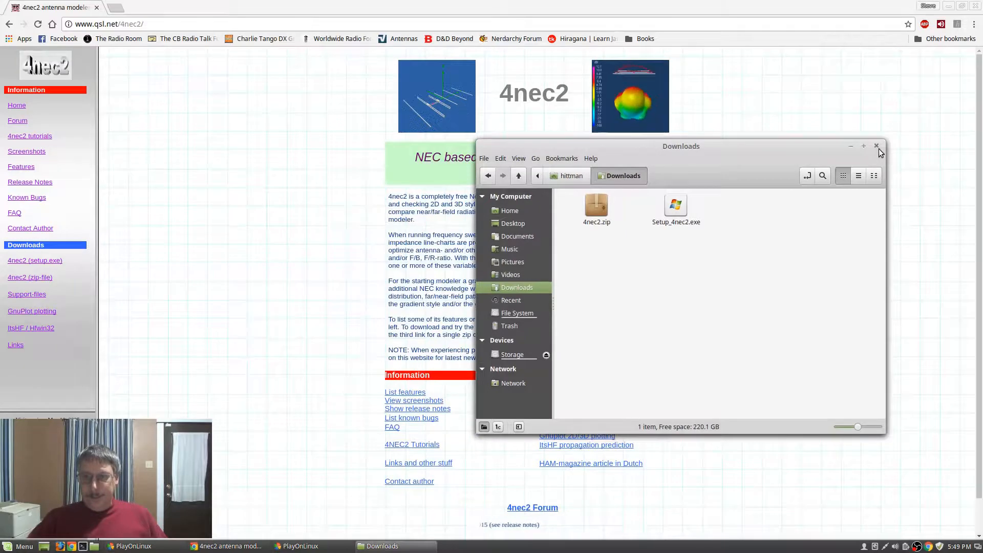
pyautogui.click(973, 149)
# Close Chrome and dismiss the PlayOnLinux Microsoft fonts wizard page
pyautogui.click(974, 5)
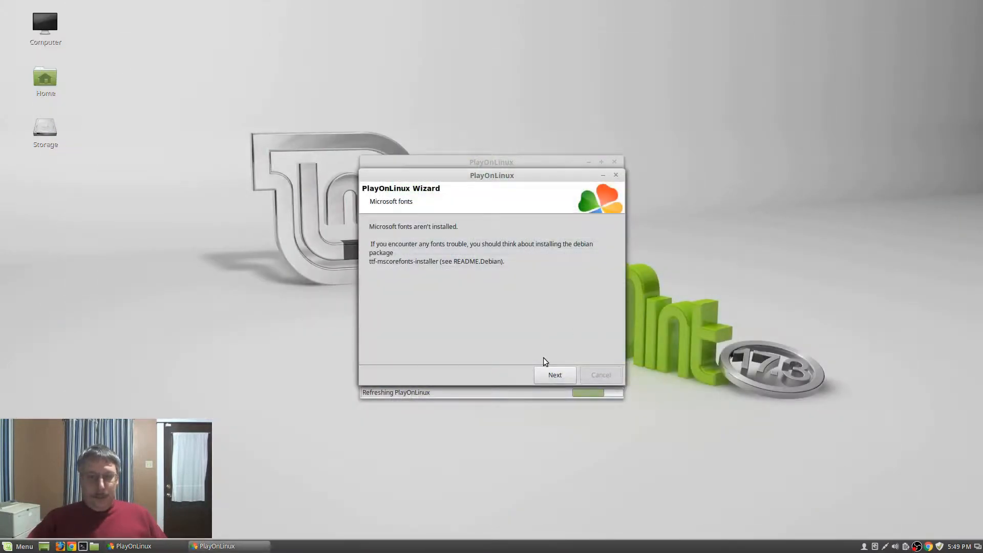
pyautogui.click(554, 375)
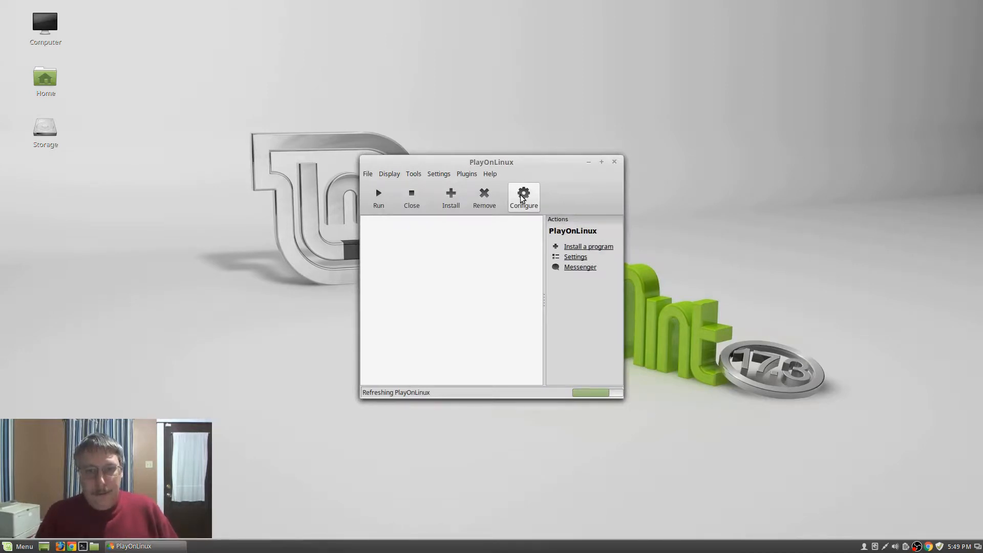
# Glance at the PlayOnLinux configuration window, then list and refresh the Other install category
pyautogui.click(522, 197)
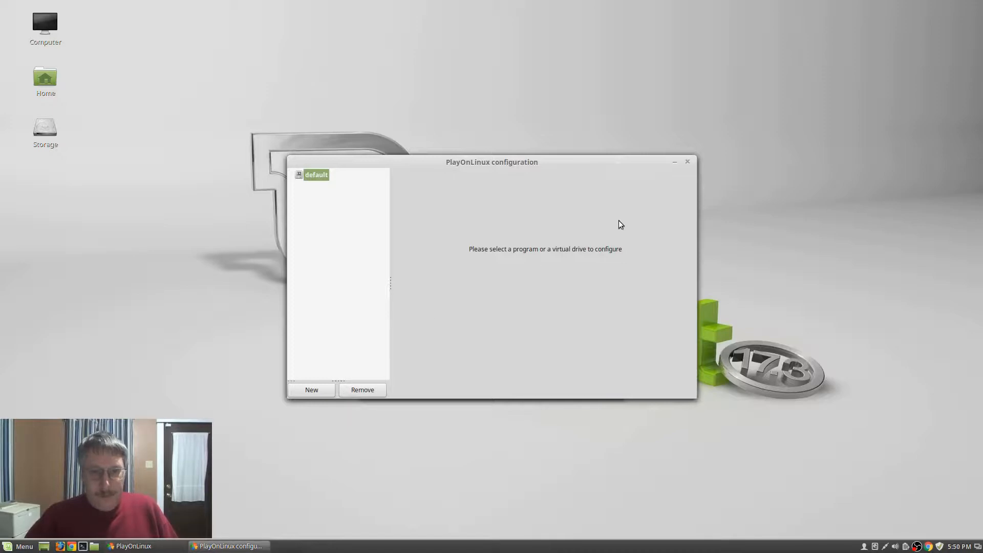
pyautogui.click(689, 163)
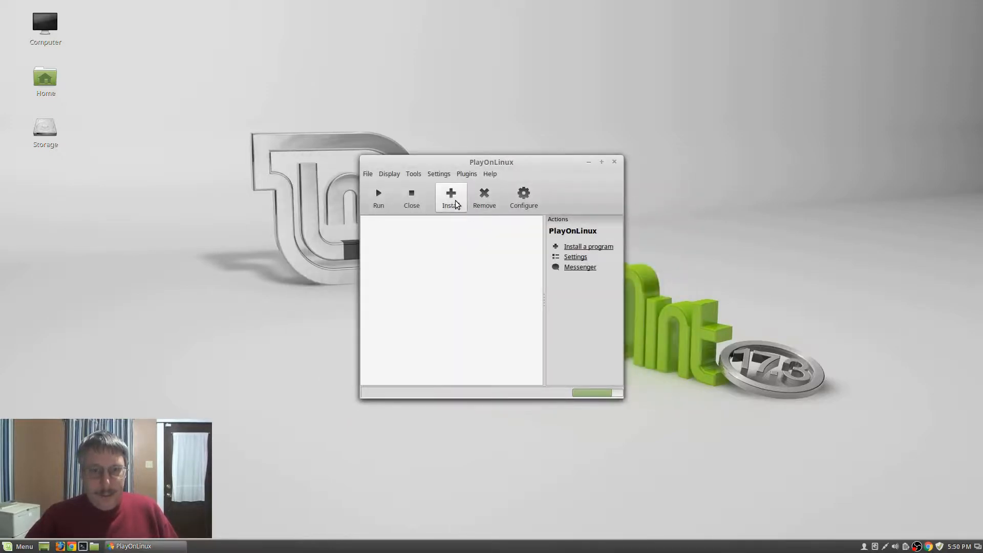
pyautogui.click(453, 197)
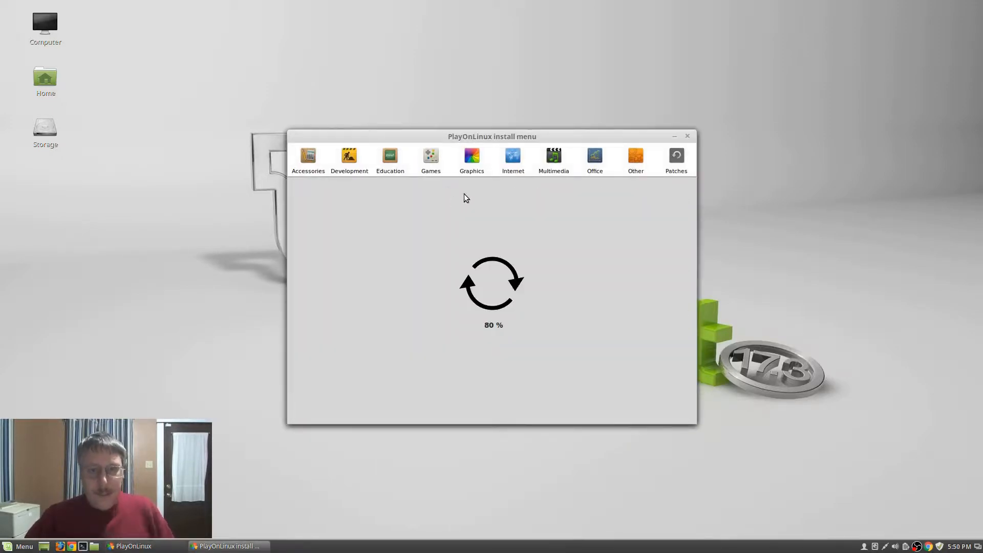
pyautogui.click(636, 160)
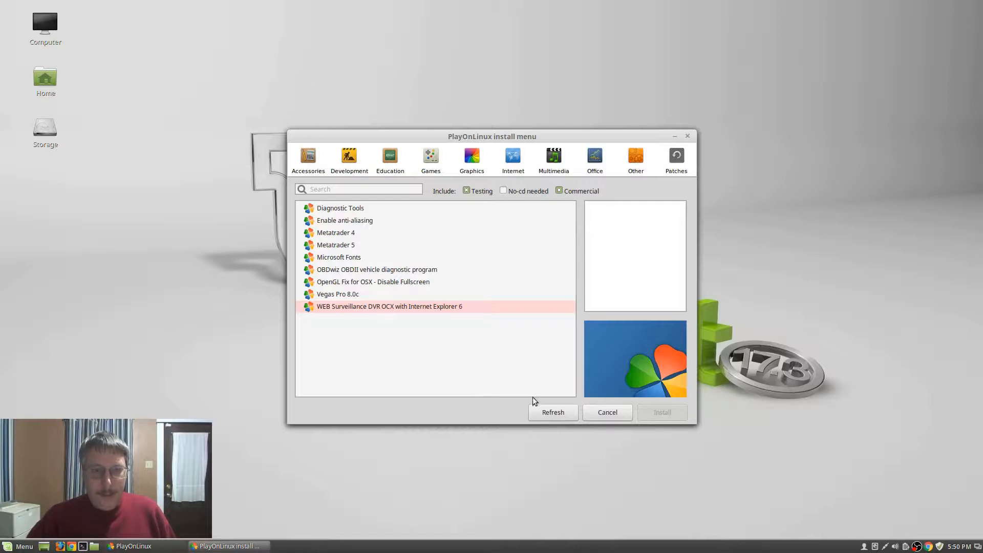
pyautogui.click(546, 413)
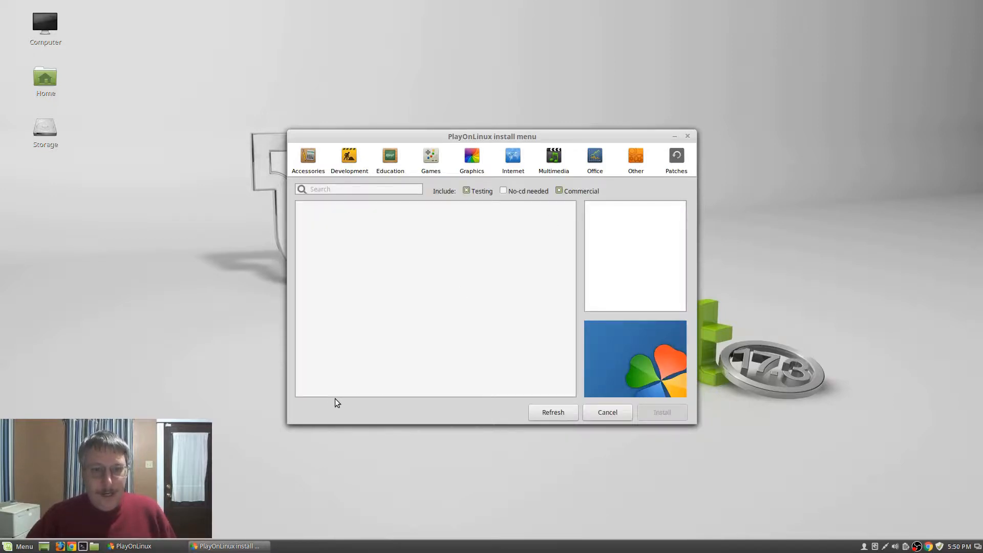
# Exclude testing and commercial programs, browse Accessories and Development, then close the install menu
pyautogui.click(468, 192)
pyautogui.click(560, 191)
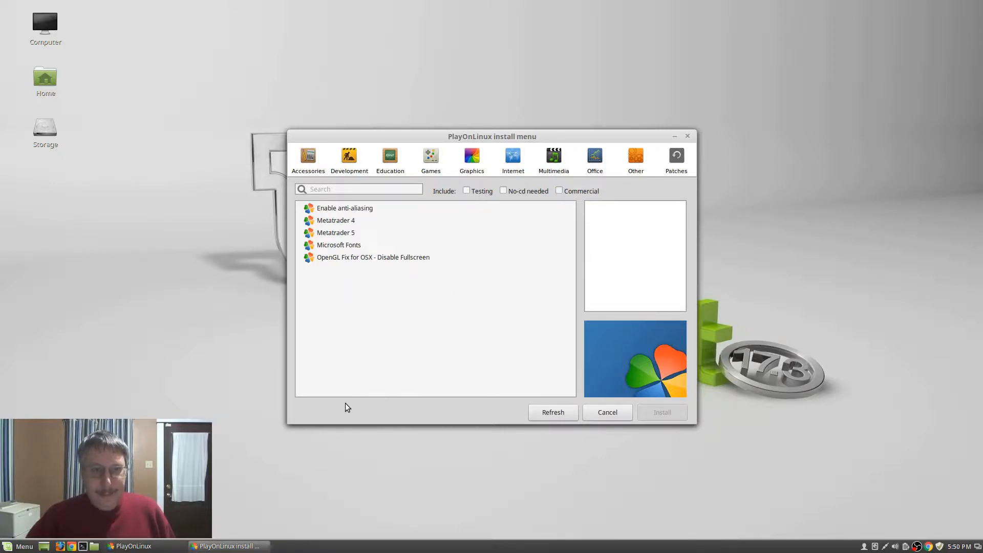
pyautogui.click(309, 159)
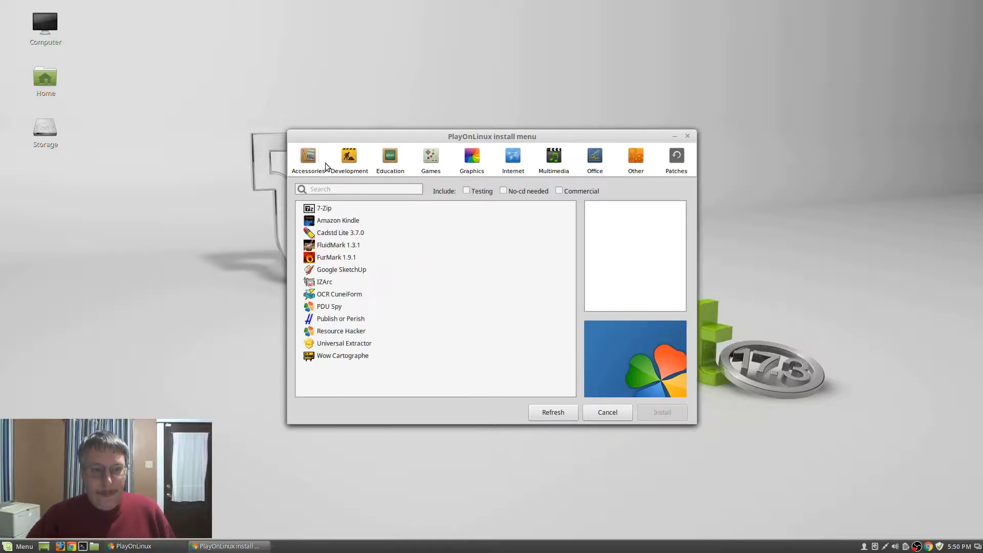
pyautogui.click(350, 160)
pyautogui.click(618, 414)
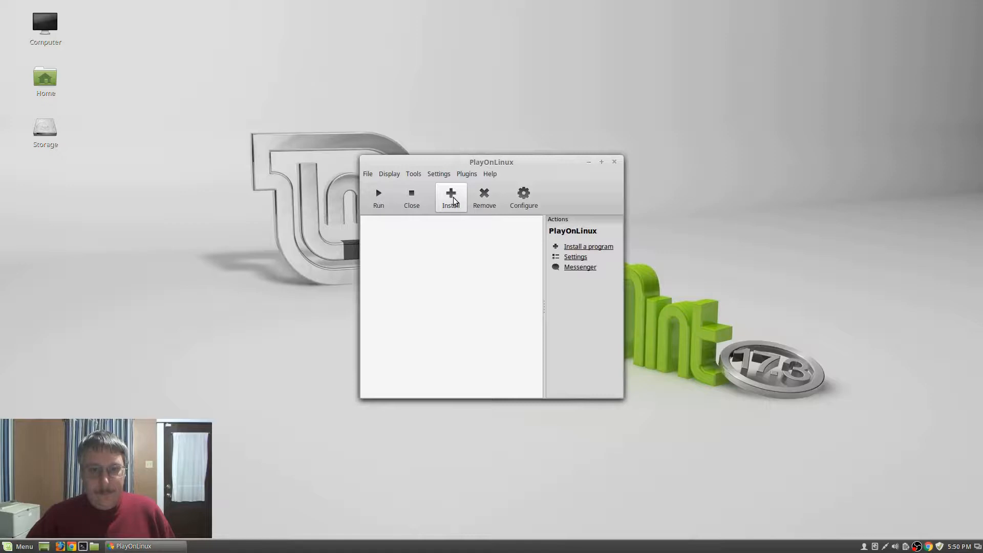
# Check the Plugins and Proxy settings without changes, view Configure, and reopen the install menu
pyautogui.click(578, 257)
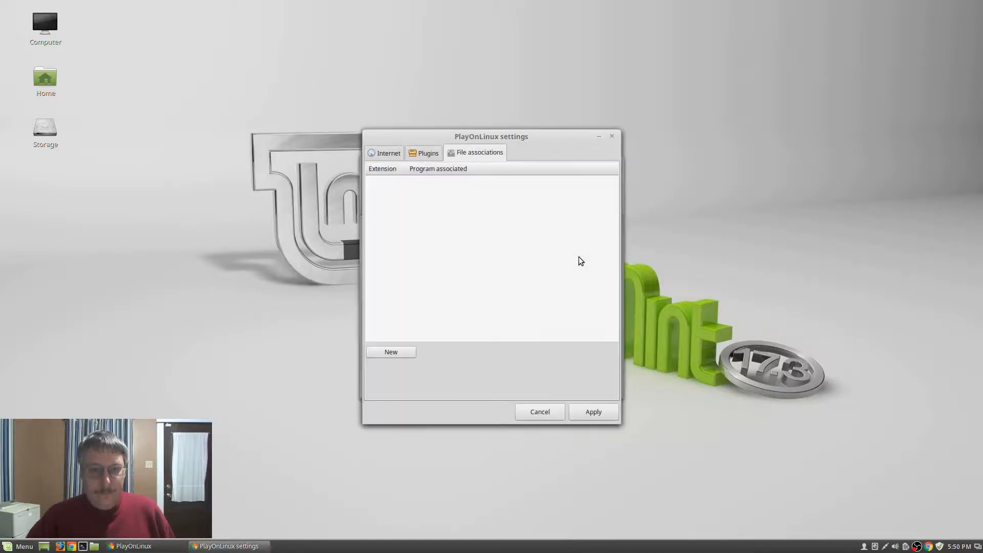
pyautogui.click(420, 156)
pyautogui.click(390, 154)
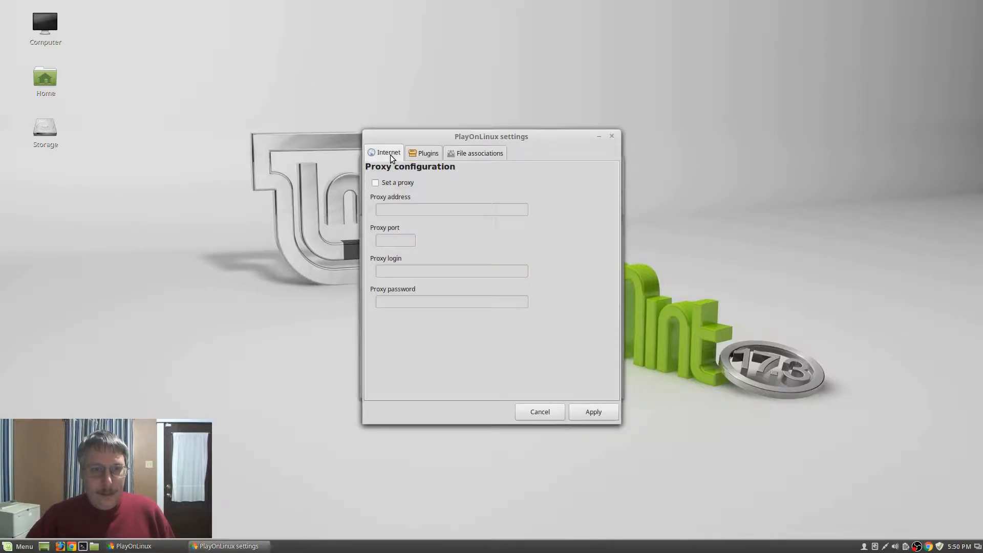
pyautogui.click(547, 412)
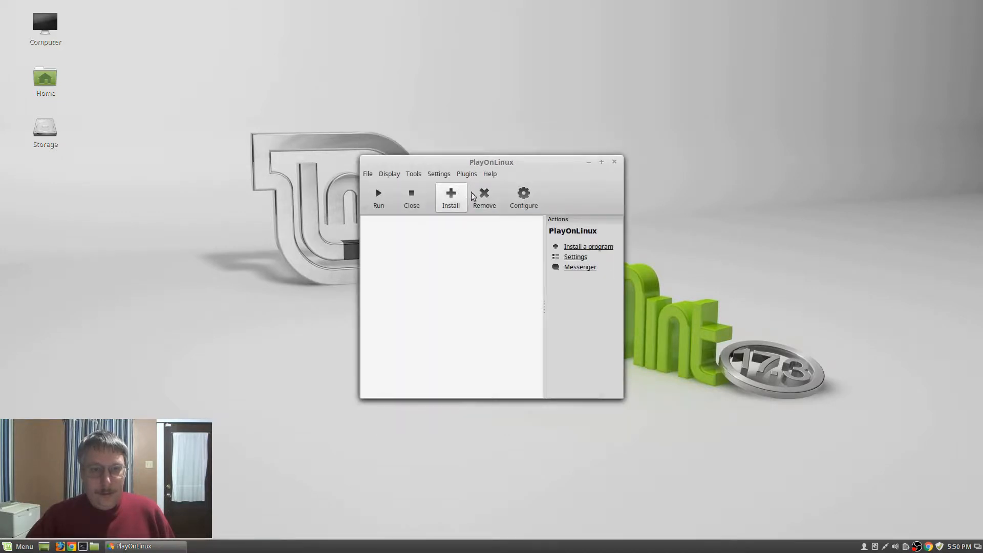
pyautogui.click(517, 198)
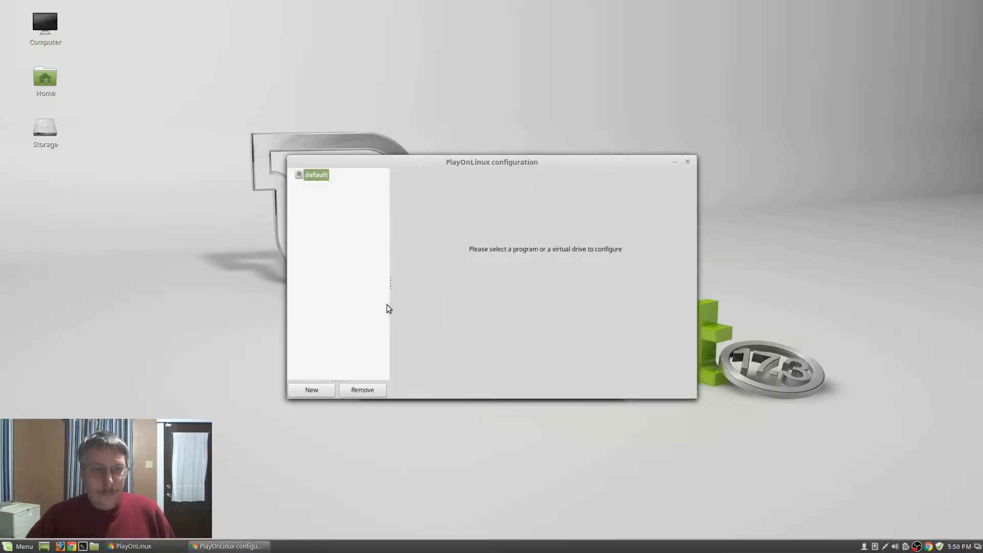
pyautogui.click(687, 162)
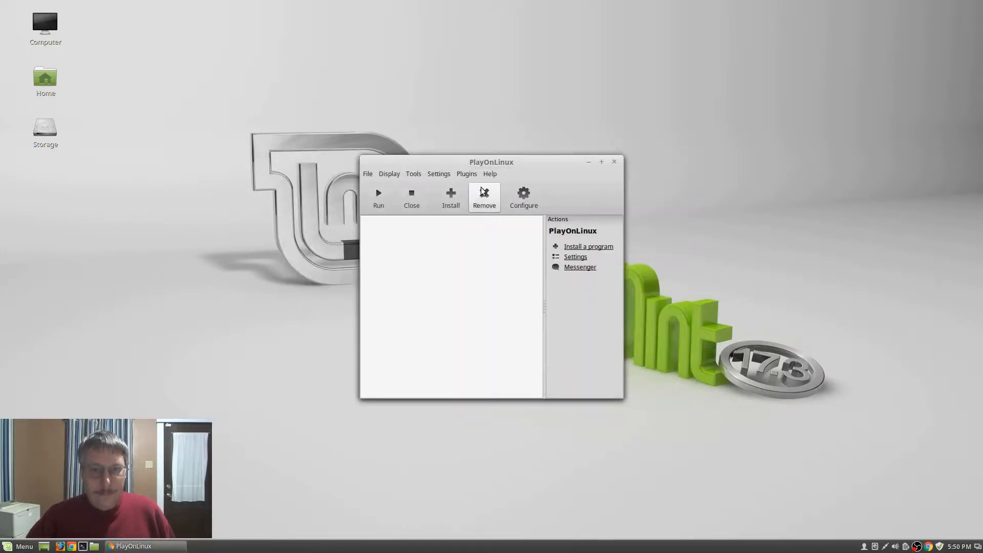
pyautogui.click(450, 194)
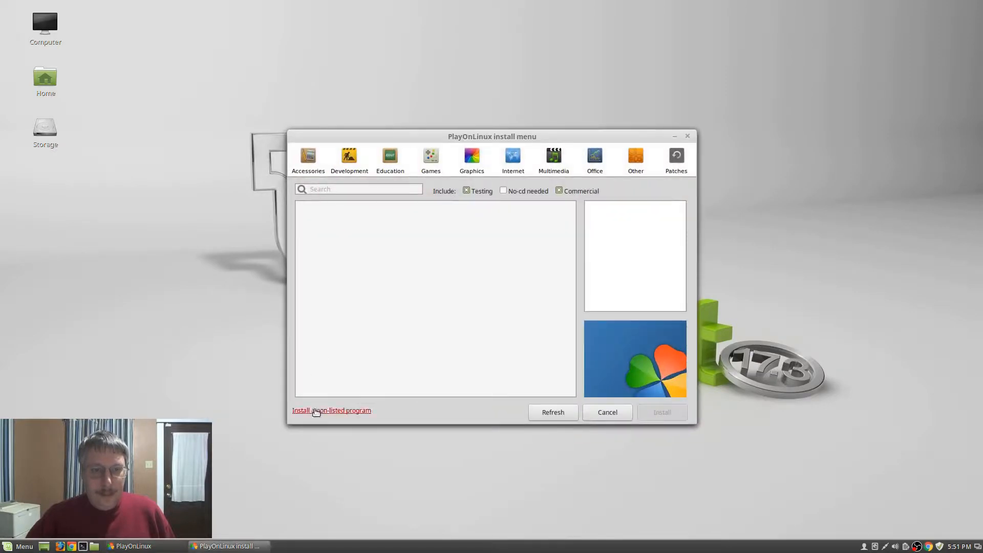
# Begin a non-listed program install into a new virtual drive named 4nec2
pyautogui.click(326, 411)
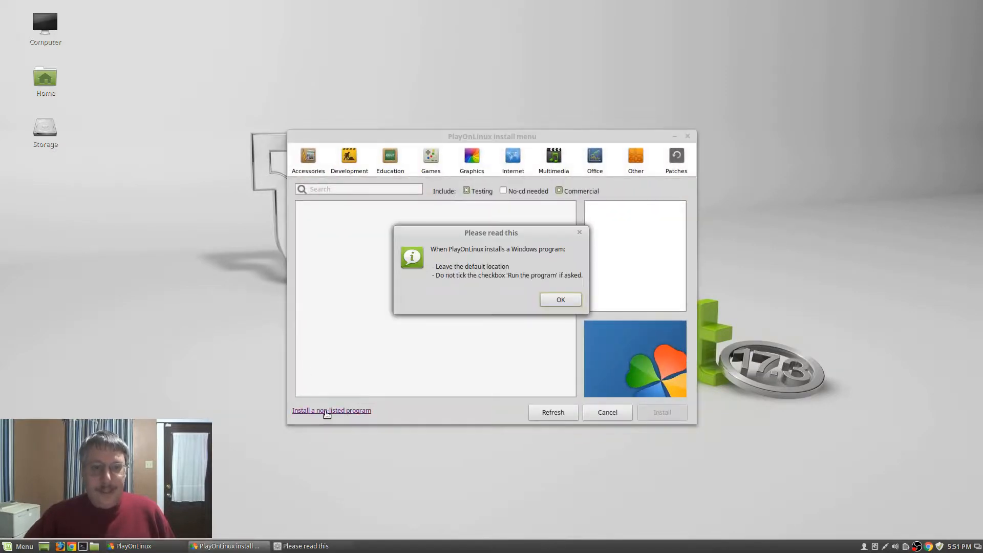
pyautogui.click(555, 298)
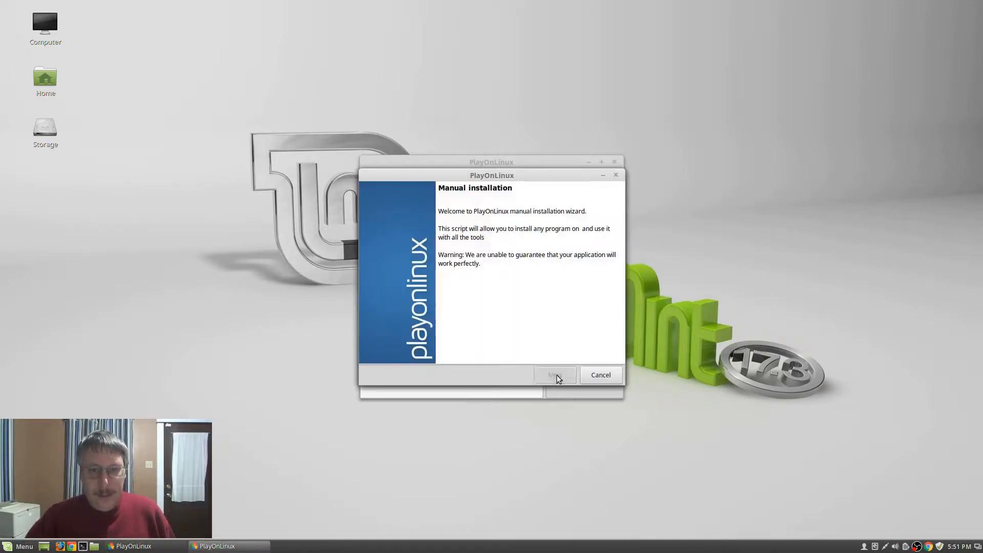
pyautogui.click(557, 375)
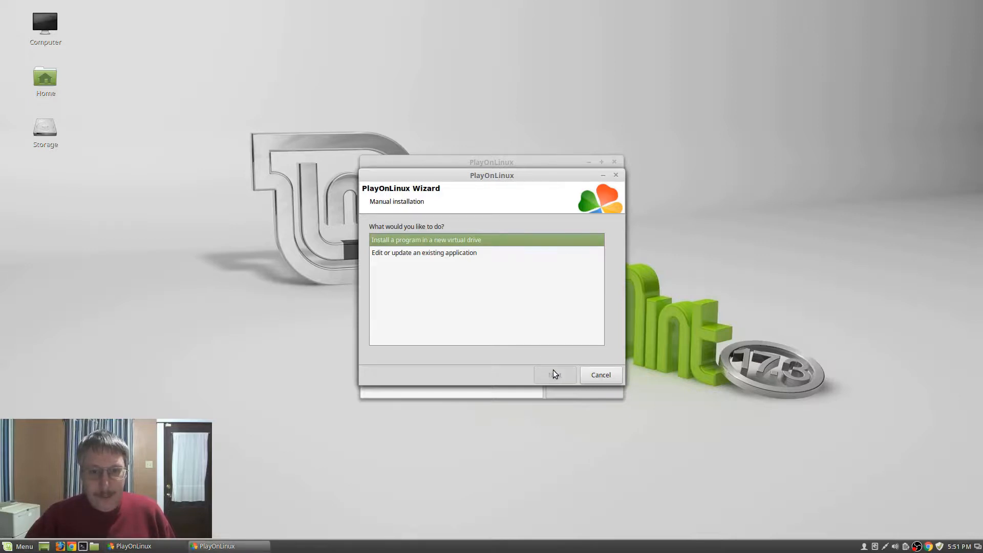
pyautogui.click(553, 370)
pyautogui.click(464, 247)
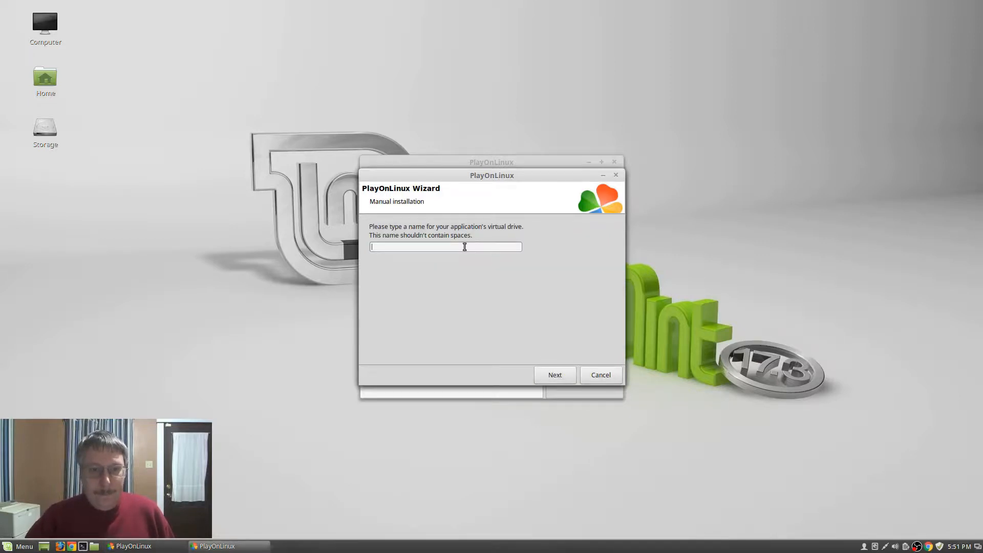
pyautogui.write('4nec2')
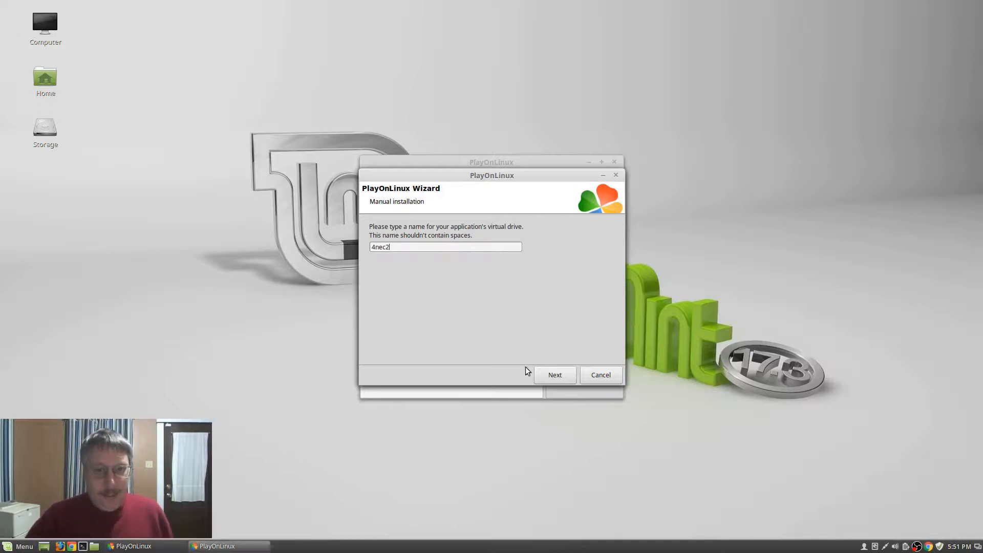
# Create the 4nec2 drive using System Wine with the Configure Wine option enabled
pyautogui.click(551, 376)
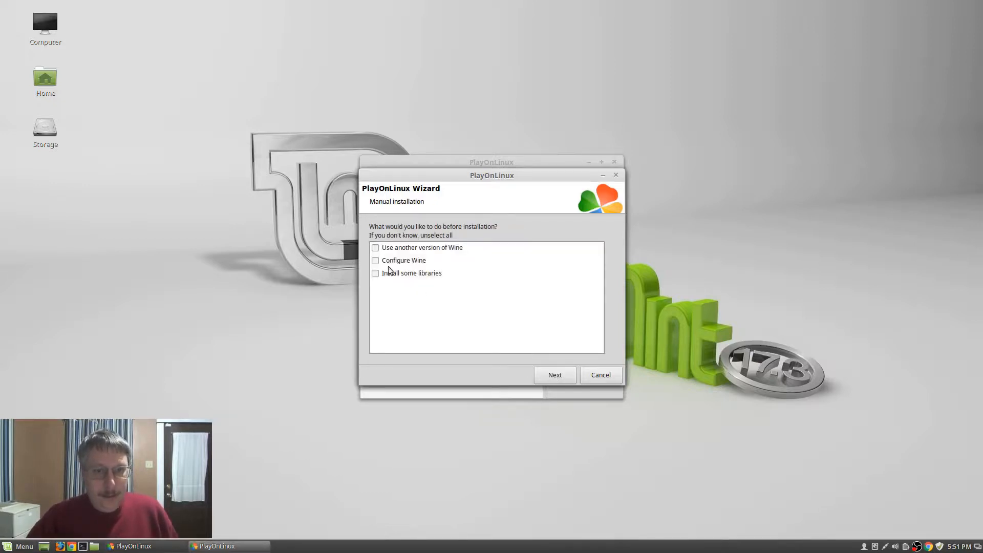
pyautogui.click(376, 261)
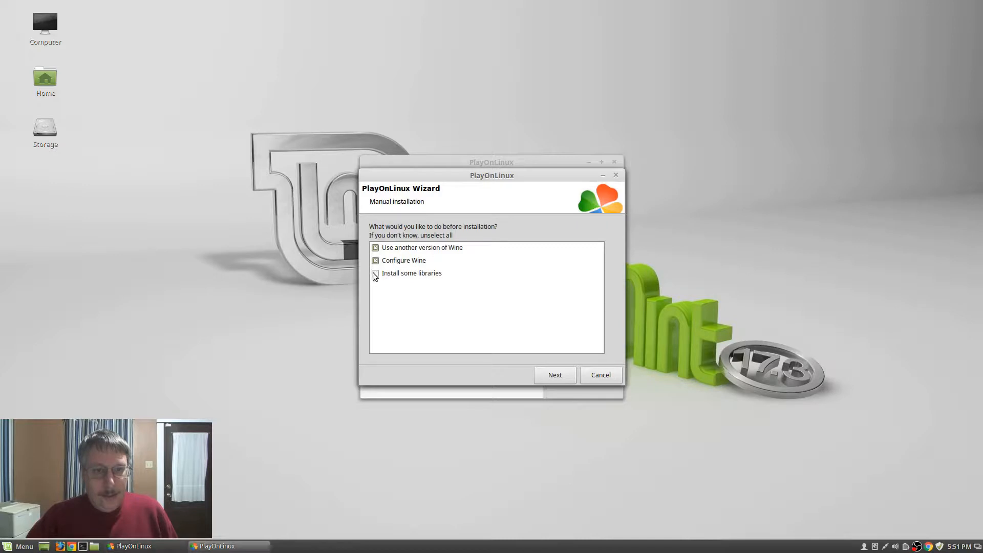
pyautogui.click(548, 376)
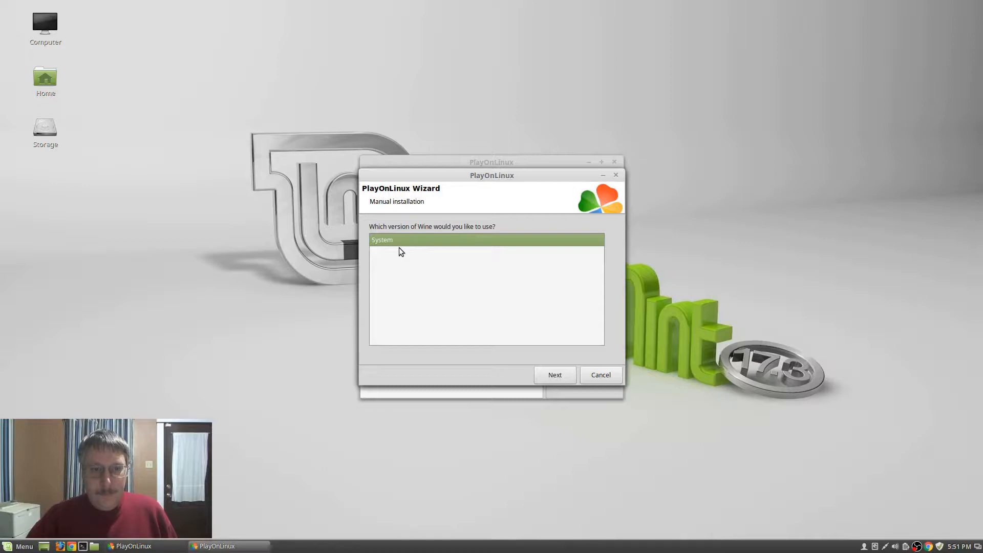
pyautogui.click(566, 377)
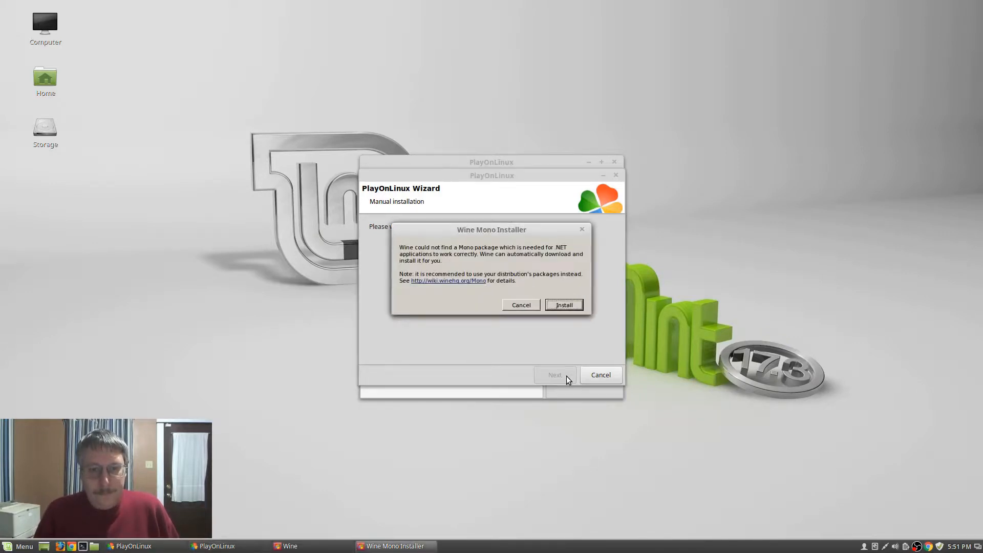
# Install Wine Mono and Gecko, review the winecfg About, Audio, Drives and Graphics tabs, then OK
pyautogui.click(569, 306)
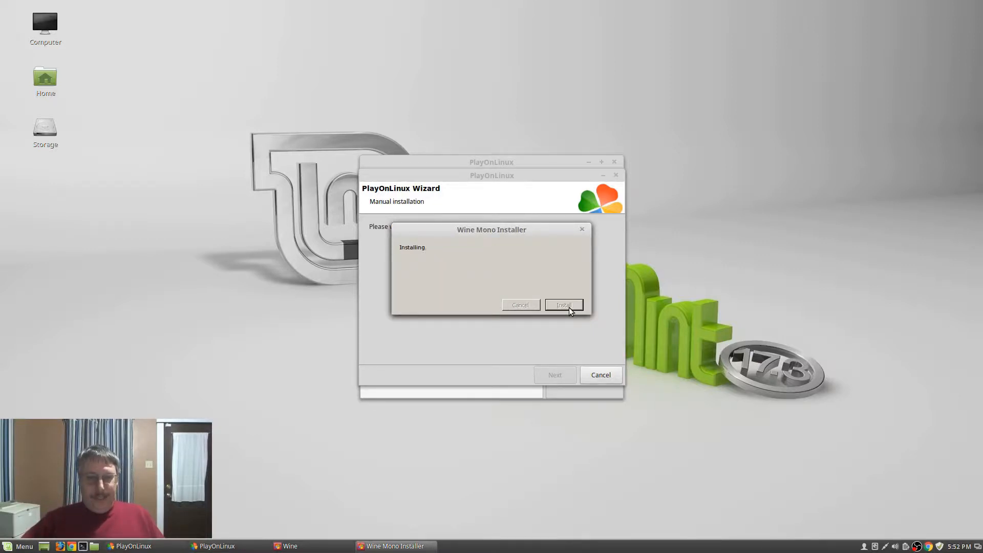
pyautogui.click(570, 308)
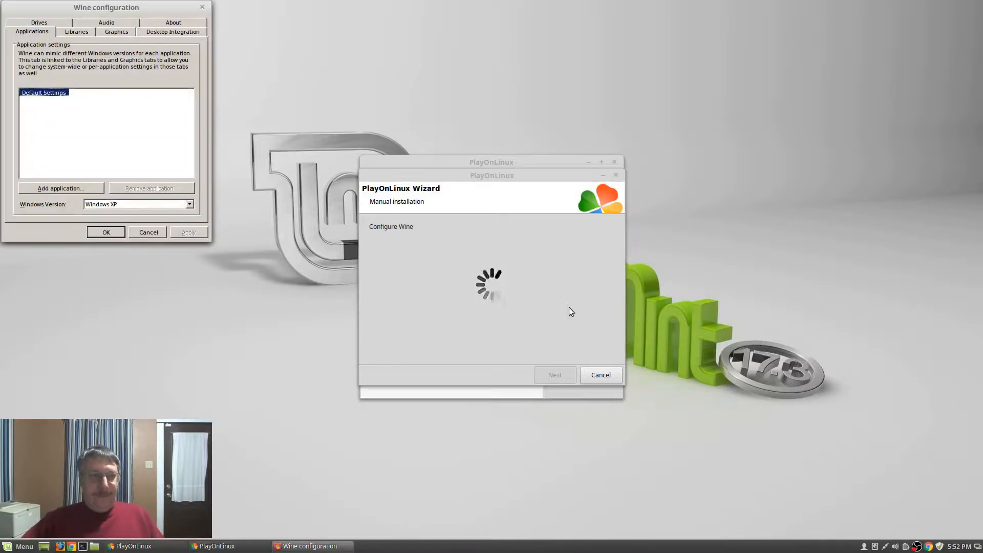
pyautogui.click(189, 23)
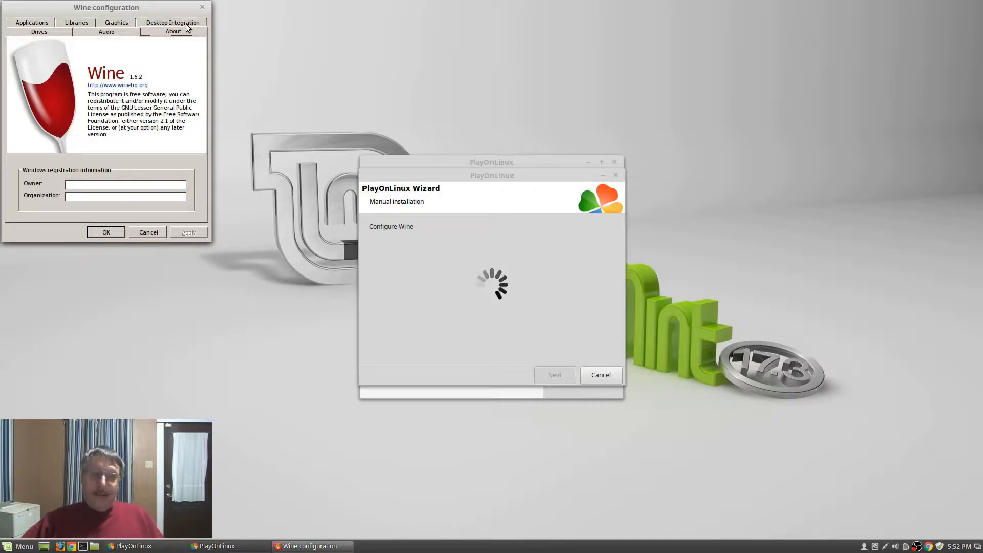
pyautogui.click(88, 32)
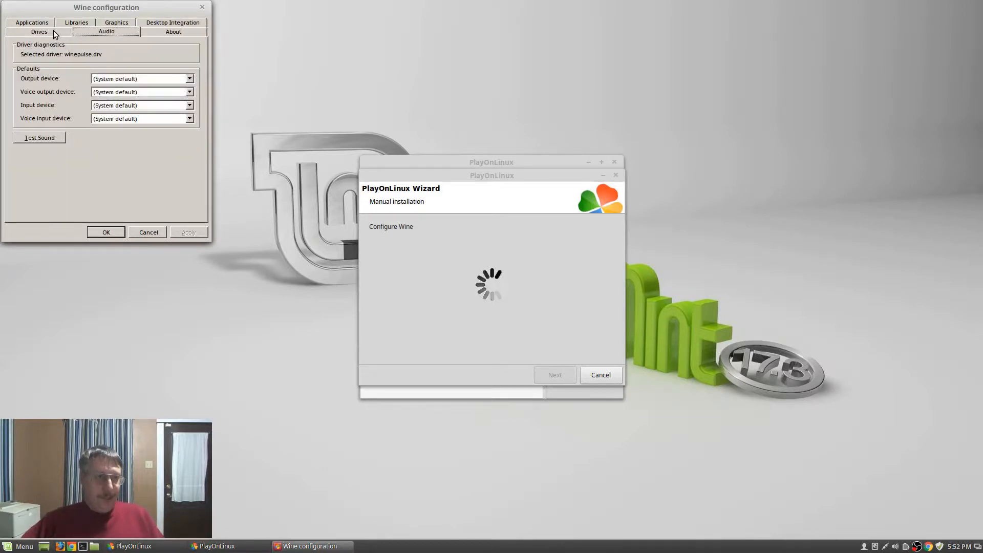
pyautogui.click(54, 31)
pyautogui.click(90, 32)
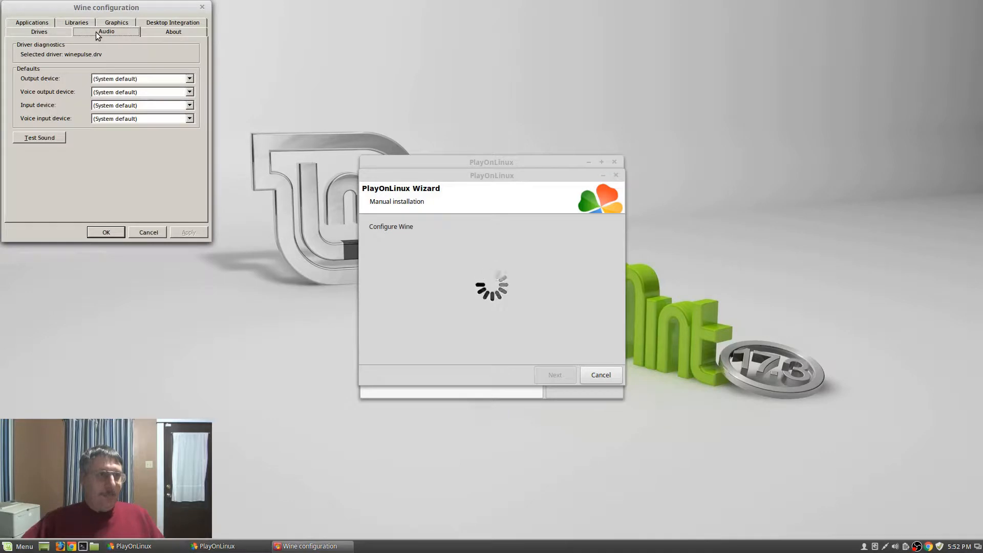
pyautogui.click(113, 23)
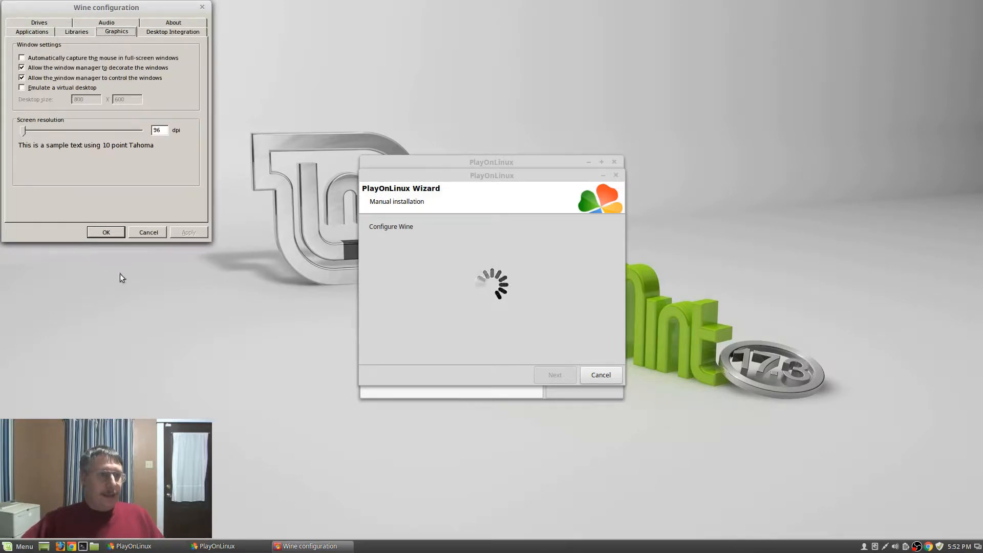
pyautogui.click(106, 232)
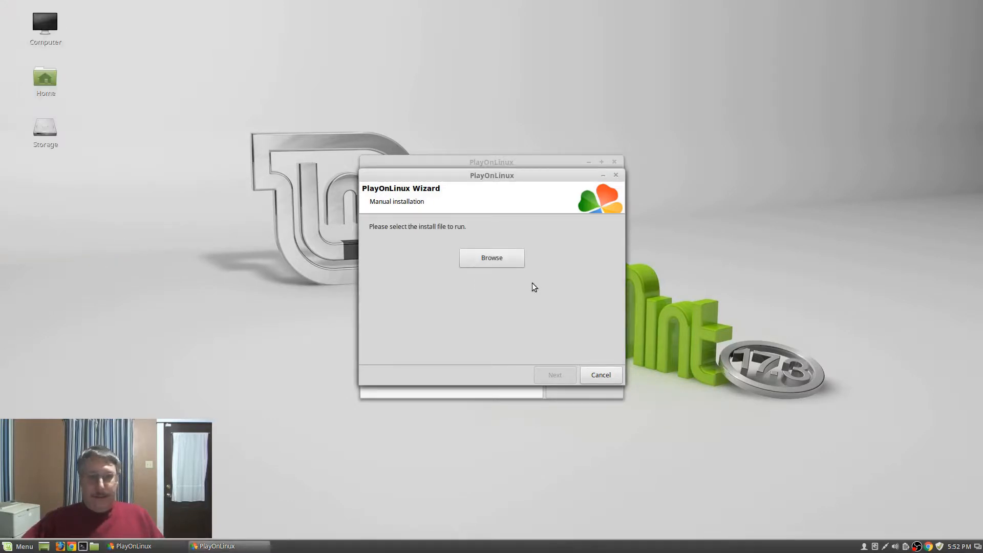
# Pick Setup_4nec2.exe from Downloads as the install file and start the 4nec2 setup
pyautogui.click(490, 259)
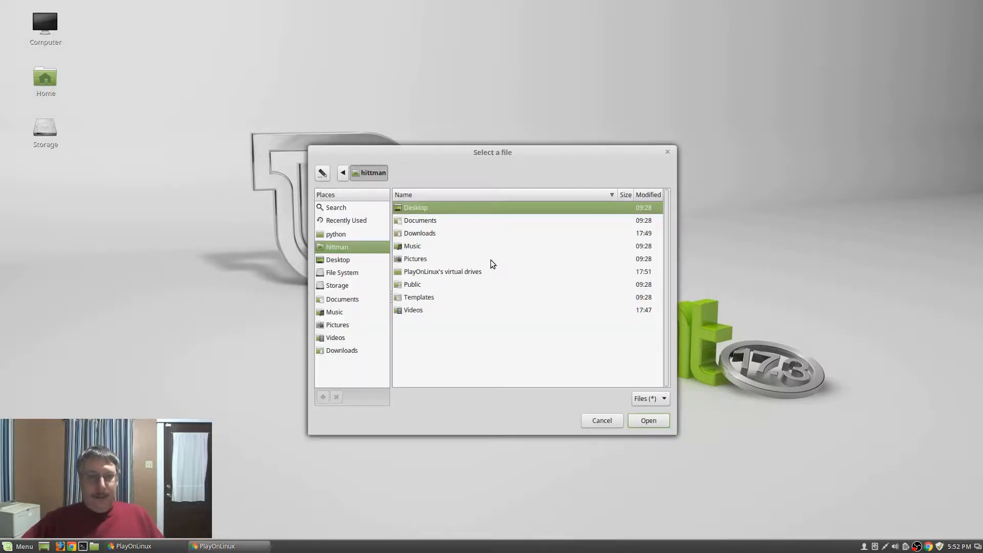
pyautogui.click(416, 233)
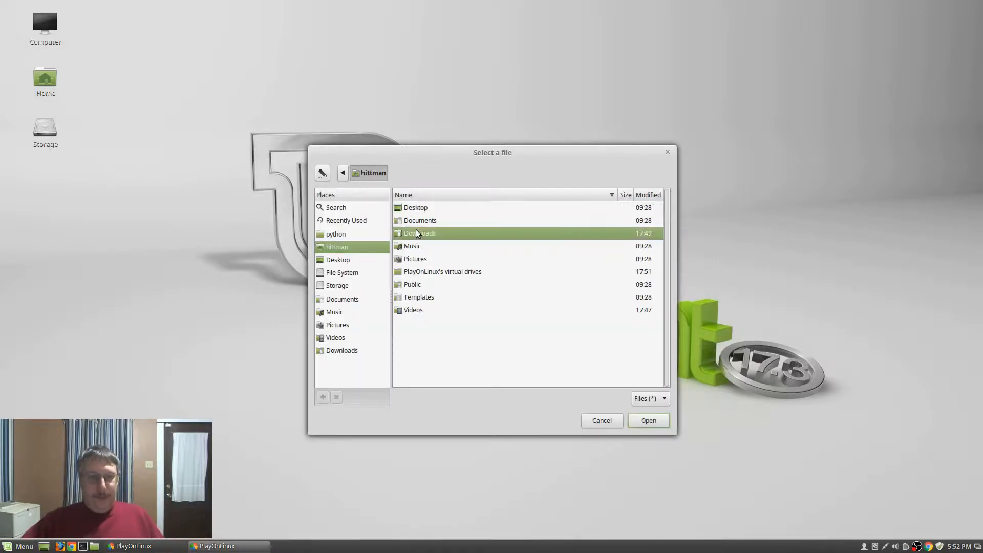
pyautogui.doubleClick(414, 233)
pyautogui.click(421, 224)
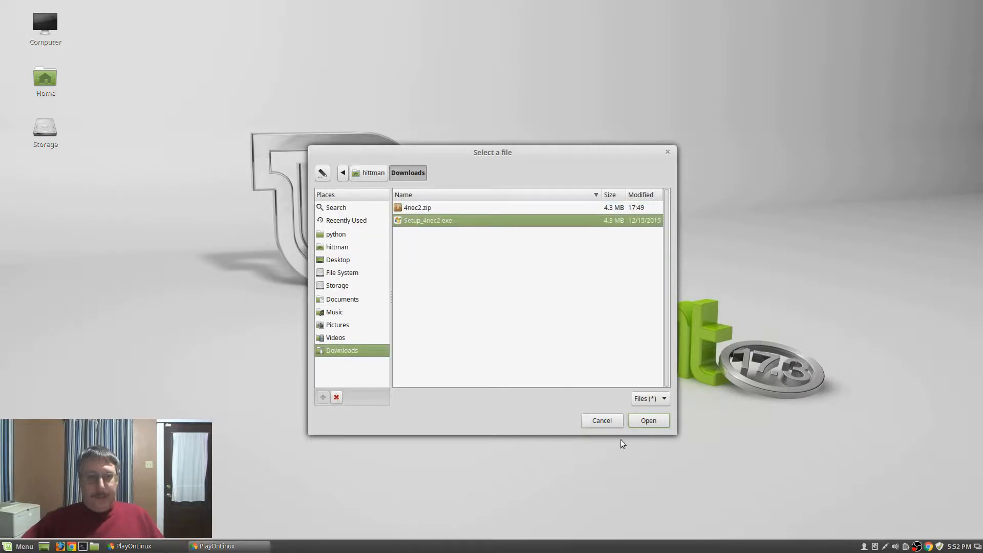
pyautogui.click(648, 420)
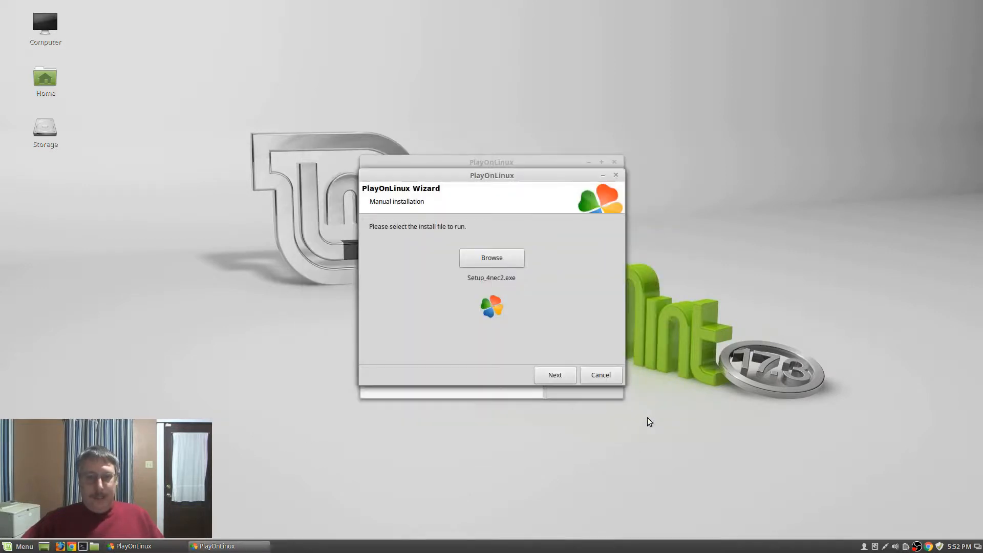
pyautogui.click(564, 375)
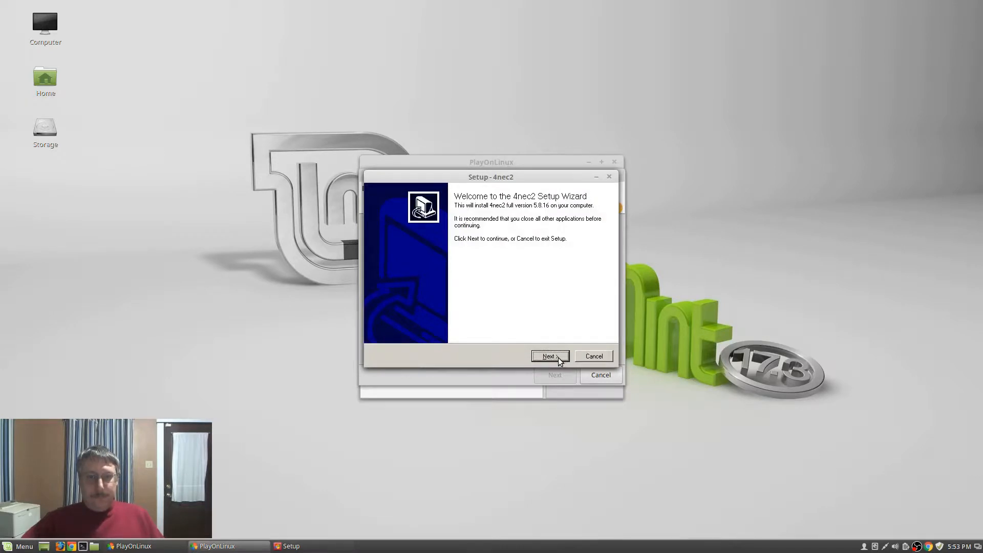
# Install 4nec2 into C:\4nec2 with a desktop icon, unchecking View _readmefirst.txt and Launch 4nec2
pyautogui.click(549, 356)
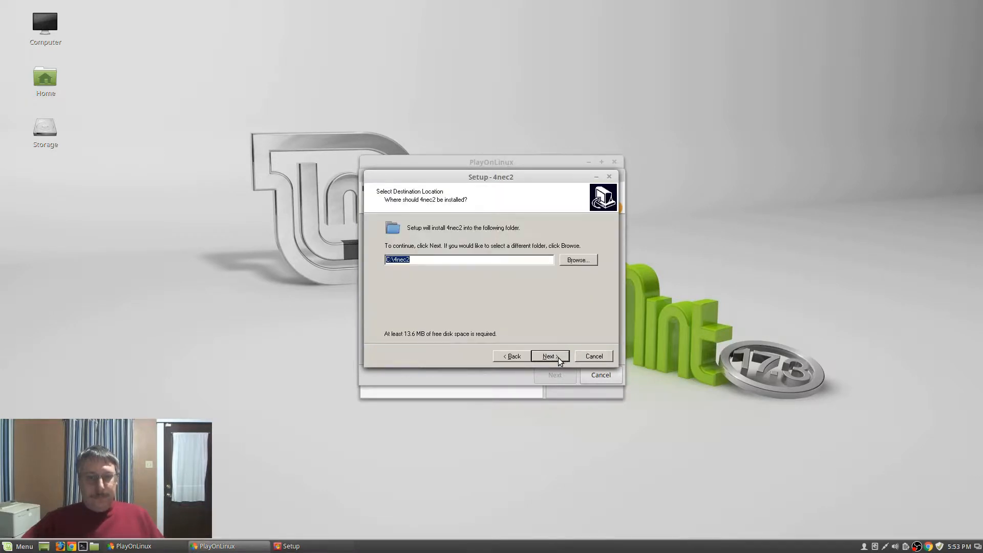
pyautogui.click(558, 358)
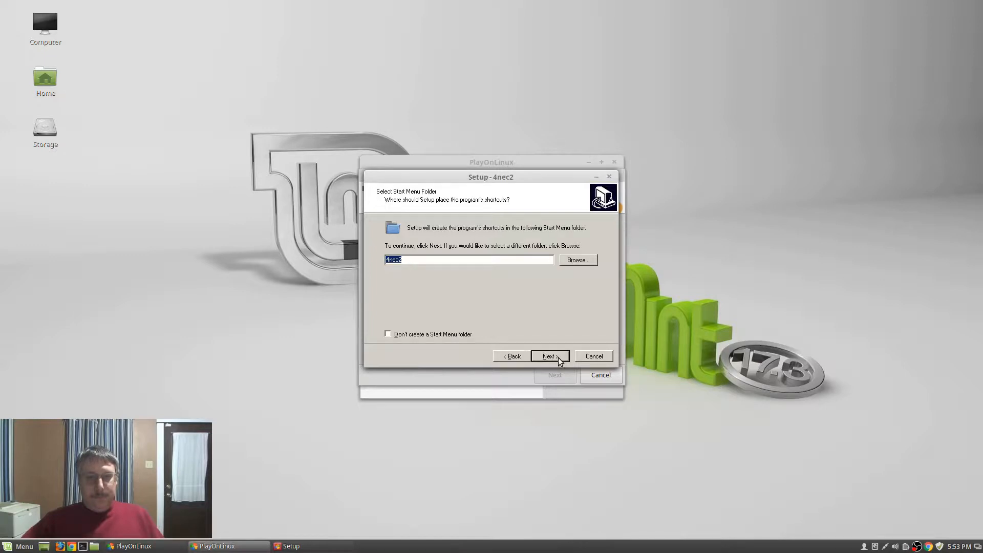
pyautogui.click(558, 358)
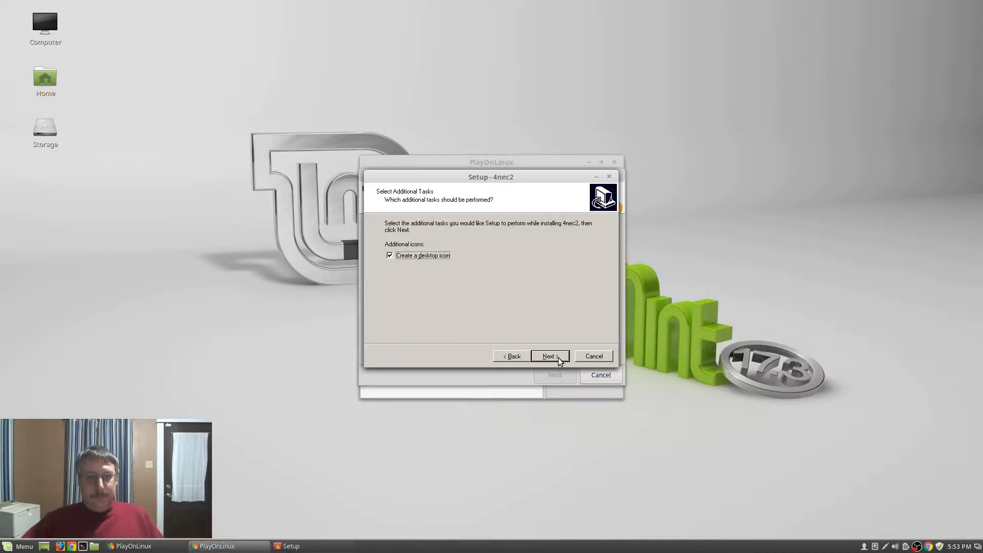
pyautogui.click(558, 358)
pyautogui.click(558, 358)
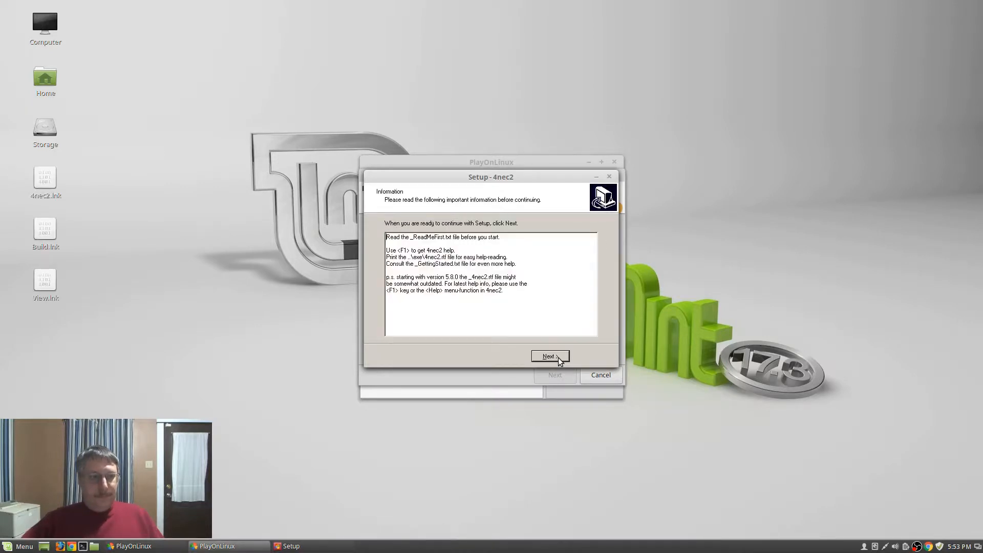
pyautogui.click(559, 358)
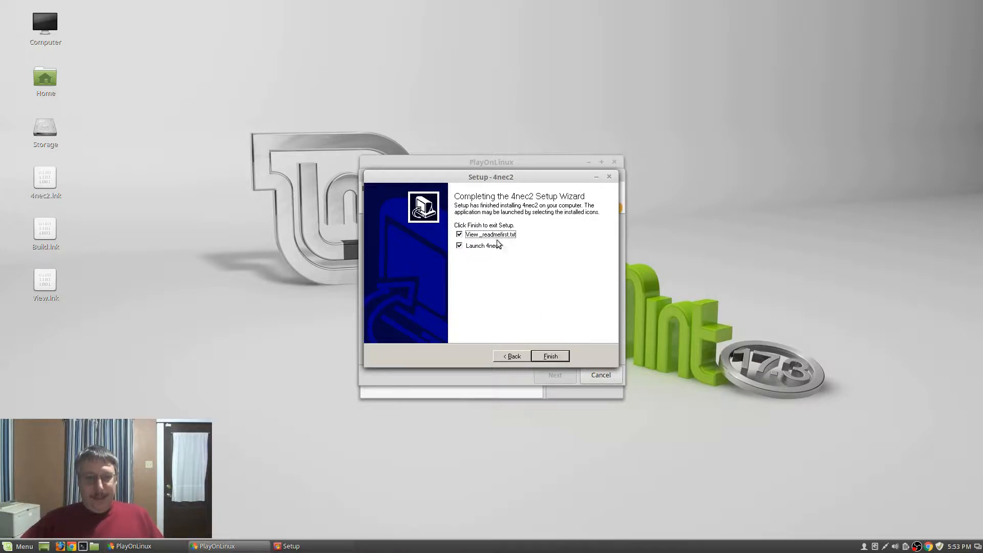
pyautogui.click(459, 234)
pyautogui.click(459, 247)
pyautogui.click(550, 356)
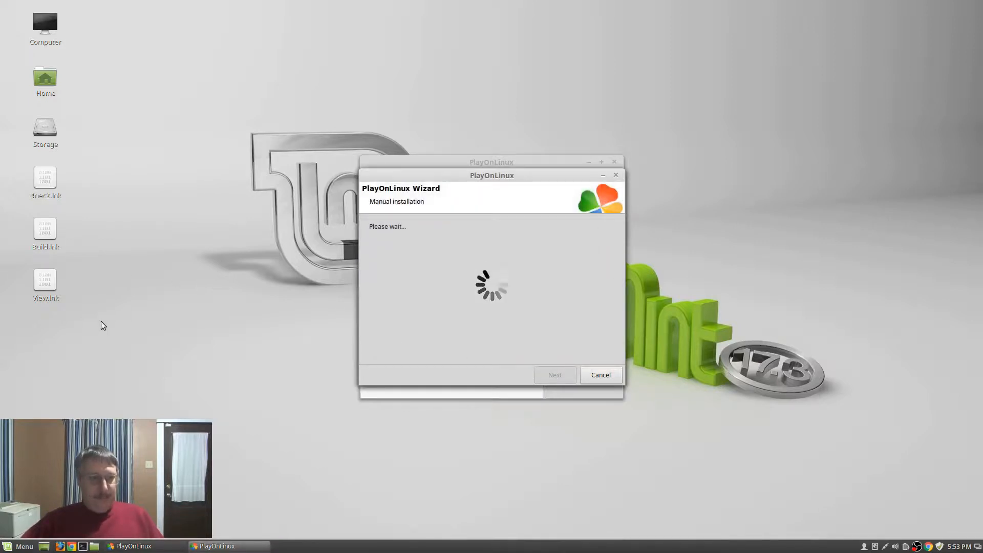
# Delete the three stray .lnk shortcuts from the desktop
pyautogui.moveTo(102, 312); pyautogui.dragTo(37, 179)
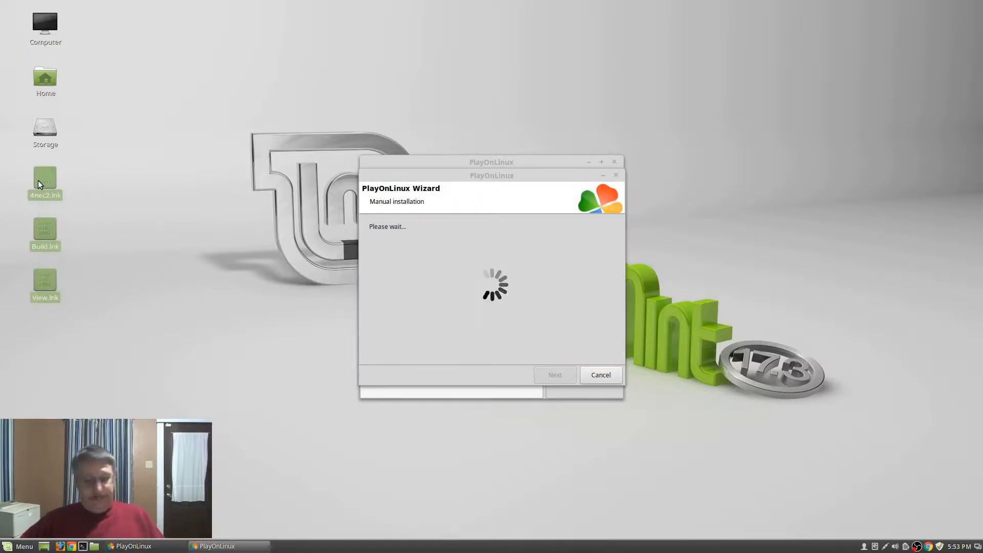
pyautogui.press('Delete')
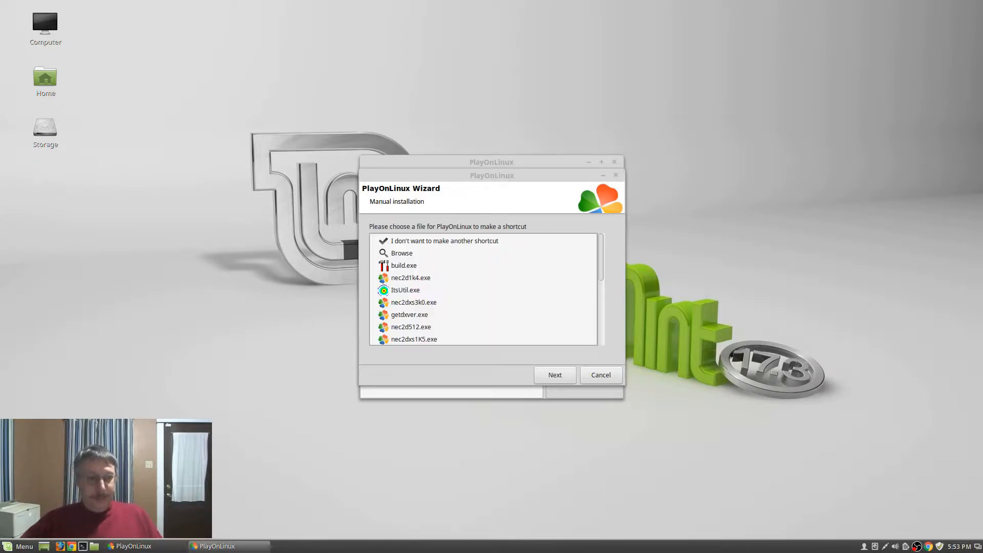
pyautogui.click(19, 547)
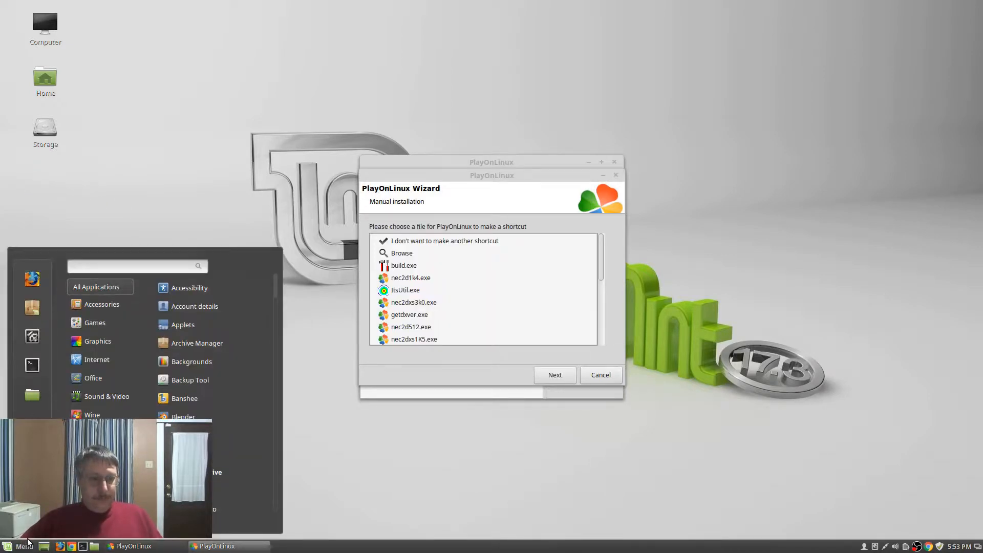
pyautogui.moveTo(68, 361)
pyautogui.click(303, 171)
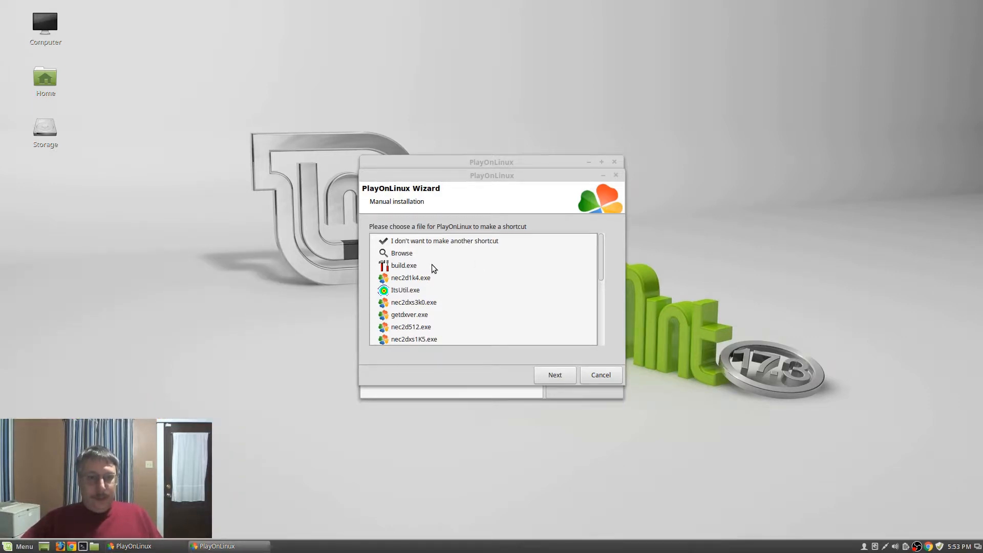
# Create a PlayOnLinux shortcut for 4nec2.exe named 4nec2
pyautogui.scroll(-3, 505, 284)
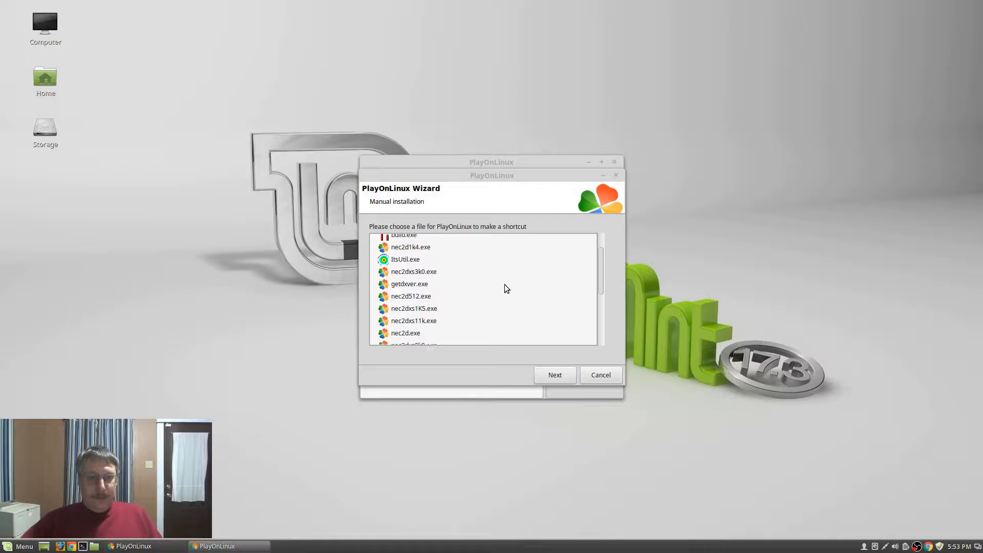
pyautogui.scroll(-1, 505, 284)
pyautogui.click(420, 312)
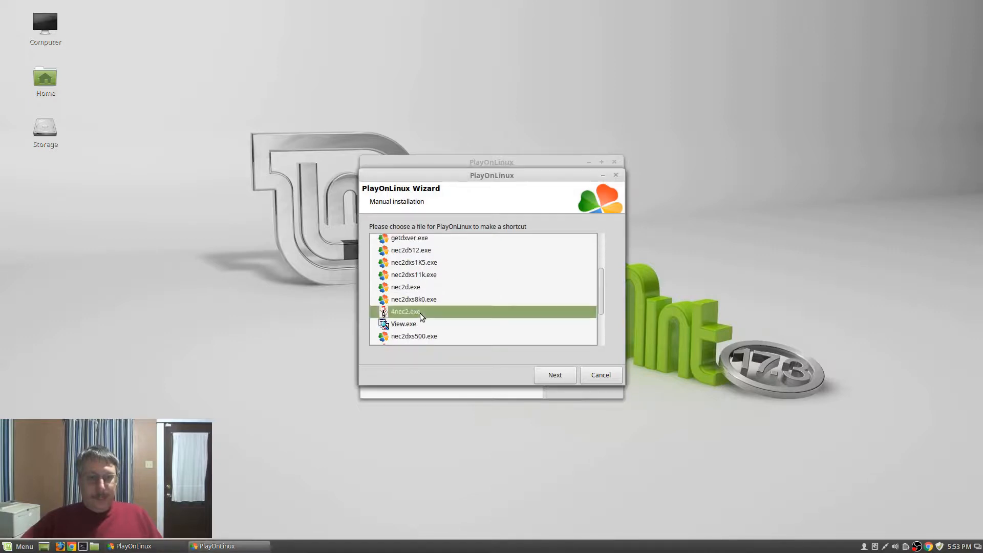
pyautogui.click(562, 377)
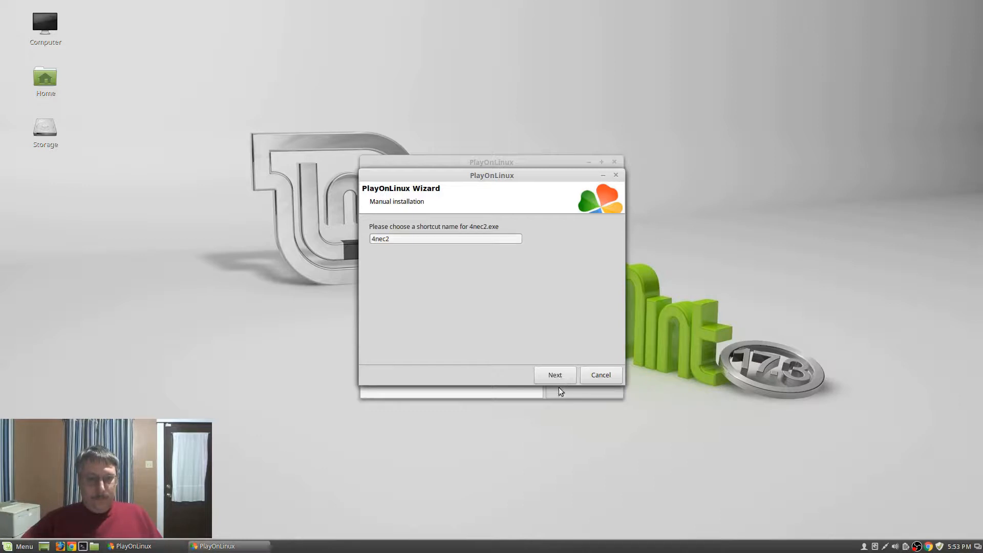
pyautogui.click(560, 371)
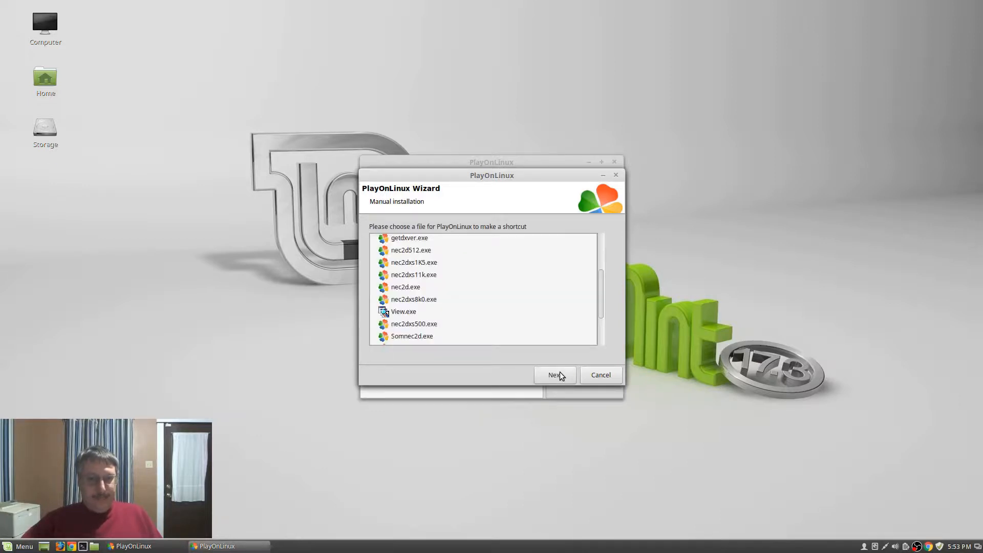
# Create a shortcut for build.exe named Build and decline making more shortcuts
pyautogui.scroll(5, 501, 314)
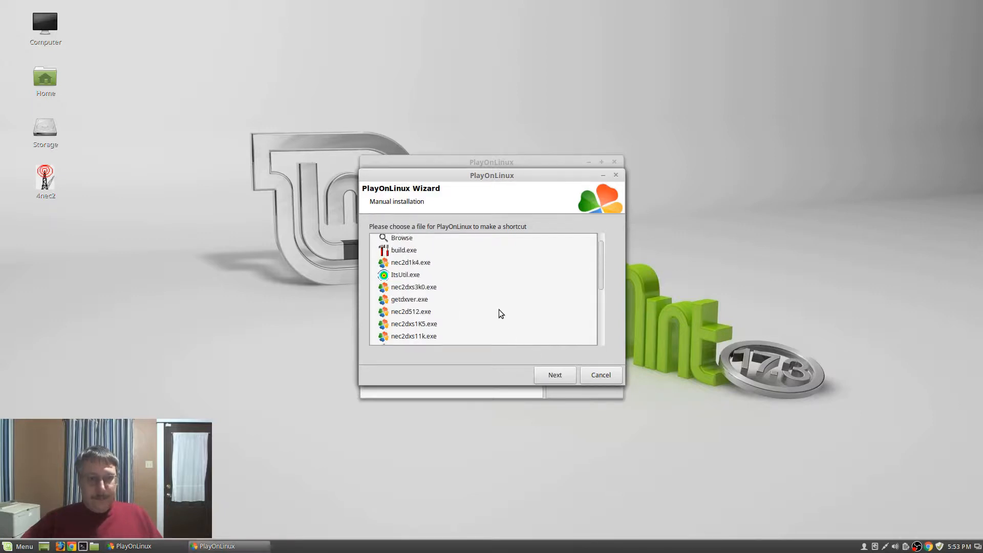
pyautogui.click(410, 269)
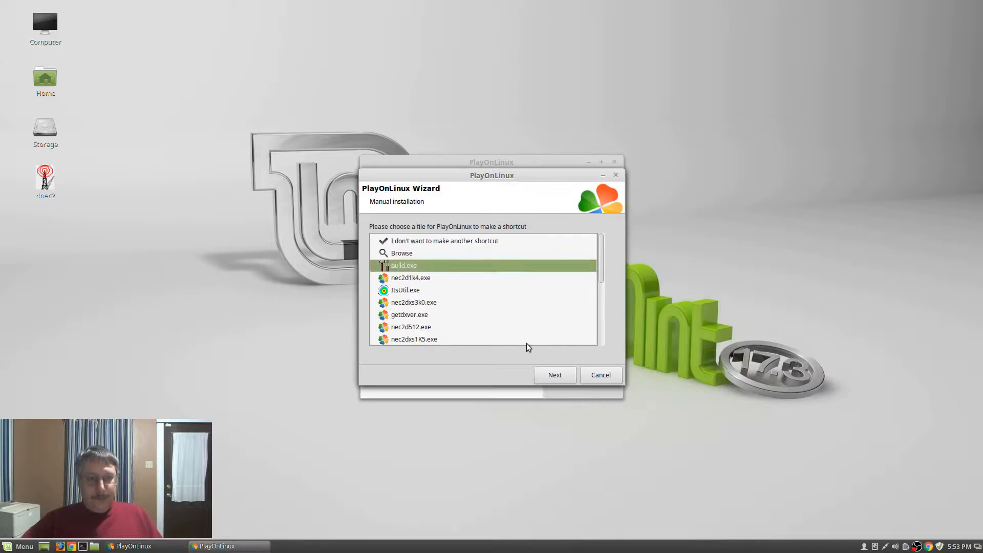
pyautogui.click(558, 377)
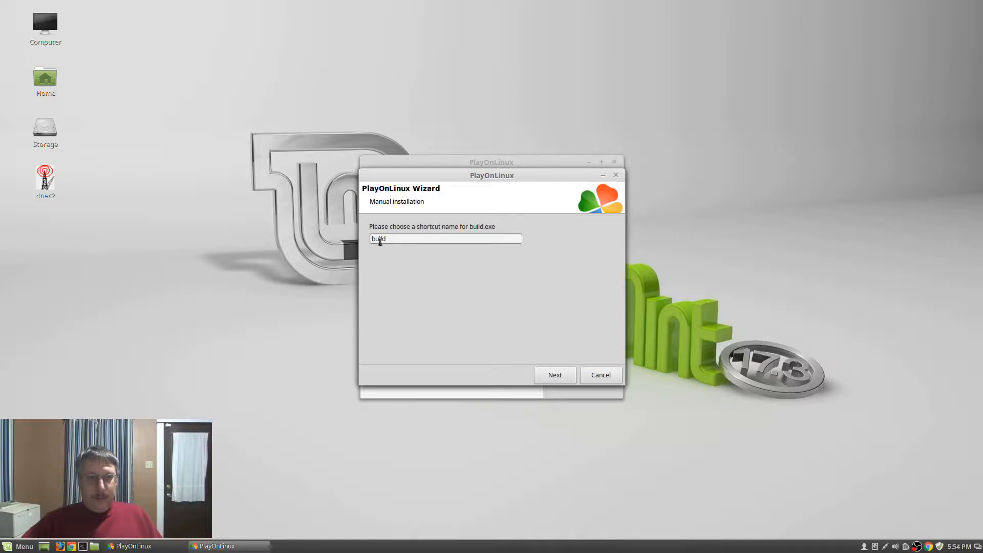
pyautogui.press('Left')
pyautogui.press('Left')
pyautogui.press('BackSpace')
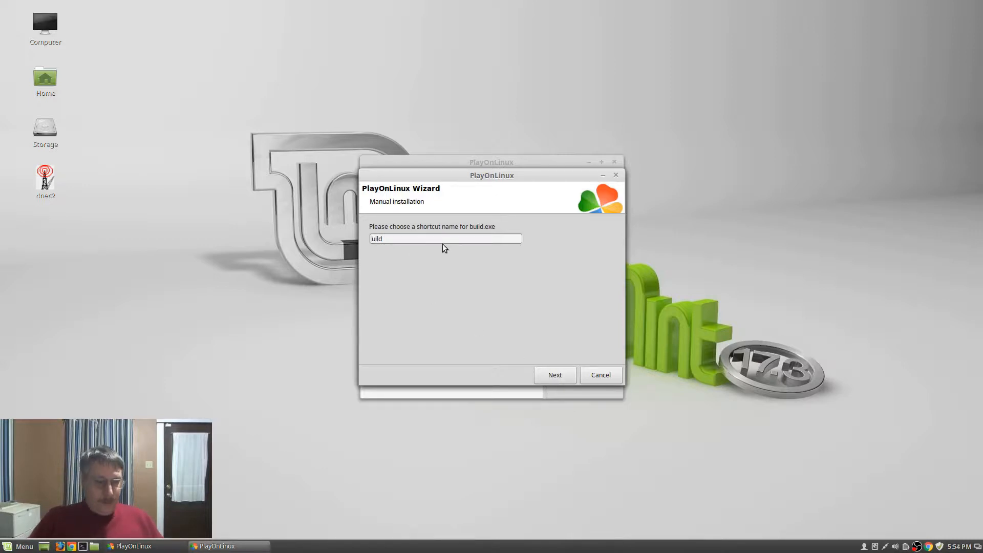
pyautogui.write('B')
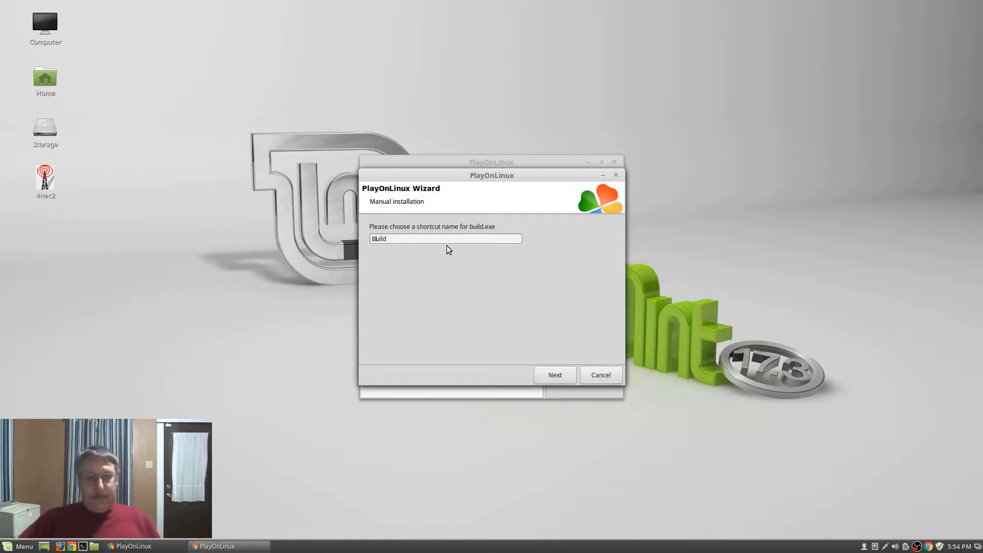
pyautogui.click(545, 376)
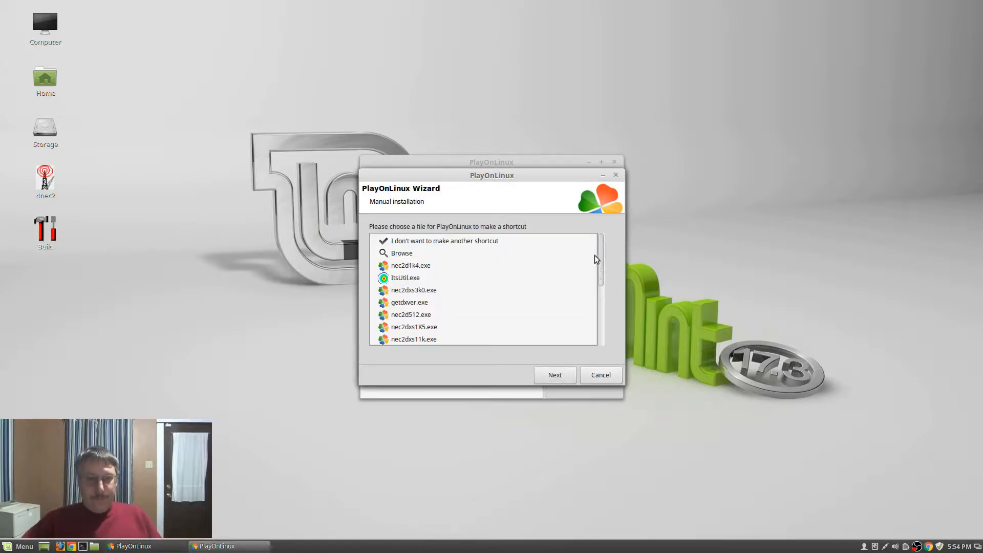
pyautogui.click(448, 238)
pyautogui.click(552, 376)
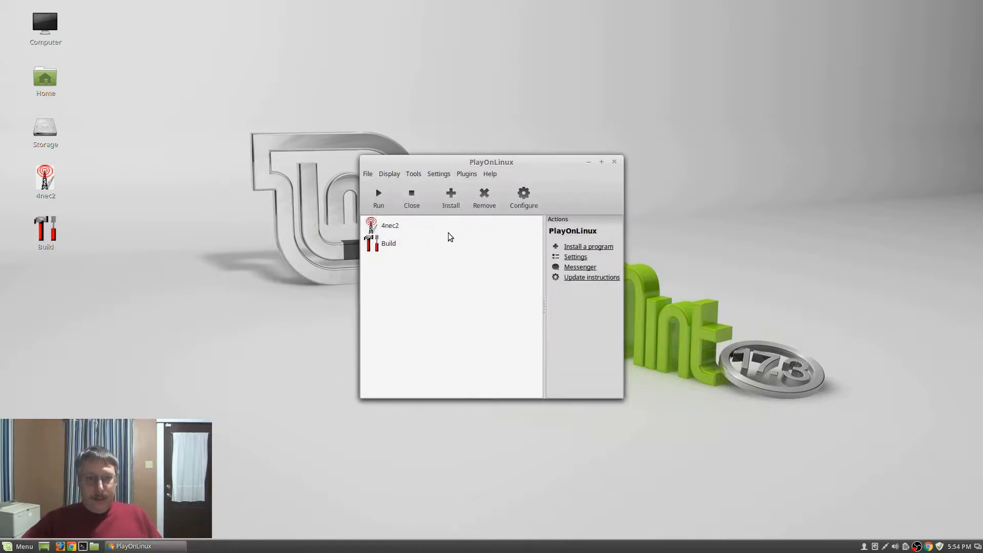
# From 4nec2's settings, download and install Wine 2.22 in the Wine versions manager
pyautogui.click(385, 227)
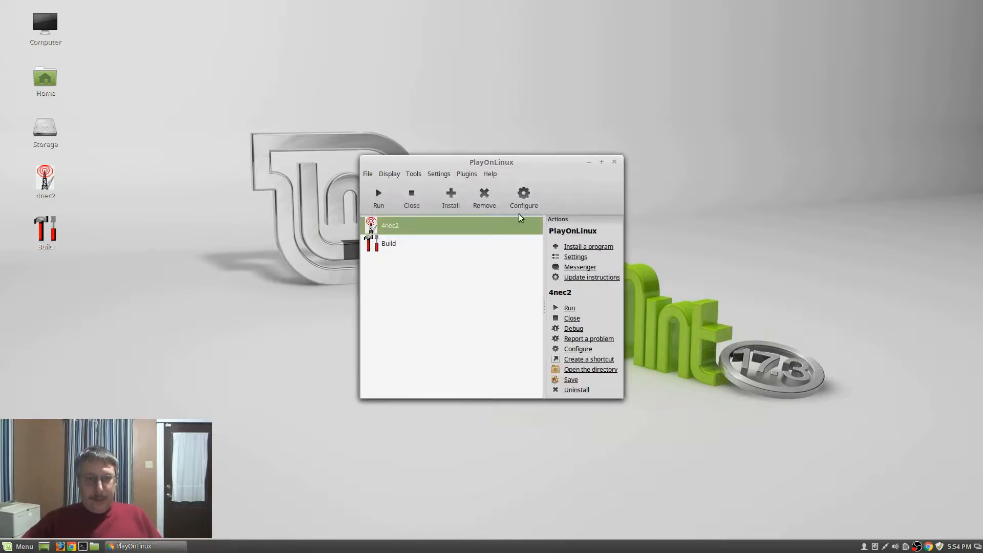
pyautogui.click(524, 195)
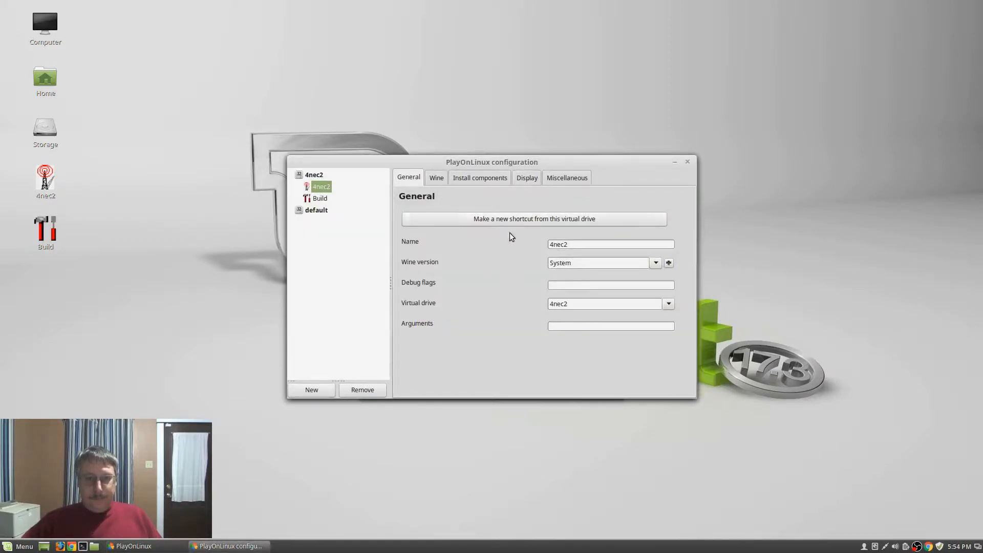
pyautogui.click(668, 263)
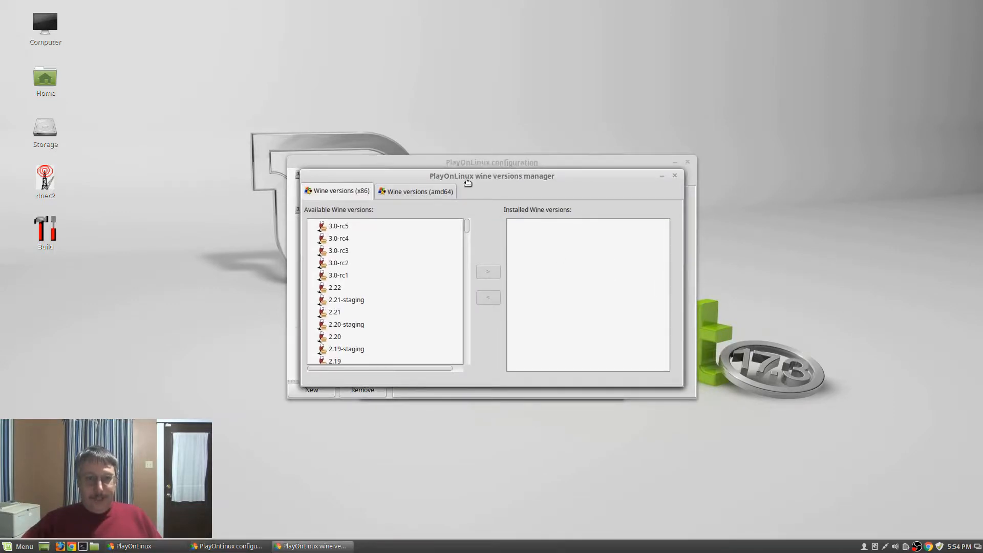
pyautogui.moveTo(468, 180); pyautogui.dragTo(467, 201)
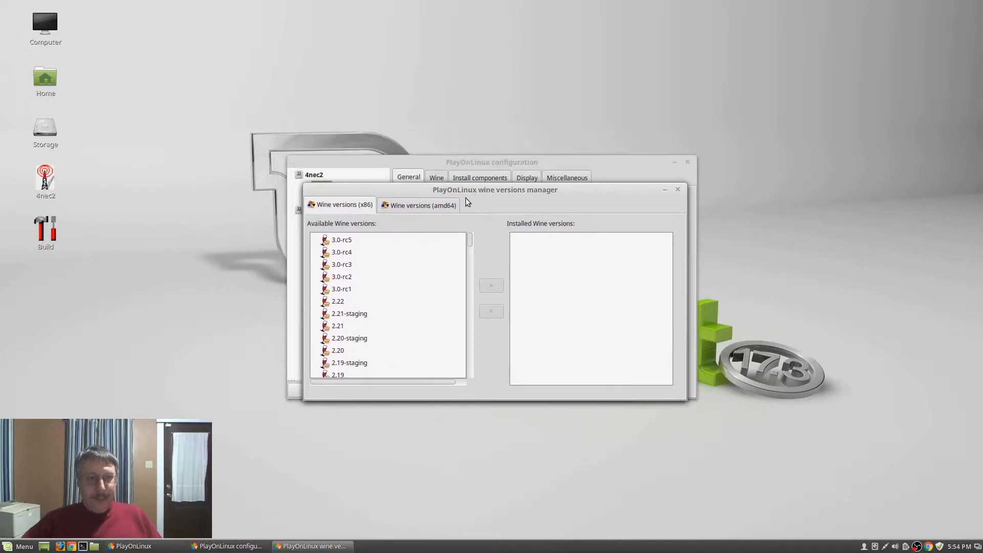
pyautogui.click(338, 302)
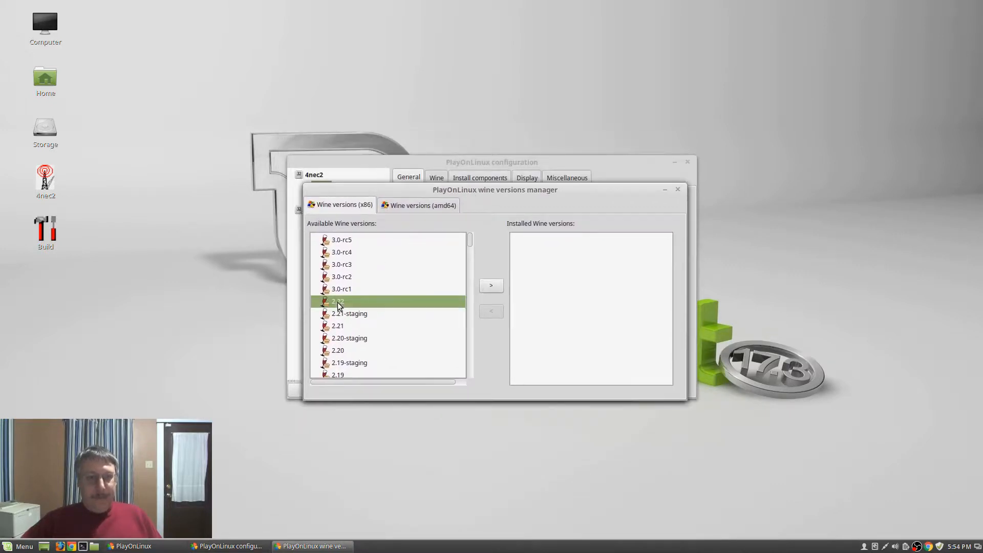
pyautogui.click(492, 286)
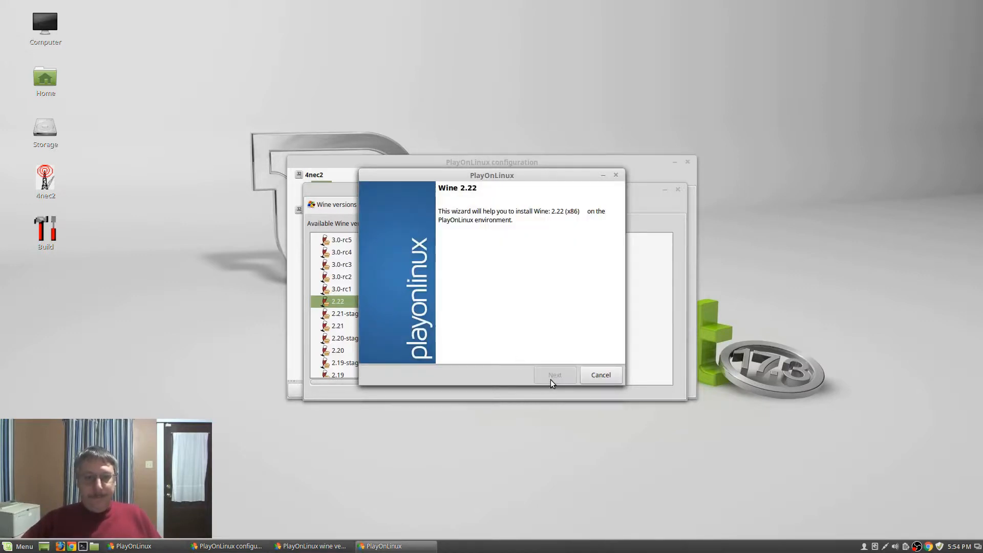
pyautogui.click(551, 380)
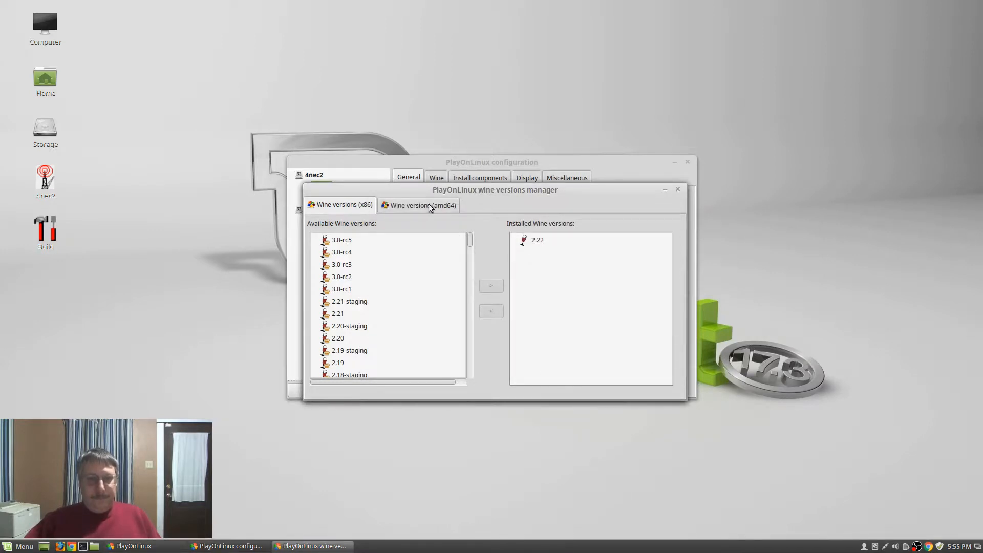
pyautogui.click(678, 190)
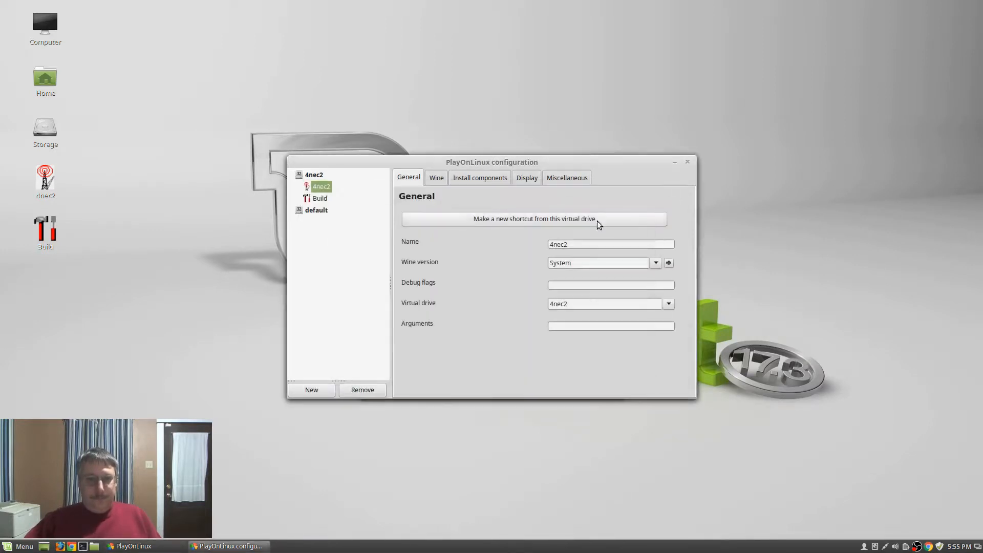
# Switch the 4nec2 drive from System to Wine 2.22 and show its Wine tools
pyautogui.click(656, 262)
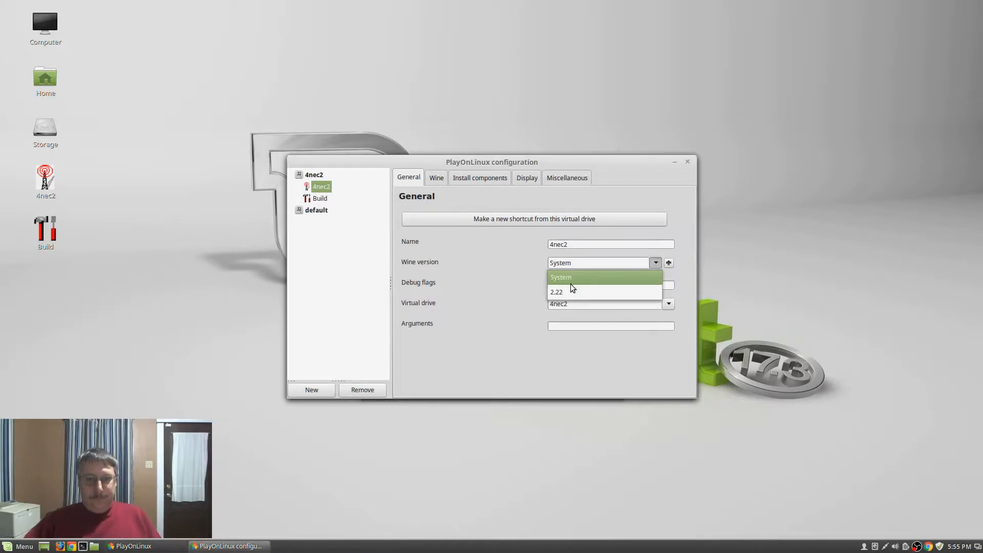
pyautogui.click(572, 292)
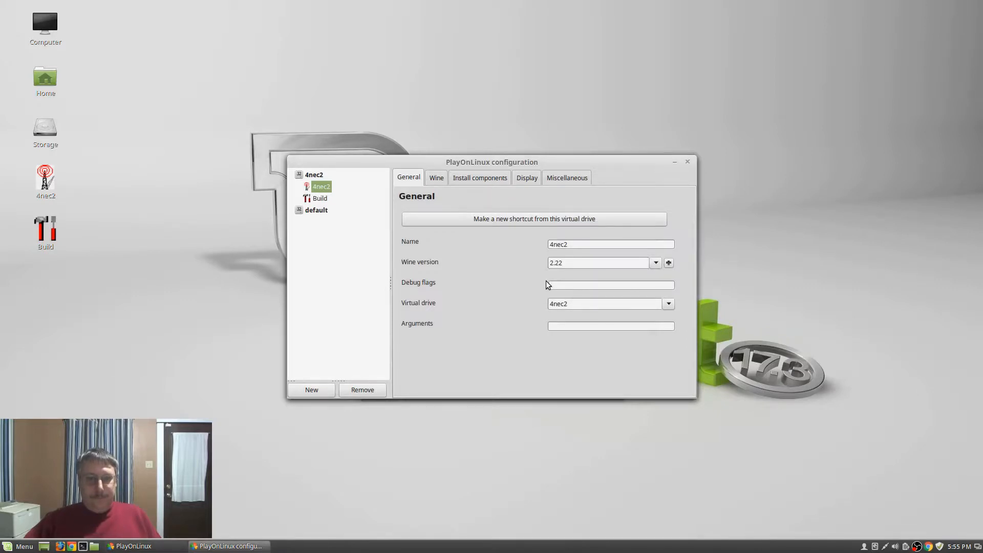
pyautogui.click(438, 178)
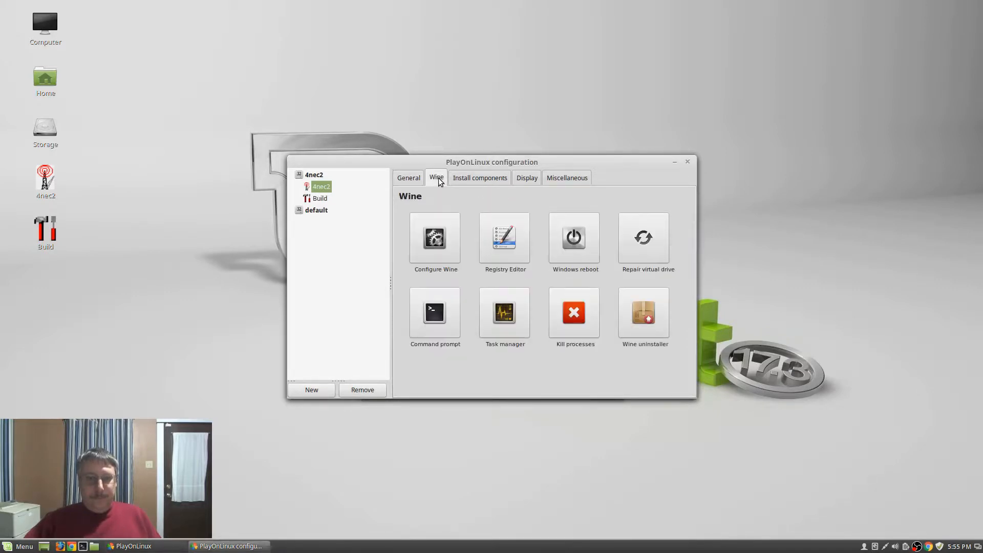
# Install Wine Mono via Configure Wine, review About, Audio, Libraries, Graphics and Drives tabs, then OK
pyautogui.click(439, 230)
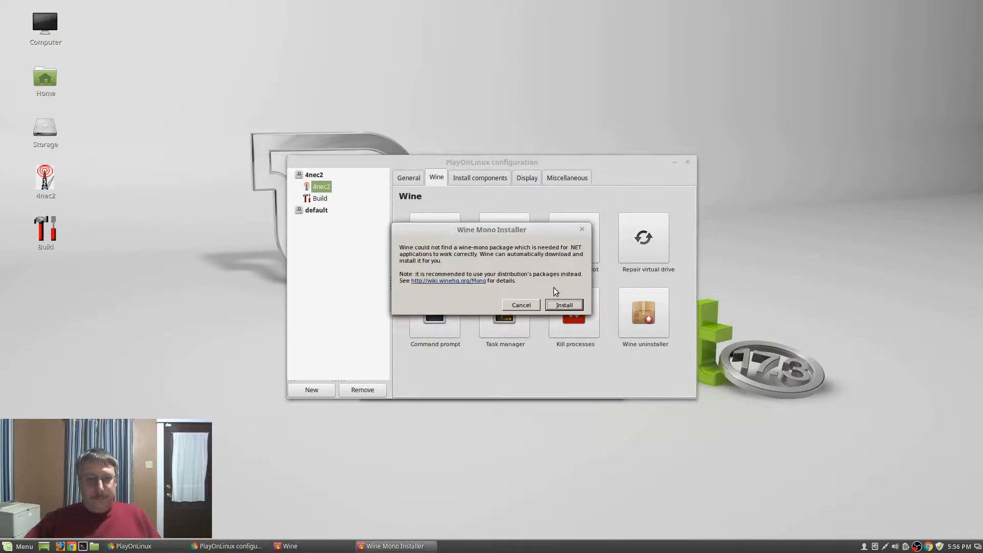
pyautogui.click(562, 306)
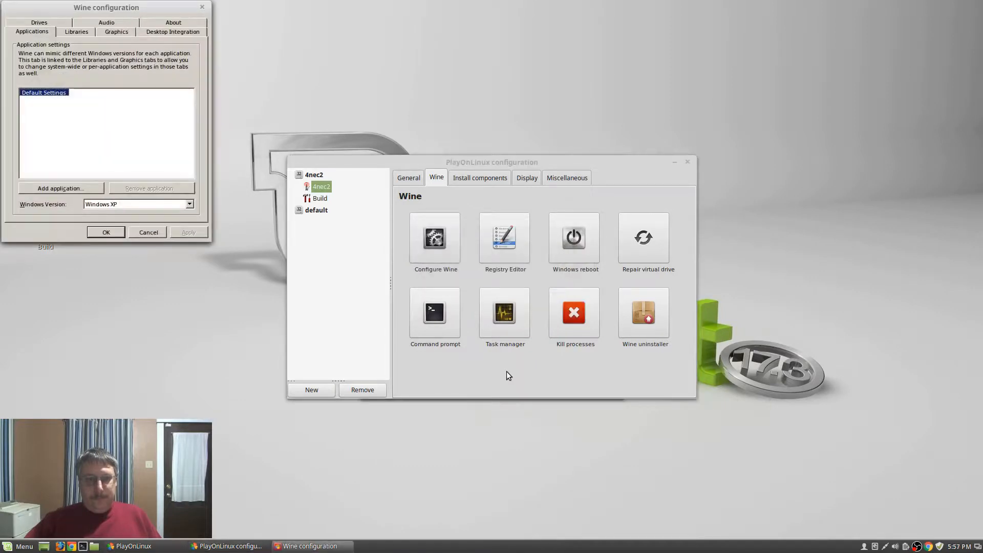
pyautogui.click(174, 23)
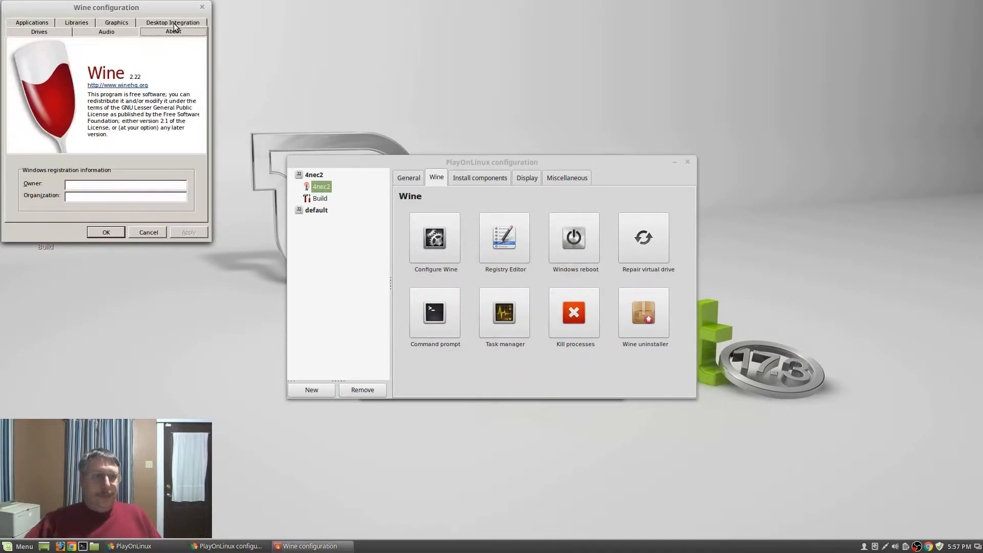
pyautogui.click(124, 30)
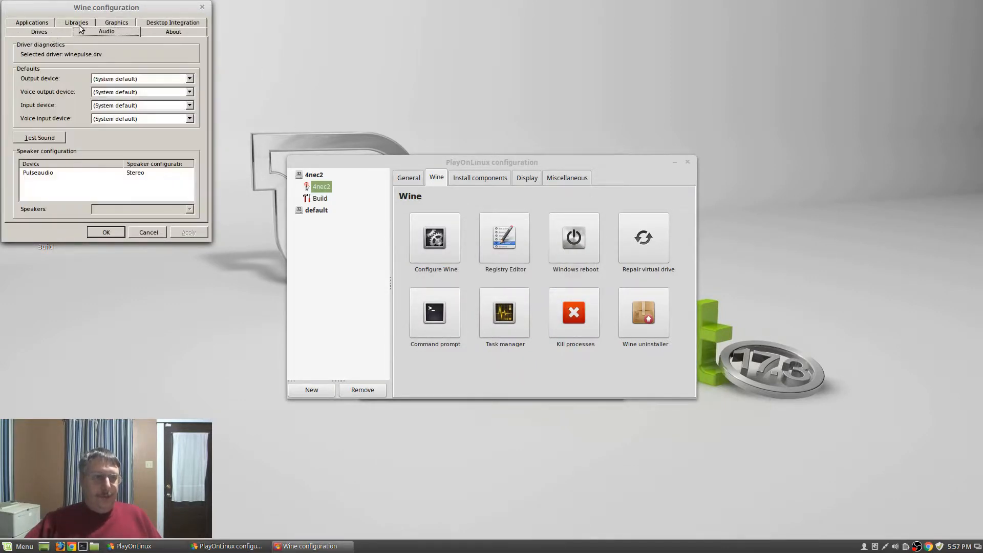
pyautogui.click(71, 24)
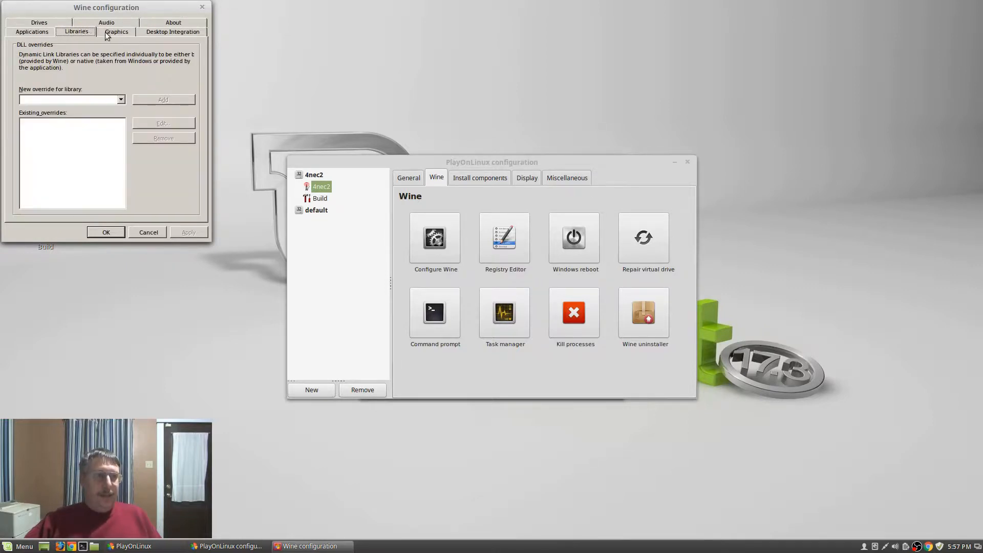
pyautogui.click(115, 32)
pyautogui.click(38, 23)
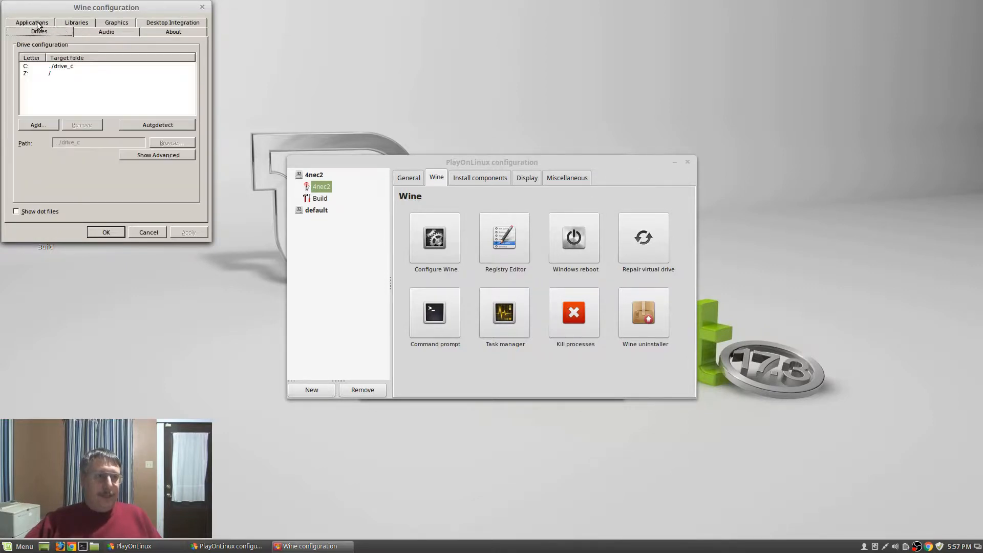
pyautogui.click(117, 234)
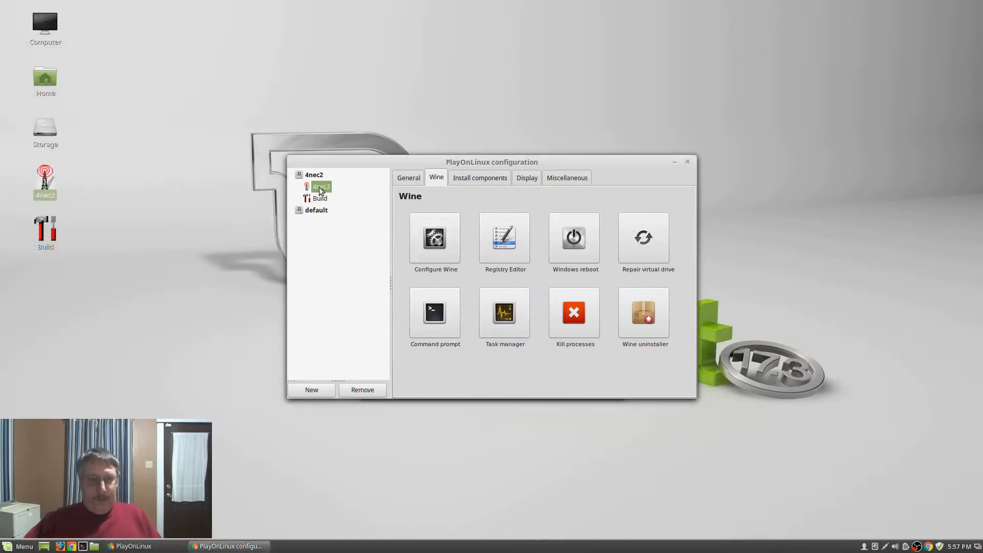
# Review the Install components, Display and Miscellaneous tabs, then close the 4nec2 drive configuration
pyautogui.click(479, 178)
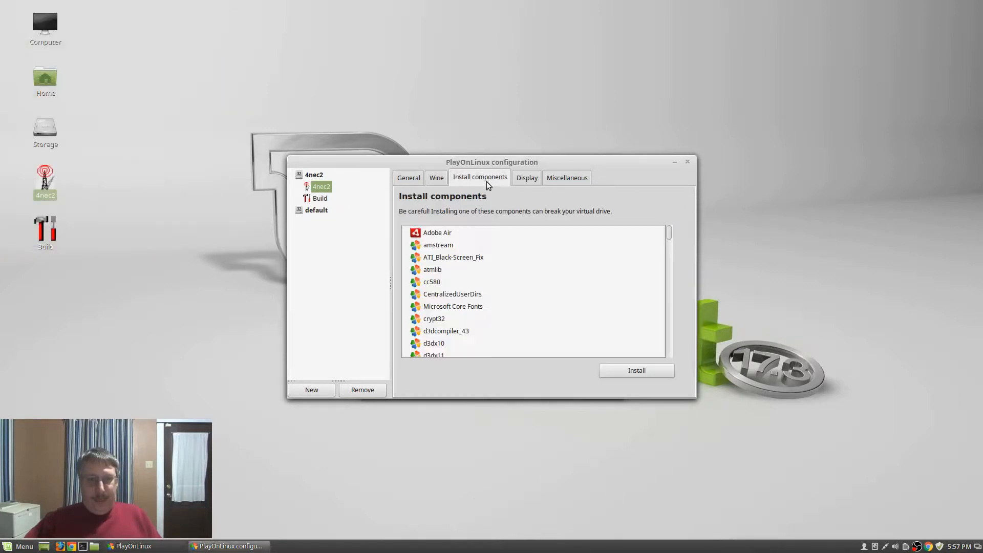
pyautogui.click(523, 182)
pyautogui.click(564, 179)
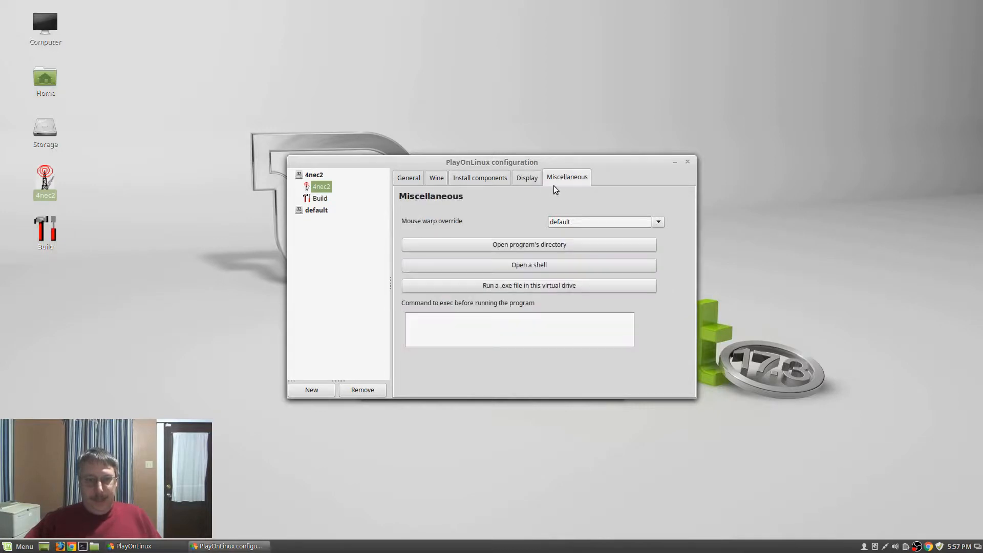
pyautogui.click(408, 180)
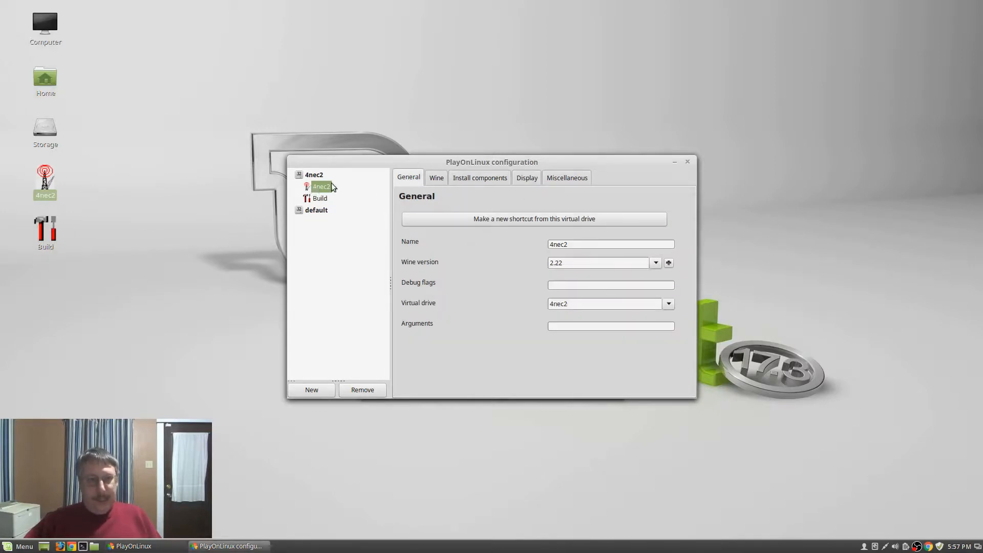
pyautogui.click(687, 162)
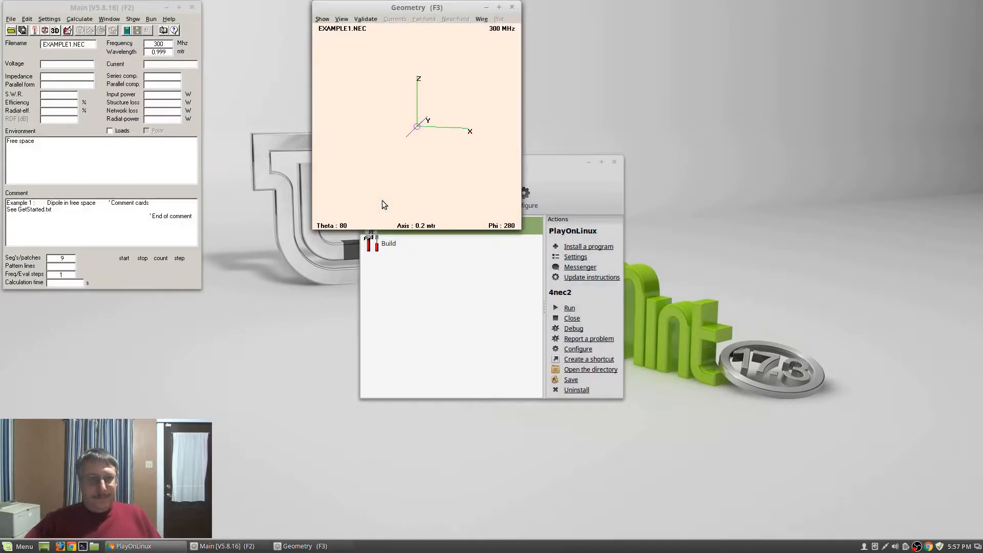
# Move the 4nec2 Main window to the top-right and bring up the Open File dialog
pyautogui.moveTo(152, 9); pyautogui.dragTo(928, 16)
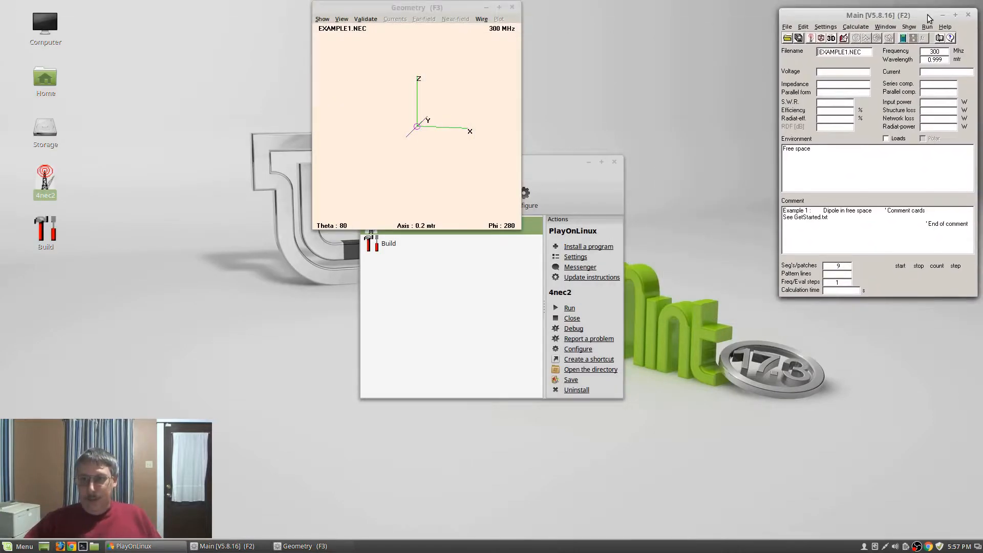
pyautogui.click(786, 39)
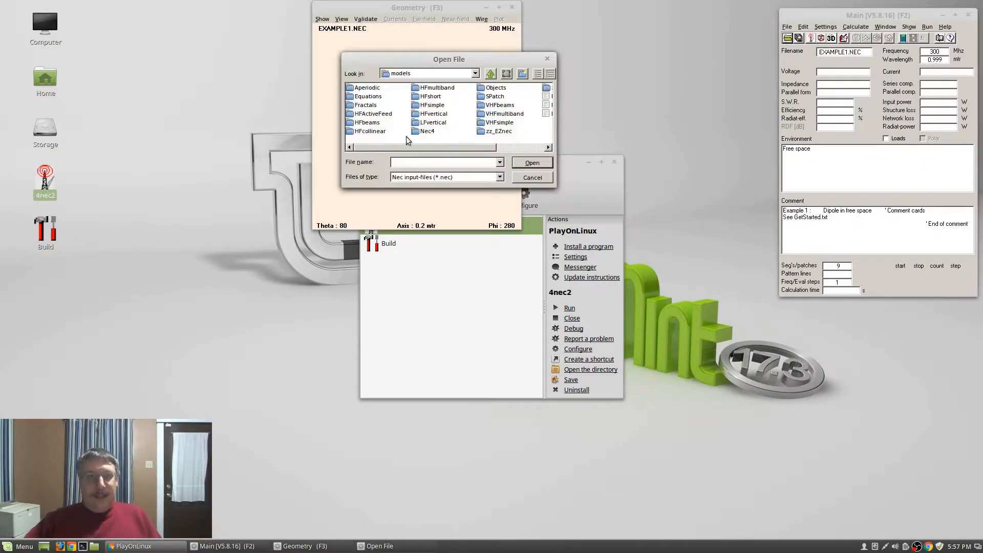
# Create a 'My Models' folder in the models folder and open it
pyautogui.rightClick(542, 135)
pyautogui.moveTo(572, 208)
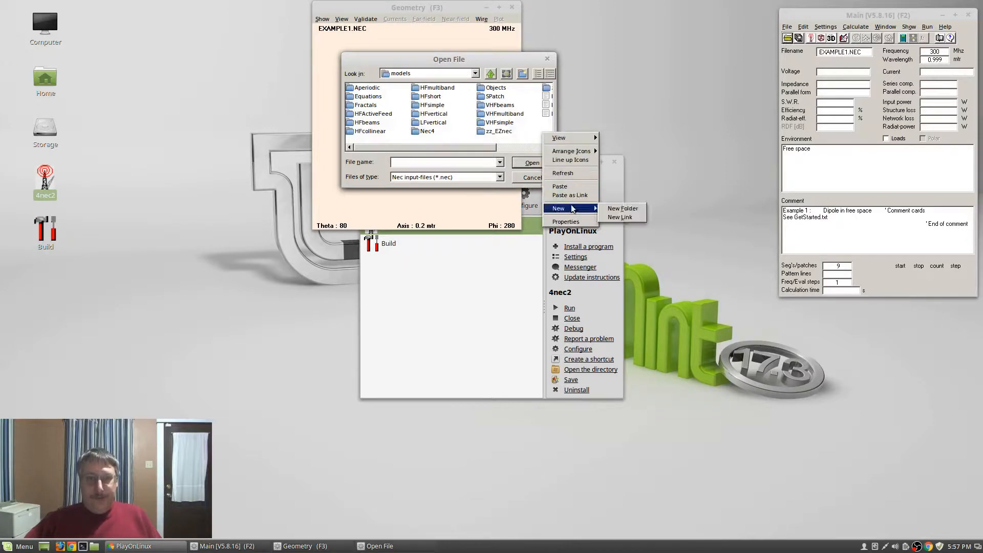
pyautogui.click(617, 209)
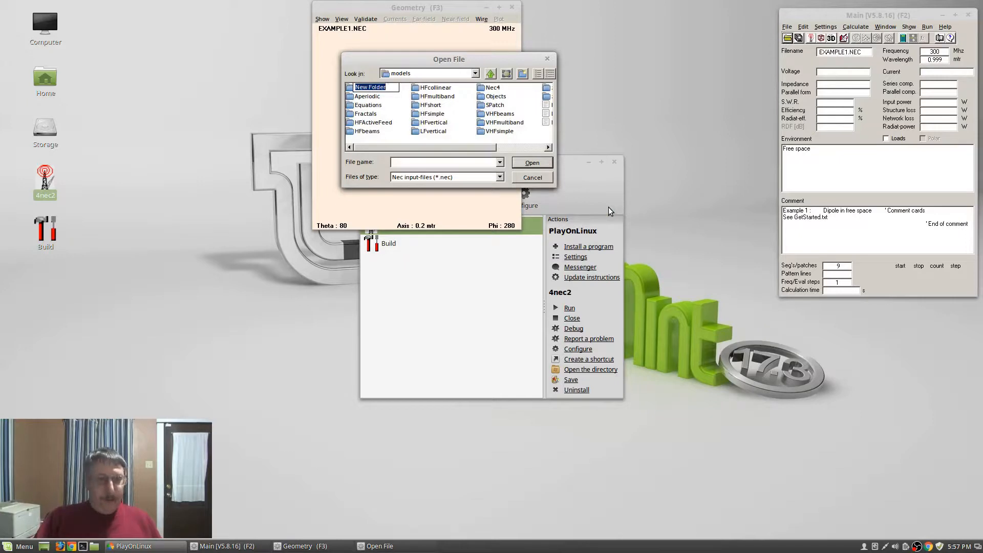
pyautogui.write('My')
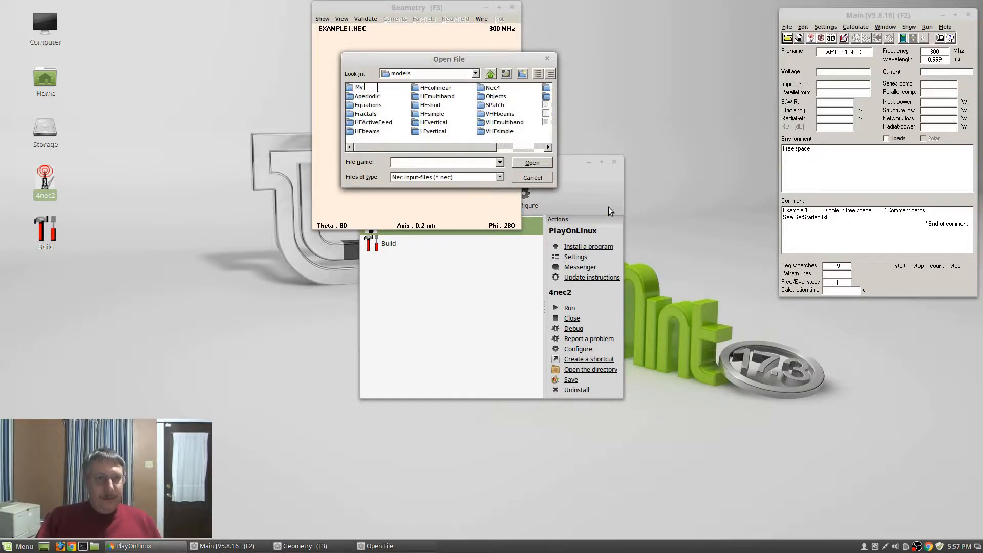
pyautogui.write(' Models')
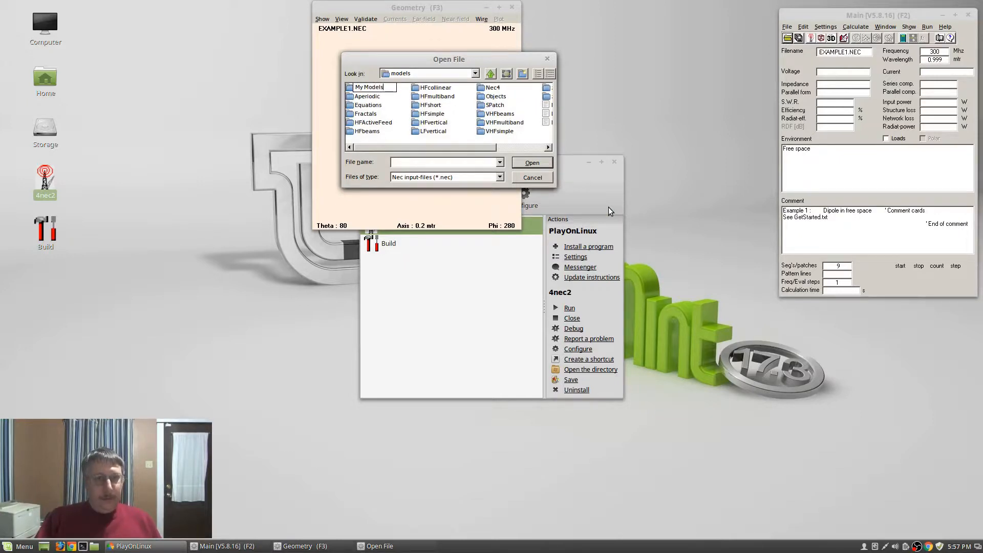
pyautogui.press('Return')
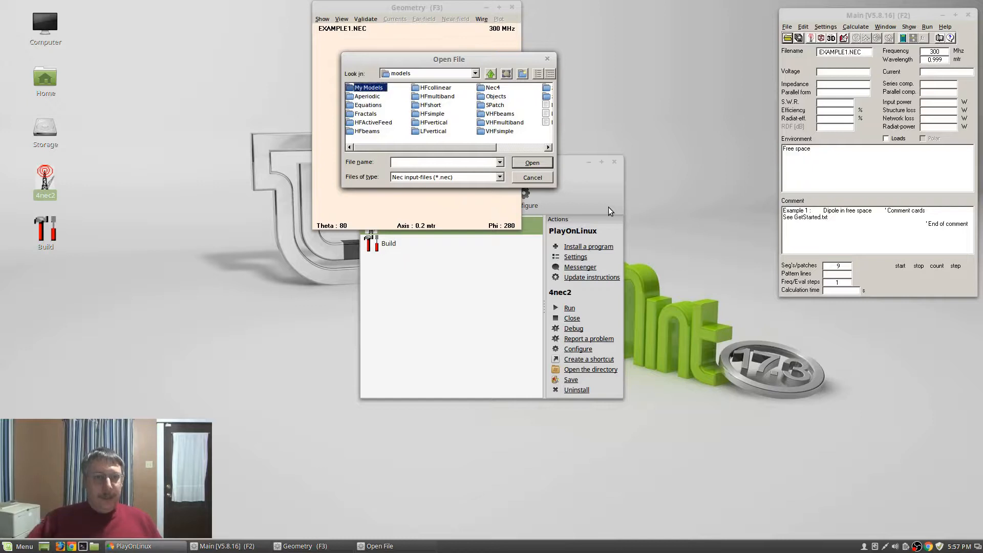
pyautogui.doubleClick(378, 88)
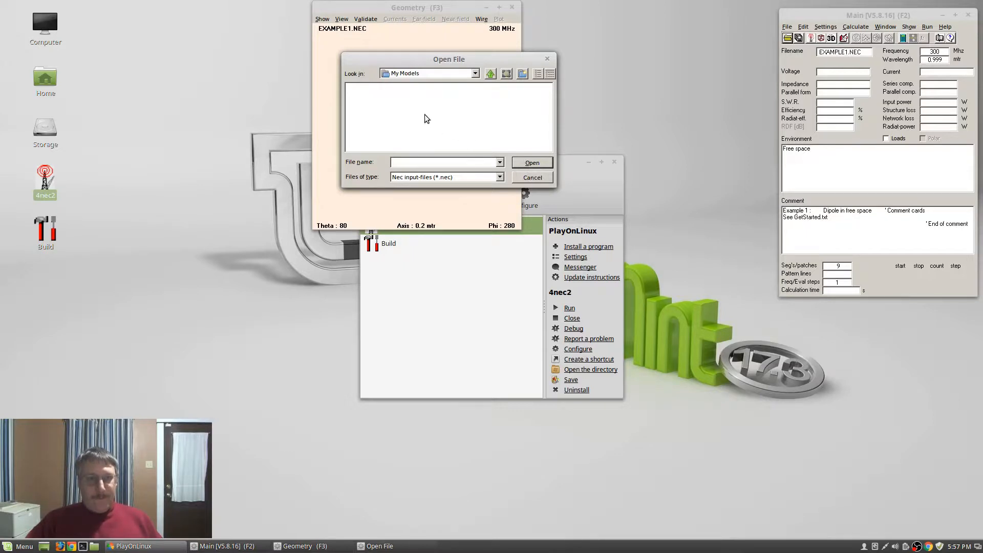
# Create a 'Test' folder inside My Models and open it
pyautogui.rightClick(449, 112)
pyautogui.moveTo(471, 190)
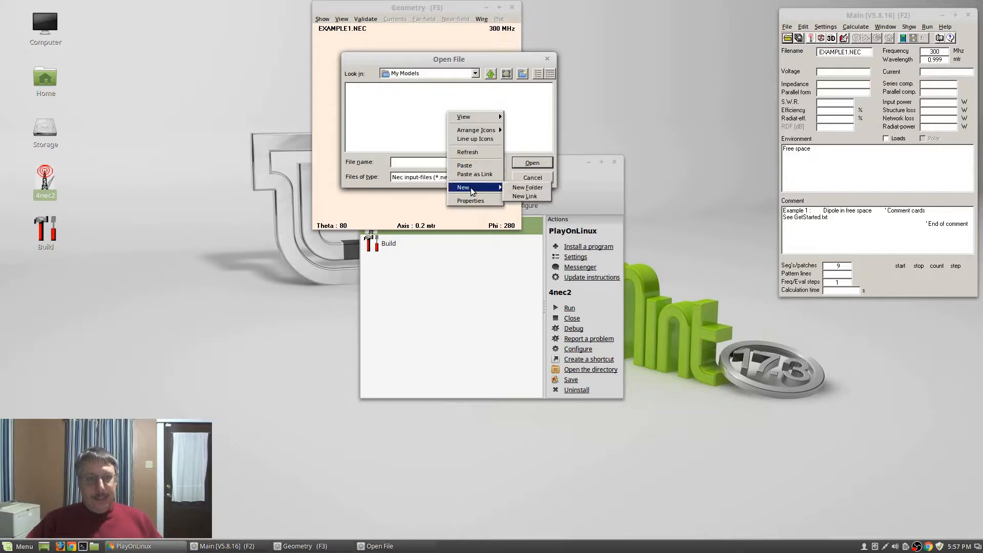
pyautogui.click(527, 190)
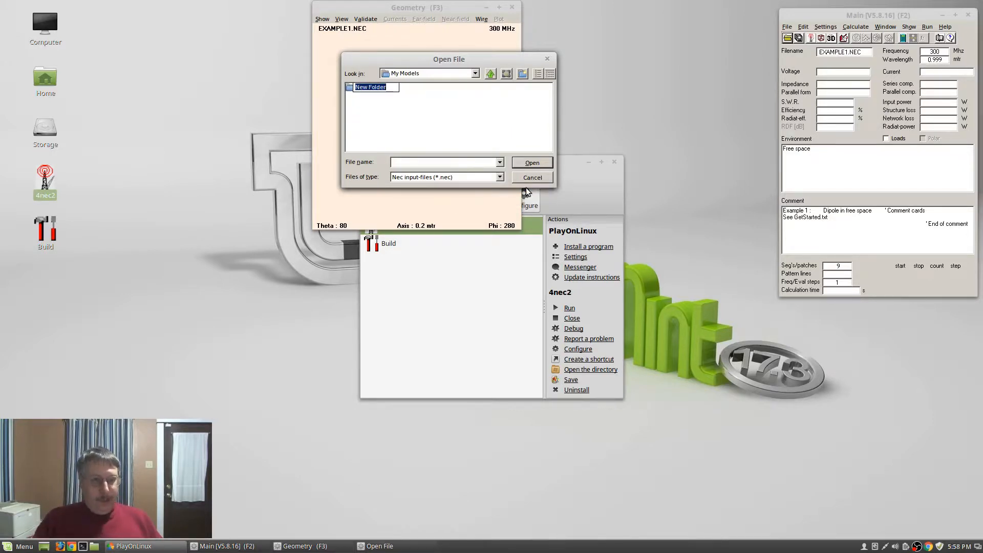
pyautogui.write('Test')
pyautogui.press('Return')
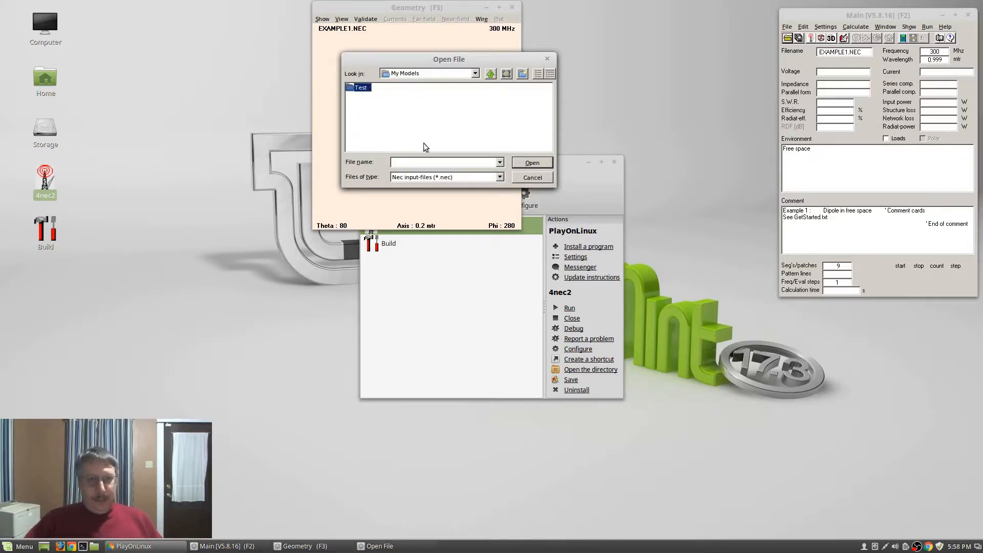
pyautogui.click(531, 162)
# Refresh the empty Test folder listing, then go back up to the models folder
pyautogui.click(400, 163)
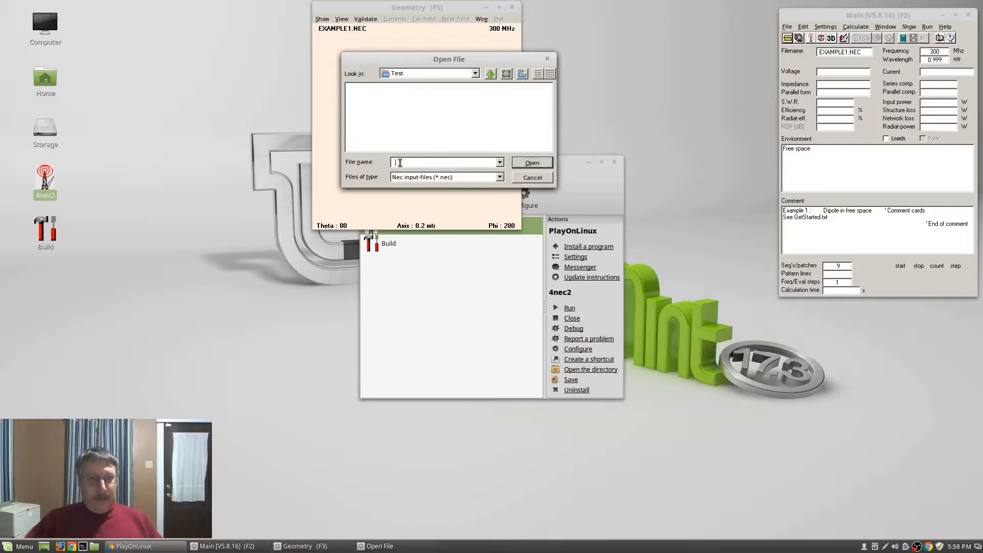
pyautogui.rightClick(379, 99)
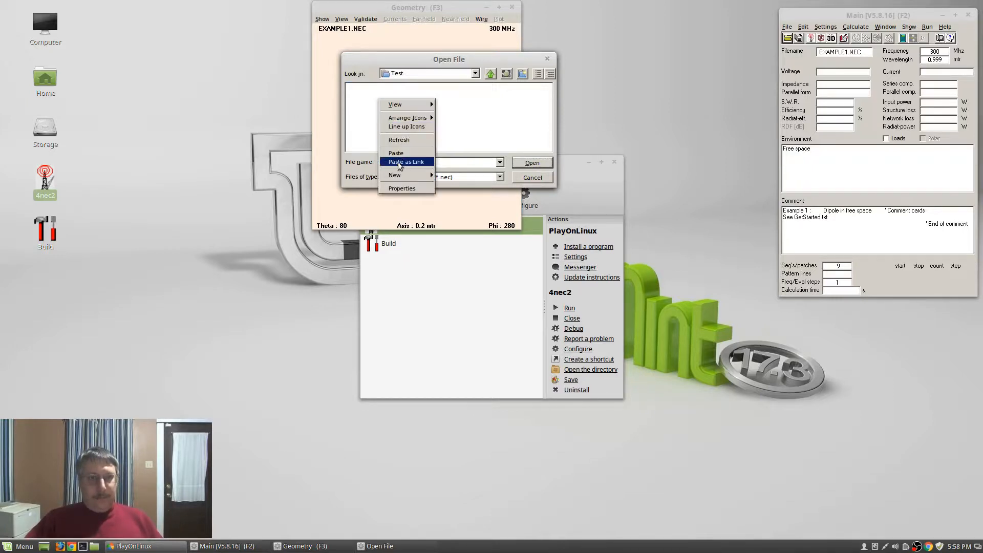
pyautogui.moveTo(410, 177)
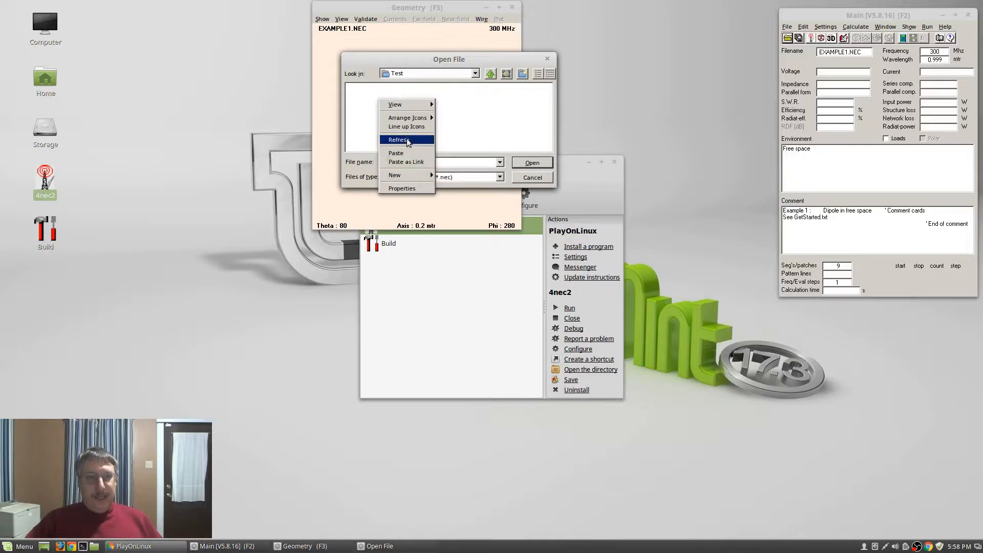
pyautogui.click(476, 131)
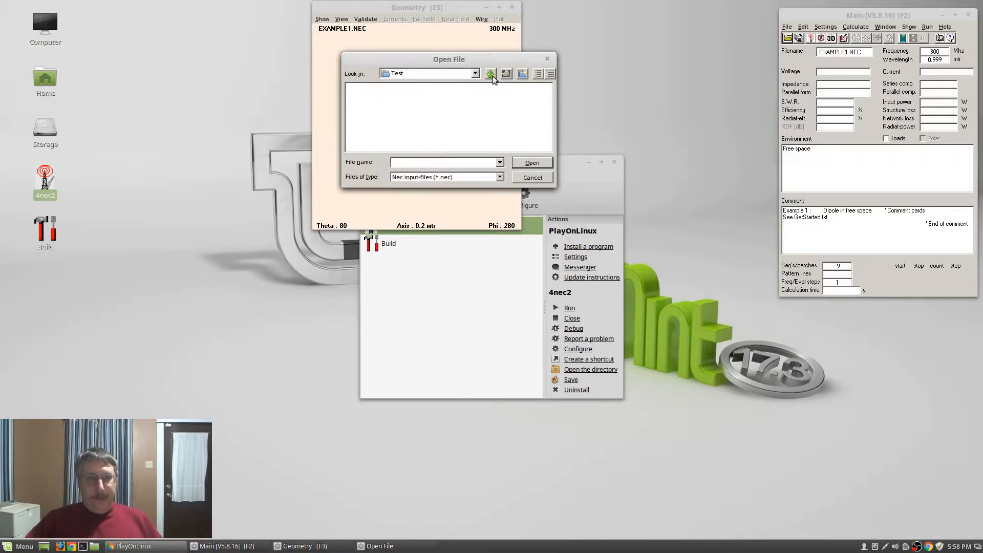
pyautogui.click(491, 75)
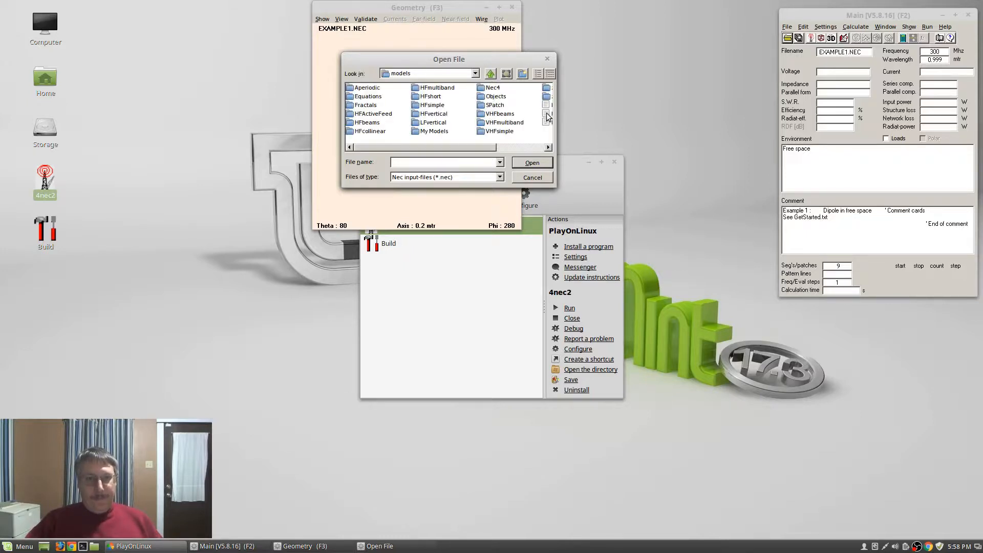
# Copy Example2.nec and paste it into the My Models\Test folder
pyautogui.rightClick(546, 113)
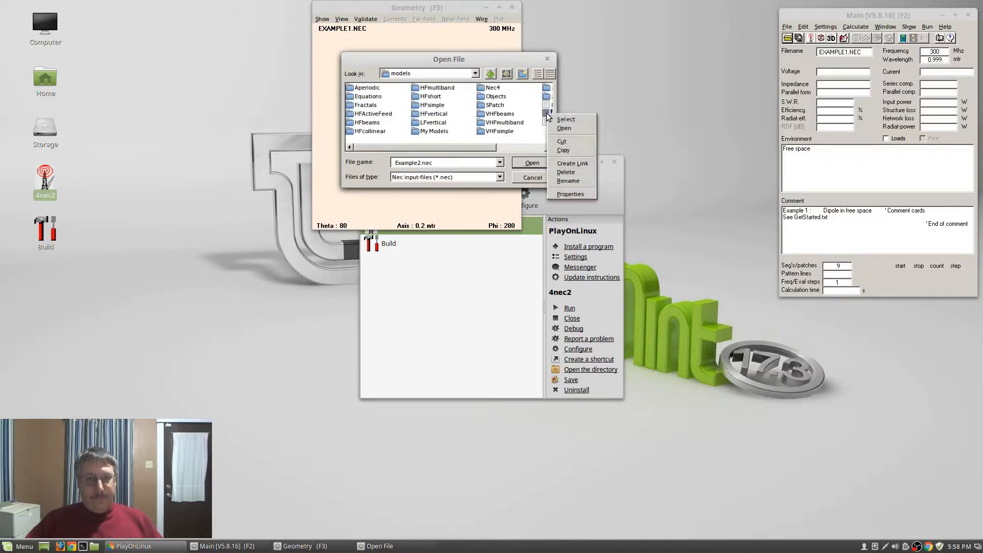
pyautogui.click(564, 151)
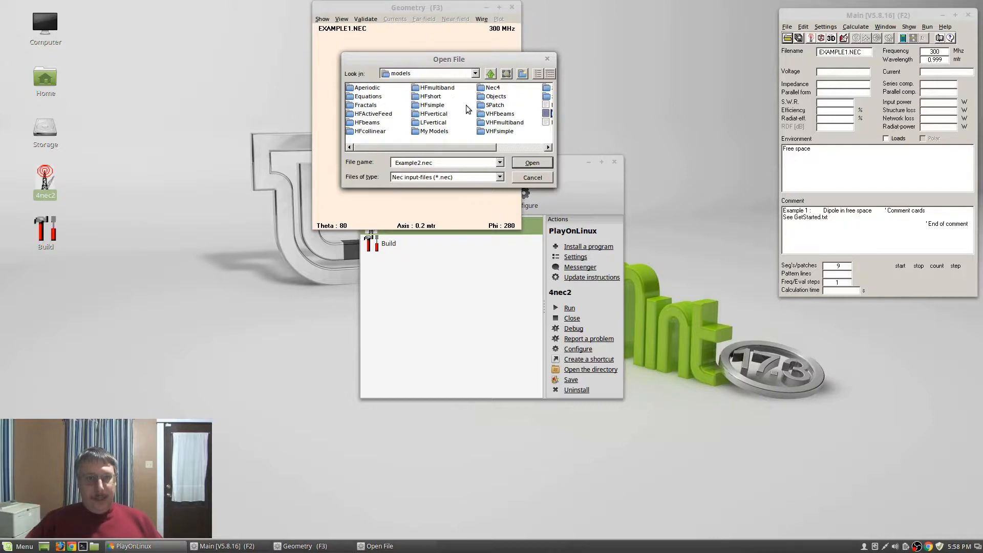
pyautogui.doubleClick(440, 132)
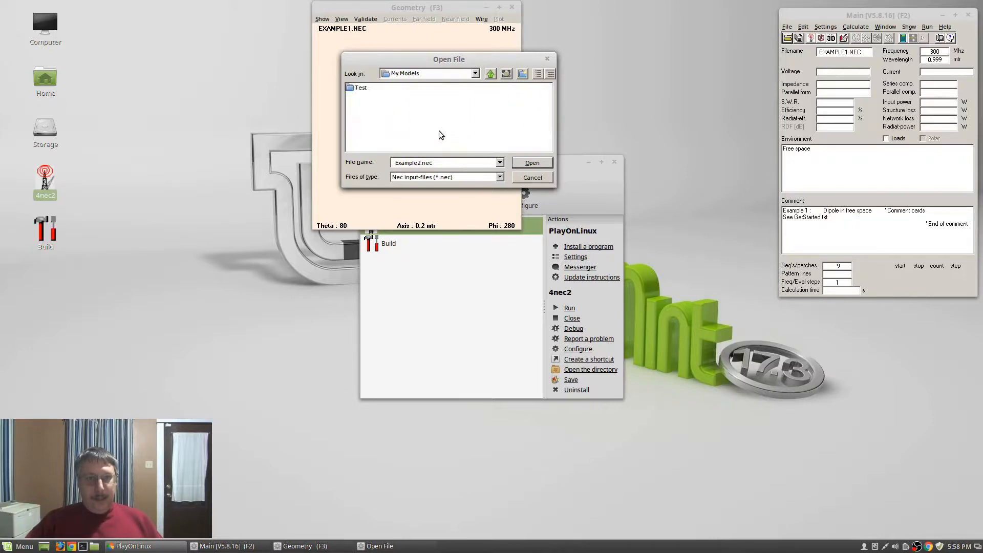
pyautogui.click(365, 91)
pyautogui.doubleClick(365, 90)
pyautogui.rightClick(372, 106)
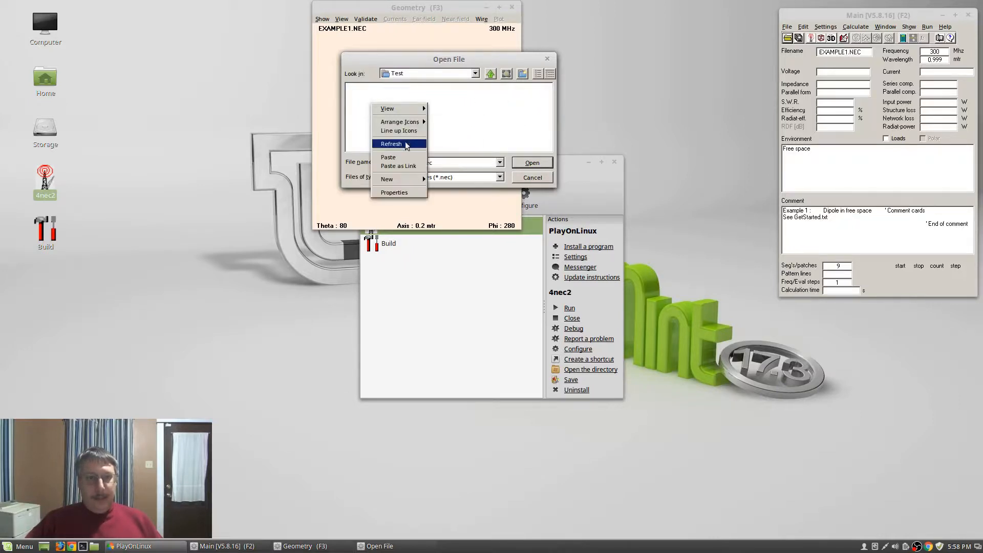
pyautogui.click(404, 155)
# Rename the pasted copy to test1 and try opening it
pyautogui.rightClick(371, 89)
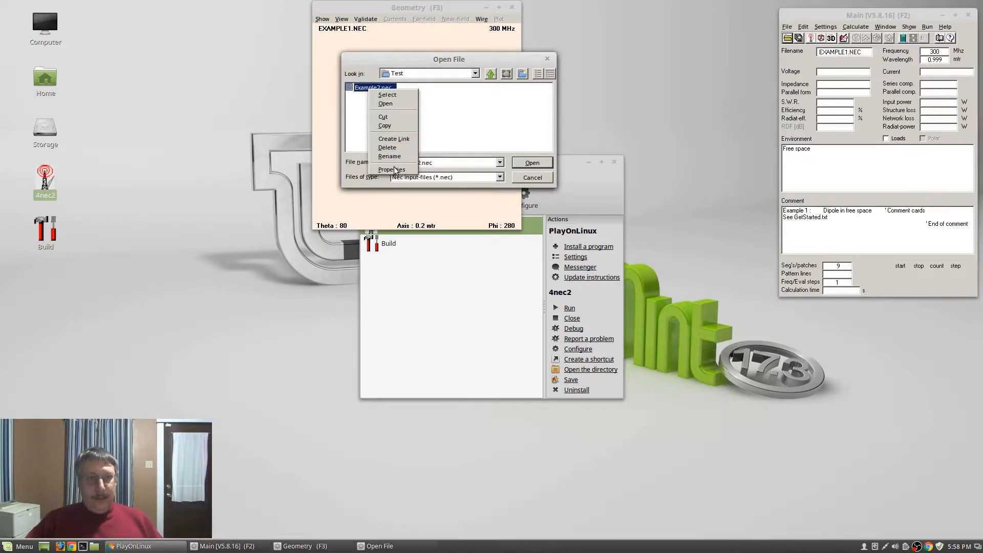
pyautogui.click(395, 158)
pyautogui.write('test1')
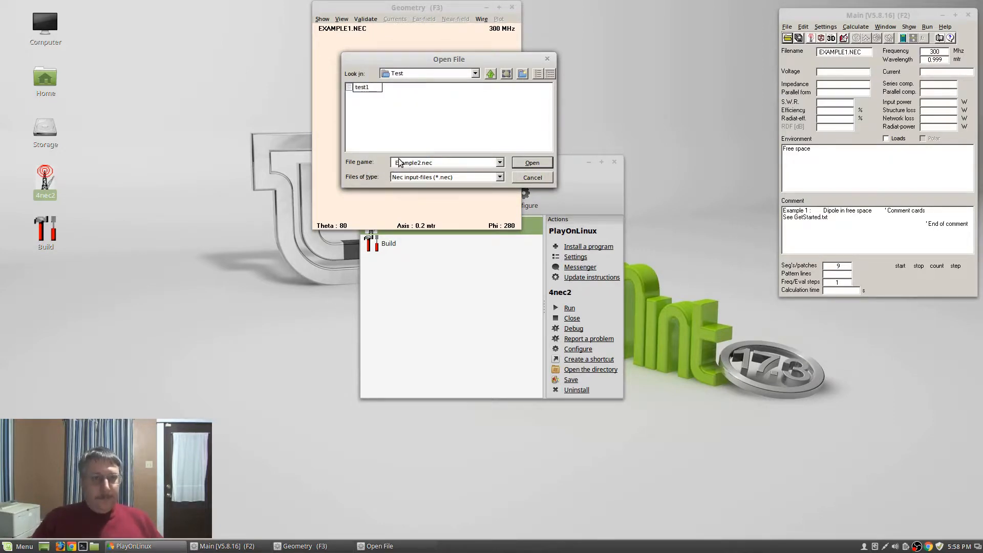
pyautogui.press('Return')
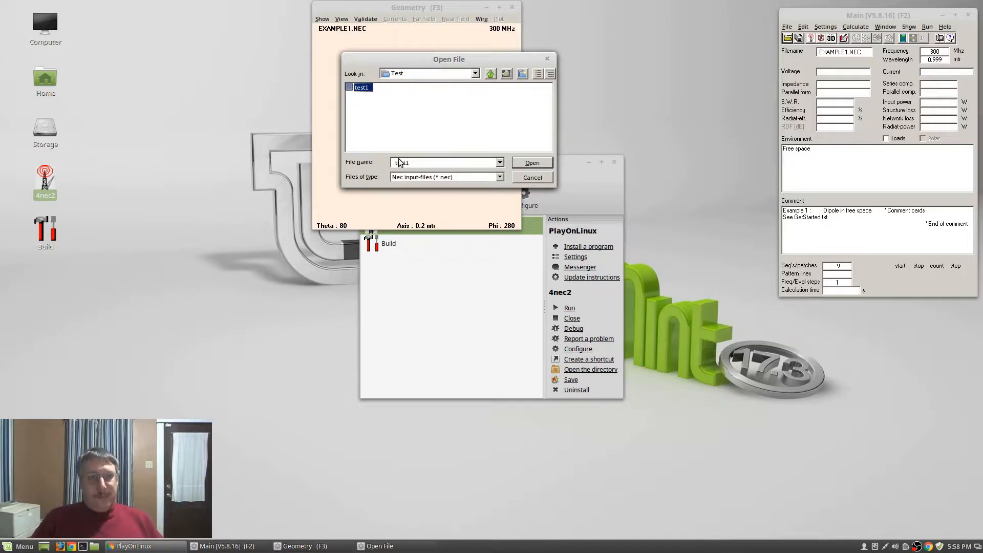
pyautogui.click(527, 165)
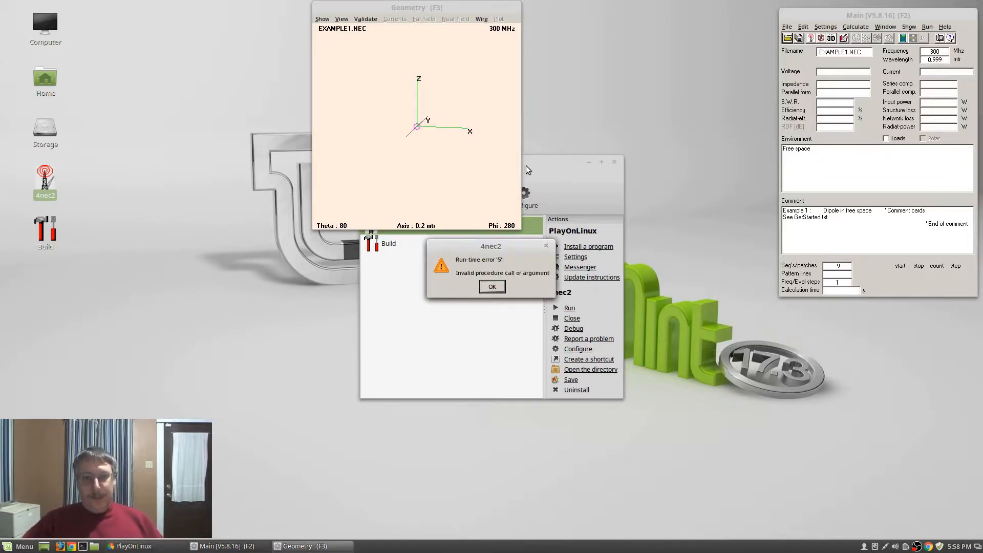
# Dismiss the run-time error 5 box, the Wine program error, and the crash report
pyautogui.click(492, 287)
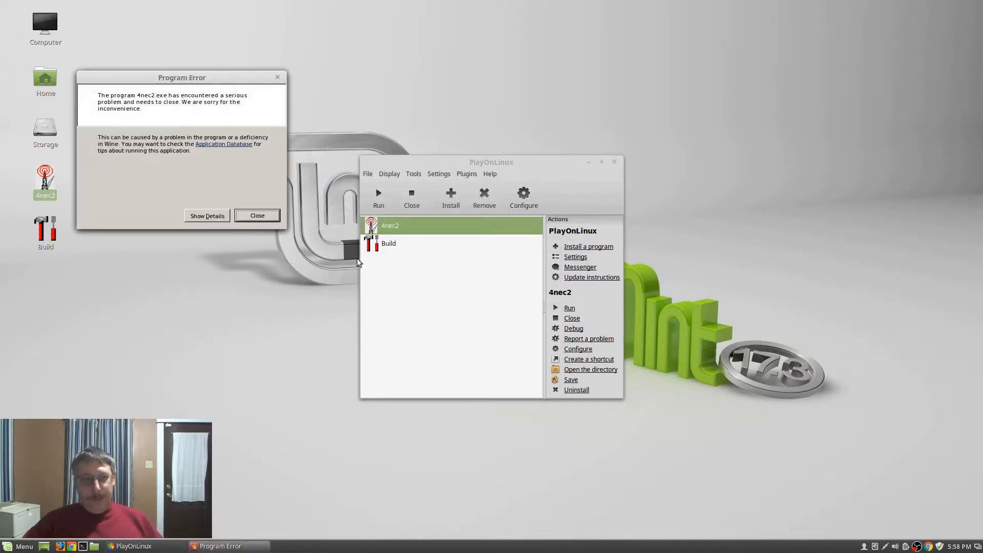
pyautogui.click(251, 215)
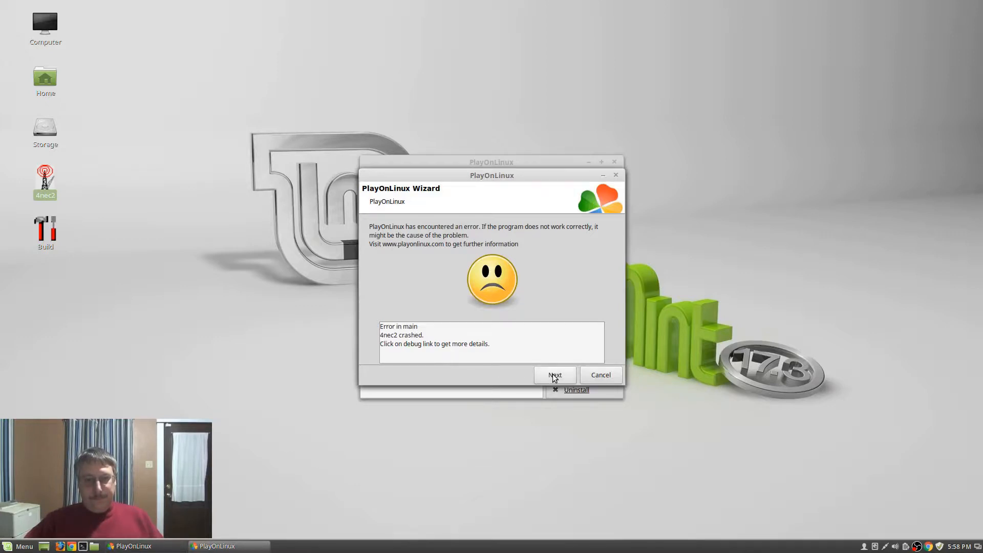
pyautogui.click(590, 375)
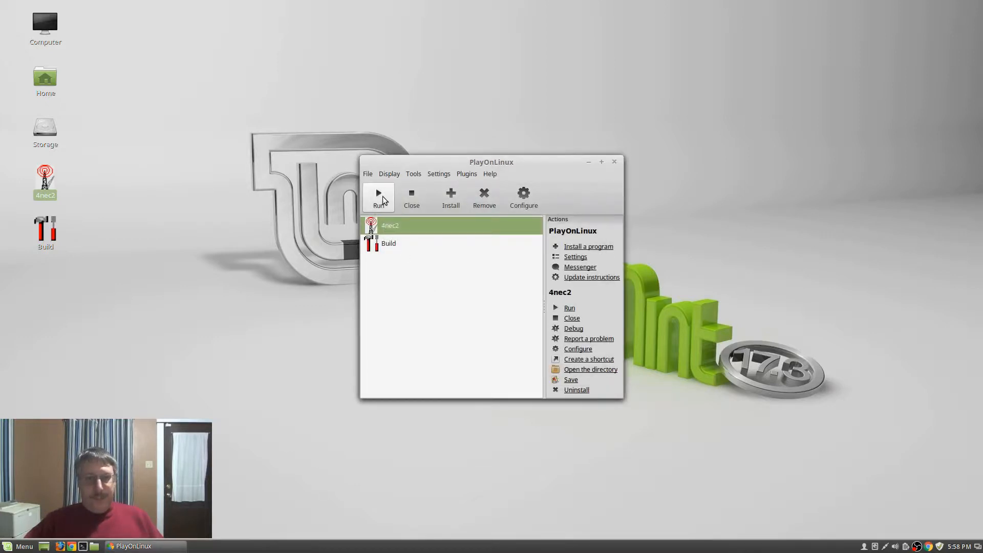
# Relaunch 4nec2, find My Models\Test empty of models, and return to the models folder
pyautogui.click(382, 199)
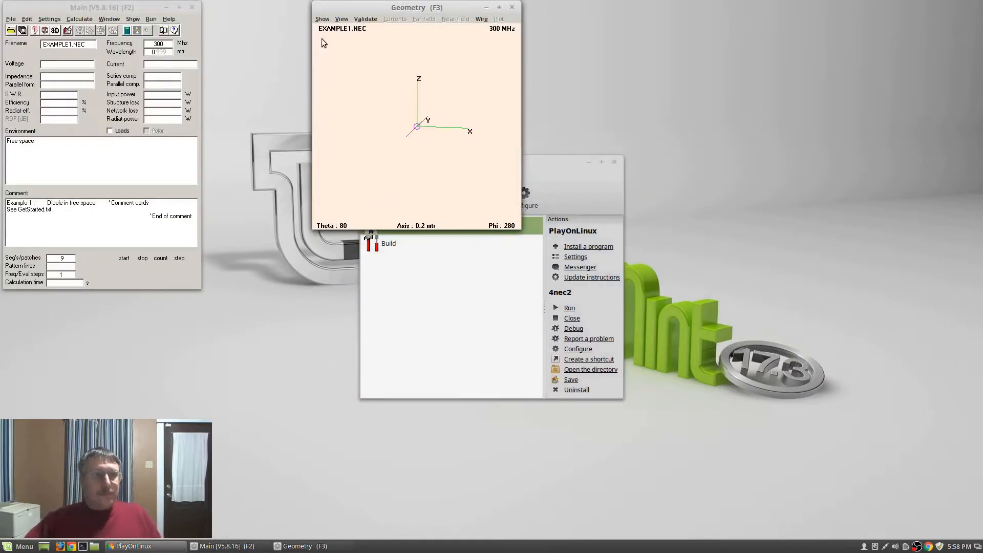
pyautogui.moveTo(101, 7); pyautogui.dragTo(883, 8)
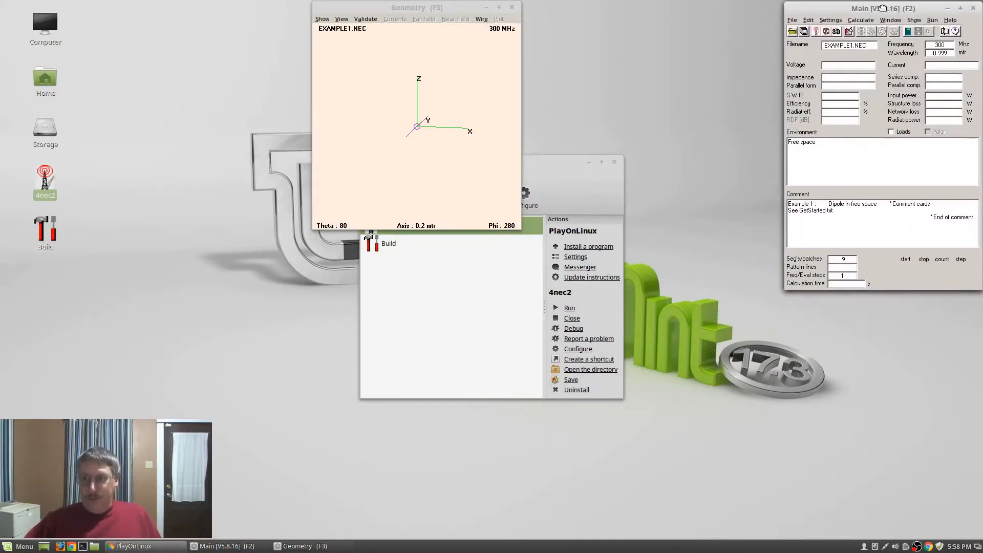
pyautogui.click(793, 31)
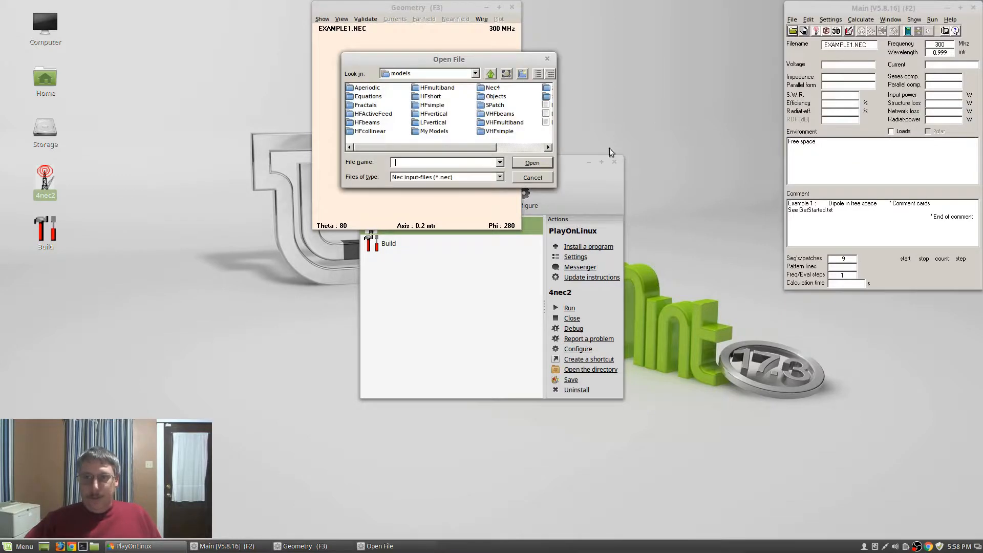
pyautogui.doubleClick(435, 131)
pyautogui.doubleClick(361, 88)
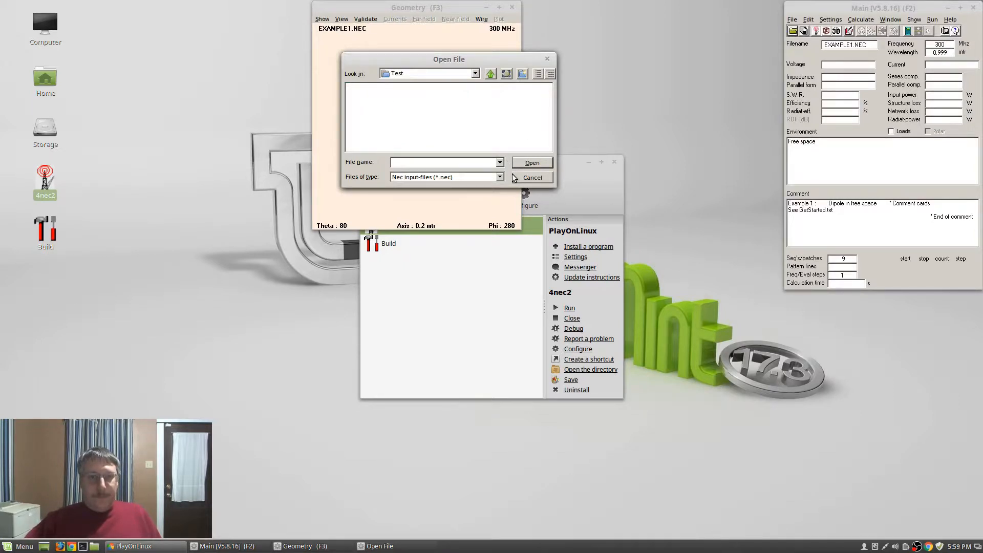
pyautogui.click(490, 73)
pyautogui.click(491, 74)
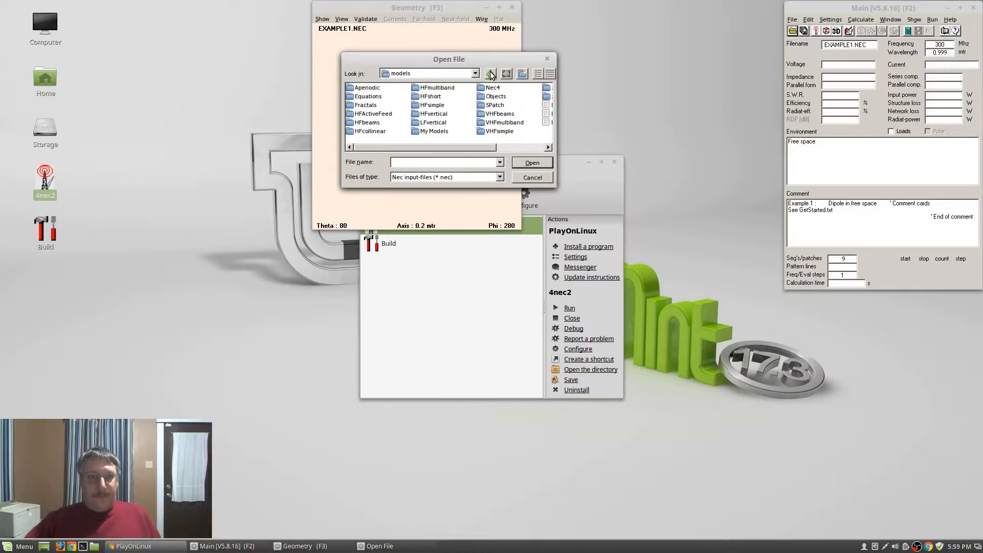
pyautogui.click(597, 190)
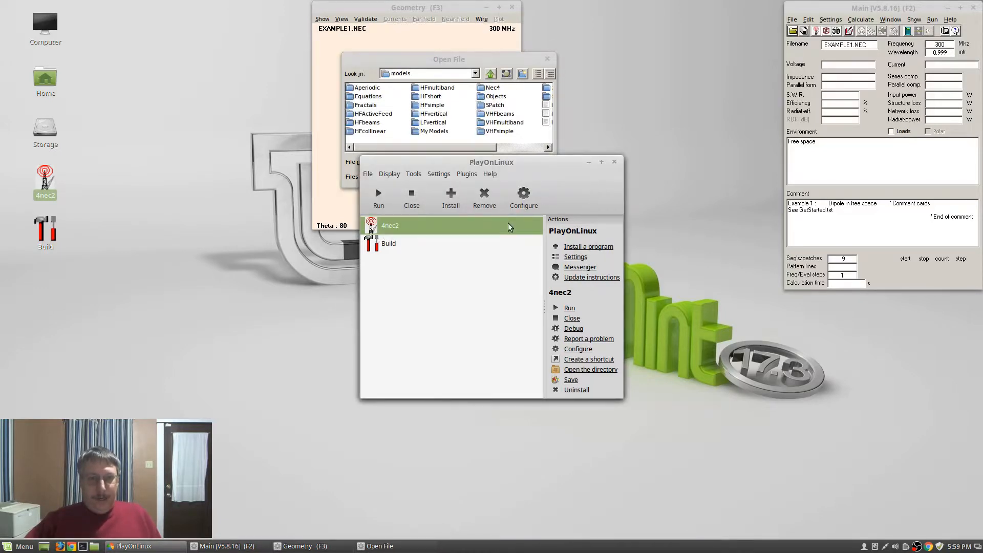
# Launch a Wine command prompt from the 4nec2 drive's Wine tools in Configure
pyautogui.click(524, 200)
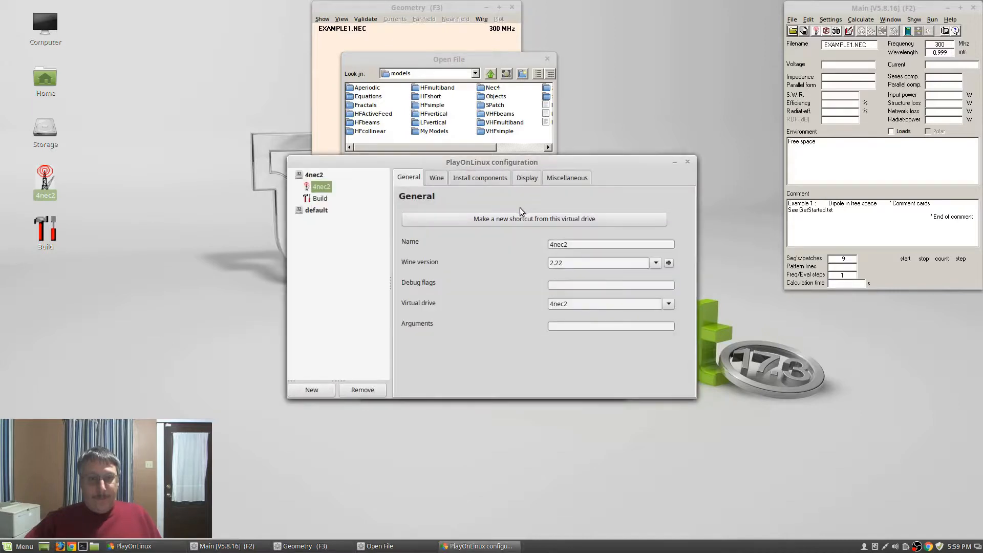
pyautogui.click(482, 180)
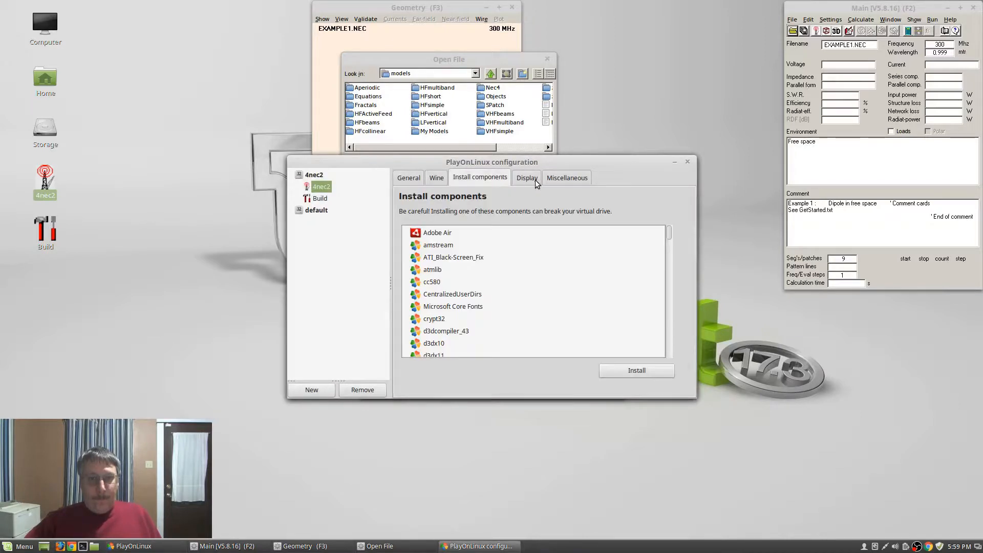
pyautogui.click(536, 183)
pyautogui.click(567, 180)
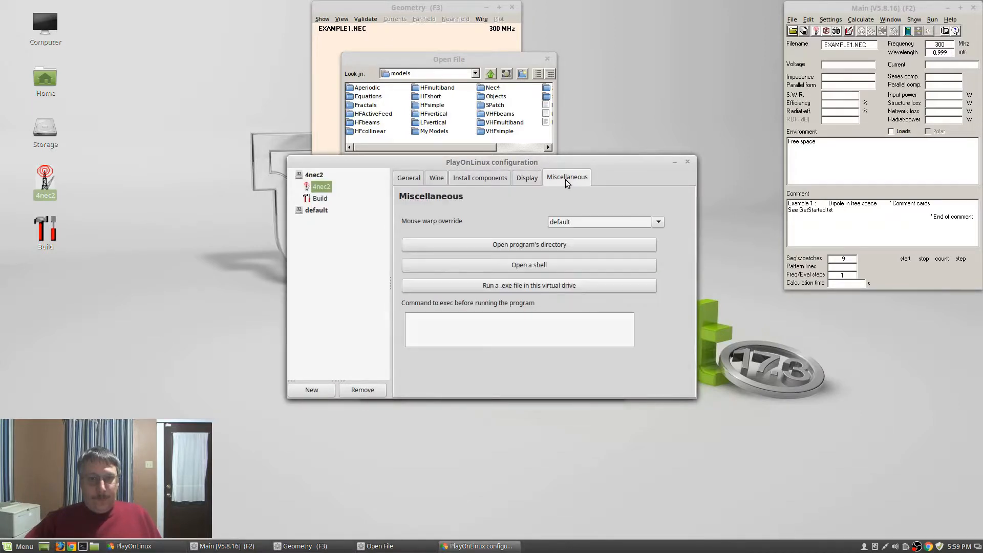
pyautogui.click(443, 182)
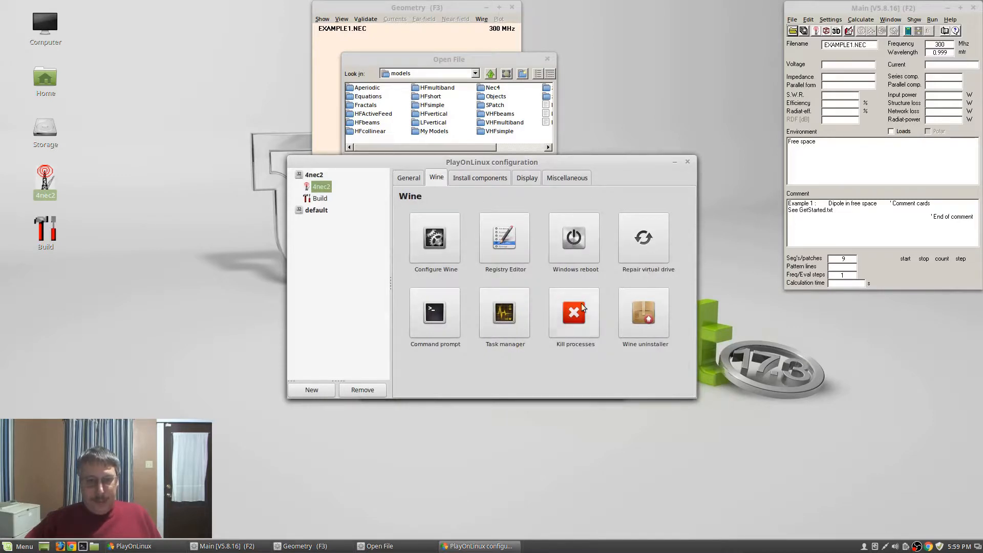
pyautogui.click(436, 313)
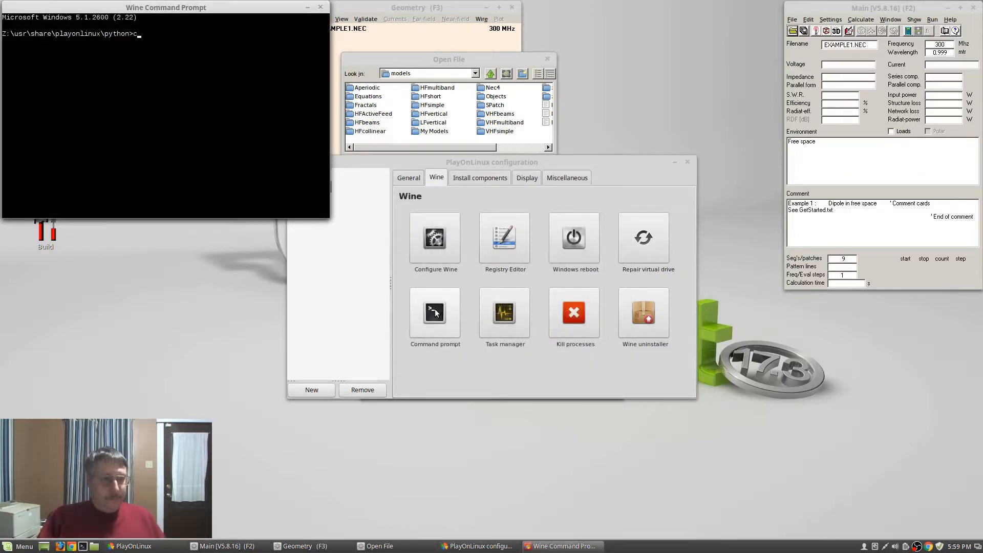
# Navigate the prompt to C:\4nec2\models\my models, list it, and enter the Test folder
pyautogui.write('c:')
pyautogui.press('Return')
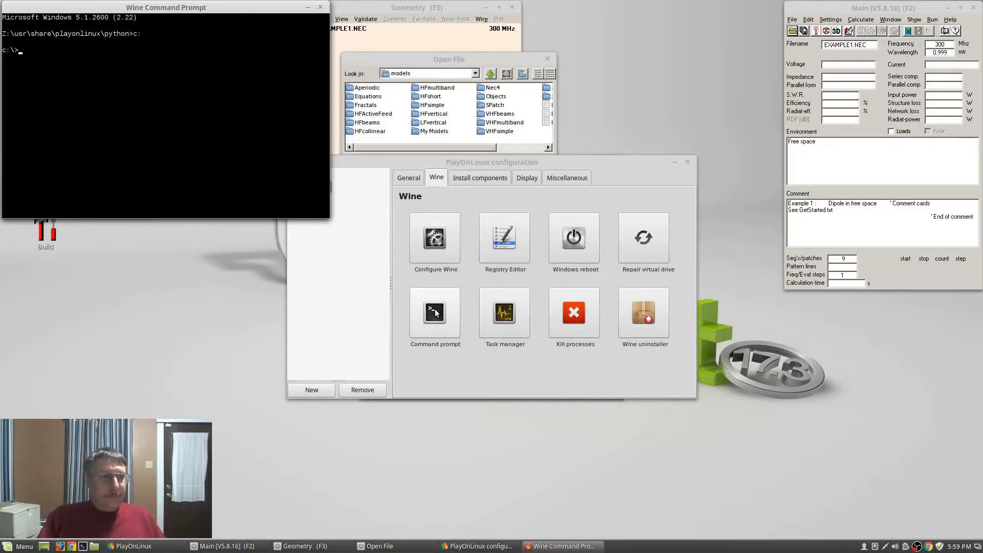
pyautogui.write('cd')
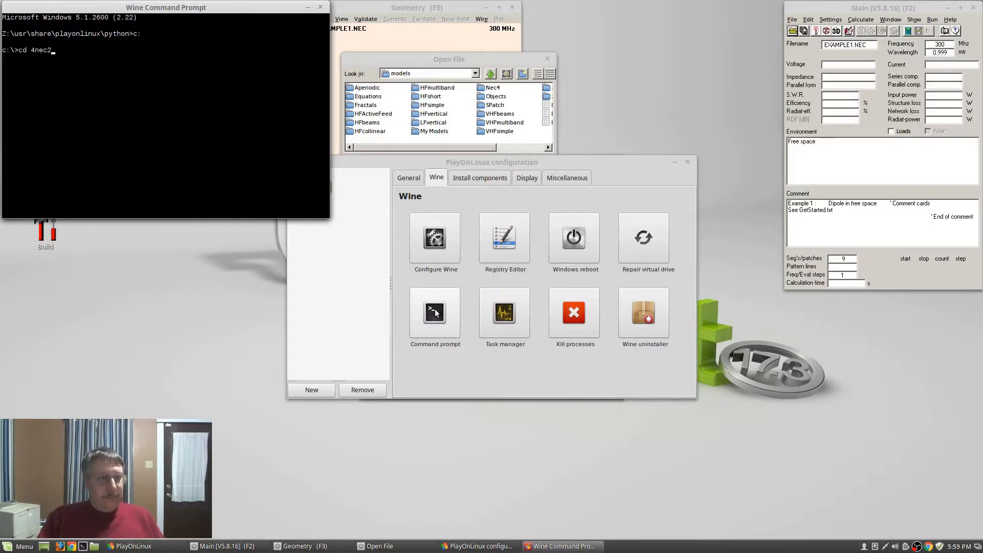
pyautogui.write(' 4nec2')
pyautogui.press('Return')
pyautogui.write('cd models')
pyautogui.press('Return')
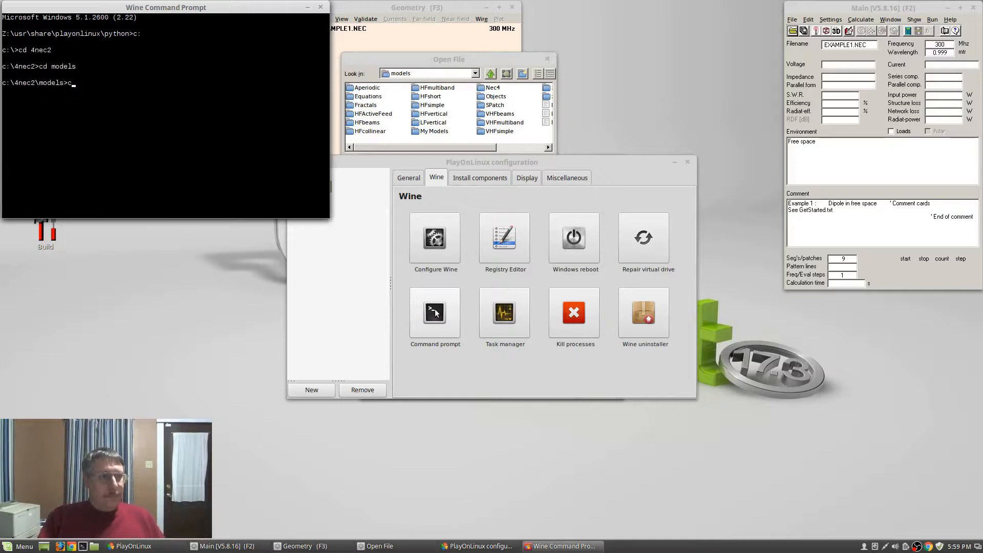
pyautogui.write('cd "my')
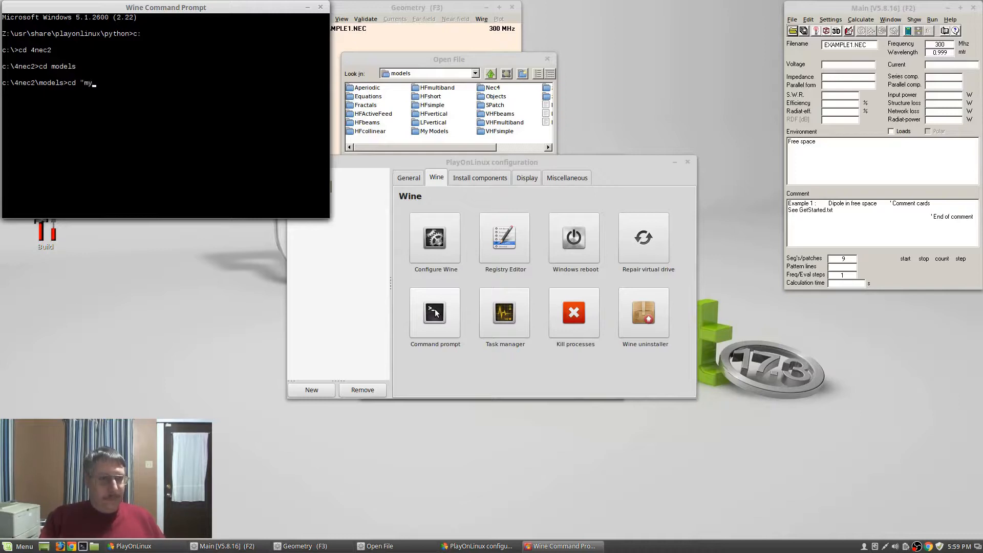
pyautogui.write(' models')
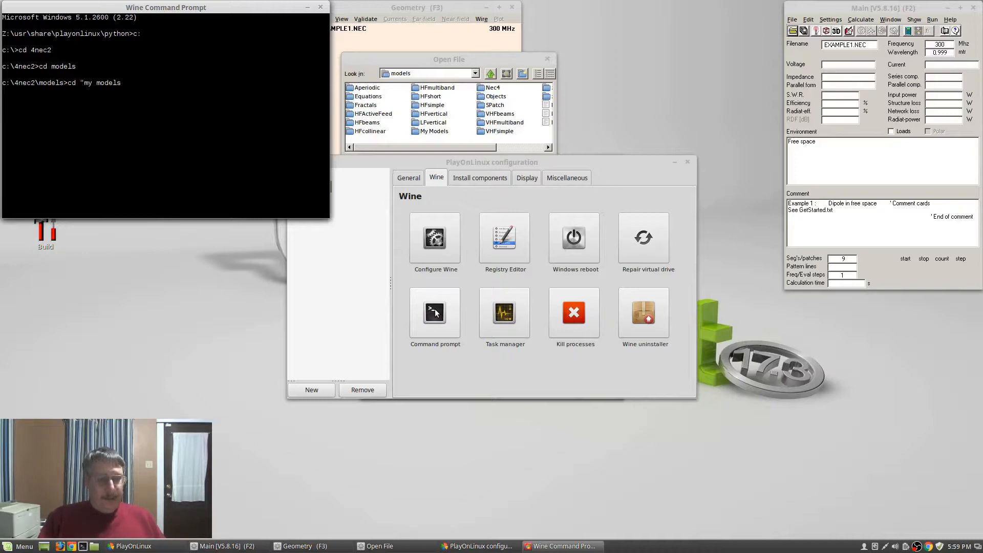
pyautogui.write('"')
pyautogui.press('Return')
pyautogui.write('ls>')
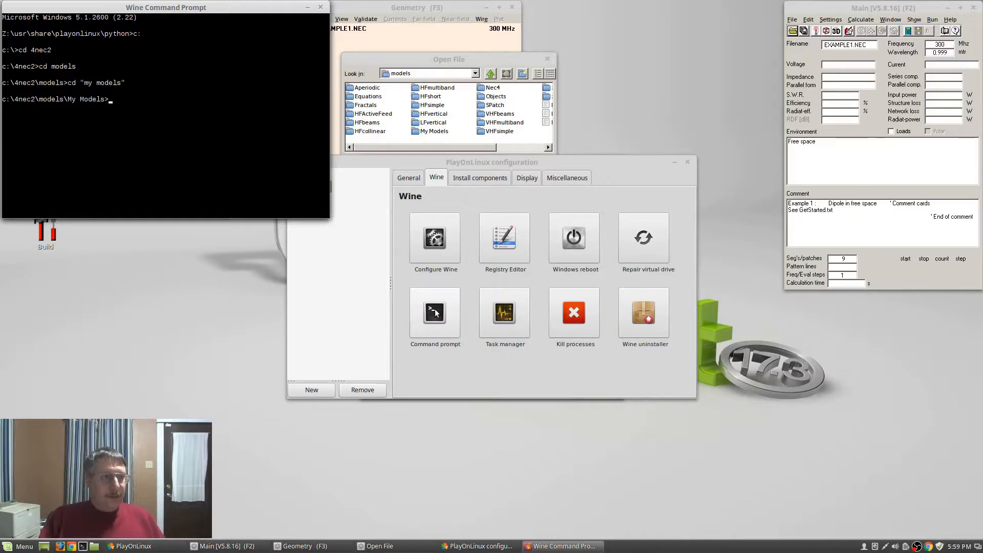
pyautogui.write('dir')
pyautogui.press('Return')
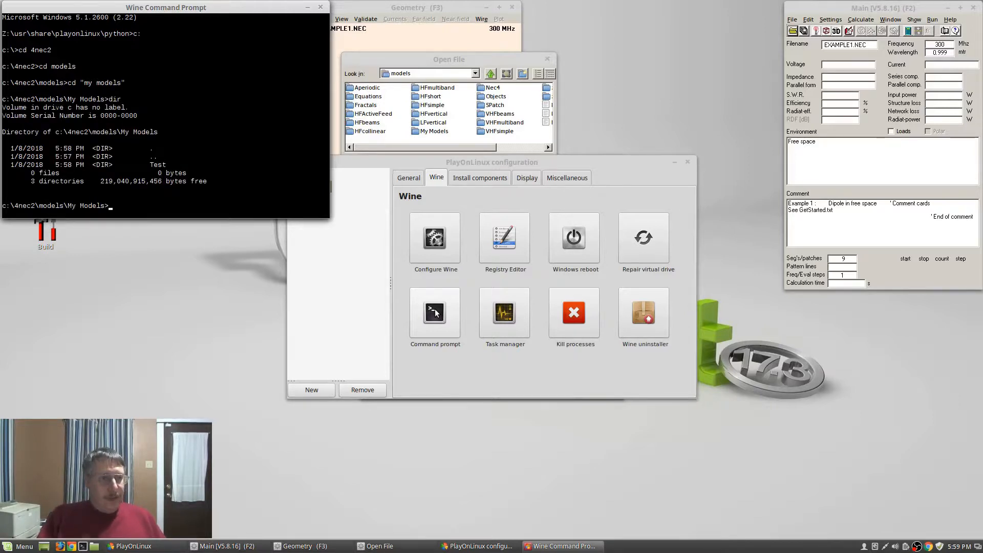
pyautogui.write('cd test')
pyautogui.press('Return')
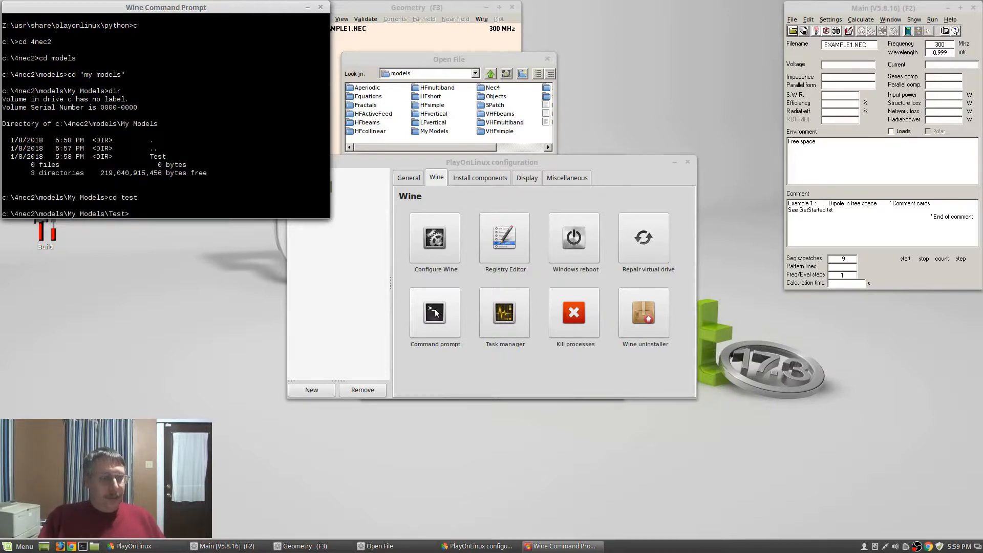
# Create an empty test1.nec with copy con and list the folder
pyautogui.write('copy con test1.nec')
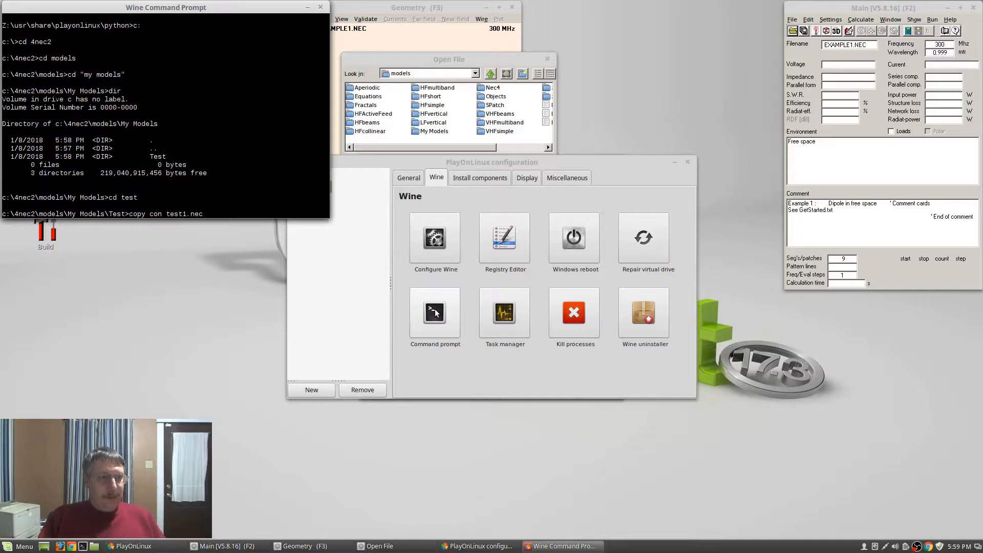
pyautogui.press('Return')
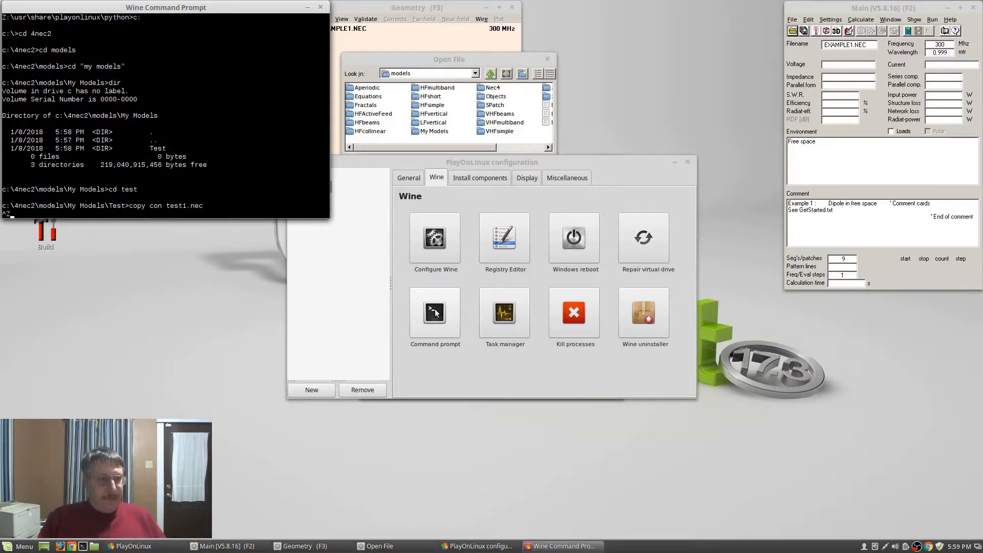
pyautogui.press('Return')
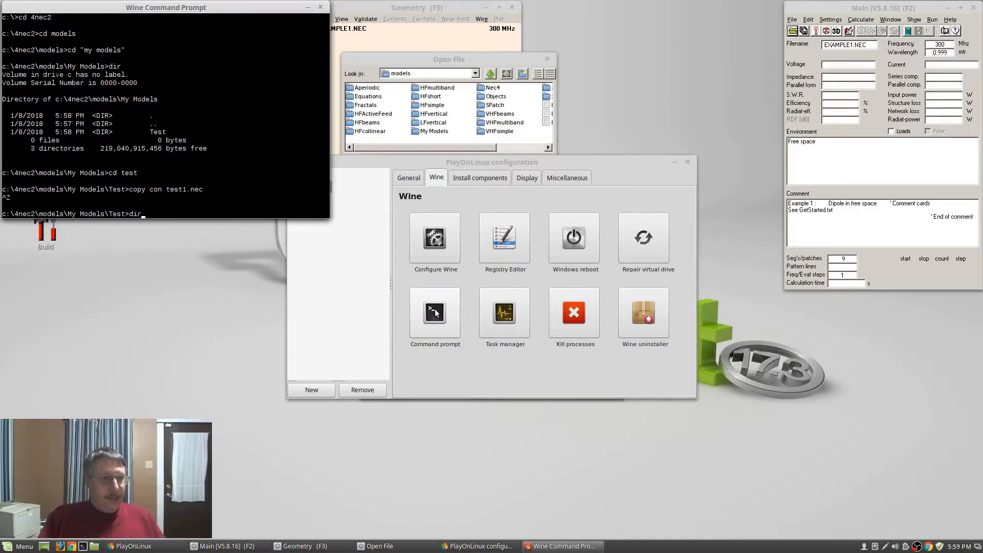
pyautogui.press('Return')
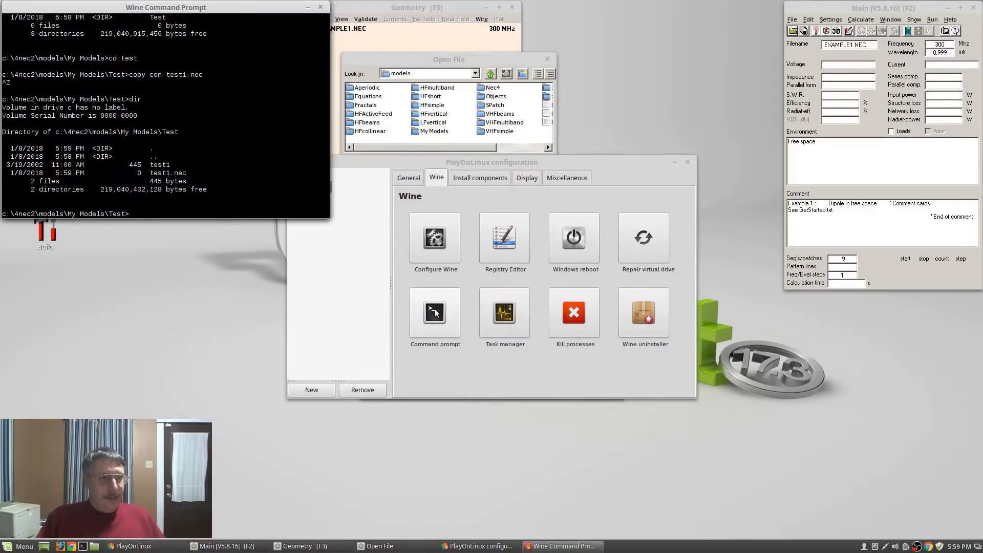
# Delete the stray test1 file and confirm with dir that only test1.nec remains
pyautogui.write('del test1')
pyautogui.press('Return')
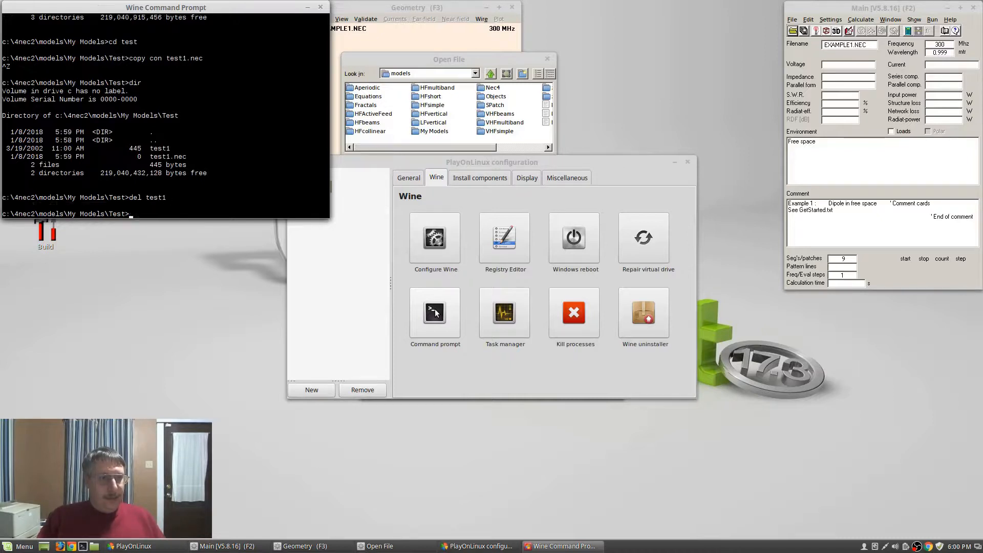
pyautogui.write('dir')
pyautogui.press('Return')
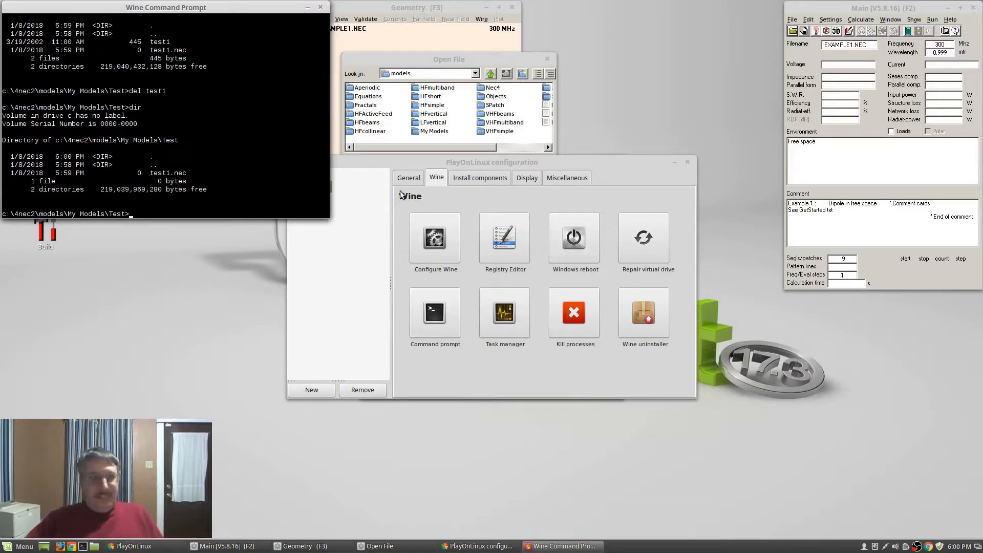
# Move the Geometry window to the lower left and close the old file dialog
pyautogui.click(792, 33)
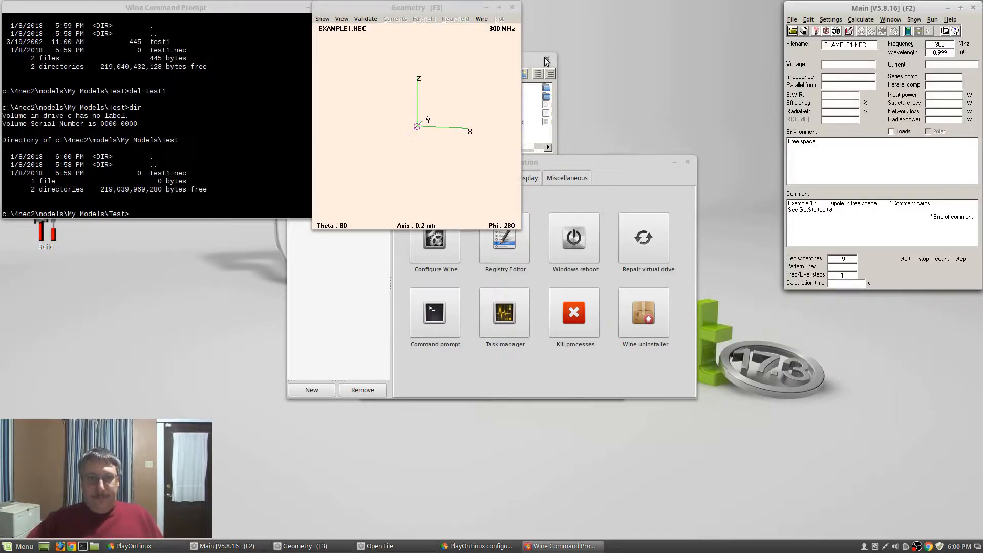
pyautogui.click(442, 4)
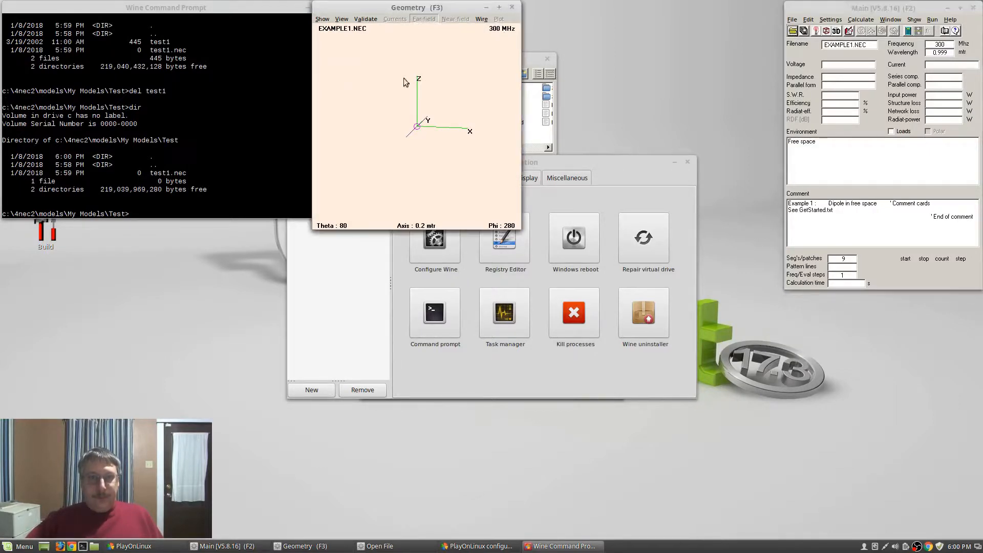
pyautogui.moveTo(424, 13); pyautogui.dragTo(201, 259)
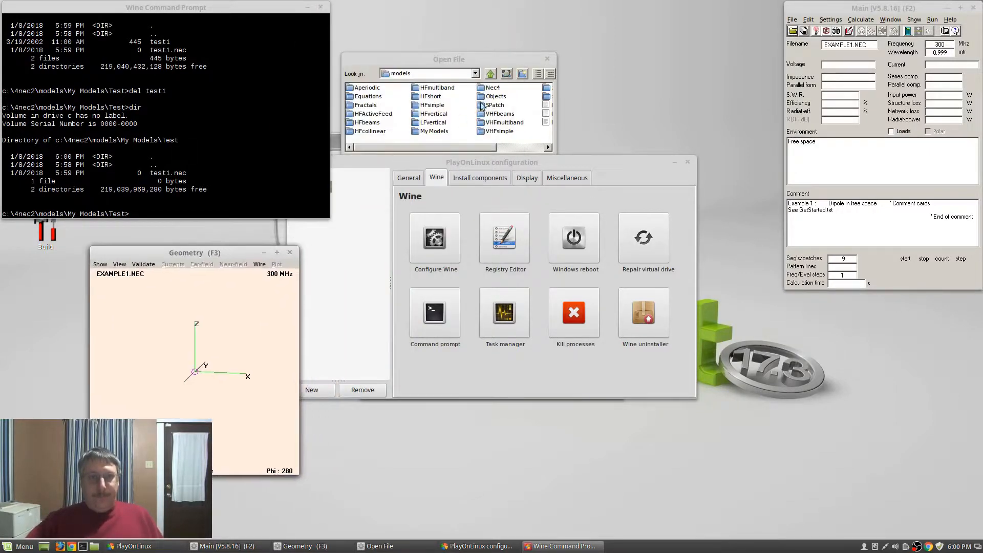
pyautogui.click(500, 58)
pyautogui.click(547, 59)
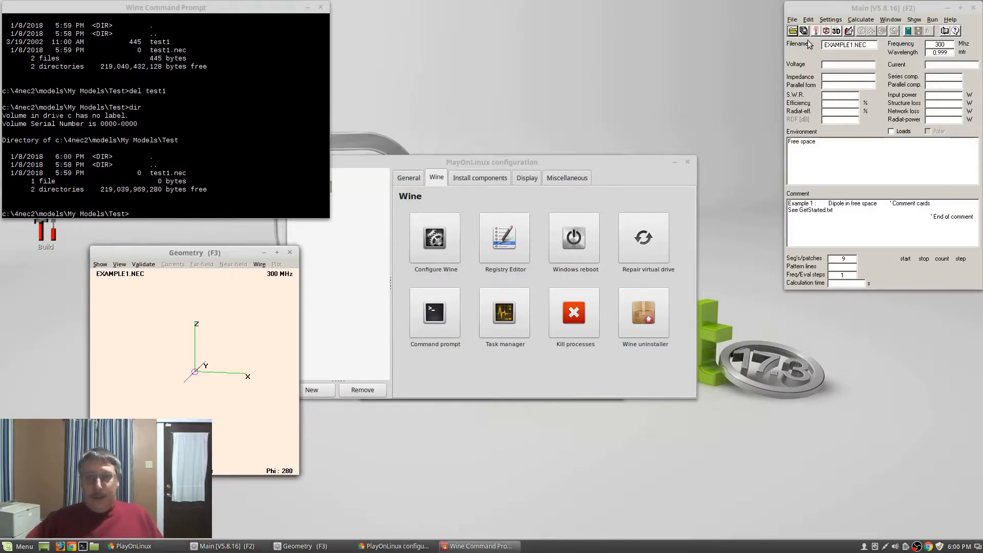
# Load test1.nec from My Models\Test as the current model
pyautogui.click(793, 31)
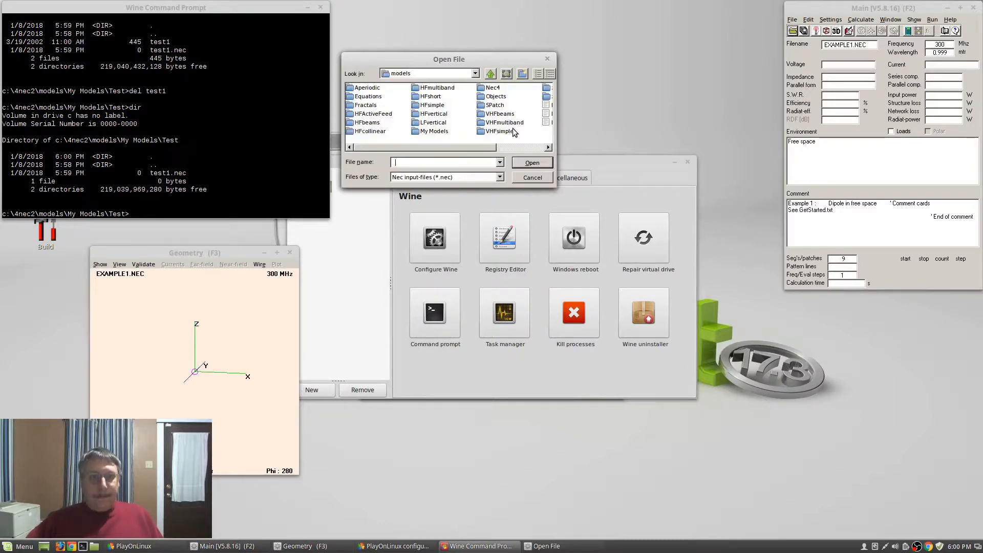
pyautogui.doubleClick(433, 131)
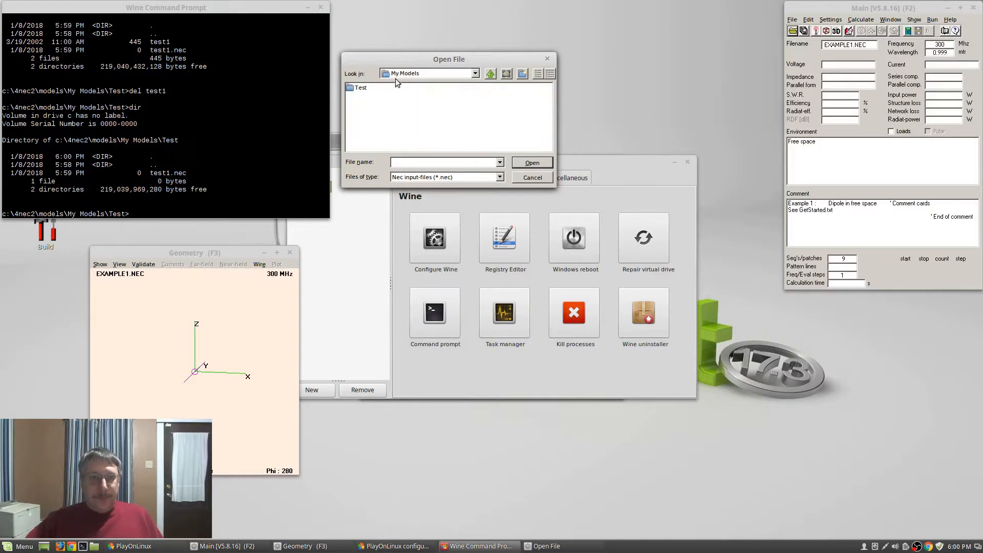
pyautogui.doubleClick(364, 88)
pyautogui.doubleClick(367, 88)
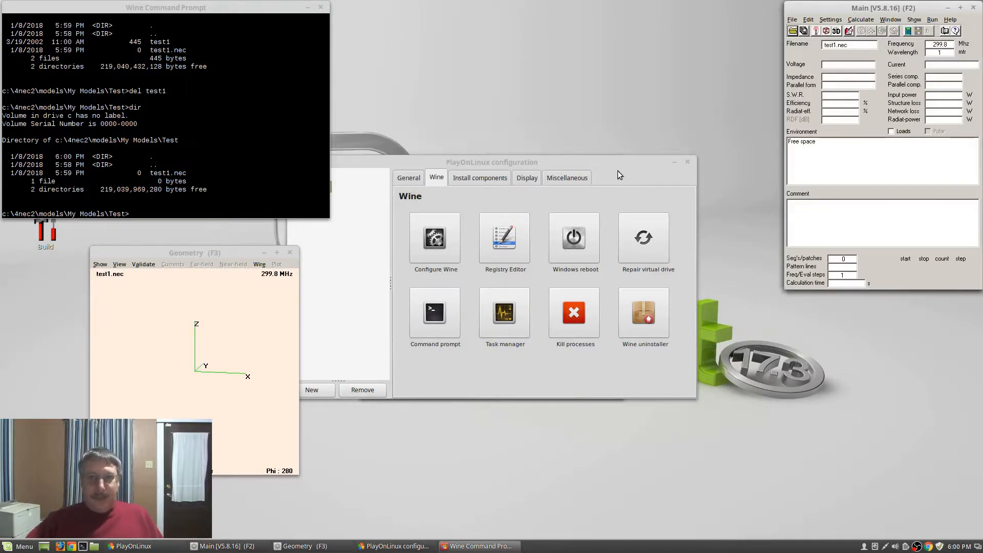
# In the NEC editor, choose inch scaling and define symbol ah=20*12 'antenna height'
pyautogui.click(848, 32)
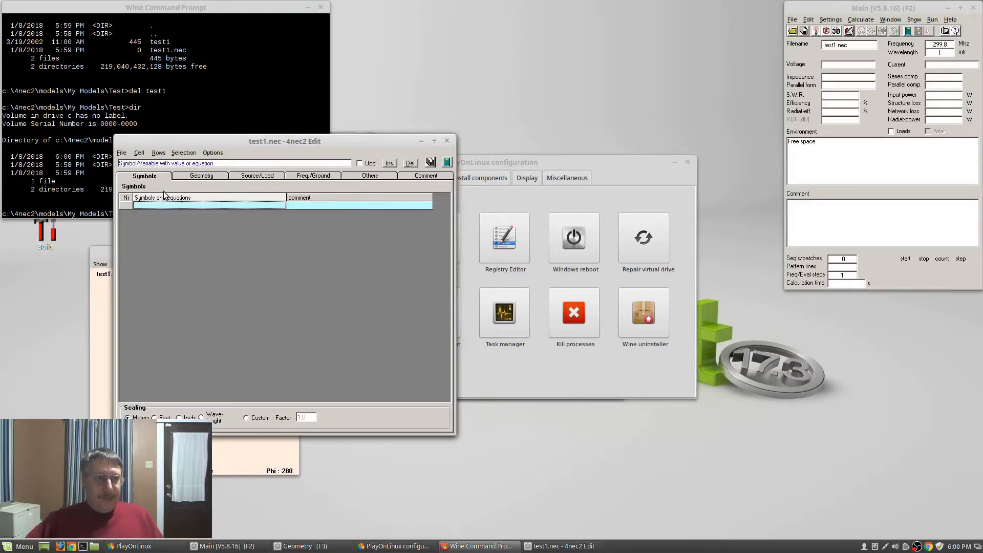
pyautogui.click(179, 417)
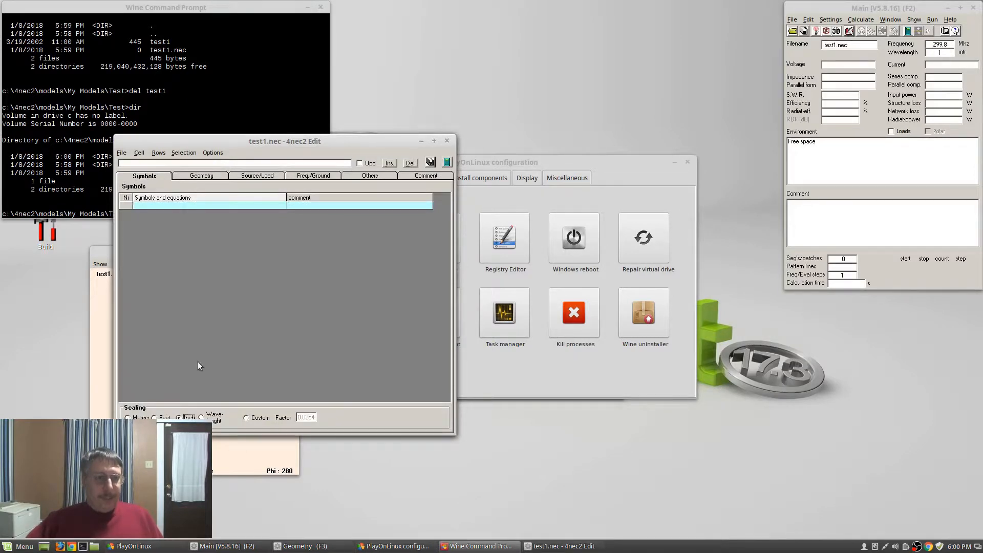
pyautogui.click(177, 205)
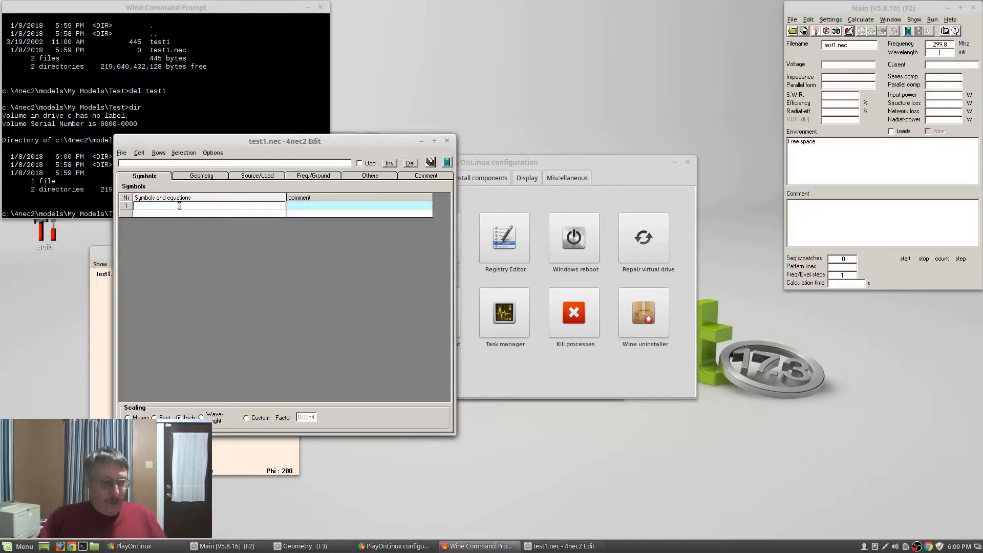
pyautogui.write('ah')
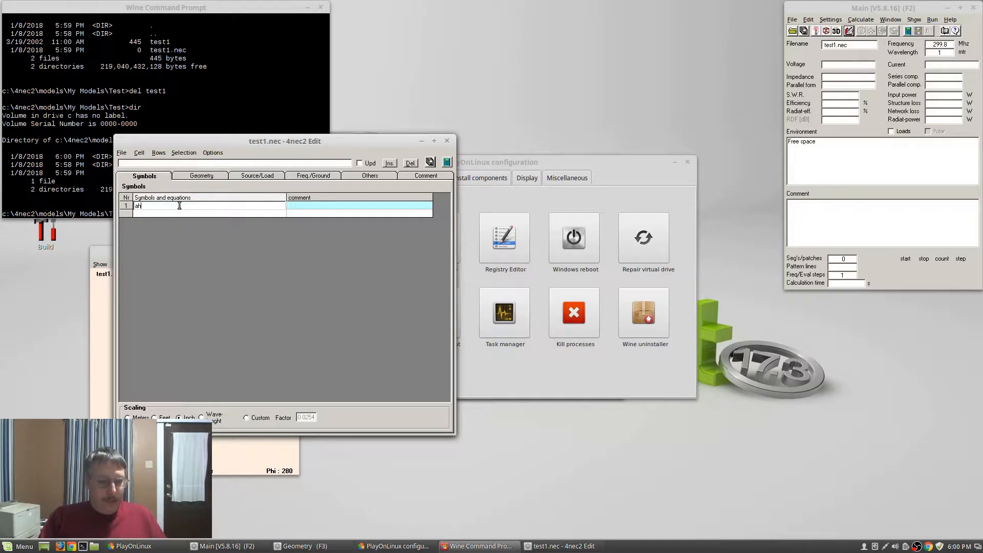
pyautogui.write('=2')
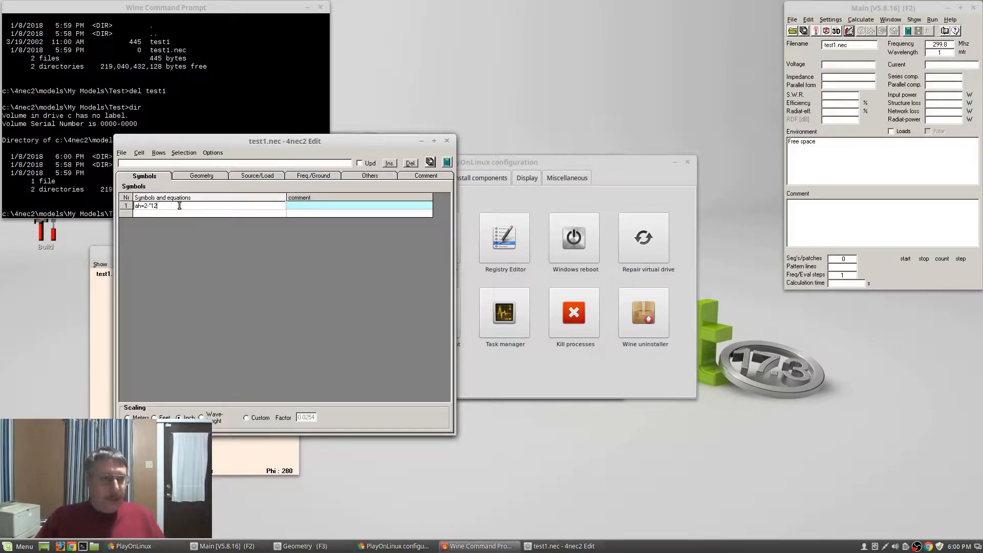
pyautogui.write('0')
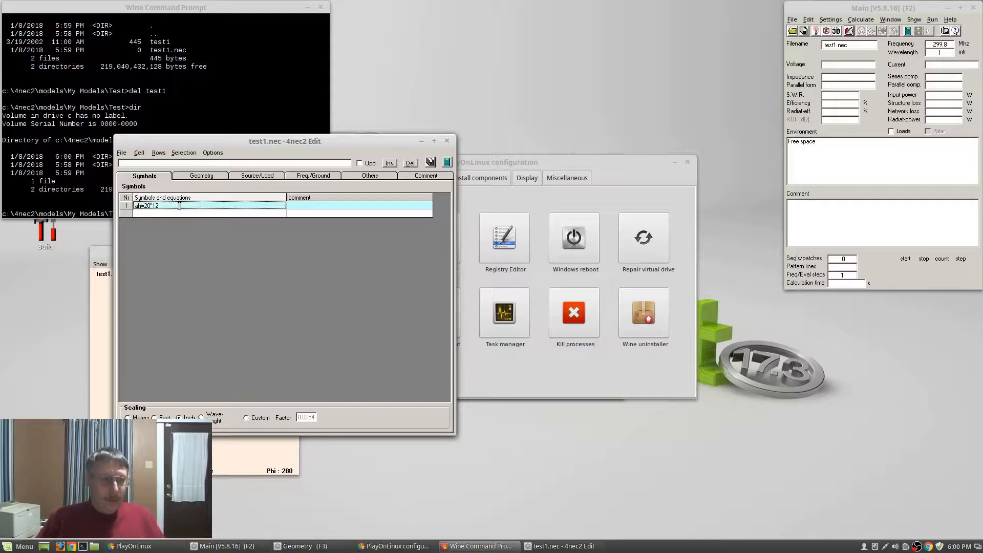
pyautogui.press('Tab')
pyautogui.write('antenna h')
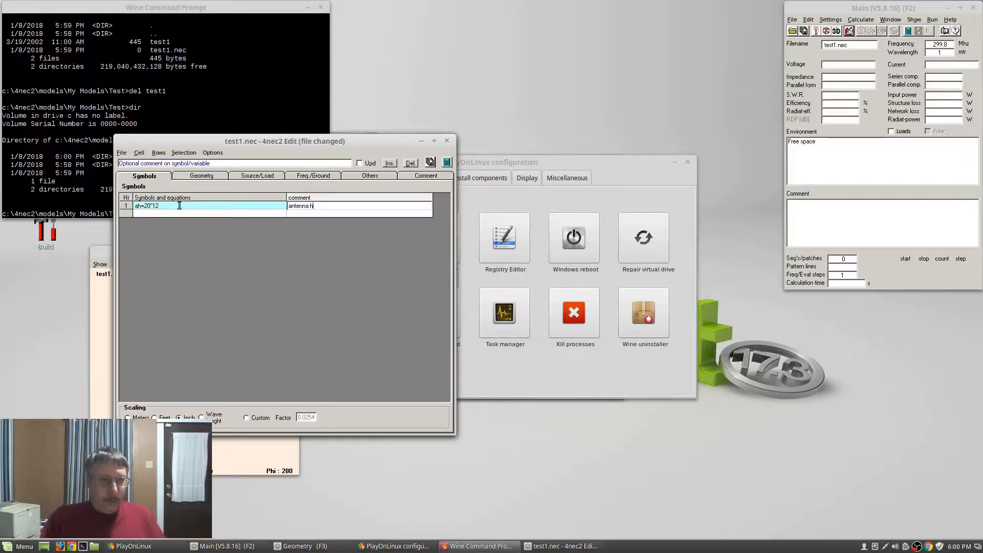
pyautogui.press('Return')
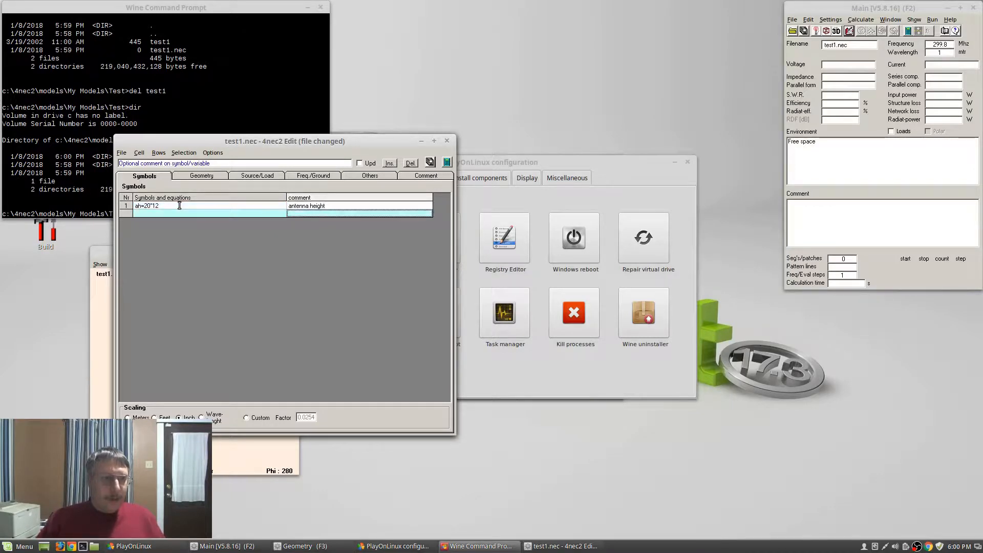
# Define symbol al=204 with comment 'antenna length'
pyautogui.hotkey('shift', 'Tab')
pyautogui.write('a')
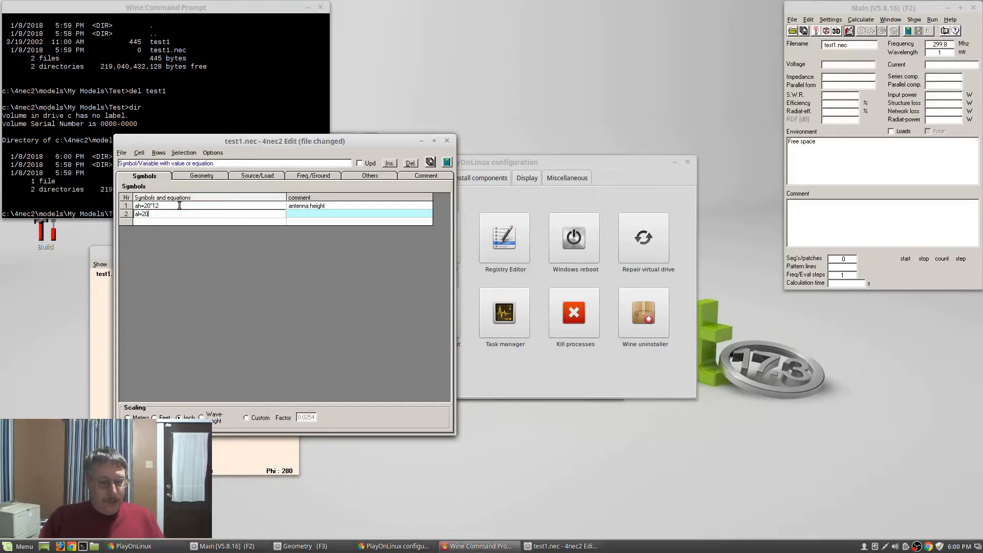
pyautogui.press('Tab')
pyautogui.write('ant')
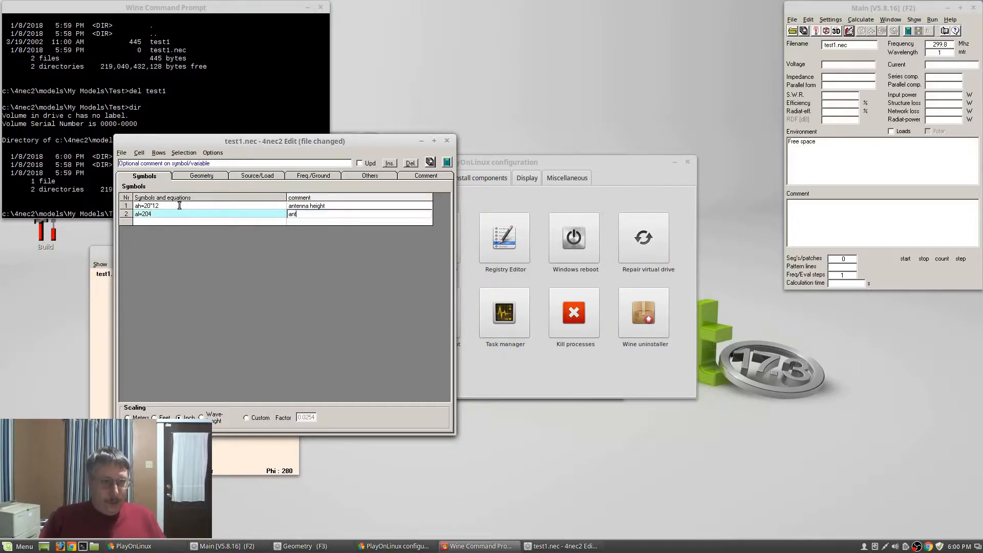
pyautogui.write('enna length')
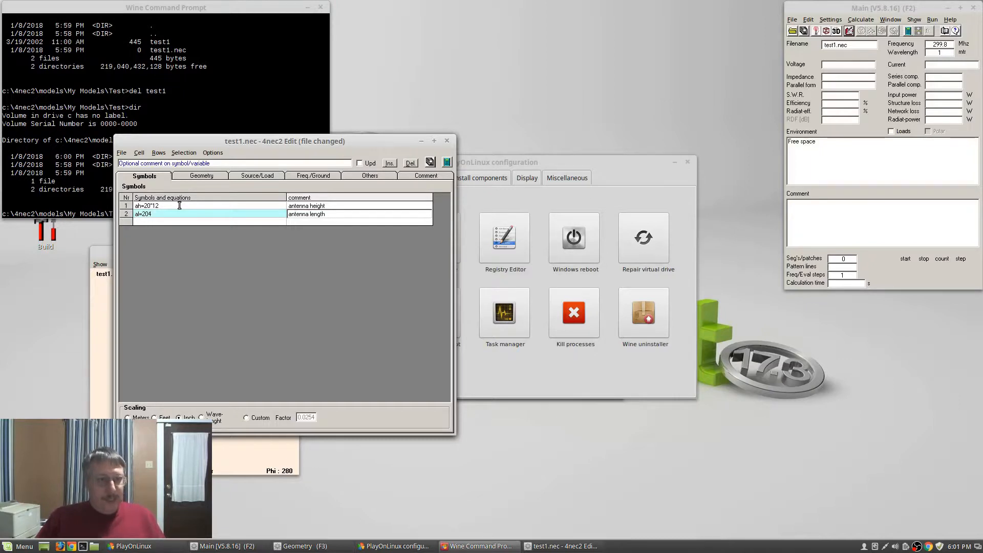
pyautogui.press('Return')
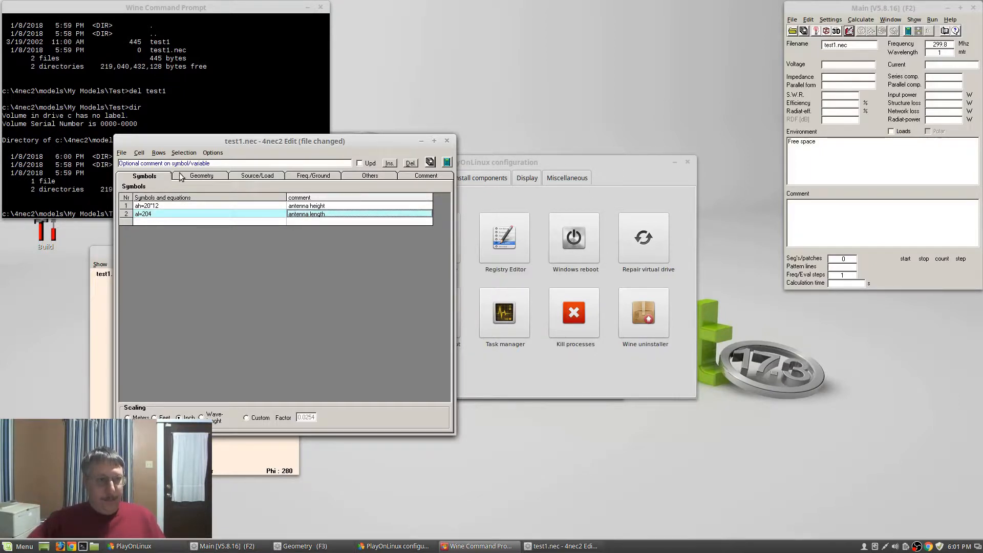
pyautogui.click(196, 177)
# Add a first wire row with tag 1 and 1 segment
pyautogui.click(146, 204)
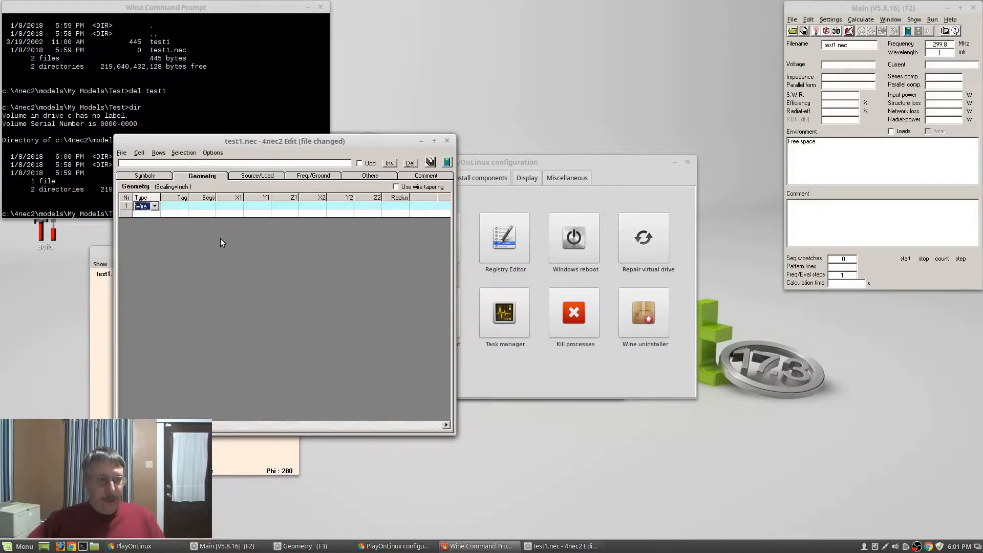
pyautogui.click(181, 205)
pyautogui.write('1')
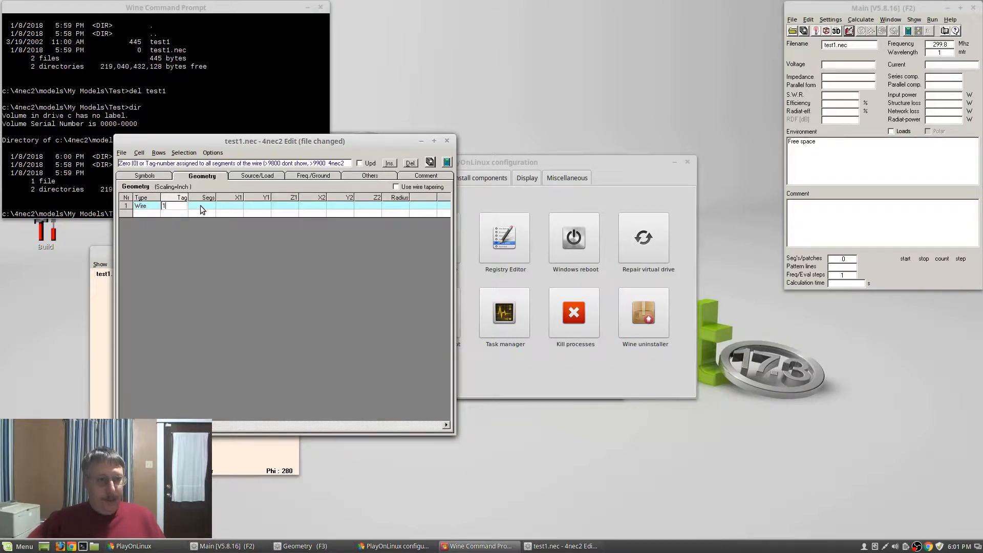
pyautogui.press('Tab')
pyautogui.write('1')
# Turn on stepped radius correction and dismiss the resulting missing-field error messages
pyautogui.click(830, 20)
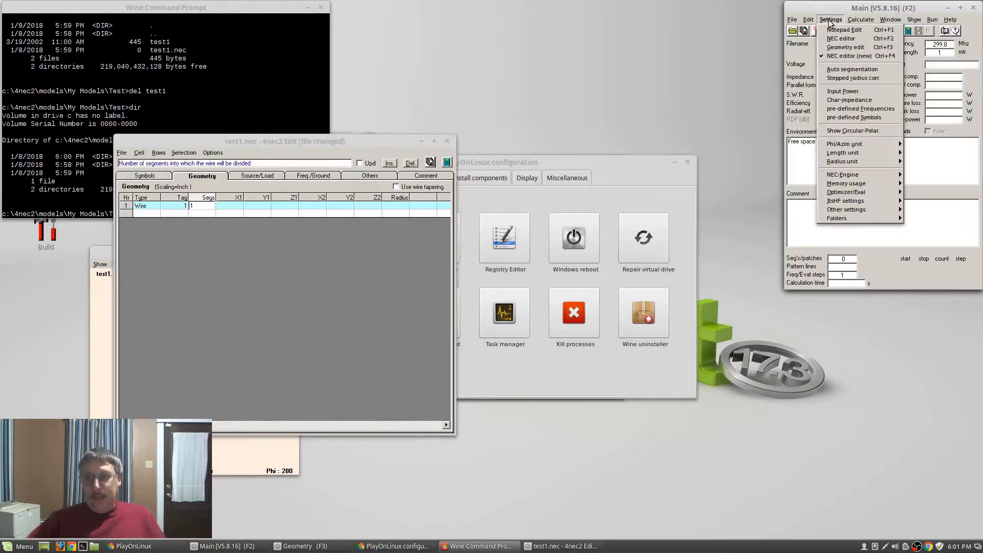
pyautogui.click(850, 77)
pyautogui.click(492, 285)
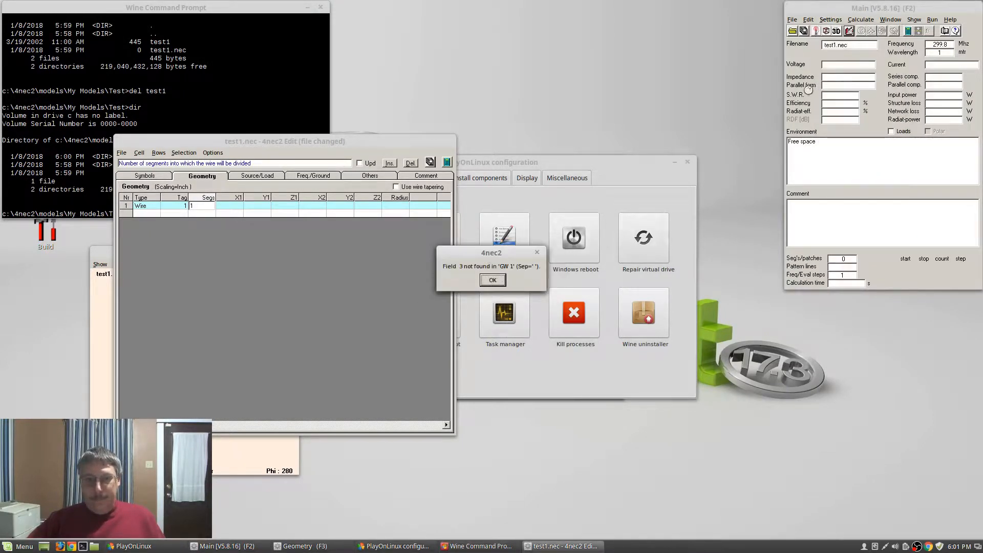
pyautogui.click(493, 287)
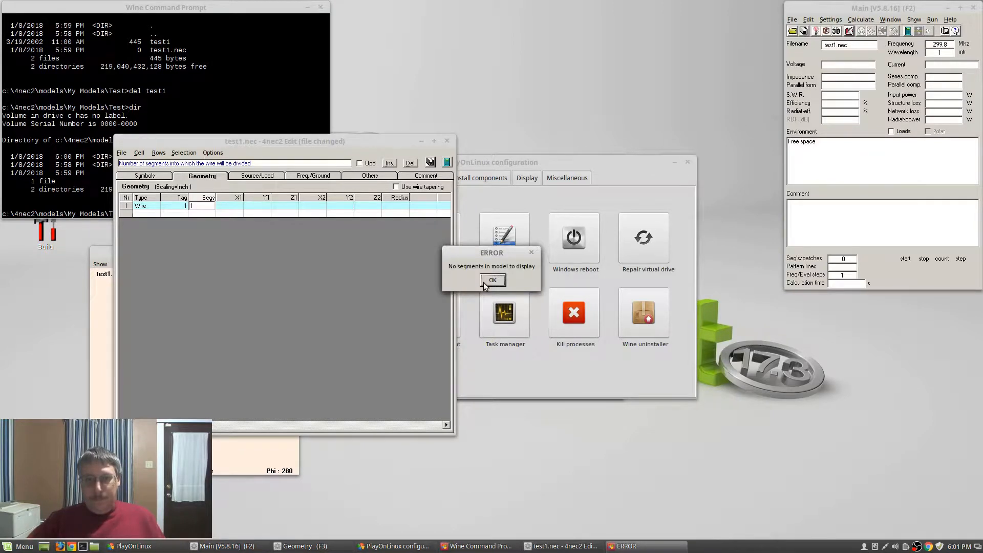
pyautogui.click(487, 283)
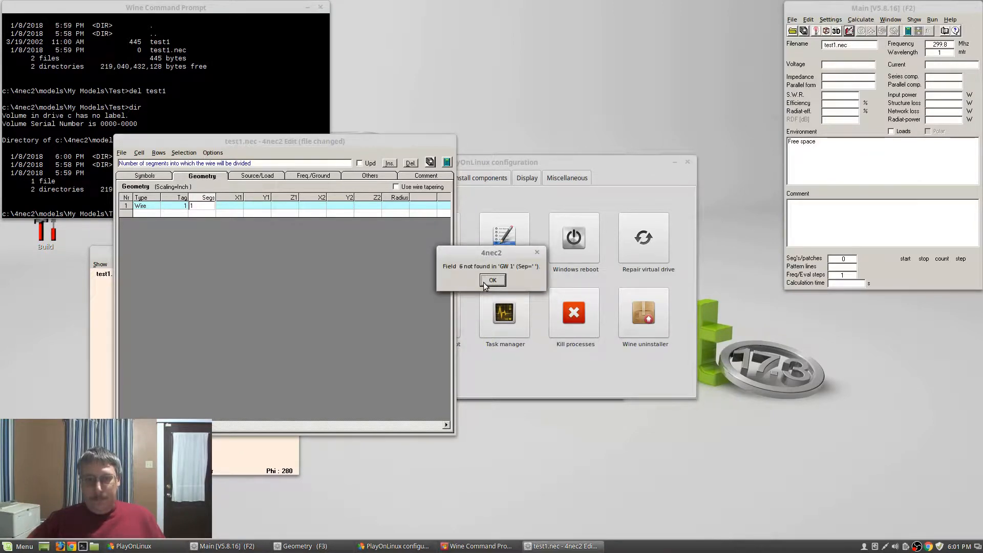
pyautogui.click(484, 284)
pyautogui.click(485, 284)
pyautogui.click(485, 284)
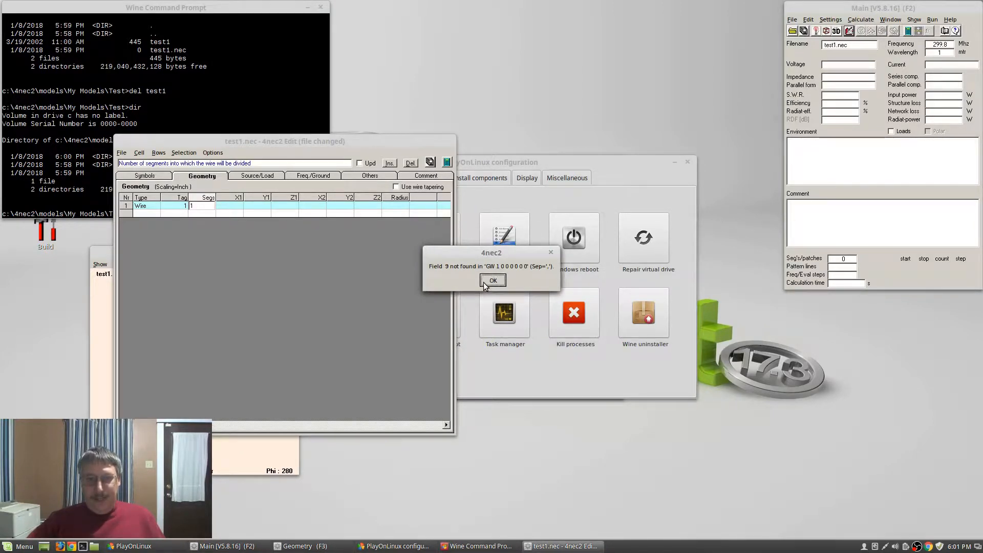
# Set automatic segmentation to 50 segments per half-wave
pyautogui.click(831, 20)
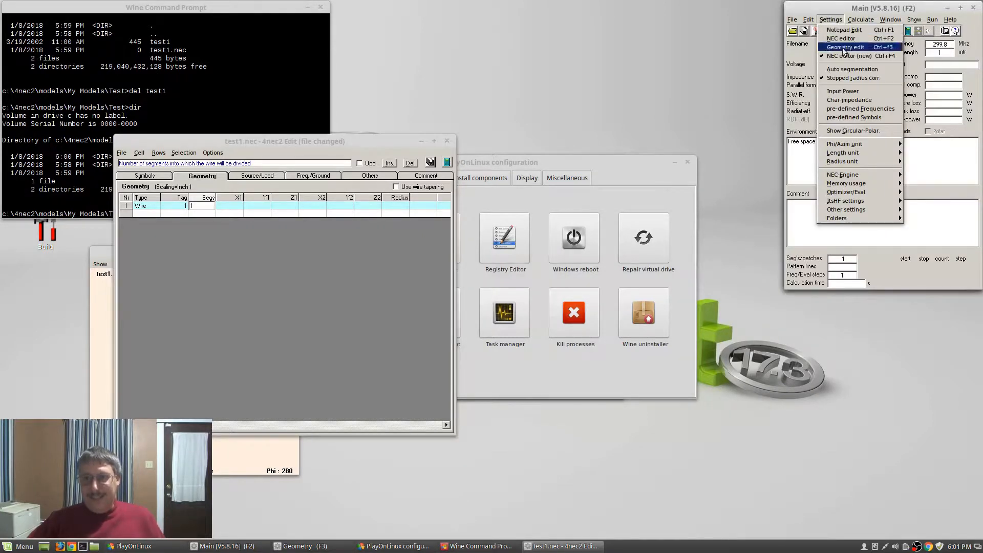
pyautogui.click(837, 9)
pyautogui.click(831, 19)
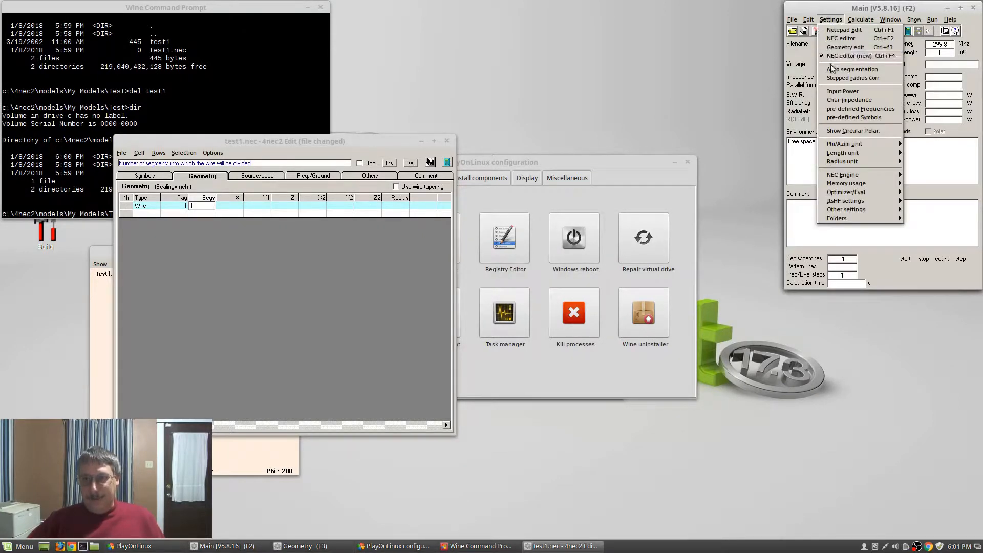
pyautogui.click(834, 70)
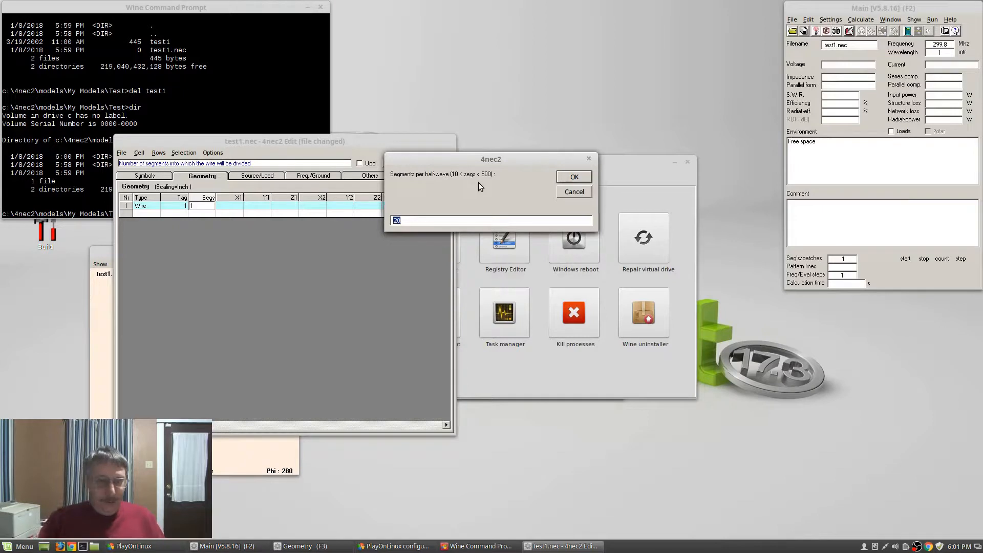
pyautogui.write('50')
pyautogui.click(573, 177)
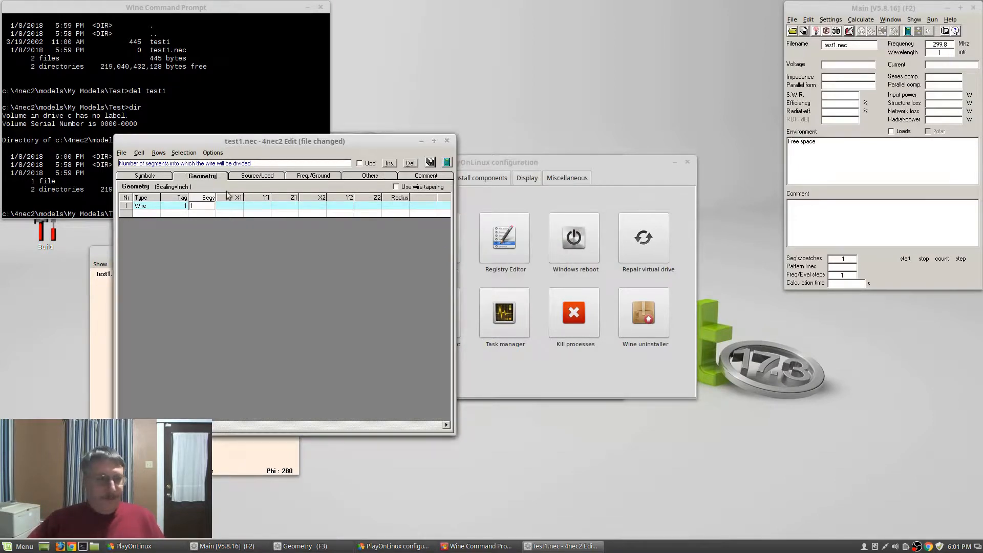
# Enter wire 1 as one segment from (2, 0, ah) to (-2, 0, ah)
pyautogui.click(226, 206)
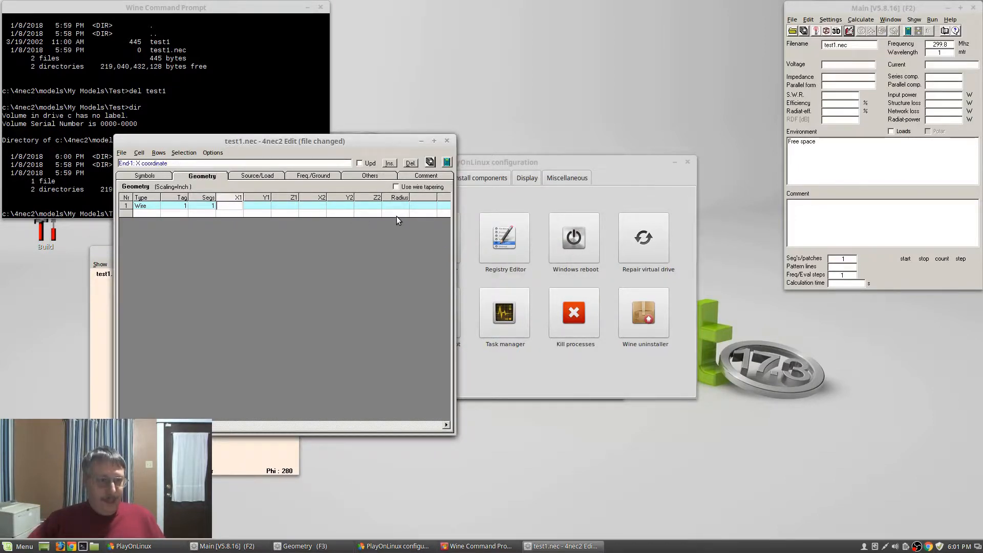
pyautogui.write('2')
pyautogui.press('Tab')
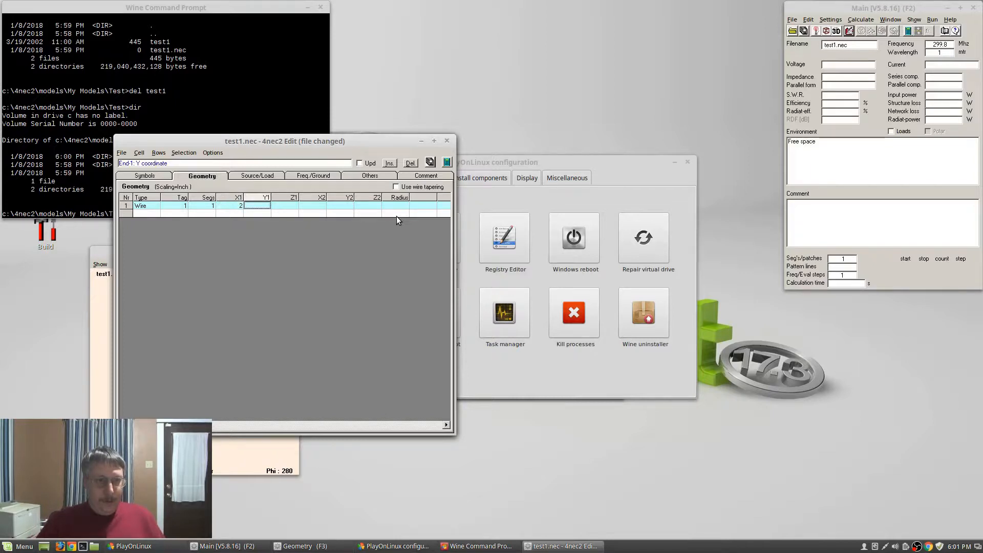
pyautogui.write('0')
pyautogui.press('Tab')
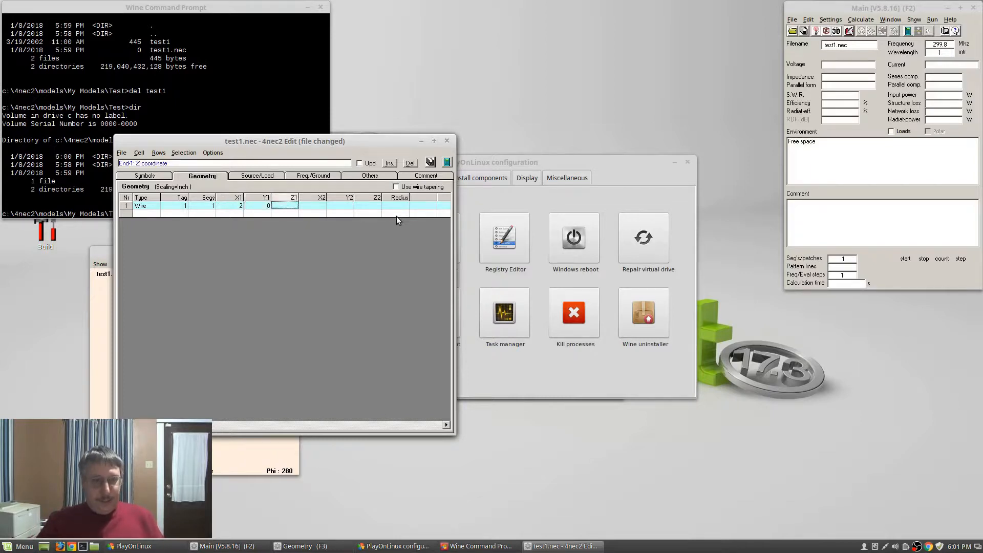
pyautogui.write('ah')
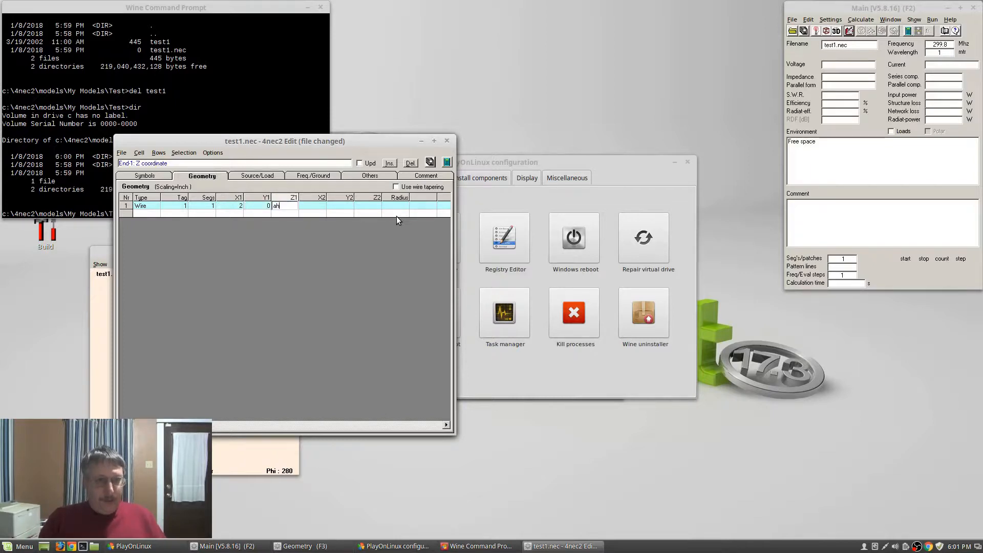
pyautogui.press('Tab')
pyautogui.write('-2')
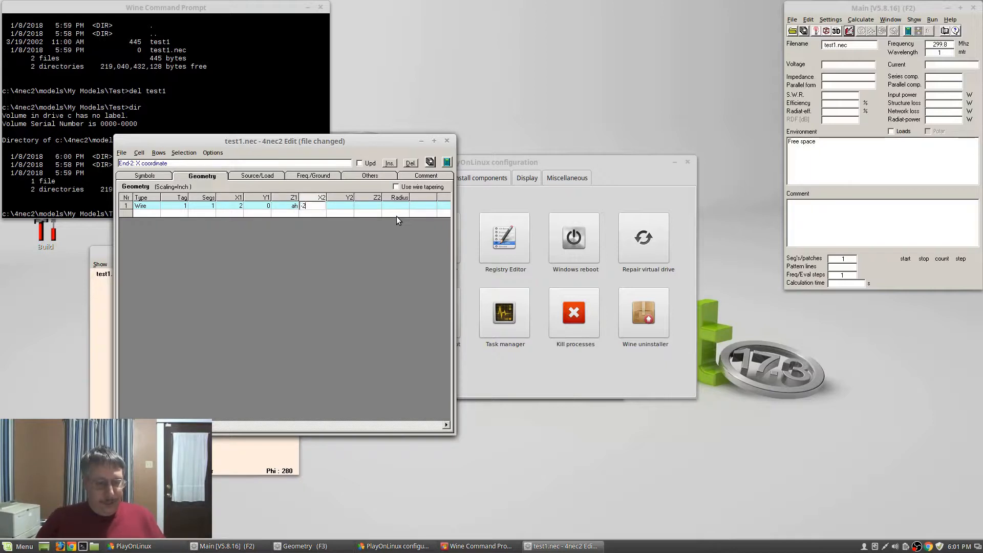
pyautogui.press('Tab')
pyautogui.write('0')
pyautogui.press('Tab')
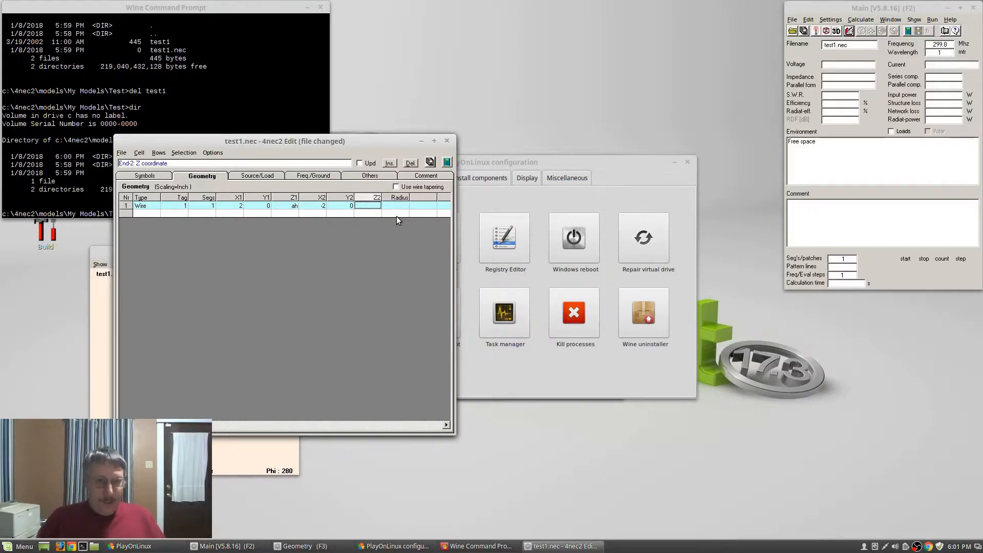
pyautogui.write('ah')
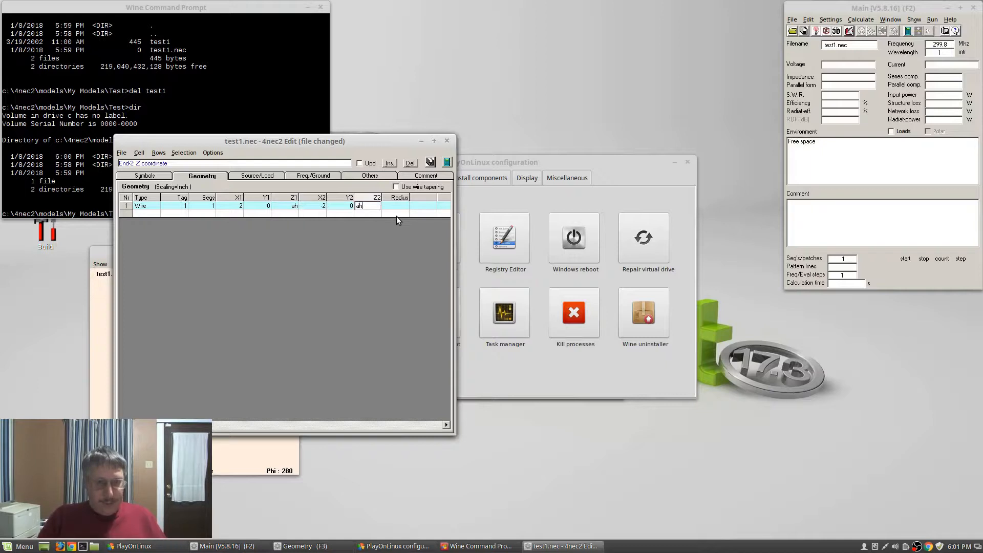
pyautogui.press('Tab')
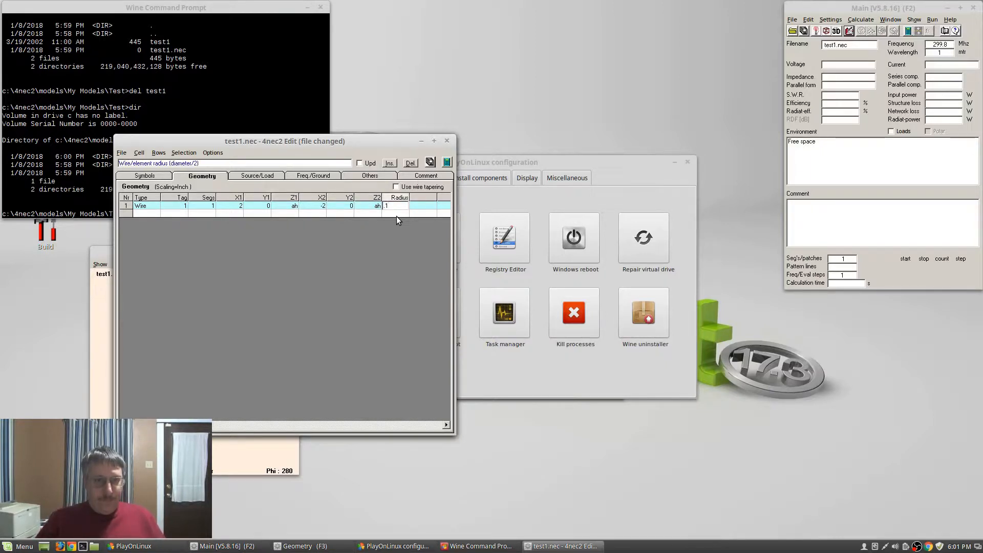
# Set wire 1's radius to .2 and start a second row of type Wire
pyautogui.press('Down')
pyautogui.press('Left')
pyautogui.press('Left')
pyautogui.press('Left')
pyautogui.press('Left')
pyautogui.press('Left')
pyautogui.press('Left')
pyautogui.press('Left')
pyautogui.press('Left')
pyautogui.press('Left')
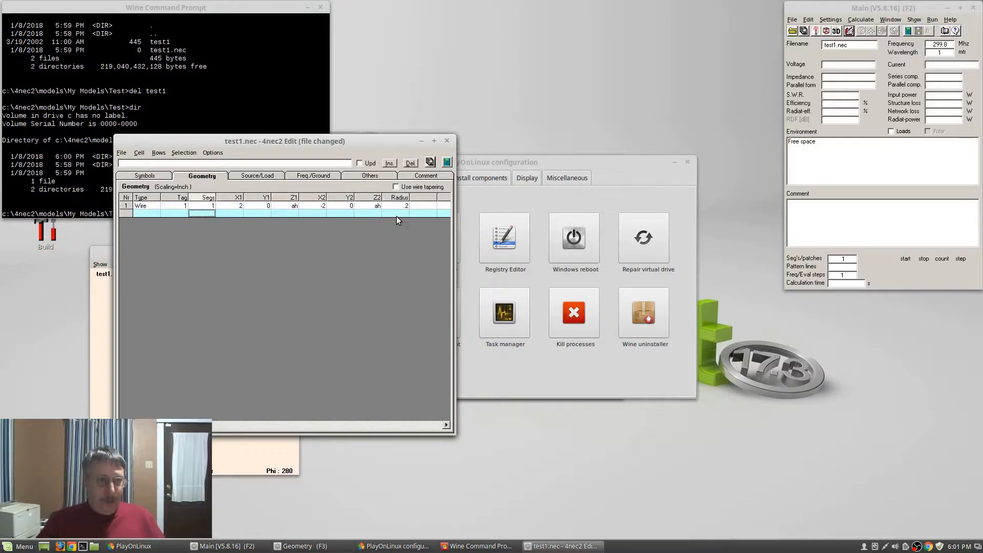
pyautogui.press('Return')
pyautogui.press('Return')
pyautogui.press('Right')
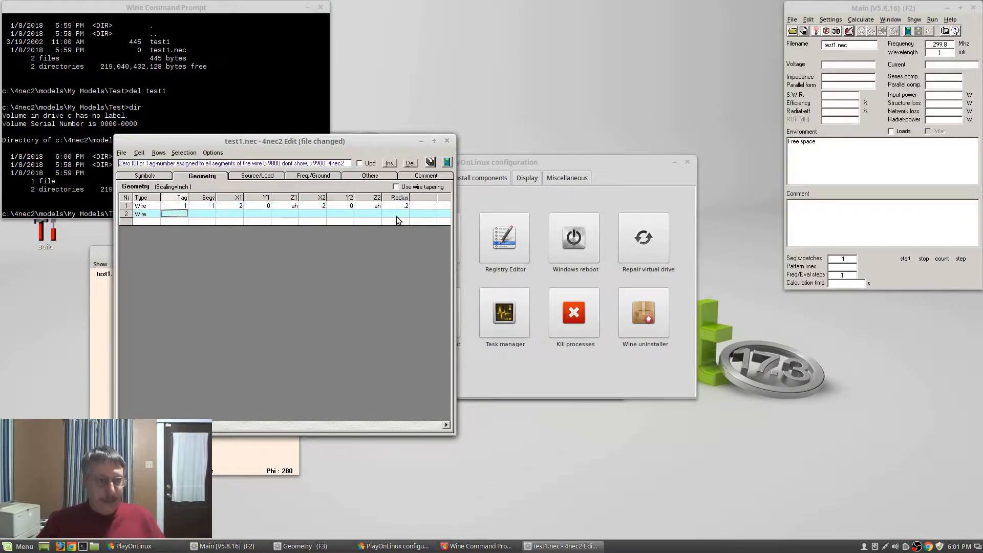
# Enter wire 2 with tag 2 and one segment, starting at X al/2, Y 0, Z ah
pyautogui.write('2')
pyautogui.press('Tab')
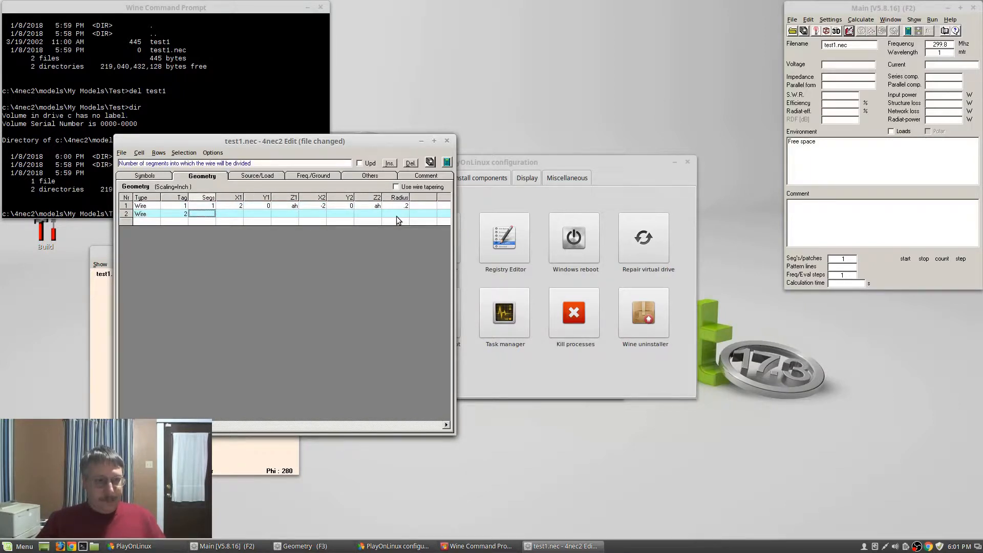
pyautogui.write('1')
pyautogui.press('Tab')
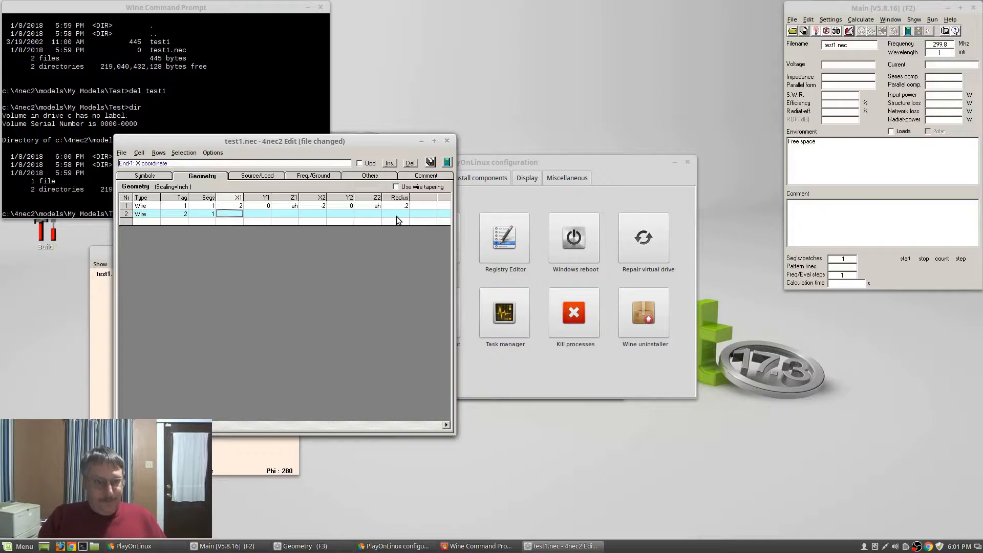
pyautogui.write('al/2')
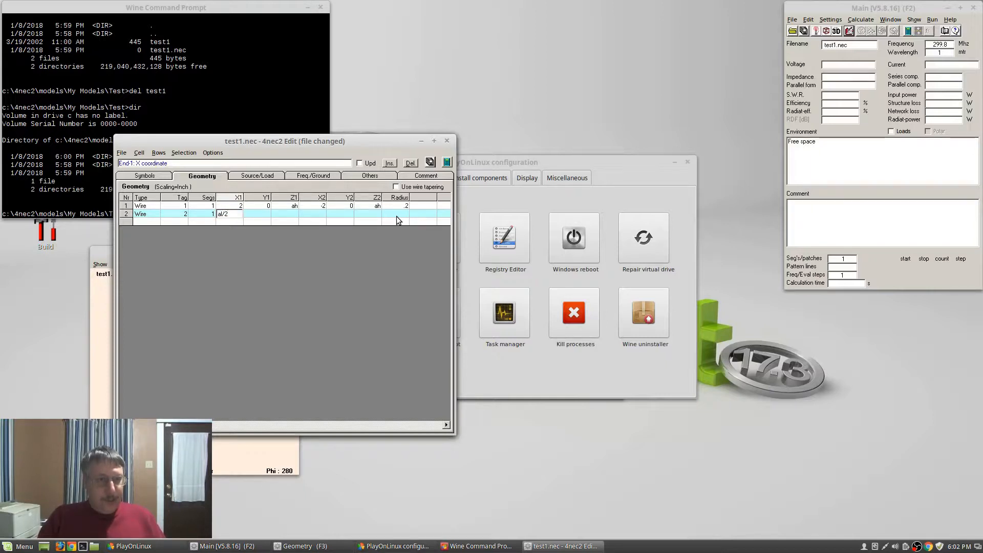
pyautogui.press('Tab')
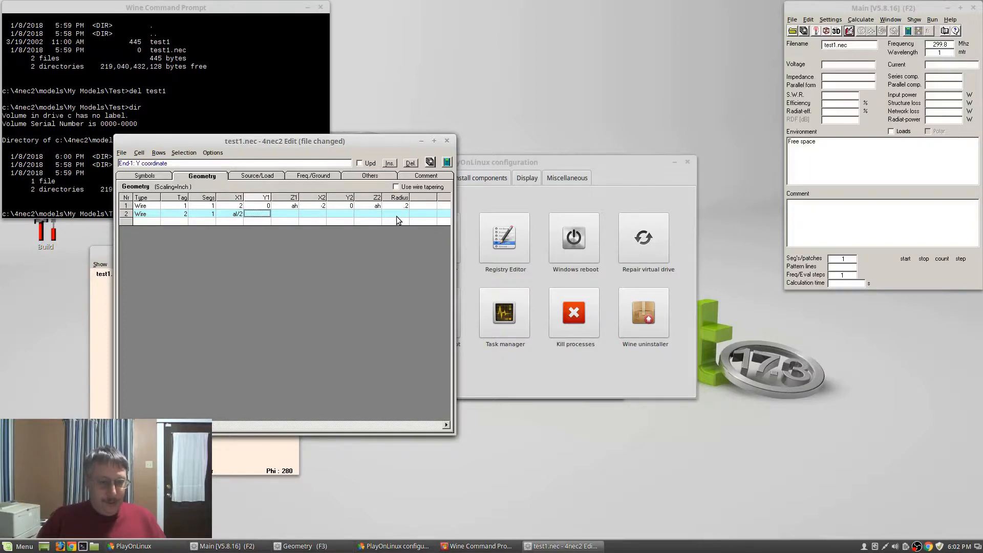
pyautogui.write('0')
pyautogui.press('Tab')
pyautogui.write('ah')
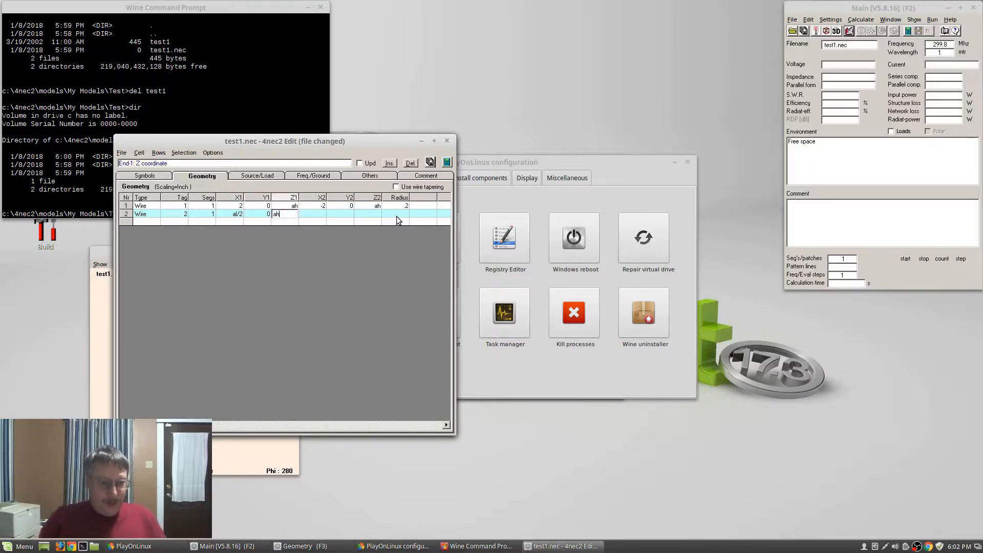
pyautogui.press('Tab')
# End wire 2 at X 2, Y 0, Z ah, correcting the mistyped Y2 value
pyautogui.write('2')
pyautogui.press('Tab')
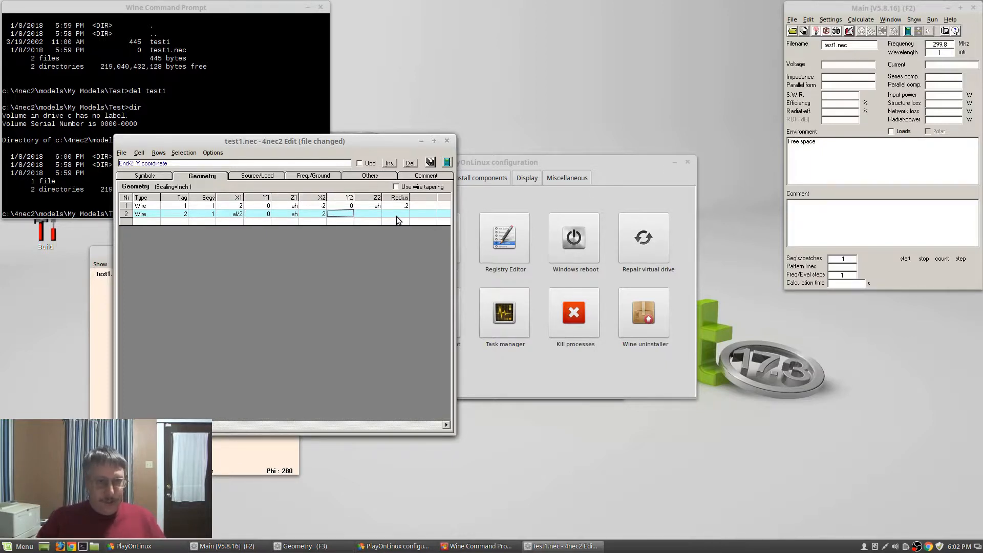
pyautogui.write('0 ah')
pyautogui.press('Tab')
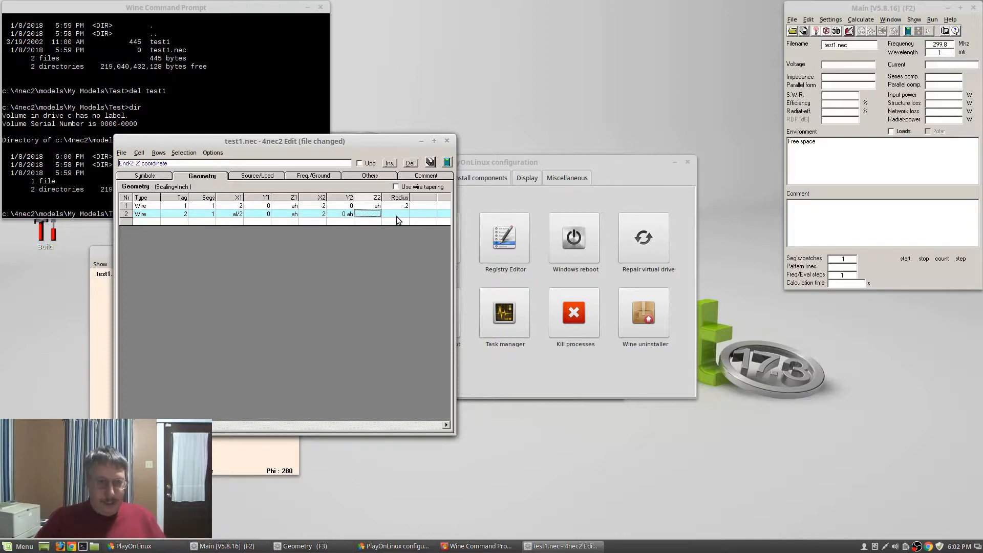
pyautogui.press('Left')
pyautogui.write('0')
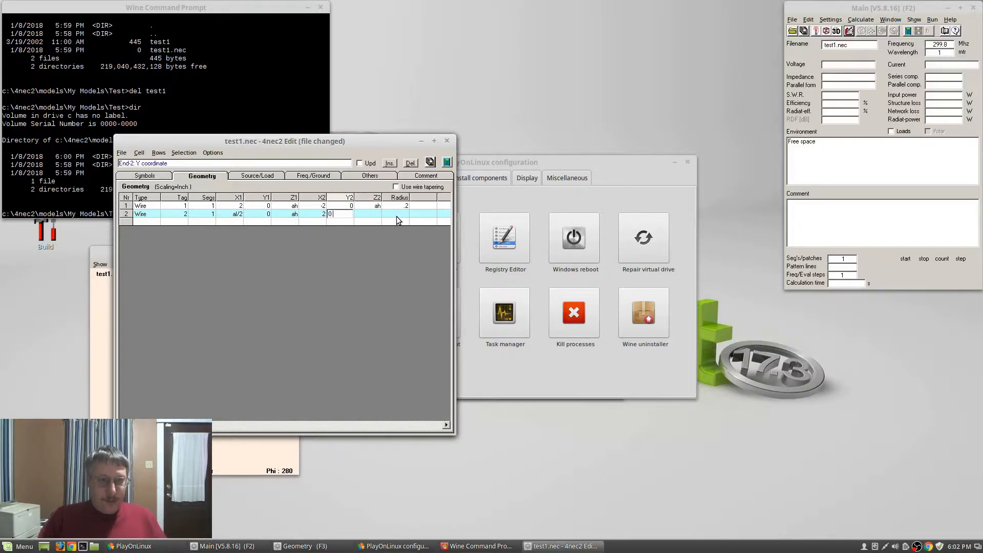
pyautogui.press('Tab')
pyautogui.press('Left')
pyautogui.press('Tab')
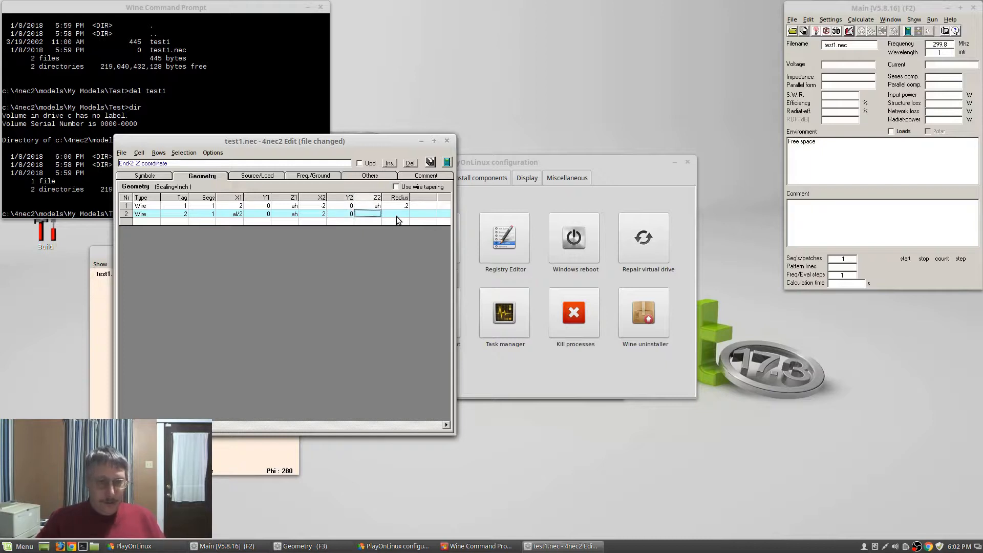
pyautogui.write('ah')
pyautogui.press('Tab')
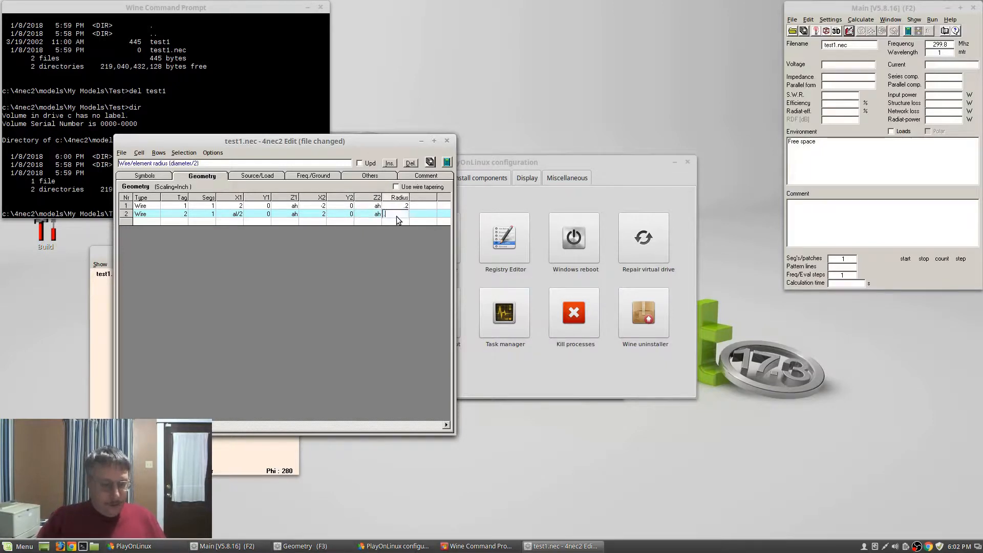
pyautogui.press('Down')
# Add wire 3 with tag 3 and one segment, starting at X -2, Y 0, Z ah
pyautogui.press('Left')
pyautogui.press('Left')
pyautogui.press('Left')
pyautogui.press('Left')
pyautogui.press('Left')
pyautogui.press('Left')
pyautogui.press('Left')
pyautogui.press('Left')
pyautogui.press('Left')
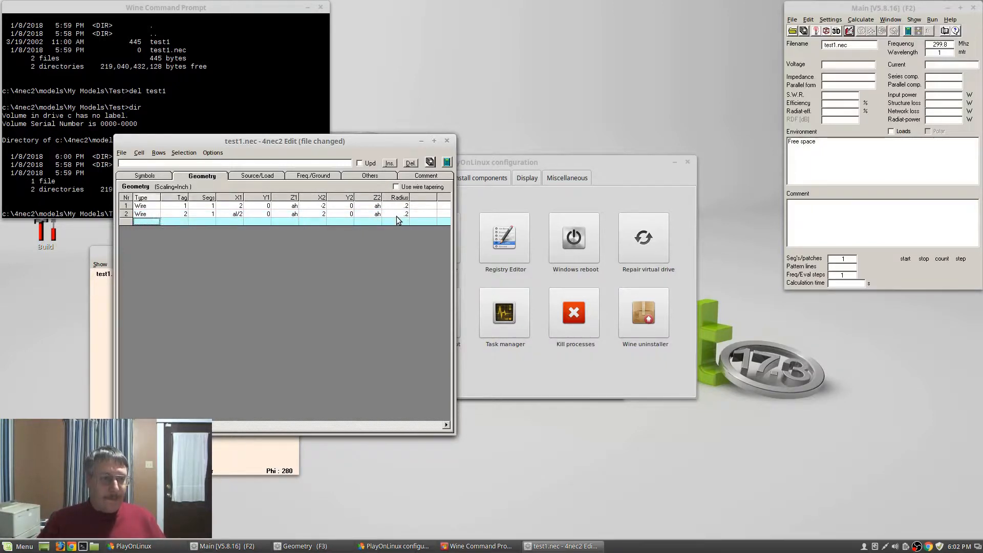
pyautogui.press('Return')
pyautogui.press('Tab')
pyautogui.write('3')
pyautogui.press('Tab')
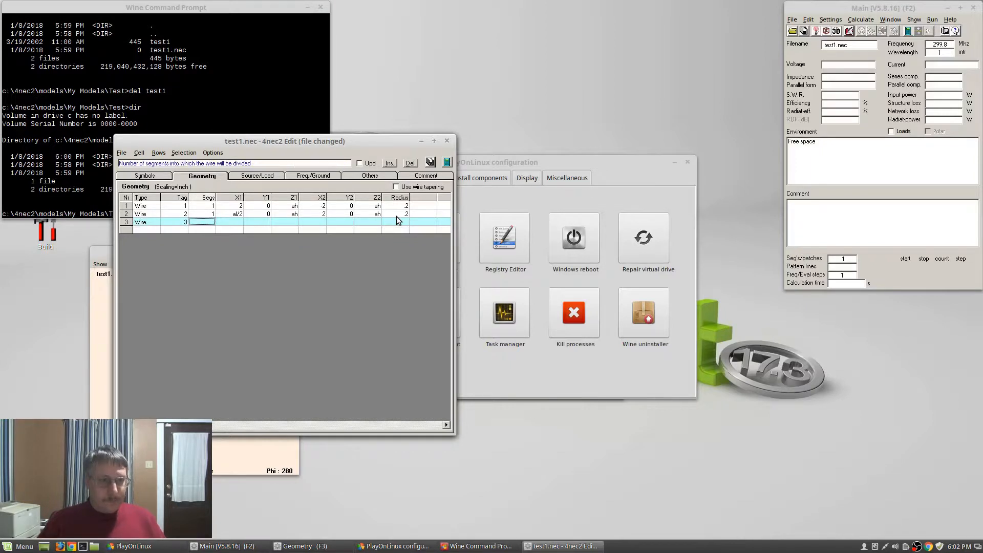
pyautogui.write('1')
pyautogui.press('Tab')
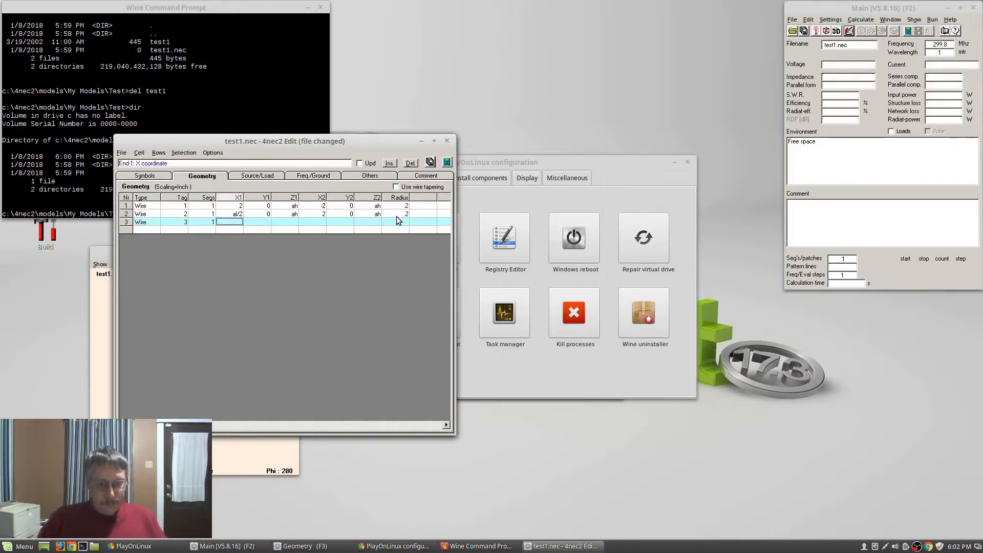
pyautogui.write('-2')
pyautogui.press('Tab')
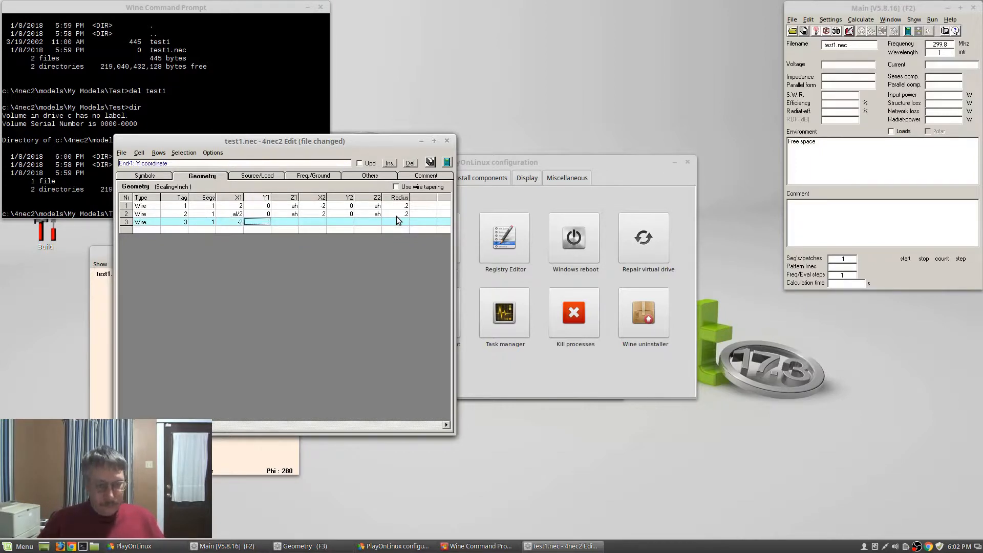
pyautogui.write('0')
pyautogui.press('Tab')
pyautogui.write('ah')
pyautogui.press('Tab')
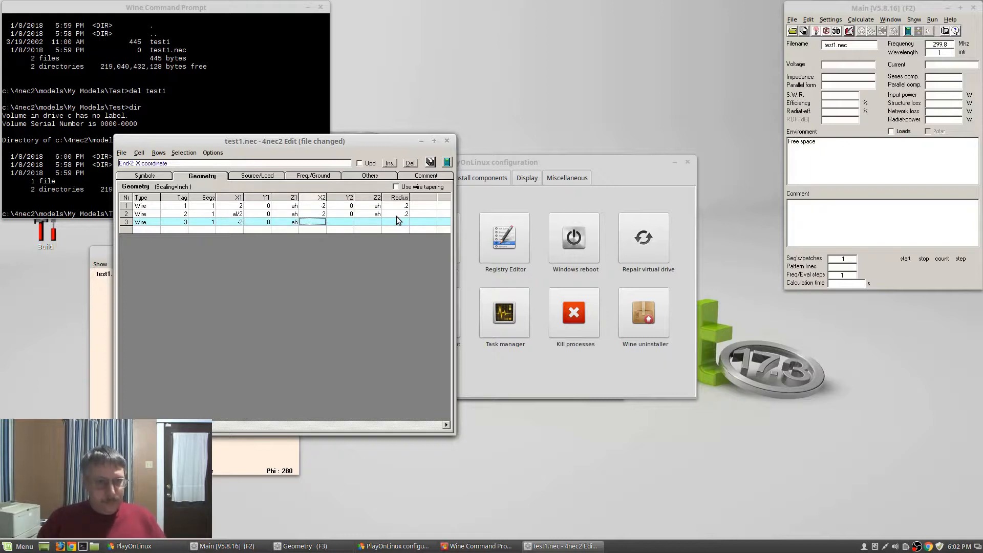
# End wire 3 at X -al/2, Y 0, Z ah with radius .2, and save test1.nec
pyautogui.write('-al/')
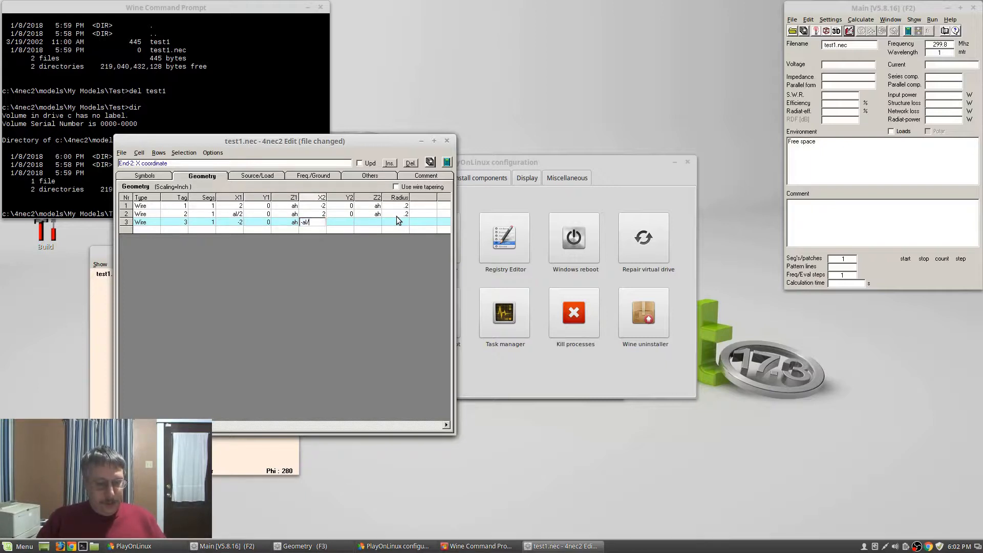
pyautogui.write('2')
pyautogui.press('Tab')
pyautogui.write('0')
pyautogui.press('Tab')
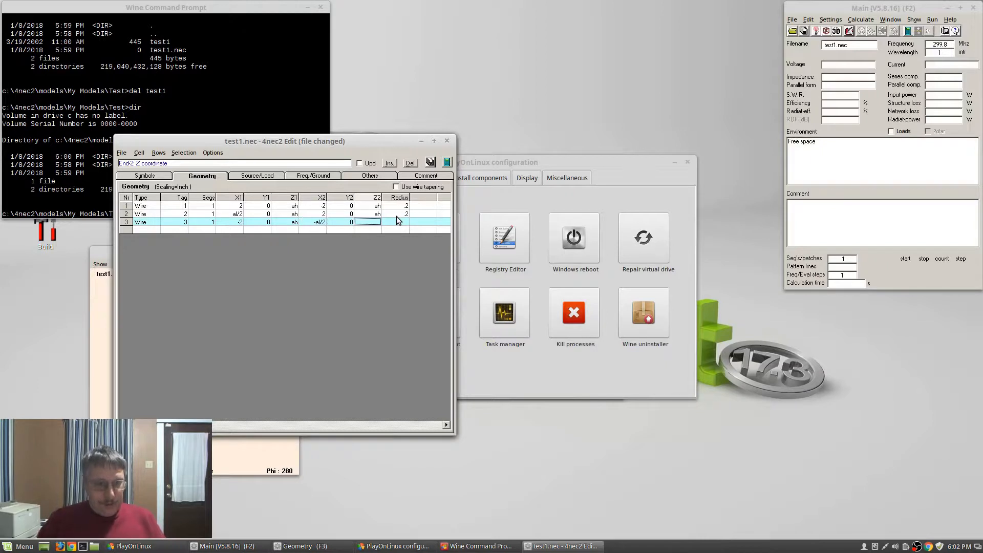
pyautogui.write('ah')
pyautogui.press('Tab')
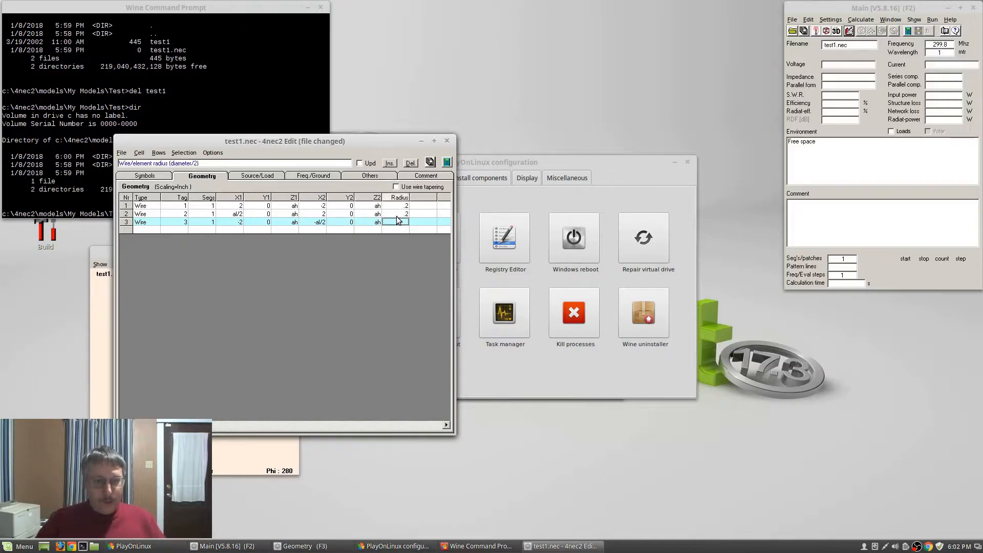
pyautogui.click(397, 221)
pyautogui.write('.2')
pyautogui.press('Up')
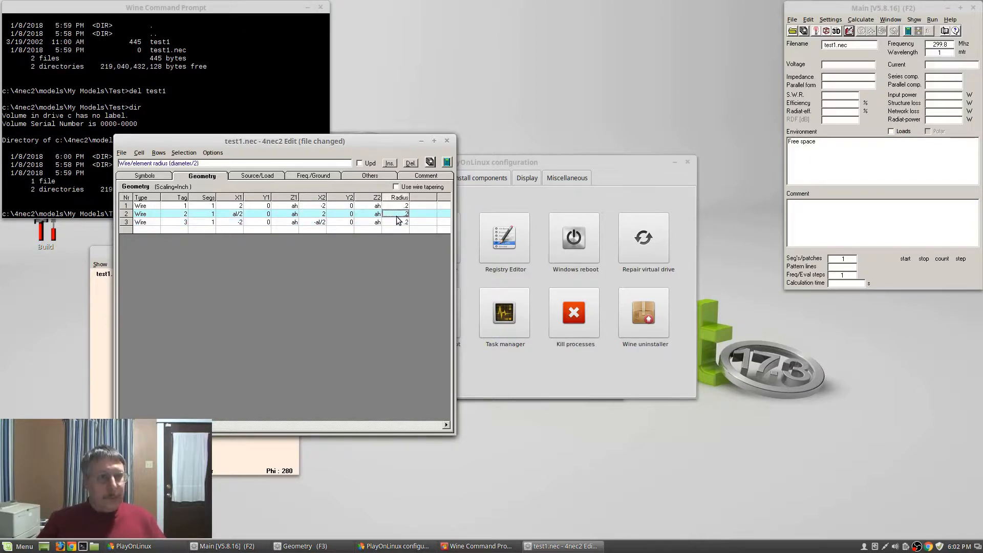
pyautogui.moveTo(422, 138); pyautogui.dragTo(549, 120)
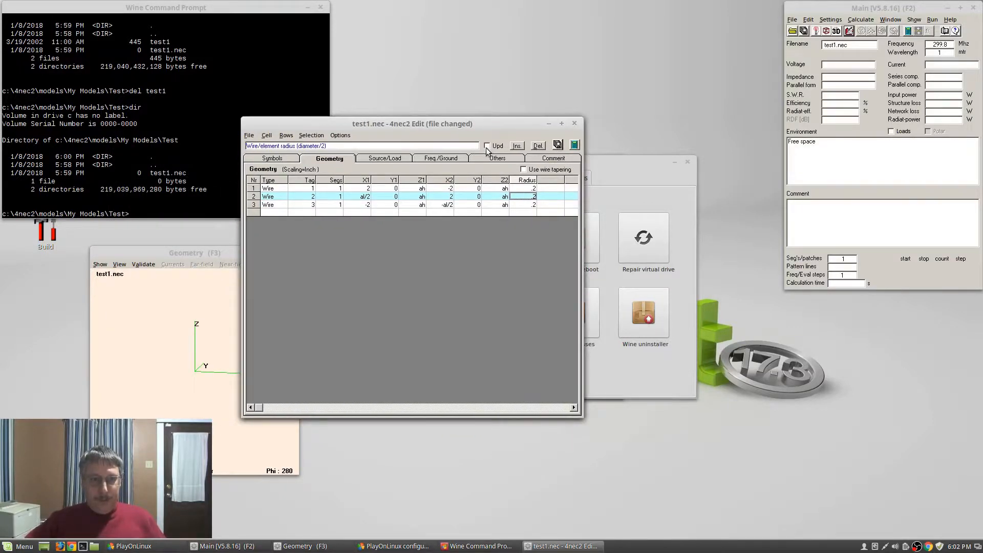
pyautogui.click(558, 145)
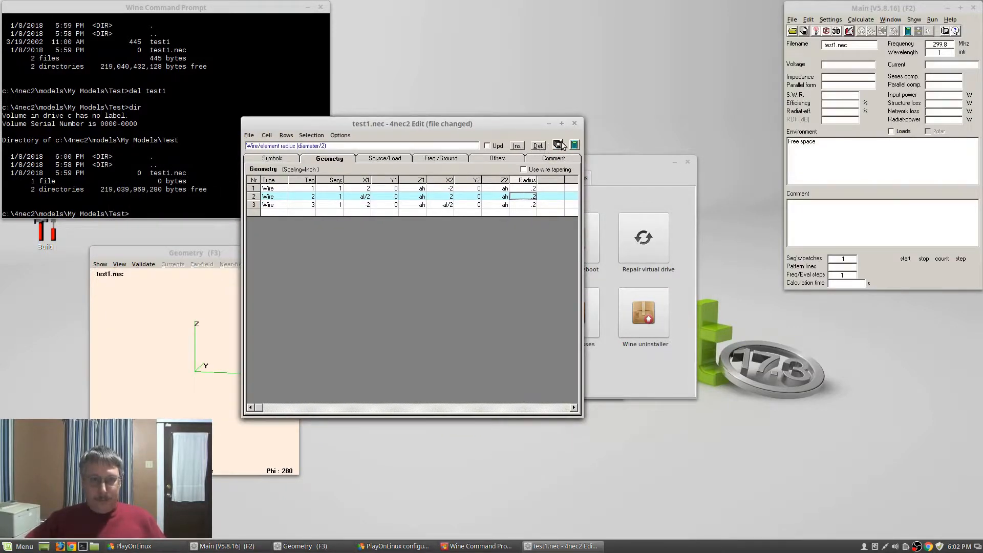
# Add a voltage source on tag 1 at segment 50% with real part 1
pyautogui.click(384, 160)
pyautogui.click(271, 191)
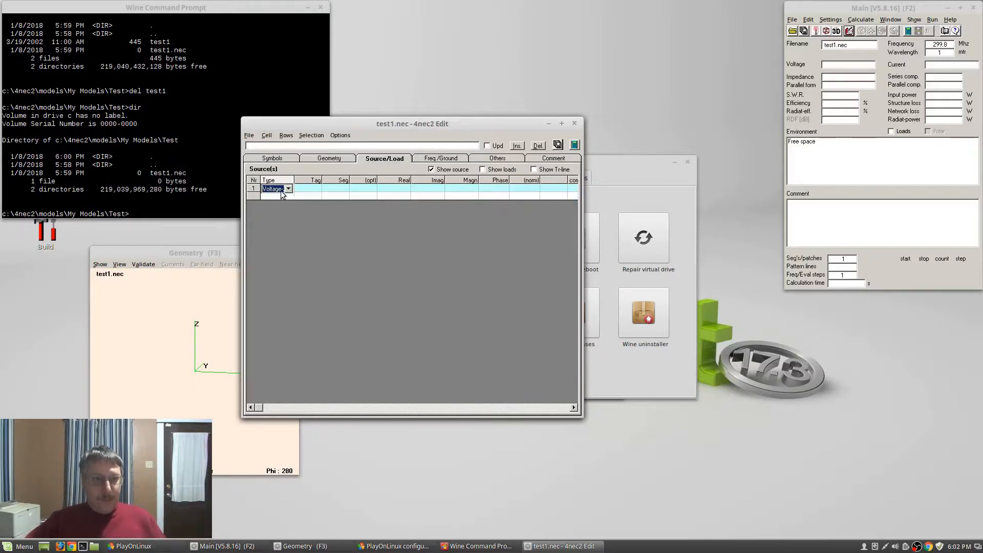
pyautogui.click(316, 188)
pyautogui.write('1')
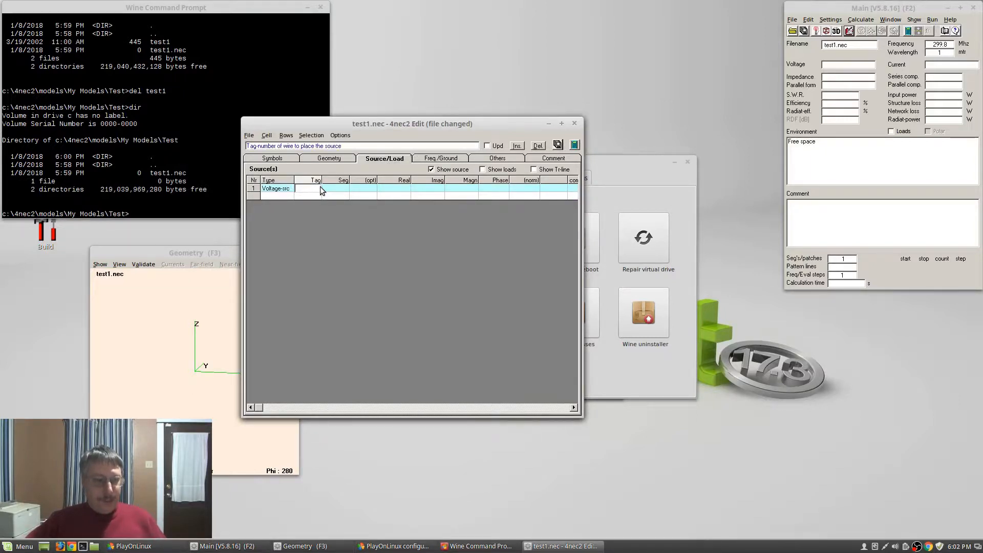
pyautogui.press('Tab')
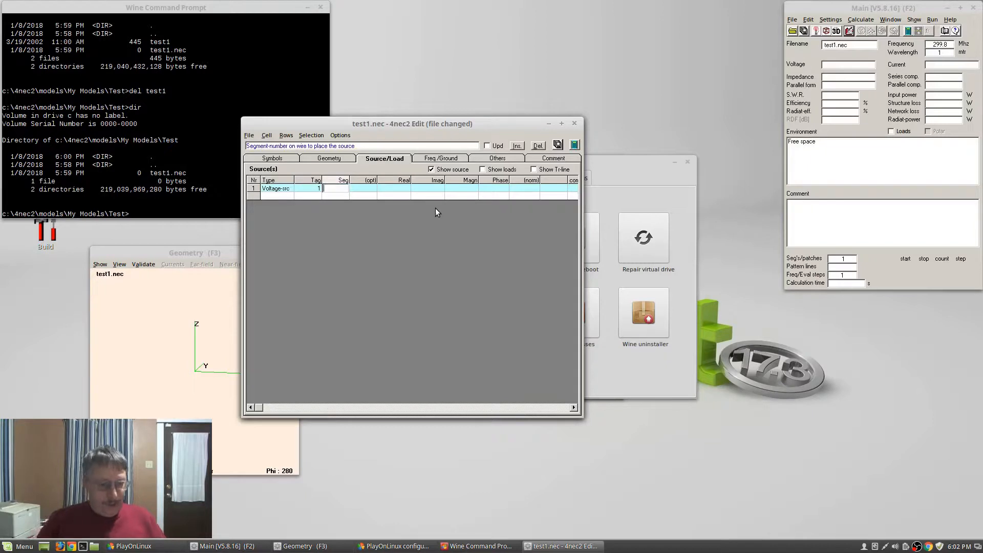
pyautogui.write('50%')
pyautogui.press('Tab')
pyautogui.press('Tab')
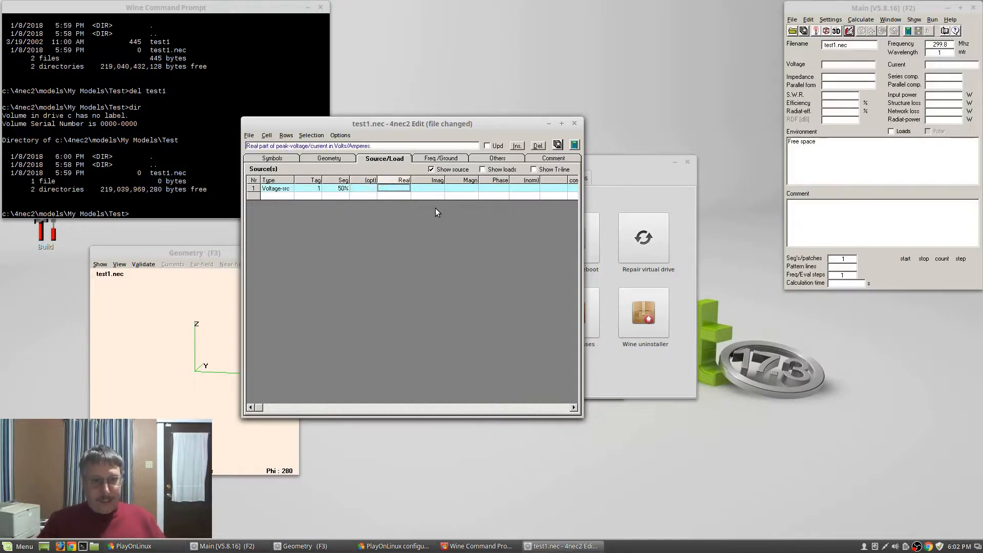
pyautogui.write('1')
pyautogui.press('Tab')
pyautogui.press('Tab')
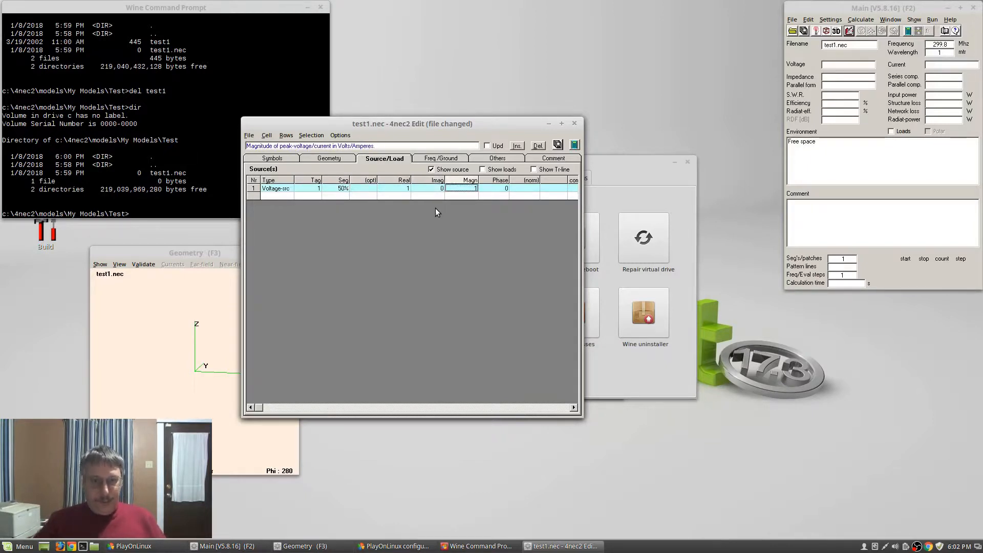
pyautogui.click(431, 161)
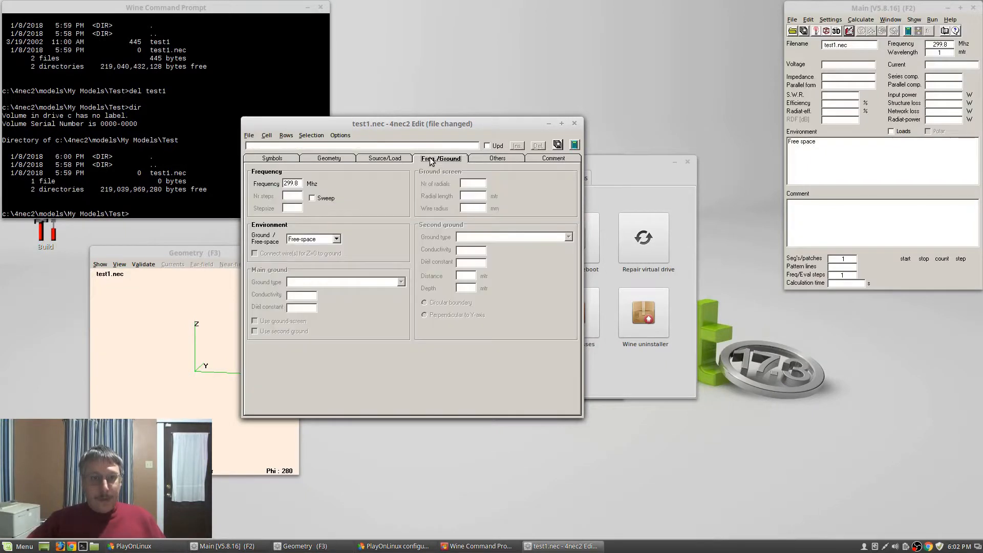
# Set the frequency to 27.18 MHz and the ground environment to Real ground
pyautogui.moveTo(301, 184); pyautogui.dragTo(267, 179)
pyautogui.write('27')
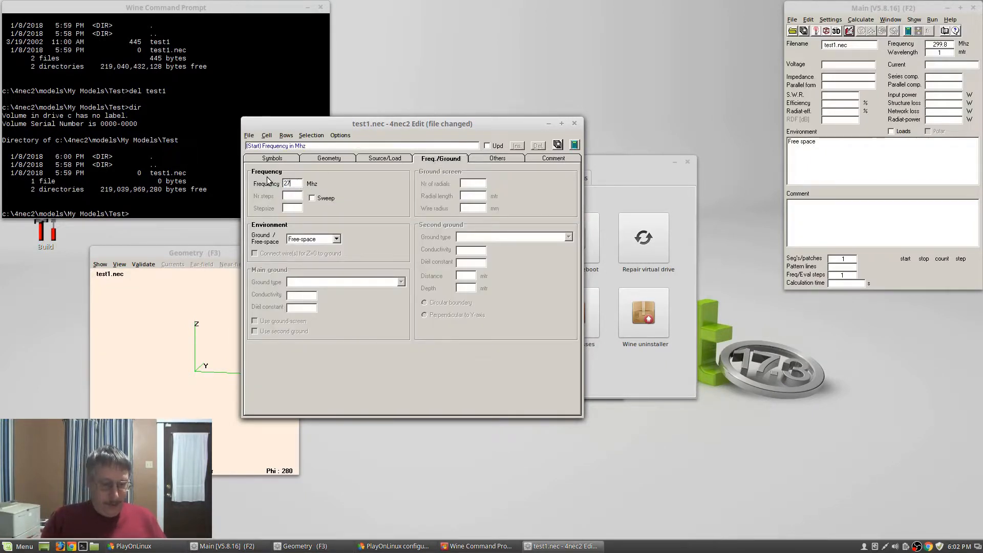
pyautogui.write('.18')
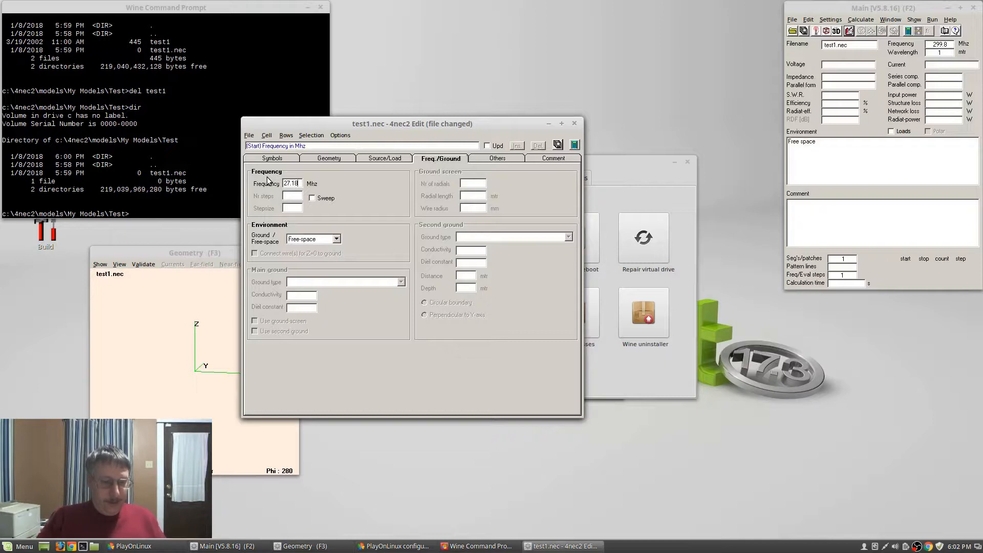
pyautogui.click(301, 239)
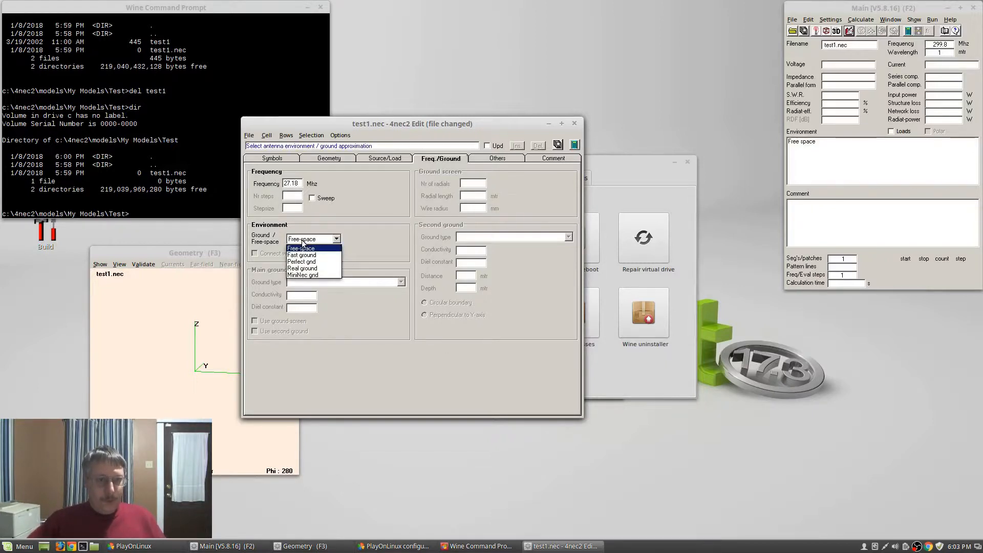
pyautogui.click(302, 269)
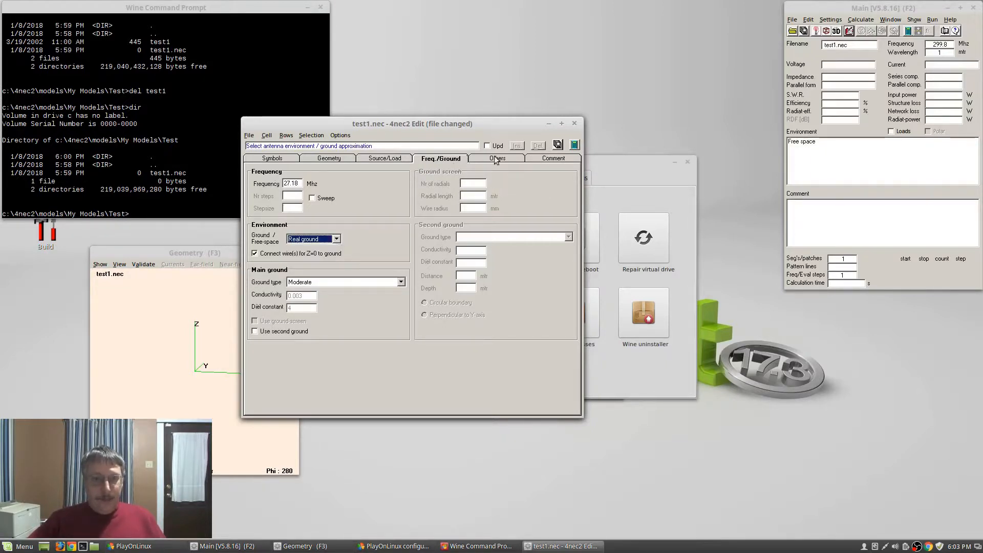
# Review the Comment and other option tabs, ending back on Source/Load
pyautogui.click(553, 158)
pyautogui.click(499, 160)
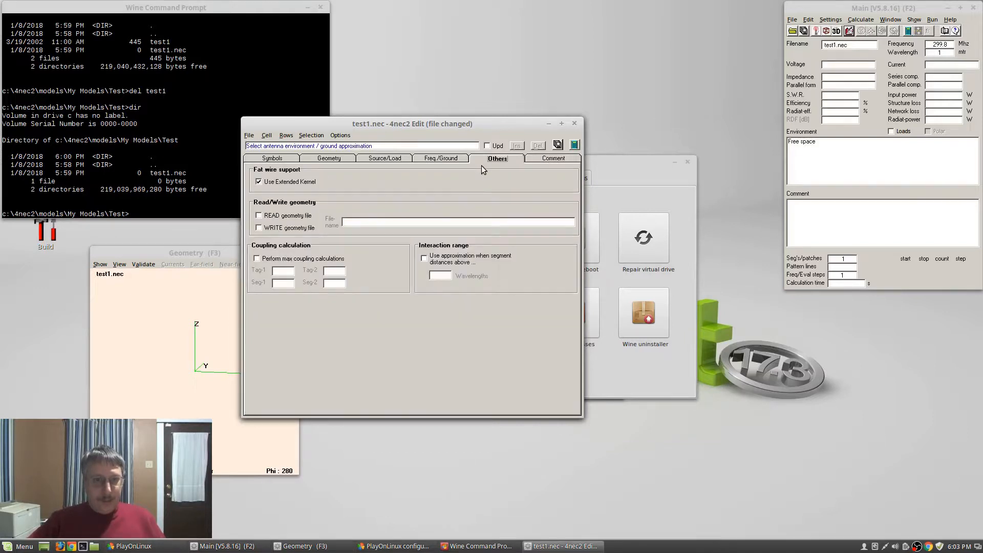
pyautogui.click(433, 159)
pyautogui.click(385, 158)
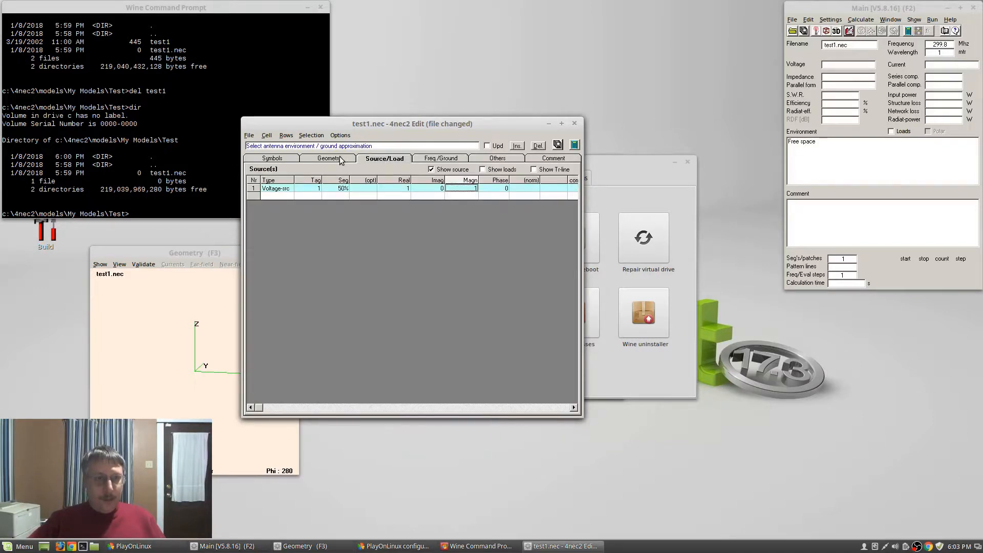
# Show wire loads and add three wire-conductivity loads on tags 1, 2 and 3
pyautogui.click(483, 170)
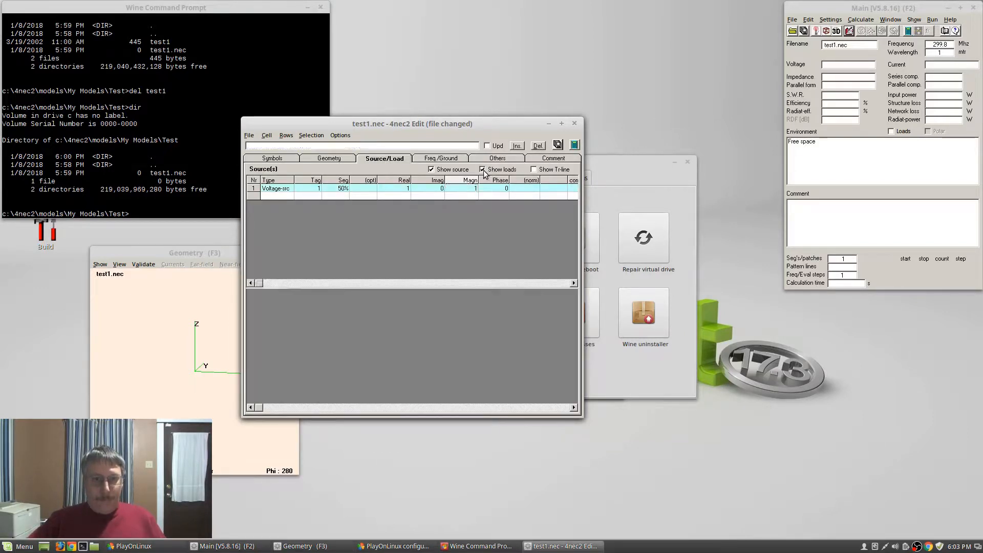
pyautogui.click(275, 313)
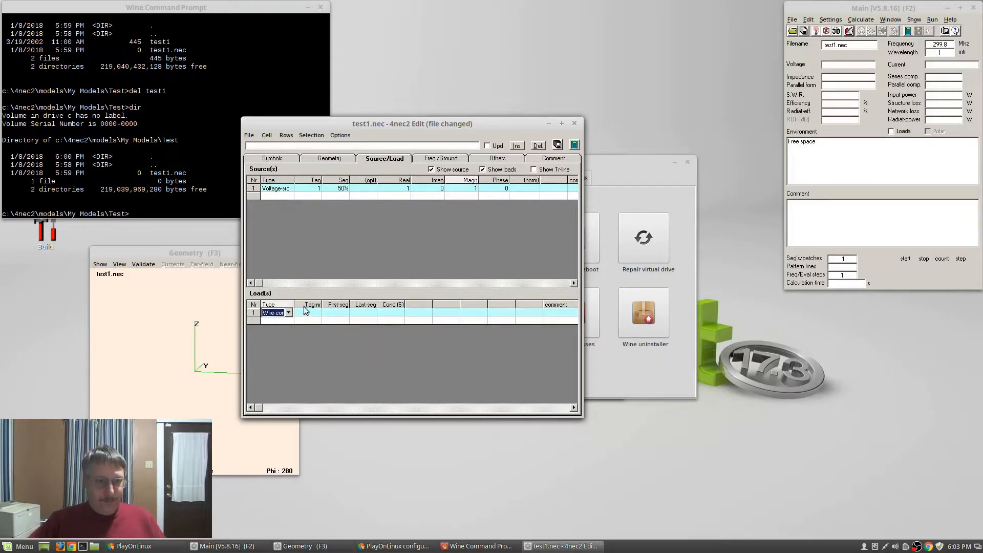
pyautogui.click(281, 322)
pyautogui.click(281, 330)
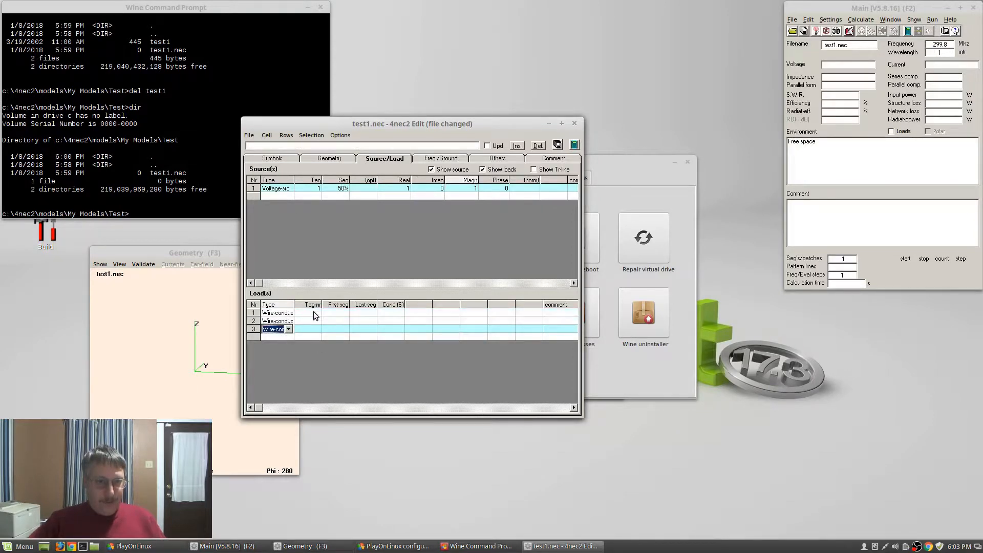
pyautogui.click(315, 312)
pyautogui.write('1')
pyautogui.press('Down')
pyautogui.write('2')
pyautogui.press('Down')
pyautogui.write('3')
pyautogui.press('Right')
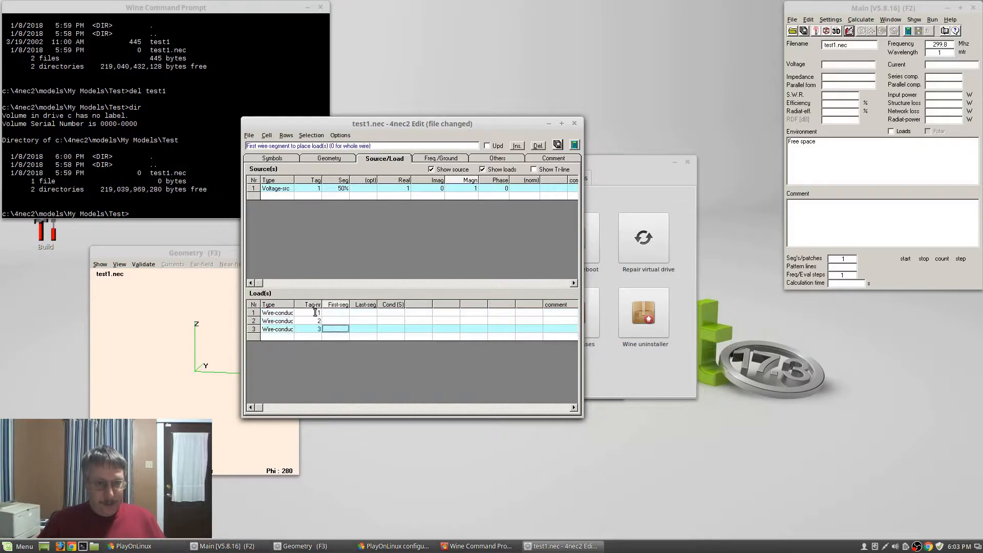
# Make each load span its wire from 0% to 100% of the segments
pyautogui.press('Up')
pyautogui.press('Up')
pyautogui.write('0')
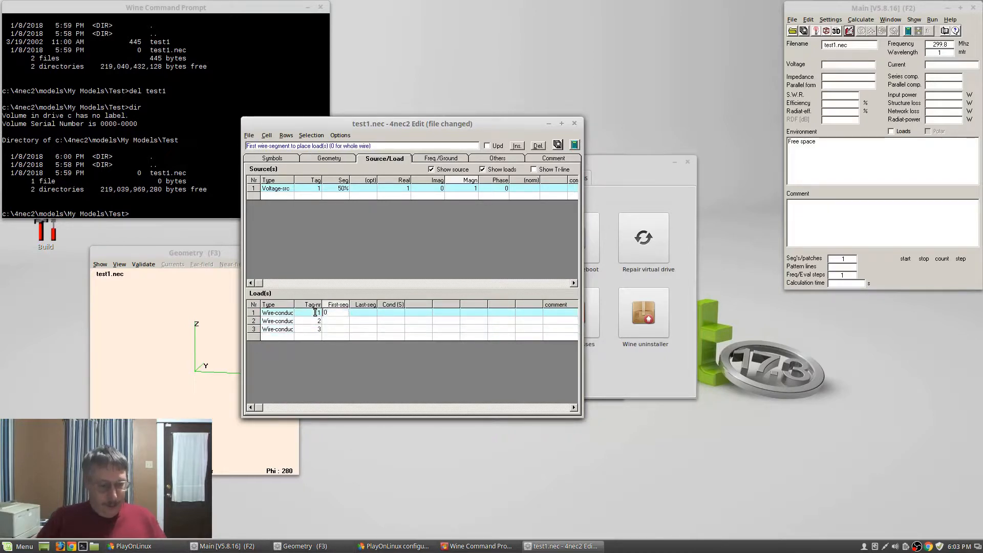
pyautogui.press('Down')
pyautogui.write('0')
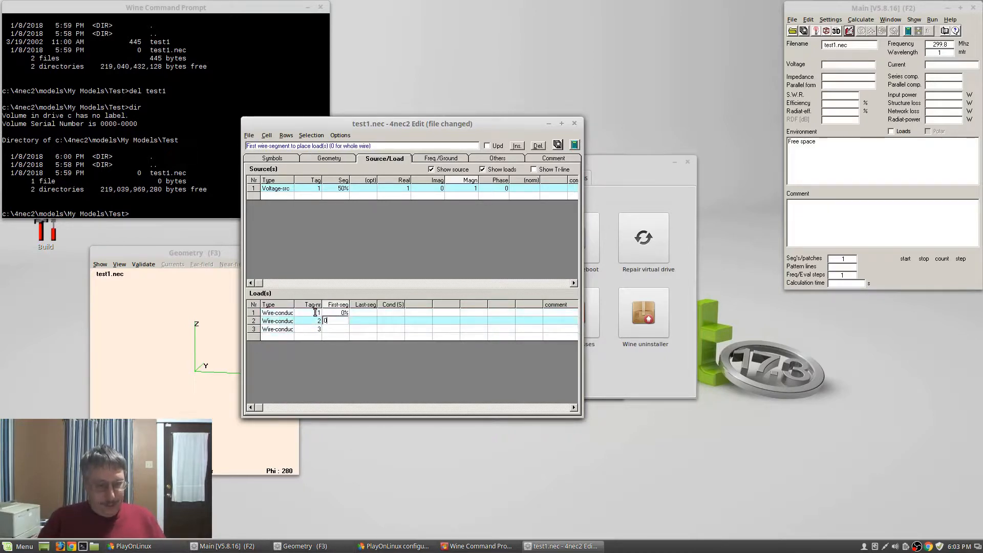
pyautogui.press('Down')
pyautogui.write('0')
pyautogui.press('Right')
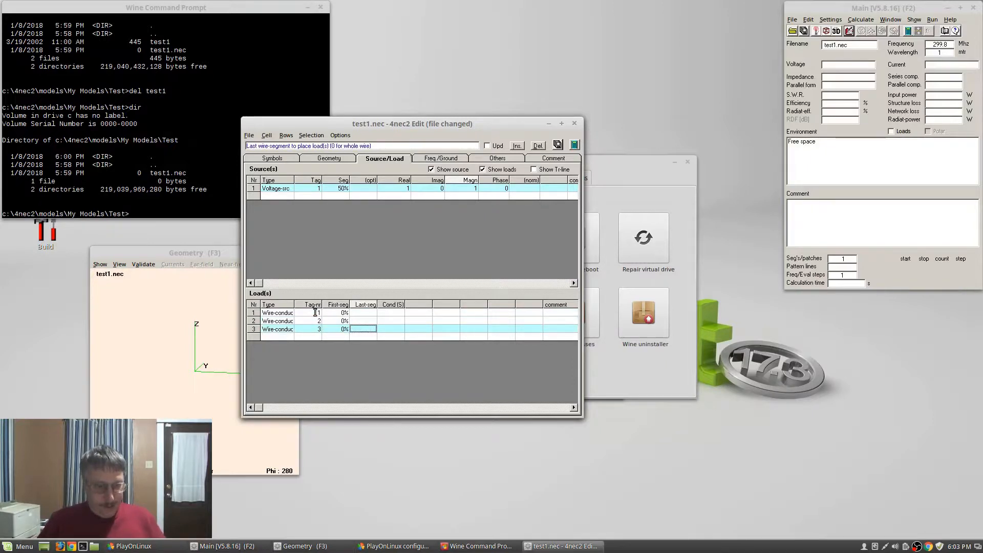
pyautogui.write('100')
pyautogui.press('Up')
pyautogui.write('10')
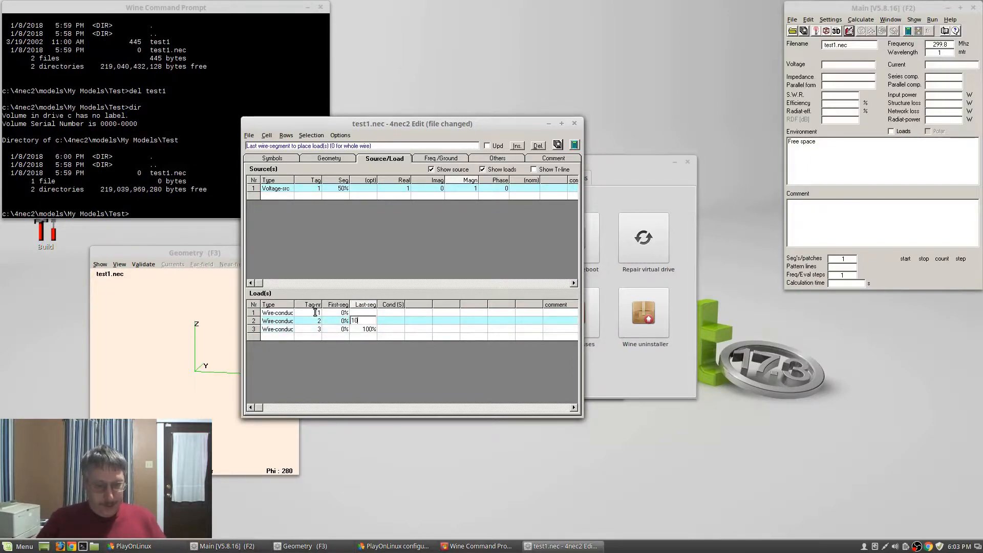
pyautogui.write('0')
pyautogui.press('Up')
pyautogui.write('100')
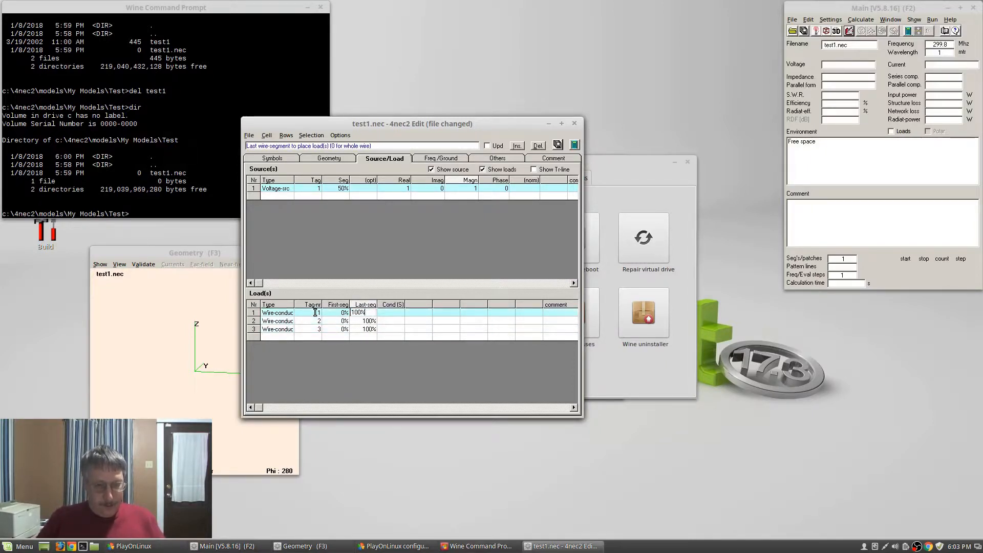
pyautogui.press('Right')
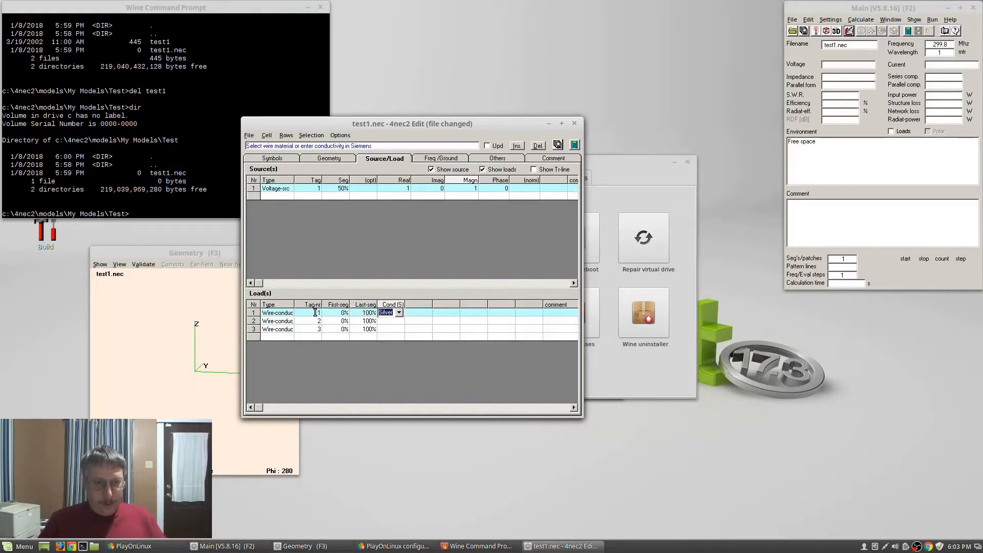
# Set the conductivity of all three loads to Copper
pyautogui.press('Return')
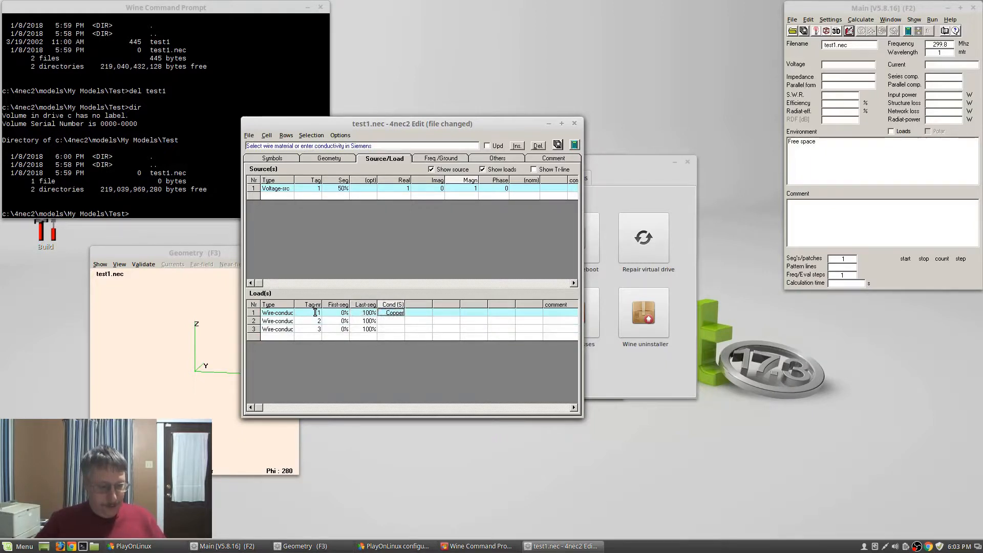
pyautogui.press('Down')
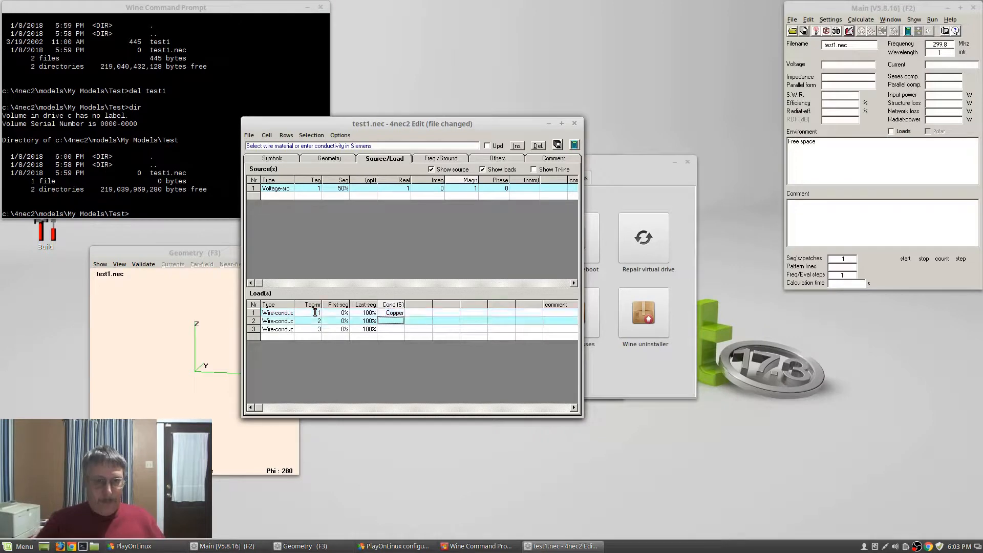
pyautogui.press('Down')
pyautogui.press('Return')
pyautogui.press('Down')
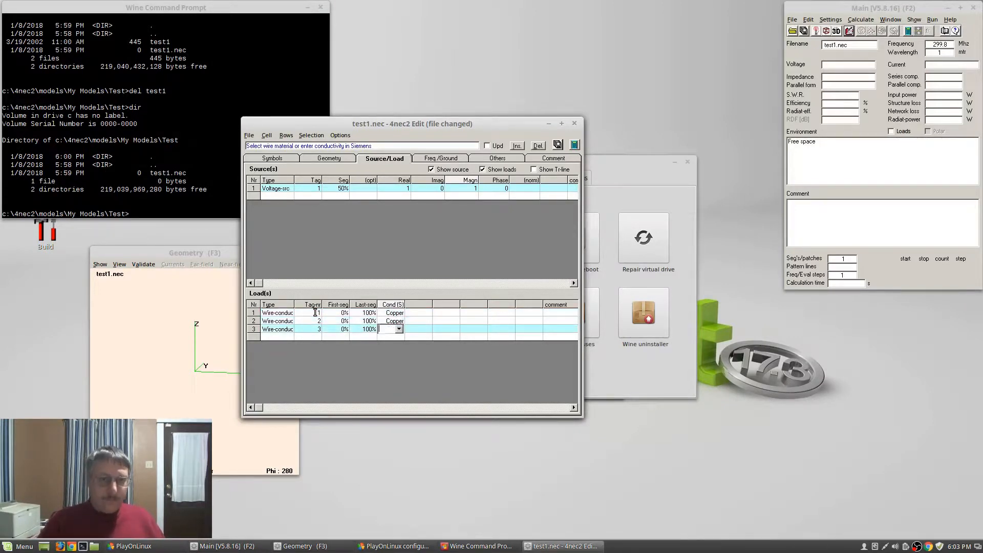
pyautogui.press('Down')
pyautogui.press('Return')
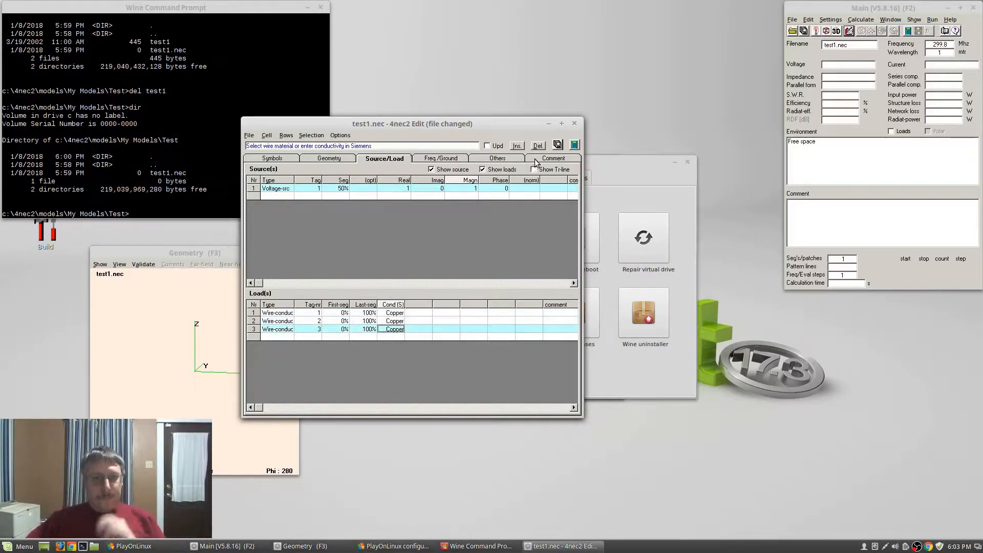
# Return to the Geometry table and save test1.nec
pyautogui.click(330, 160)
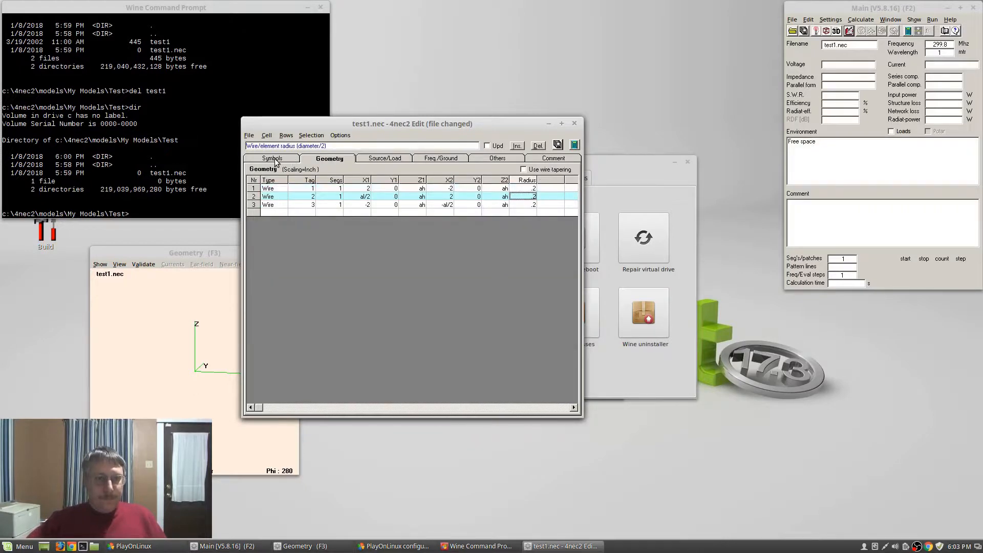
pyautogui.click(277, 161)
pyautogui.click(328, 160)
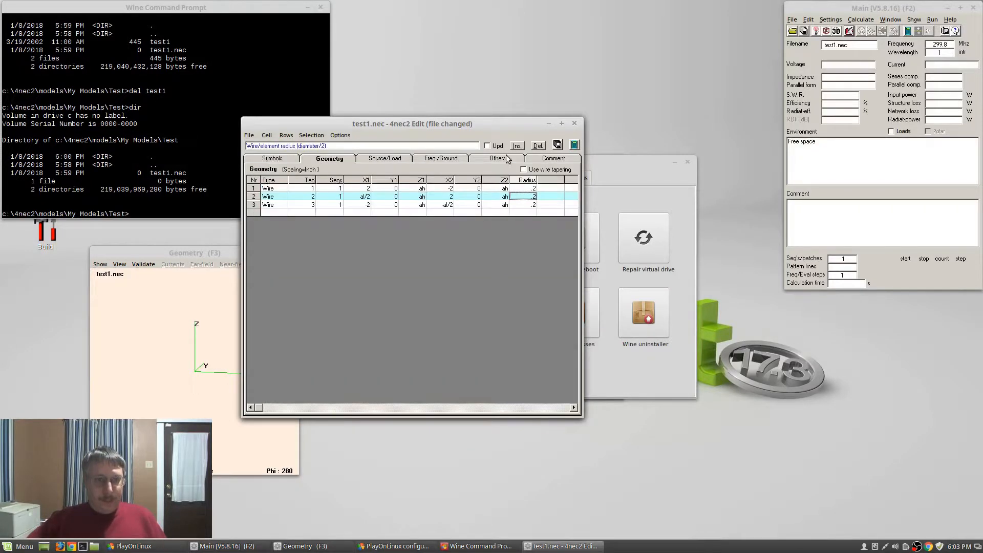
pyautogui.click(558, 145)
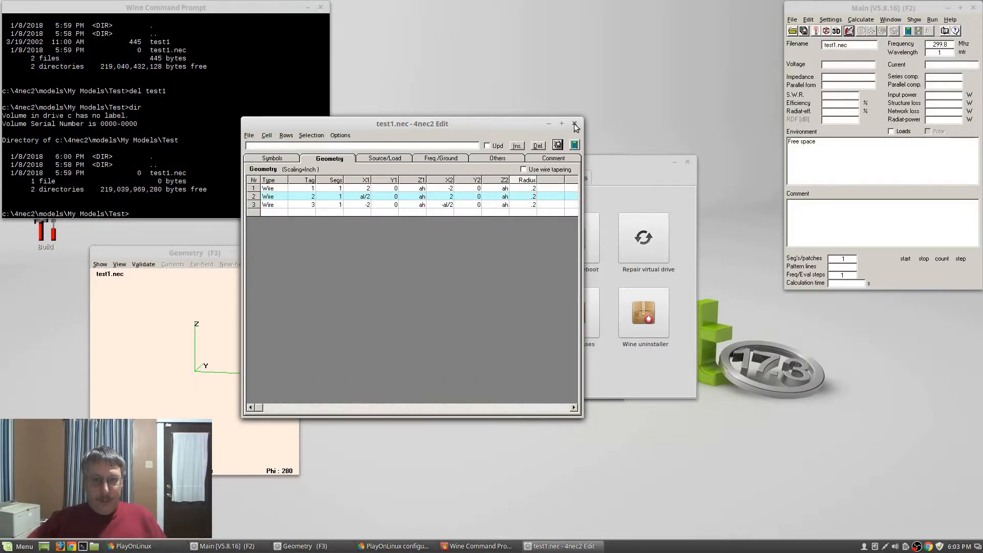
# Close the editor, rotate the geometry view to show the dipole side-on, and close PlayOnLinux configuration
pyautogui.click(575, 125)
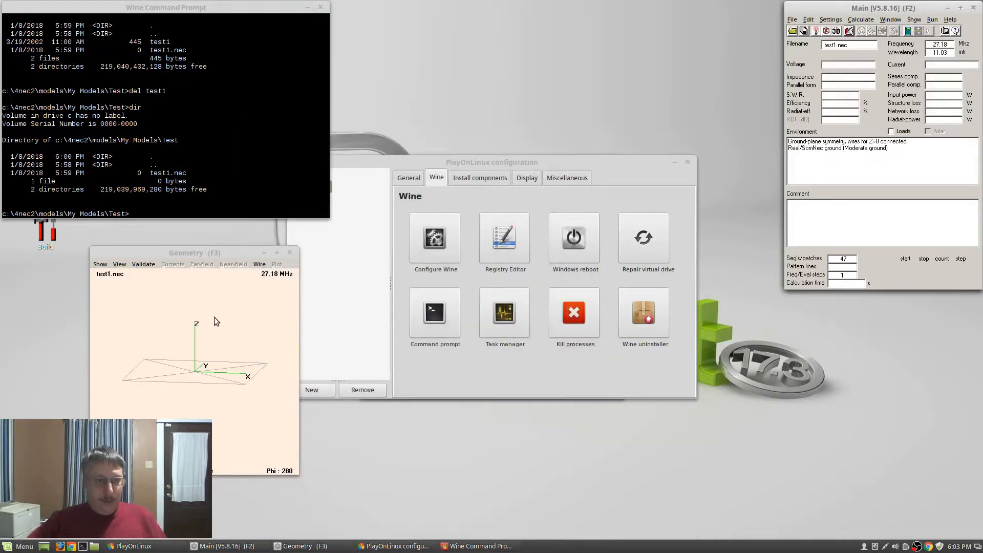
pyautogui.moveTo(214, 318); pyautogui.dragTo(220, 381)
pyautogui.moveTo(299, 471); pyautogui.dragTo(544, 538)
pyautogui.moveTo(471, 254); pyautogui.dragTo(387, 155)
pyautogui.click(686, 162)
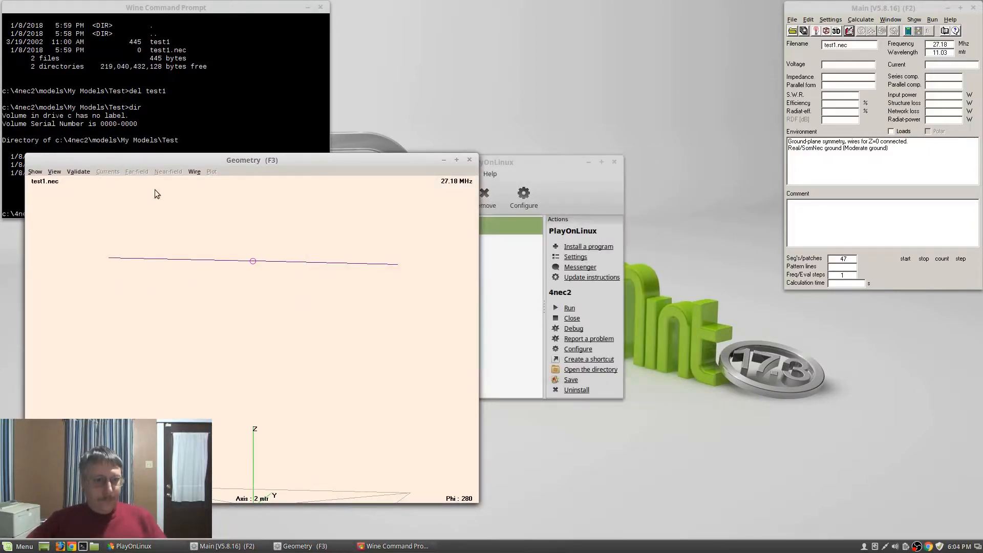
# Toggle the segment markers on the wire on and back off
pyautogui.click(37, 172)
pyautogui.click(43, 239)
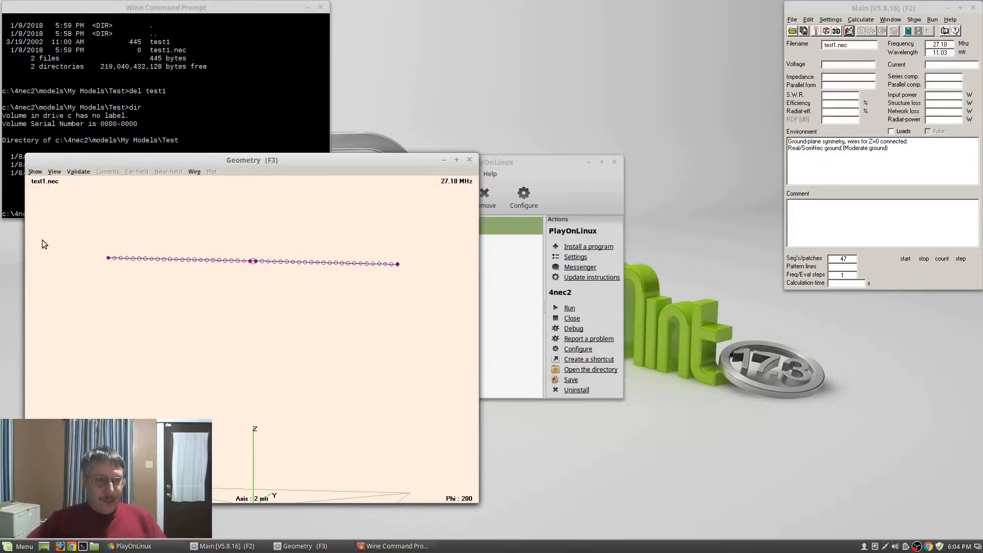
pyautogui.click(34, 172)
pyautogui.click(40, 239)
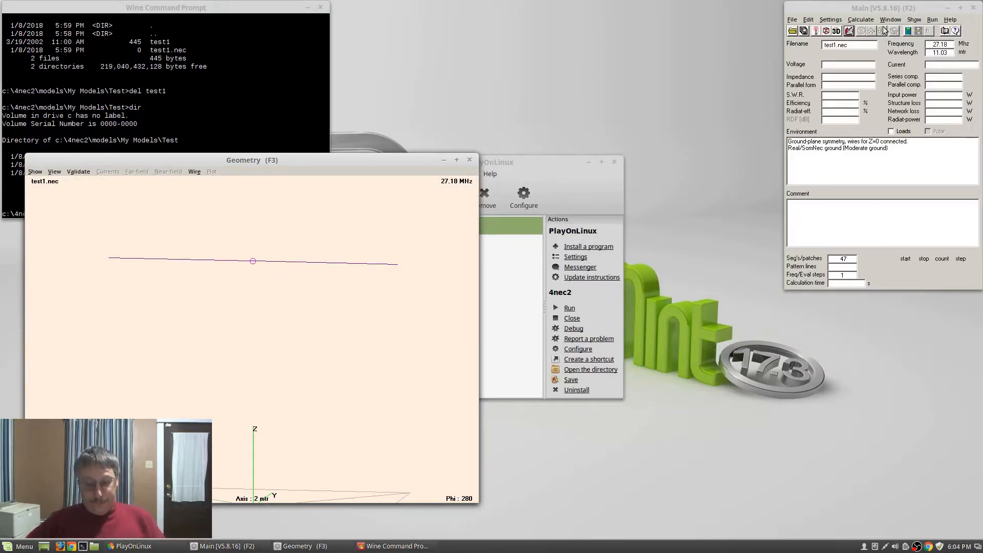
pyautogui.click(887, 11)
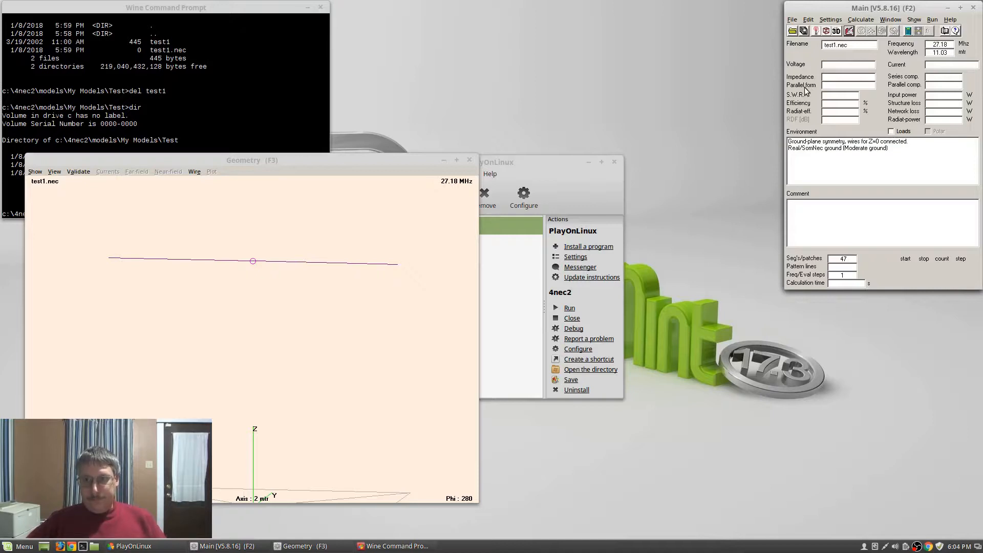
pyautogui.press('F7')
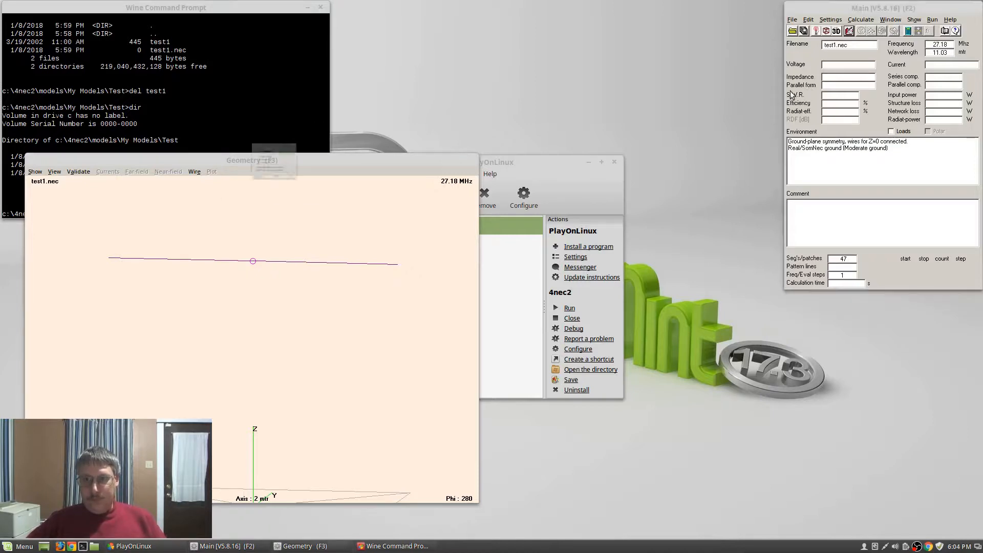
# Generate the far-field pattern with the average gain test, giving AGT 1.009 and SWR 1.68
pyautogui.click(230, 152)
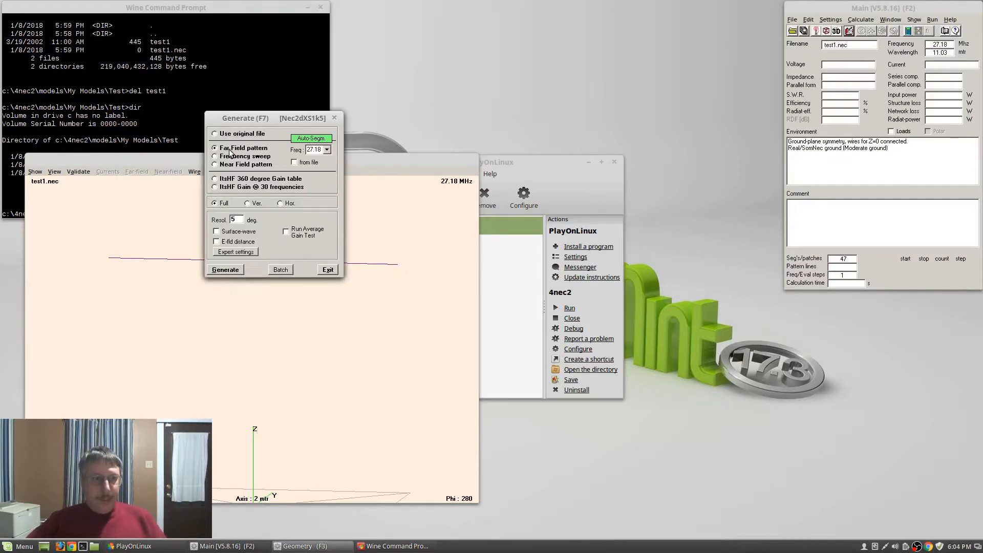
pyautogui.click(304, 232)
pyautogui.click(230, 271)
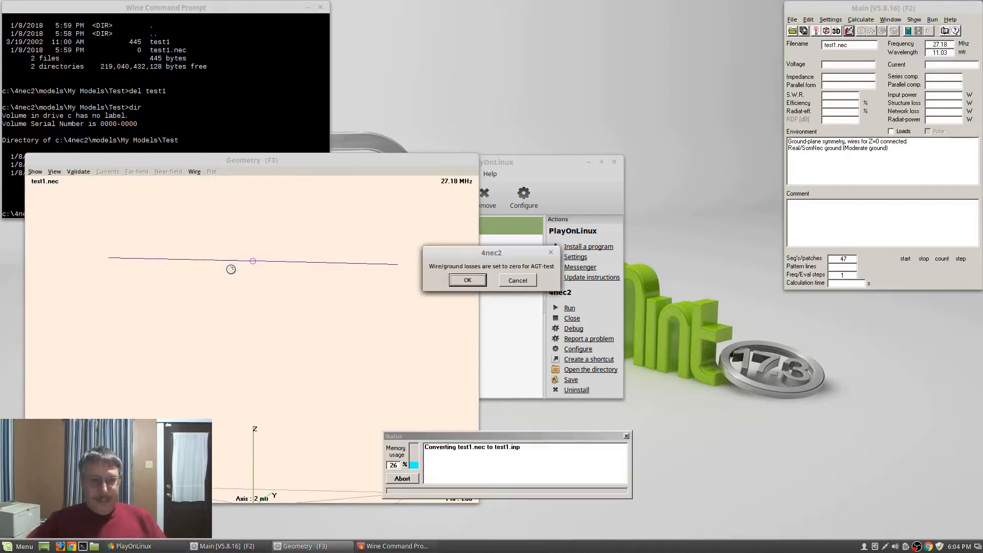
pyautogui.click(468, 280)
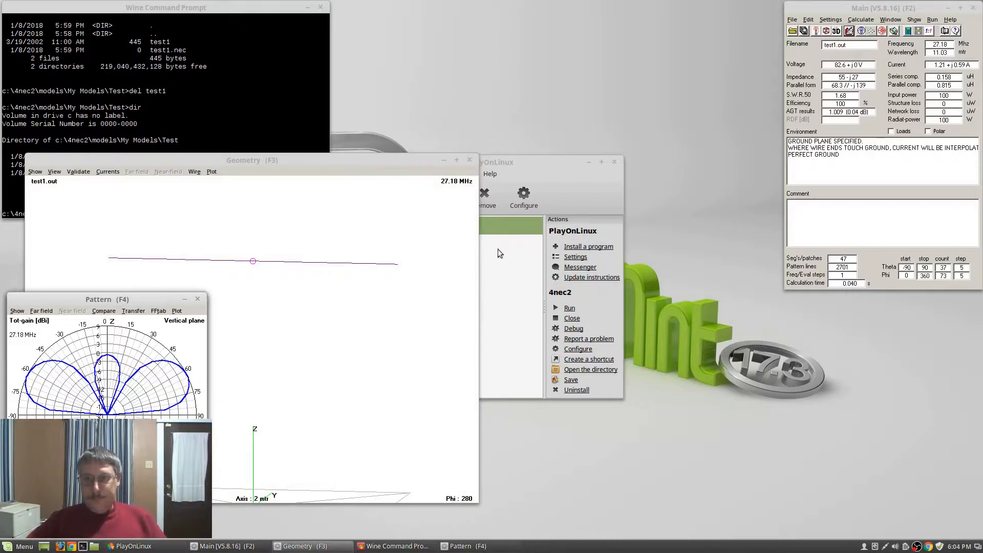
pyautogui.click(849, 31)
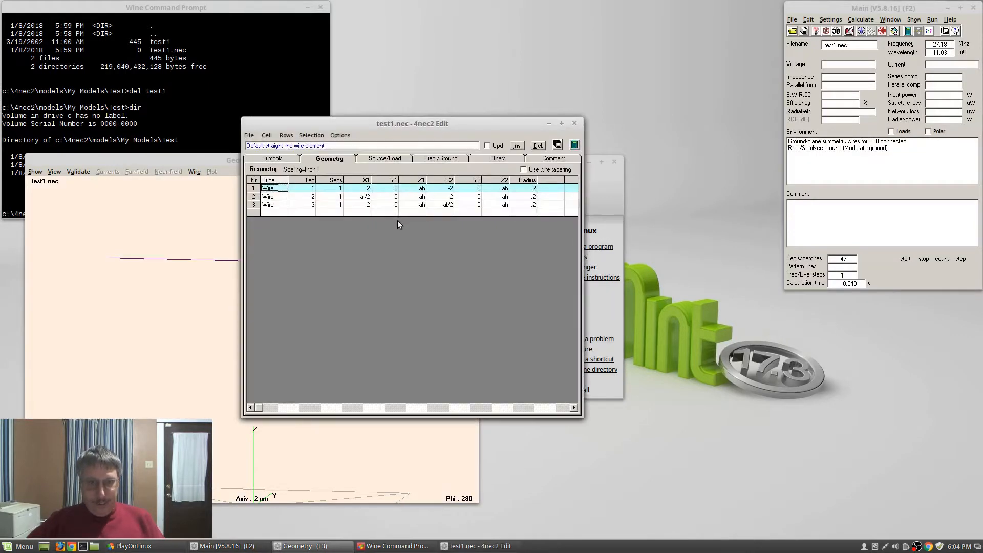
# Replace wire 1's Radius value .2 with .191 in the geometry table
pyautogui.click(526, 188)
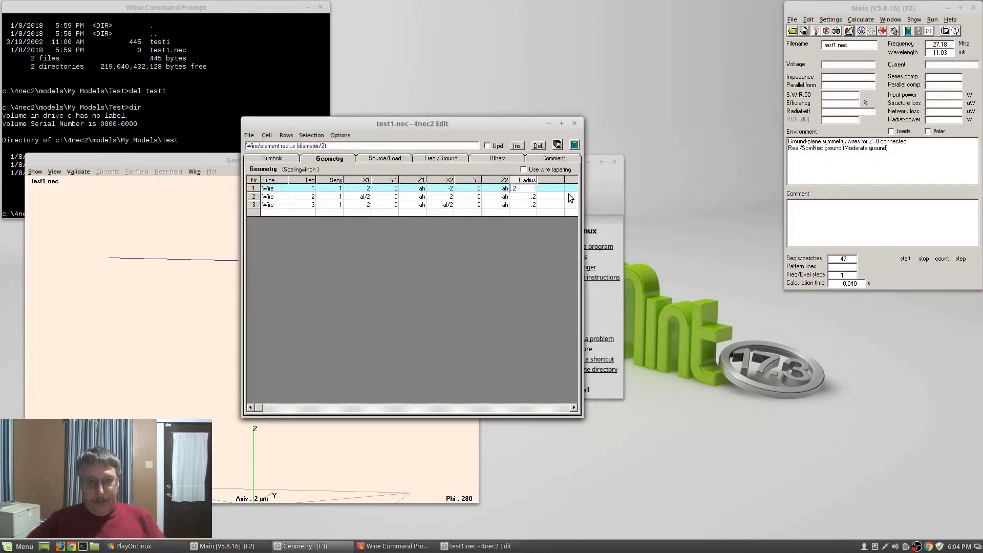
pyautogui.press('BackSpace')
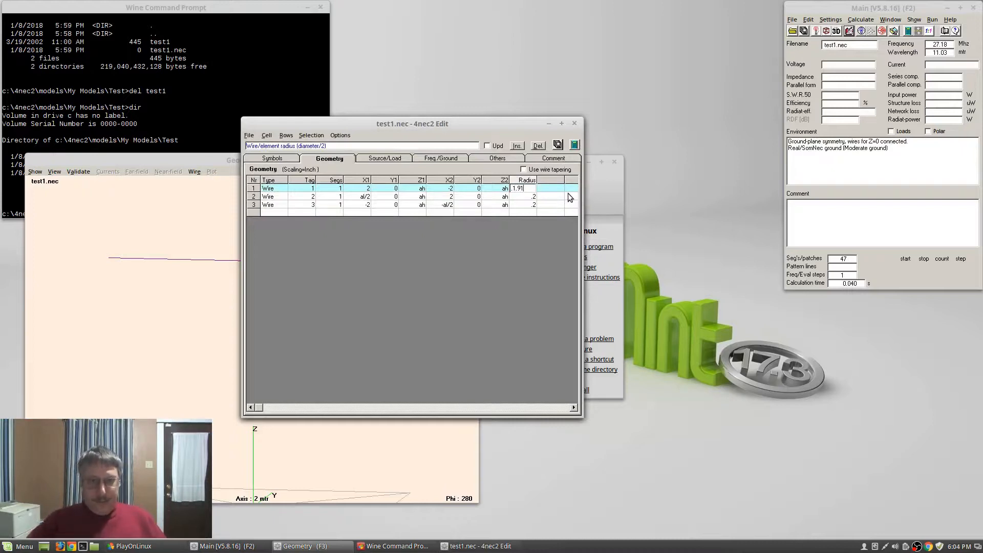
pyautogui.press('BackSpace')
pyautogui.press('BackSpace')
pyautogui.write('91')
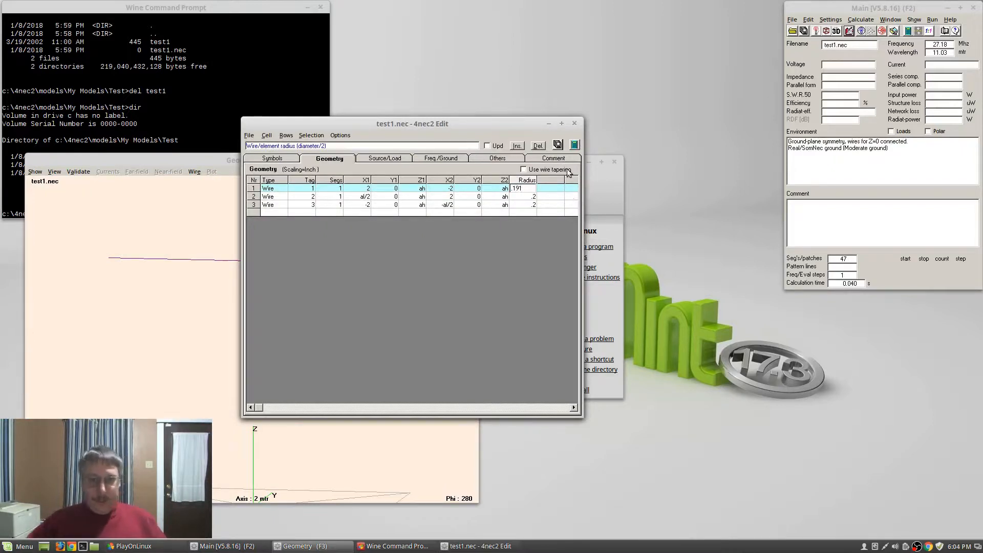
pyautogui.press('Return')
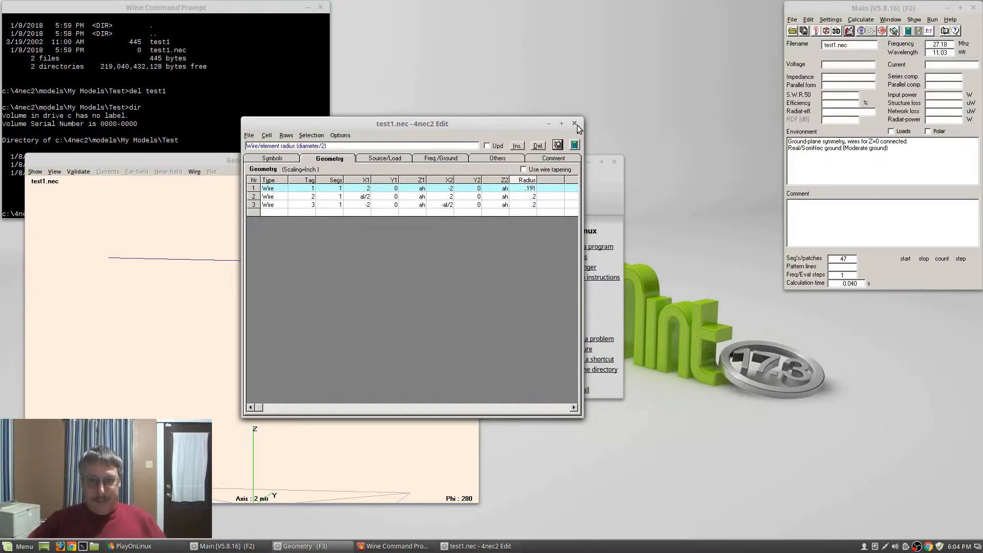
# Rerun the far-field average gain test with radius .191 (AGT 0.998) and close the Wine command prompt
pyautogui.click(576, 124)
pyautogui.press('F7')
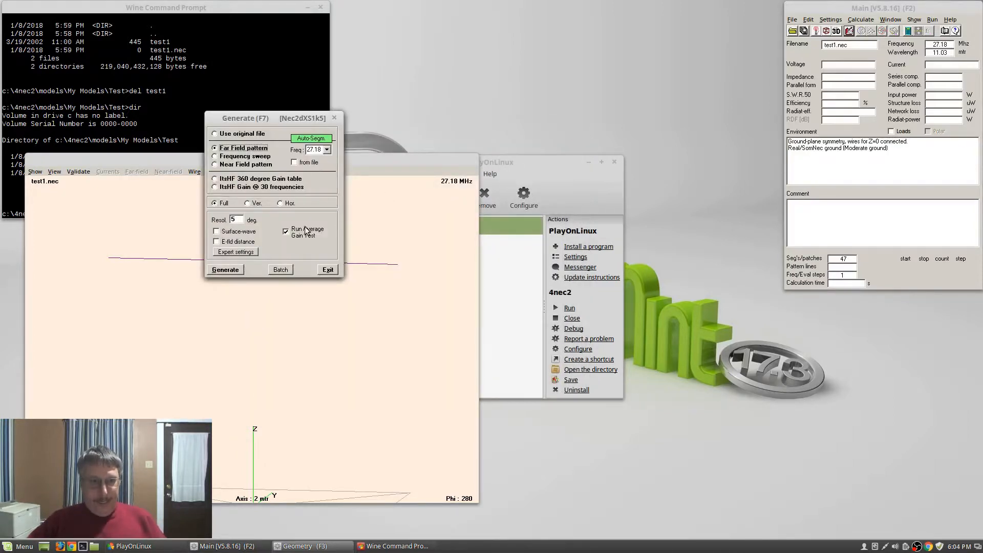
pyautogui.press('Return')
pyautogui.press('Return')
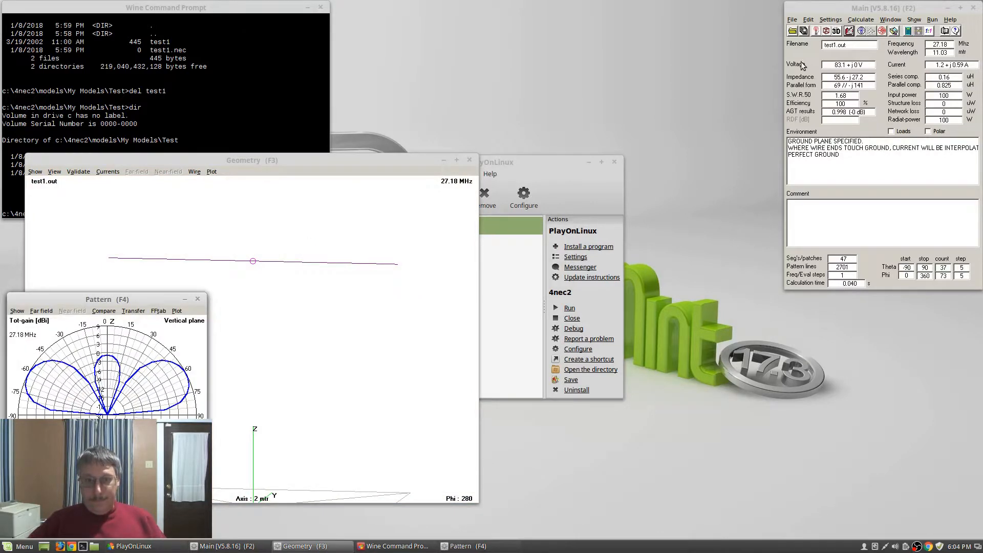
pyautogui.click(588, 162)
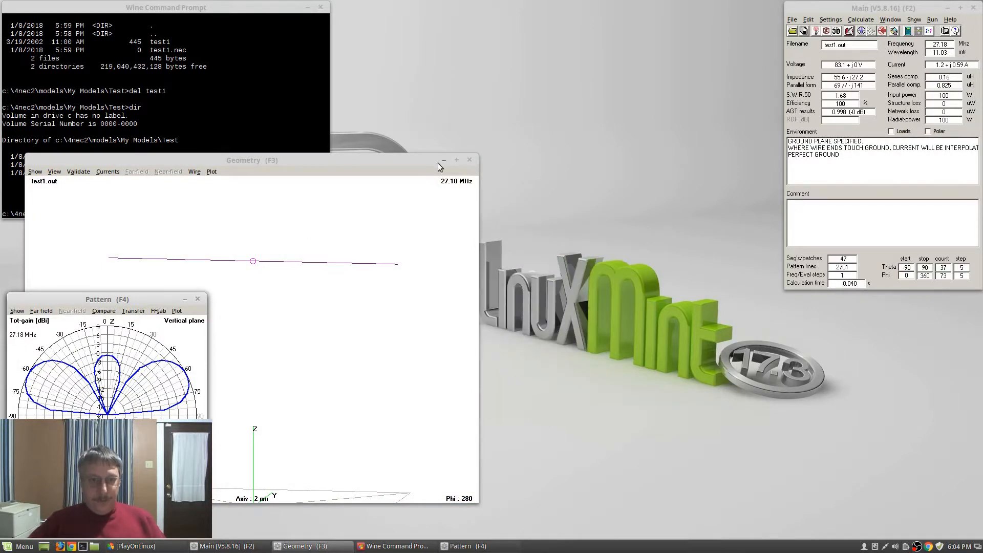
pyautogui.click(320, 8)
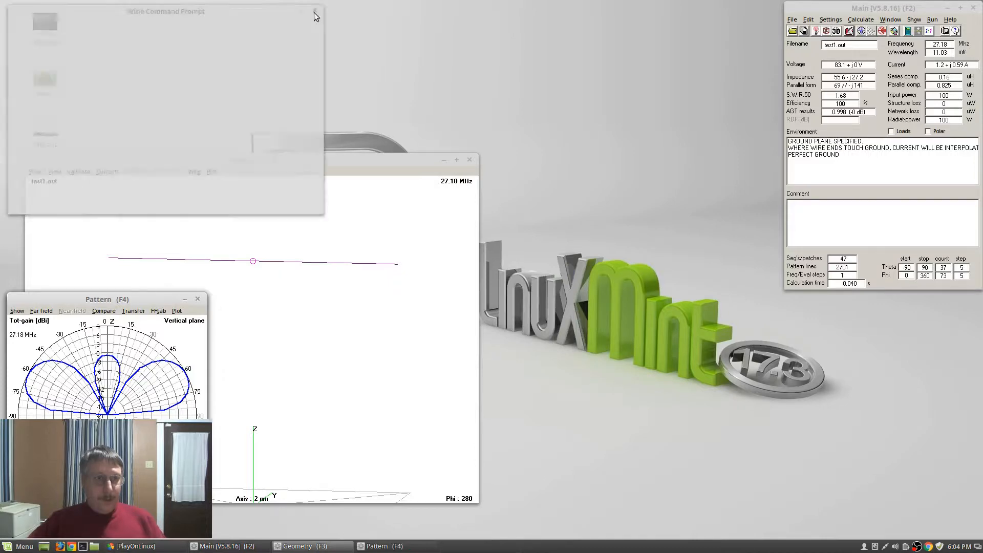
pyautogui.moveTo(112, 298); pyautogui.dragTo(879, 312)
pyautogui.click(849, 31)
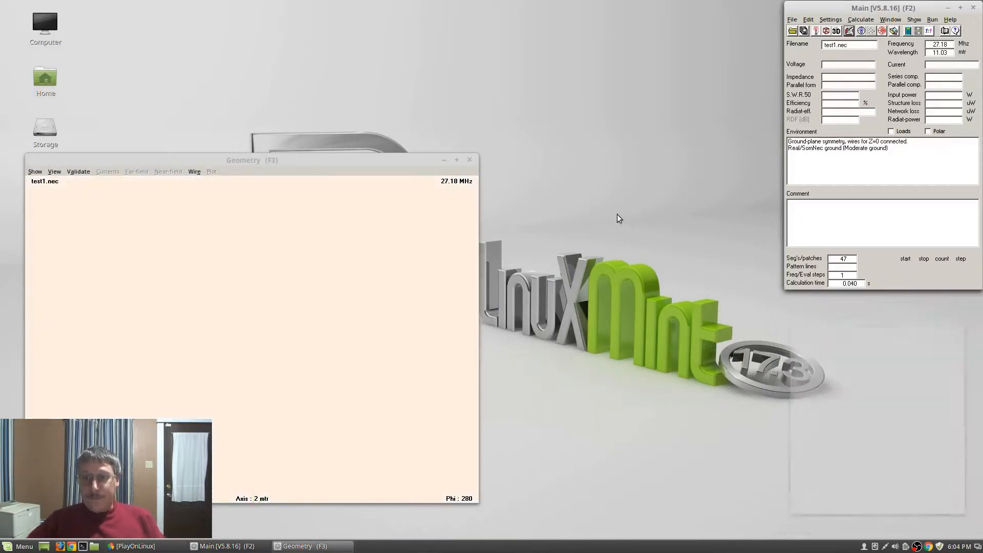
# Set wire 1's radius to .193, save test1.nec and close the editor
pyautogui.click(530, 188)
pyautogui.write('.193')
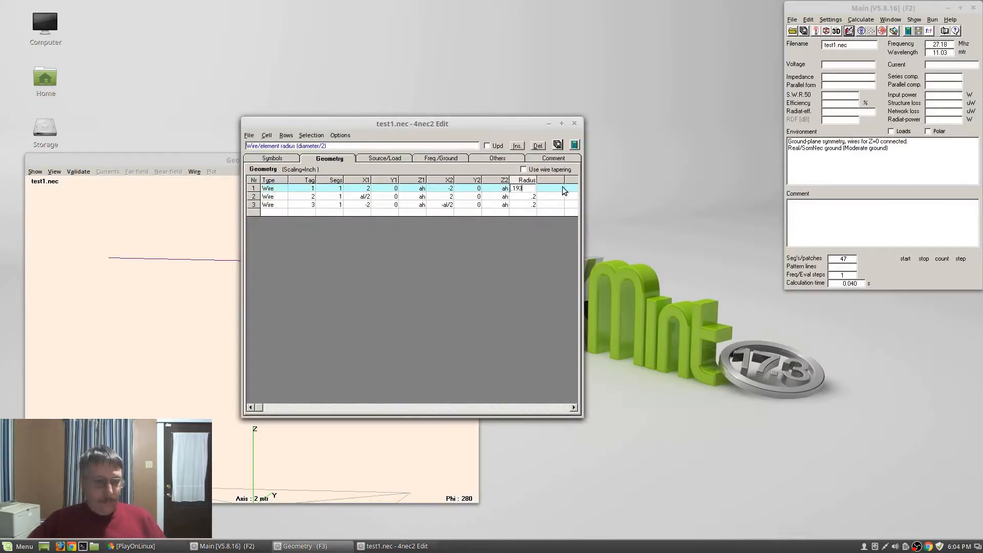
pyautogui.click(559, 145)
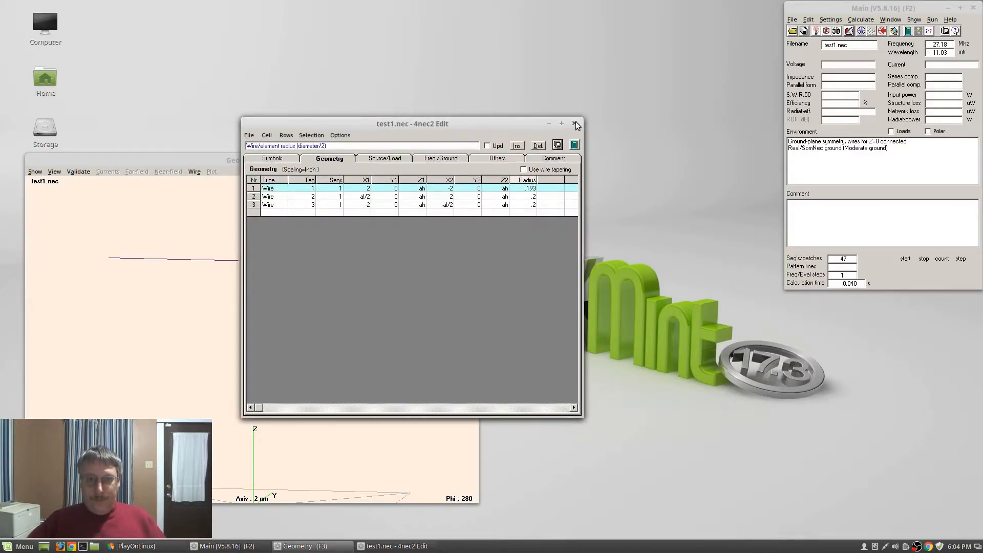
pyautogui.click(575, 124)
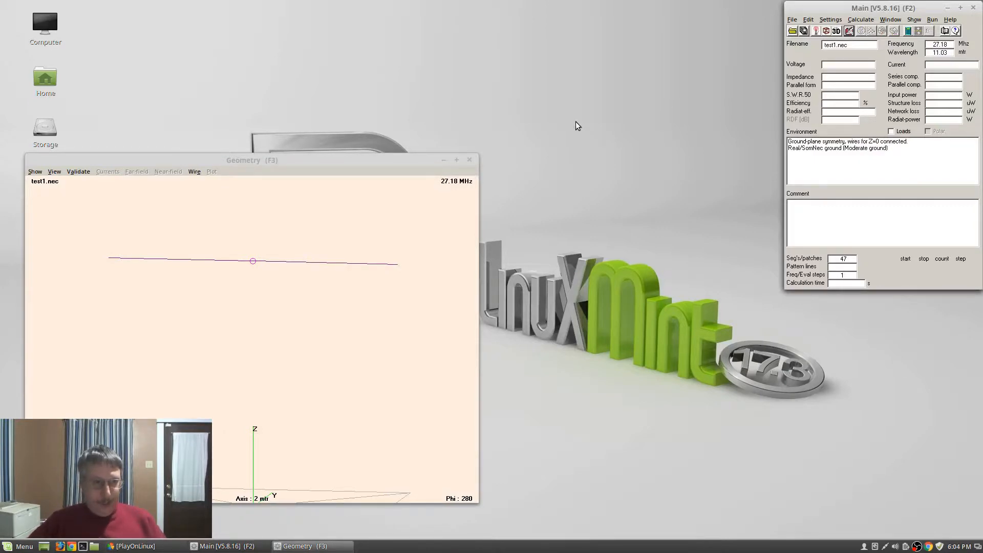
# Rerun the real-ground pattern without the average gain test (SWR 1.51), then bring up the optimizer
pyautogui.press('F7')
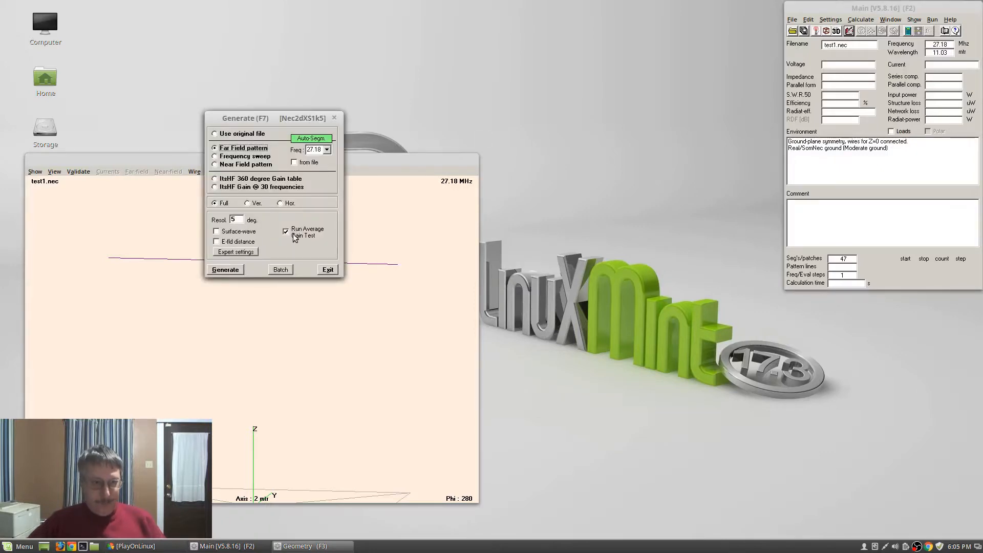
pyautogui.press('Return')
pyautogui.press('Return')
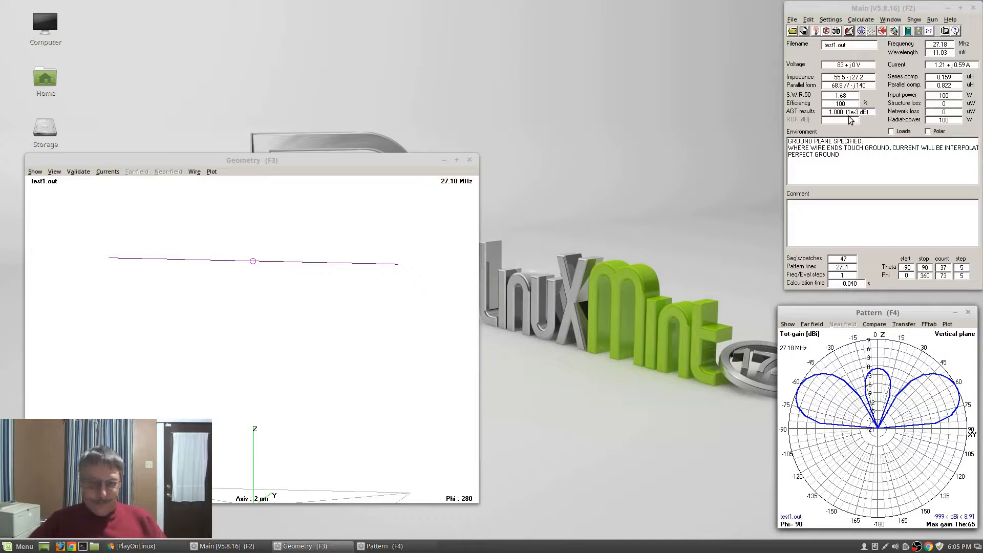
pyautogui.press('F7')
pyautogui.click(291, 230)
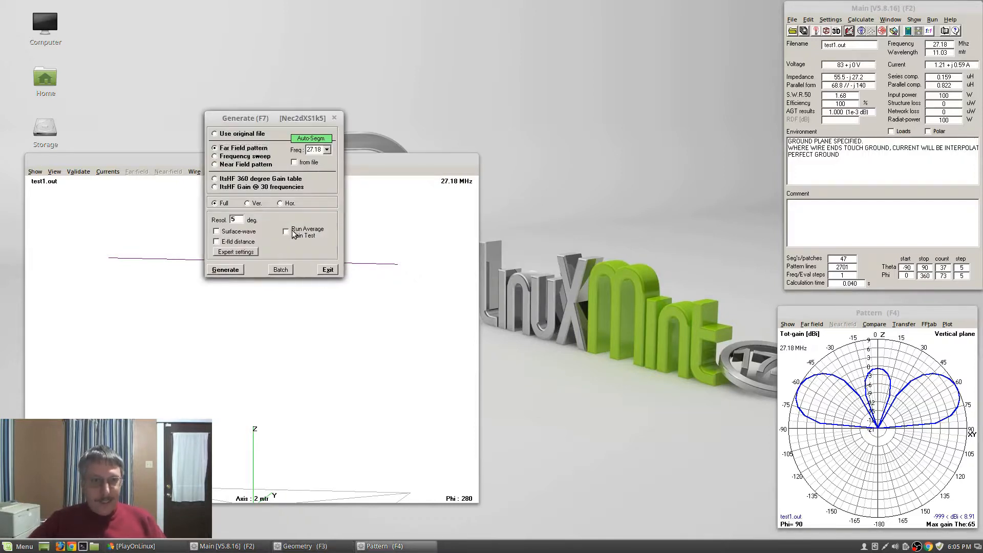
pyautogui.press('Return')
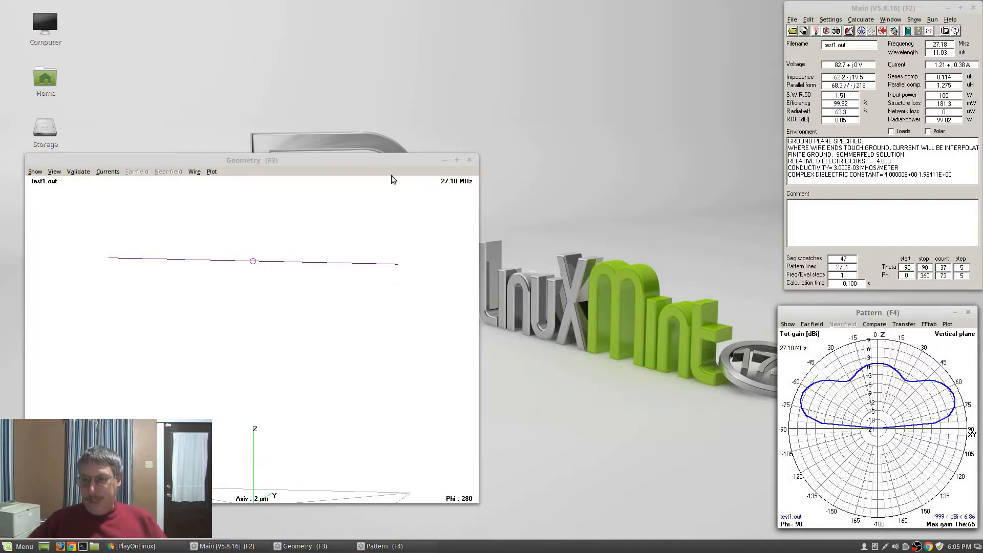
pyautogui.press('F12')
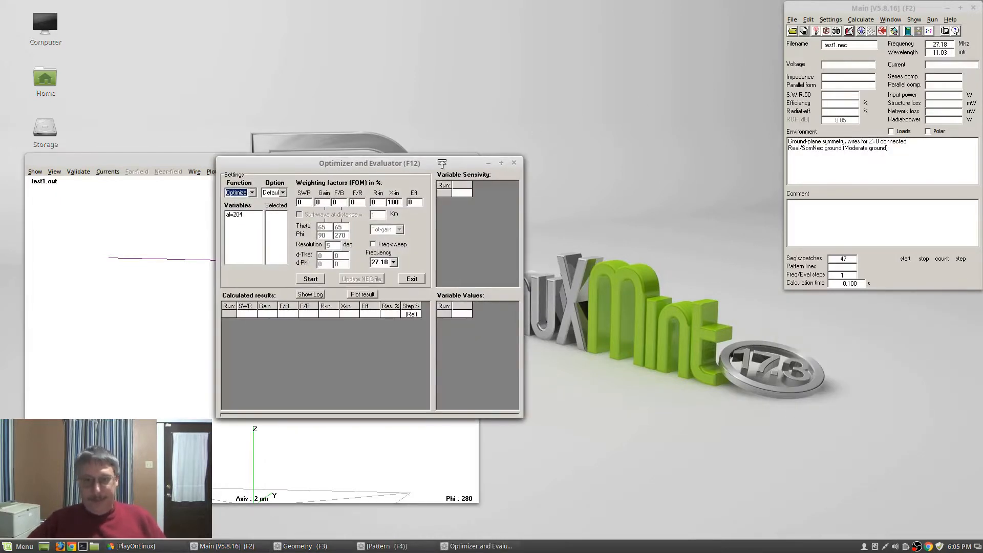
# Sweep variable al from 200 to 210 at resolution 1 and run it
pyautogui.click(235, 216)
pyautogui.click(252, 193)
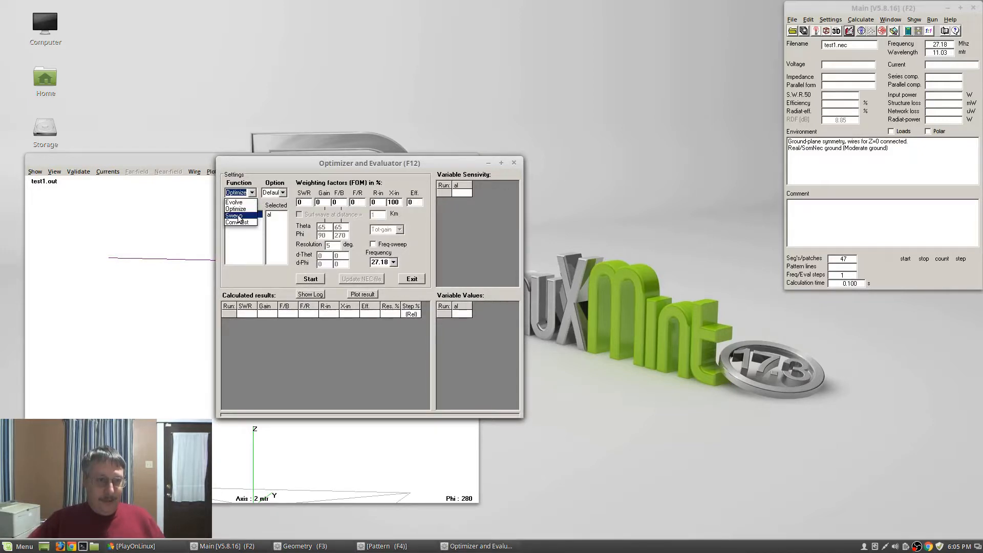
pyautogui.click(239, 213)
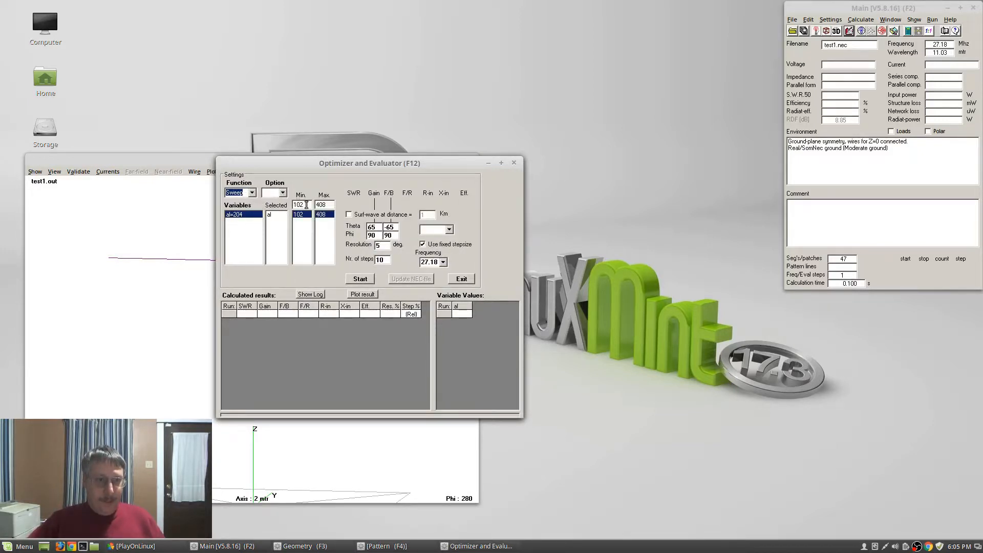
pyautogui.moveTo(305, 205); pyautogui.dragTo(291, 206)
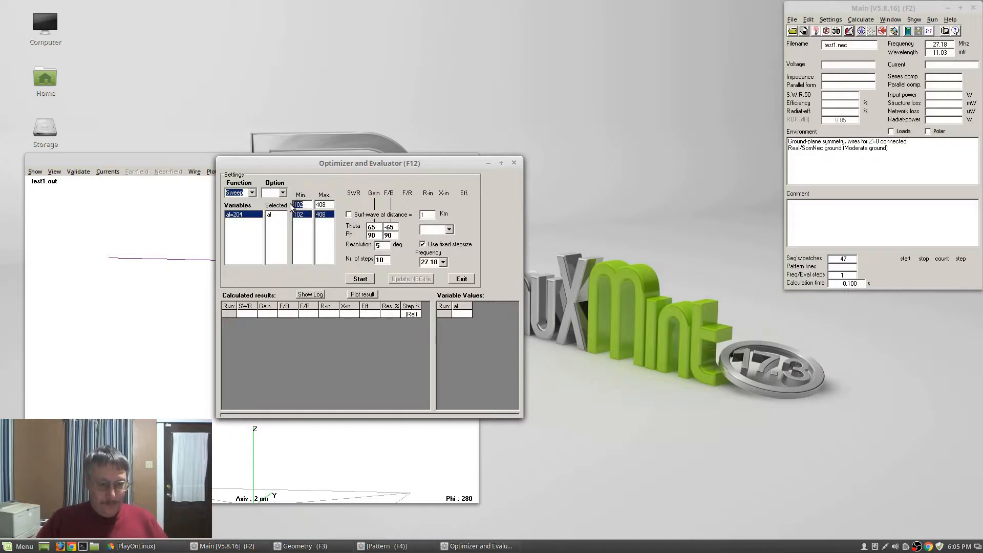
pyautogui.write('200')
pyautogui.press('Tab')
pyautogui.write('210')
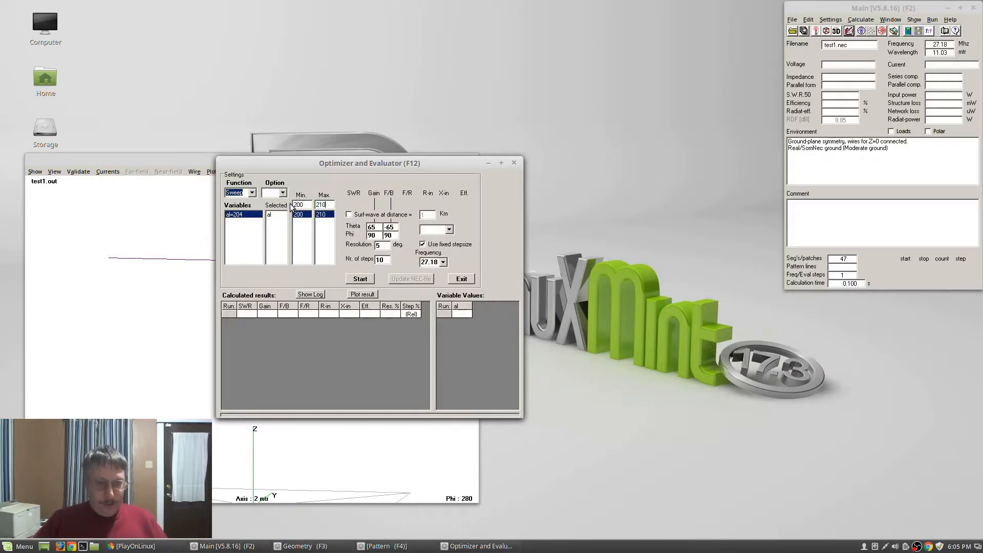
pyautogui.doubleClick(379, 246)
pyautogui.write('1')
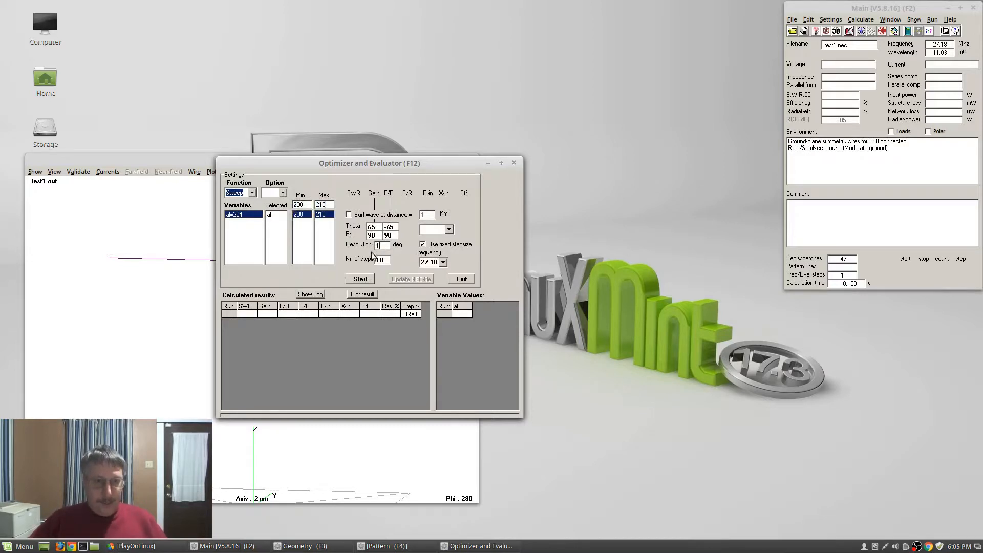
pyautogui.click(361, 278)
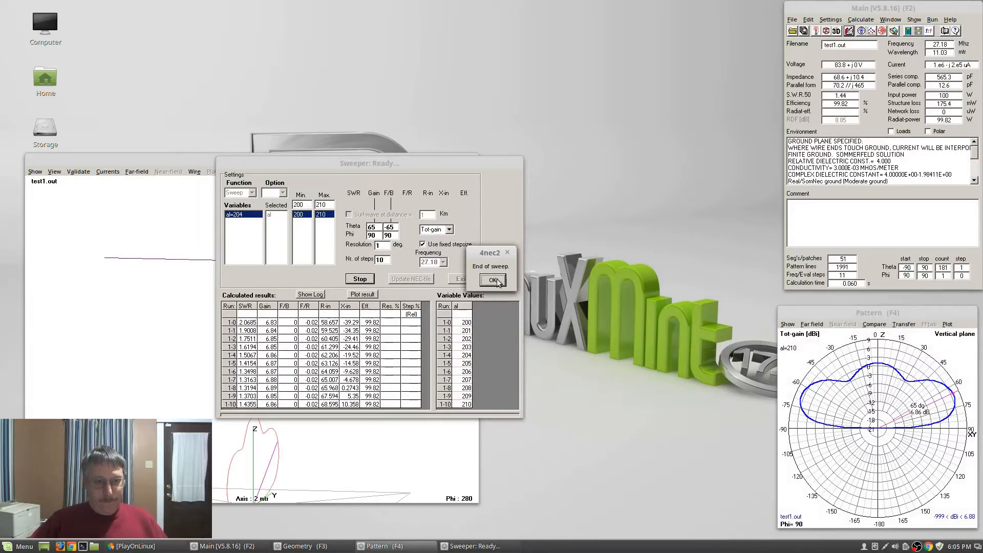
# Dismiss the end-of-sweep notice, hide the SWR plot's point markers, then close the plot
pyautogui.click(494, 281)
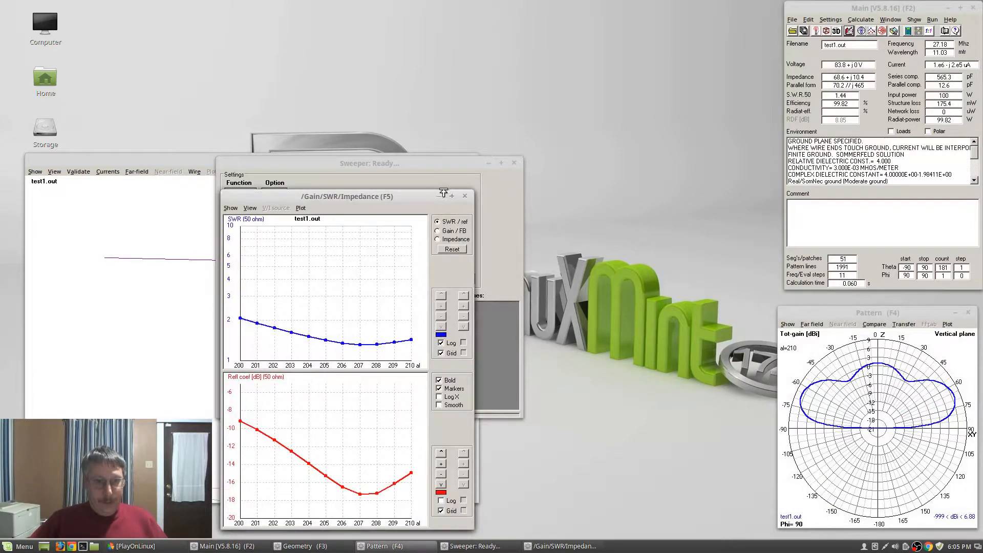
pyautogui.click(248, 207)
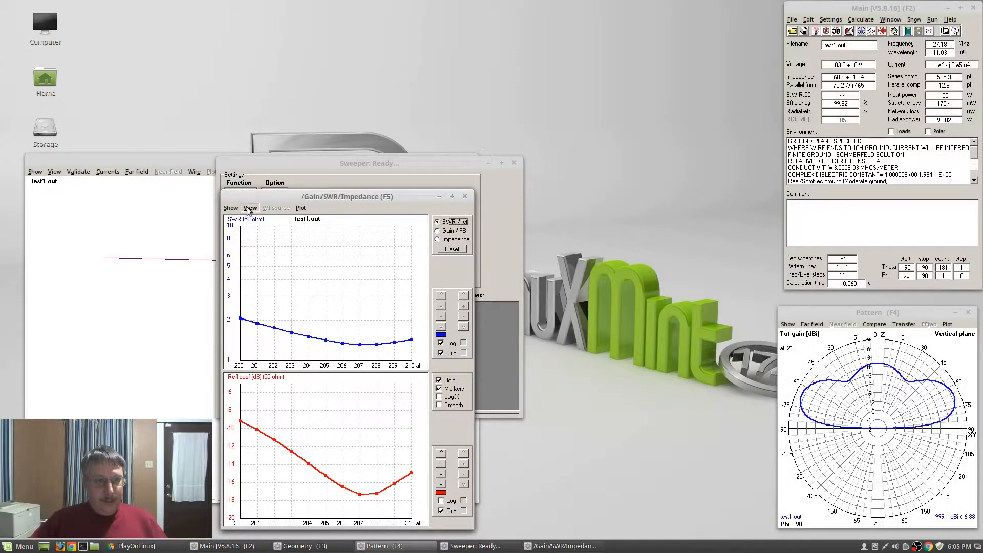
pyautogui.moveTo(237, 210)
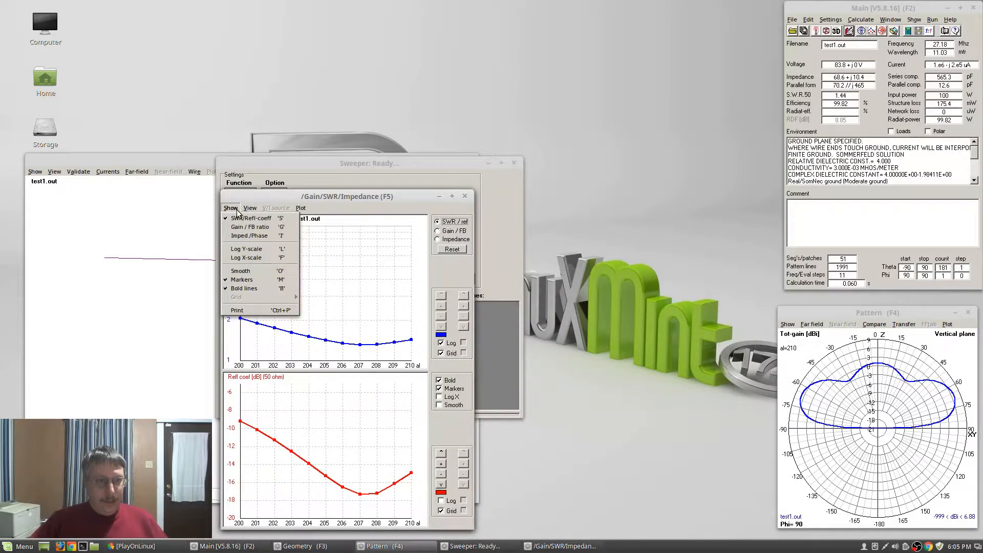
pyautogui.click(244, 280)
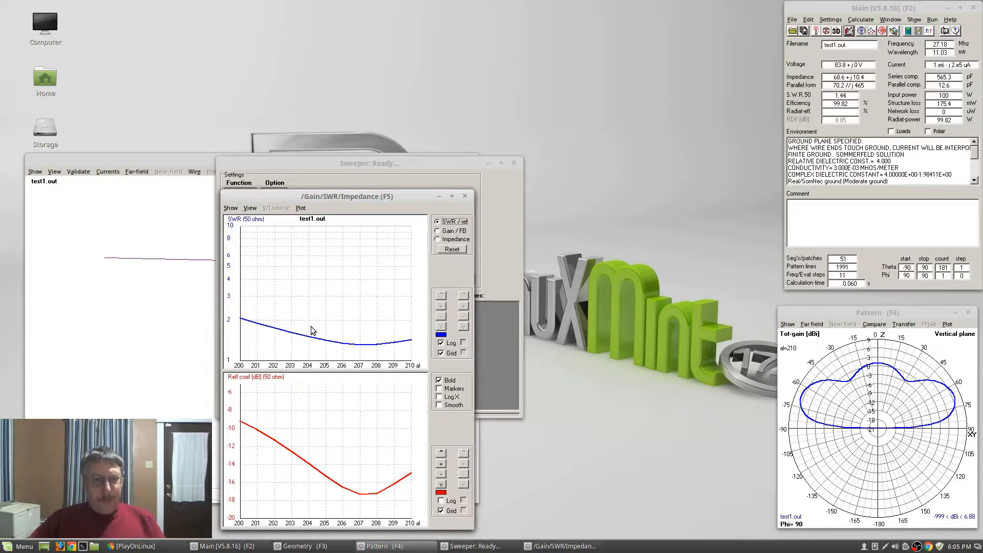
pyautogui.click(465, 196)
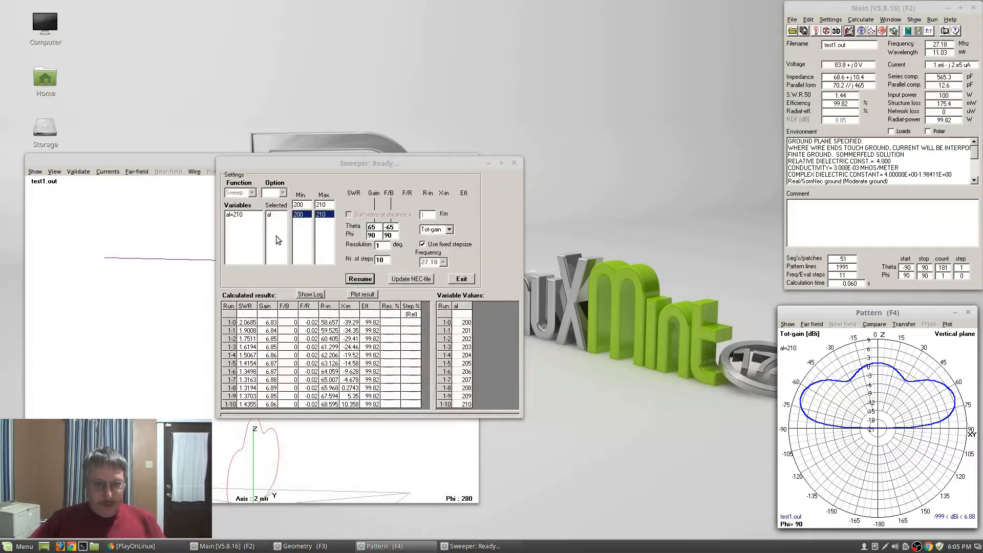
# Rerun the al sweep with Min 207 and Max 208
pyautogui.click(308, 203)
pyautogui.press('BackSpace')
pyautogui.write('7')
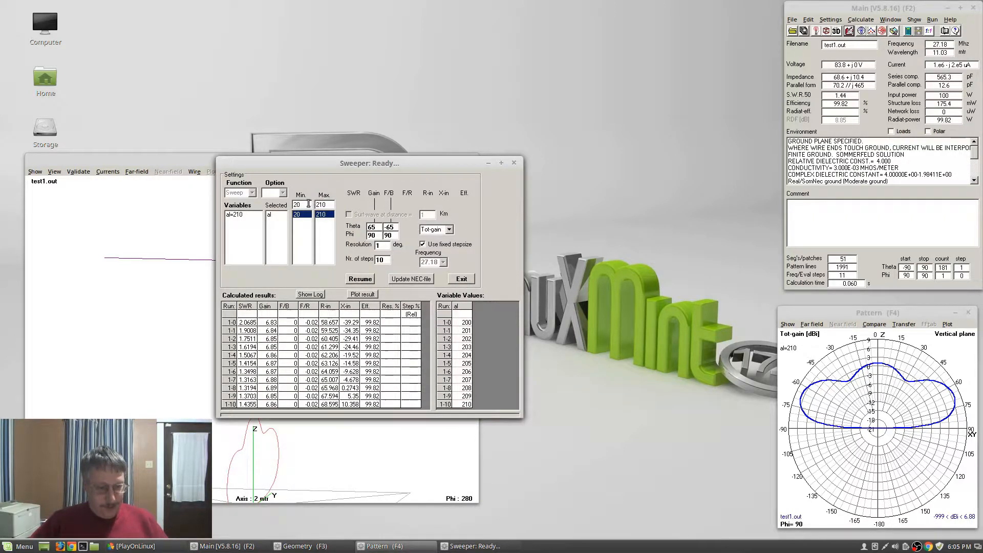
pyautogui.click(329, 204)
pyautogui.press('BackSpace')
pyautogui.press('BackSpace')
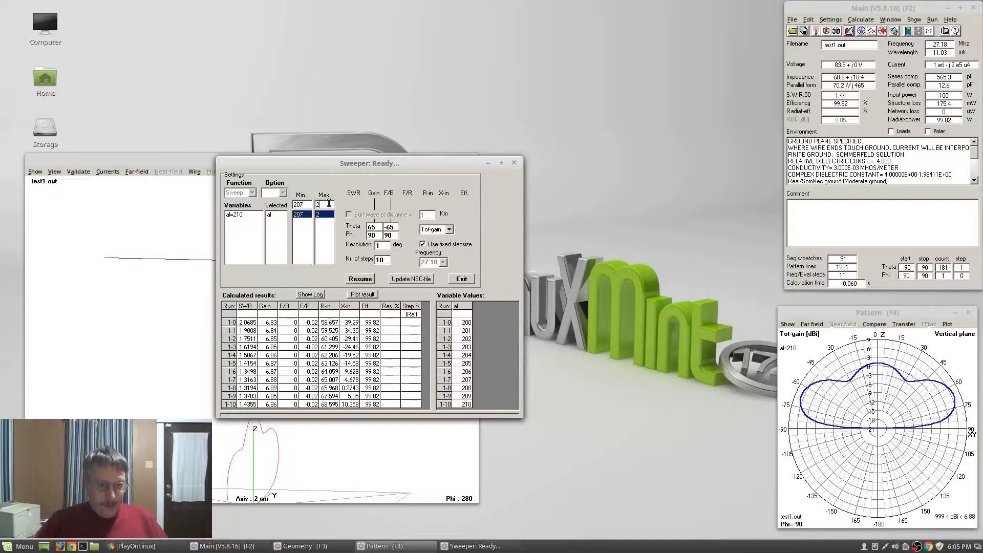
pyautogui.write('08')
pyautogui.click(360, 278)
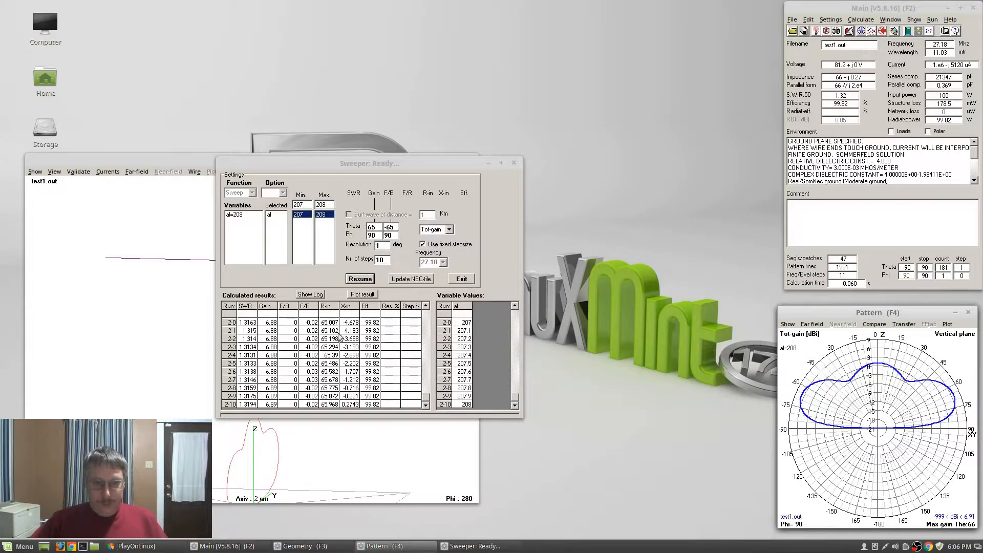
# Change Min to 207.9 and rerun the sweep up to 208
pyautogui.click(305, 205)
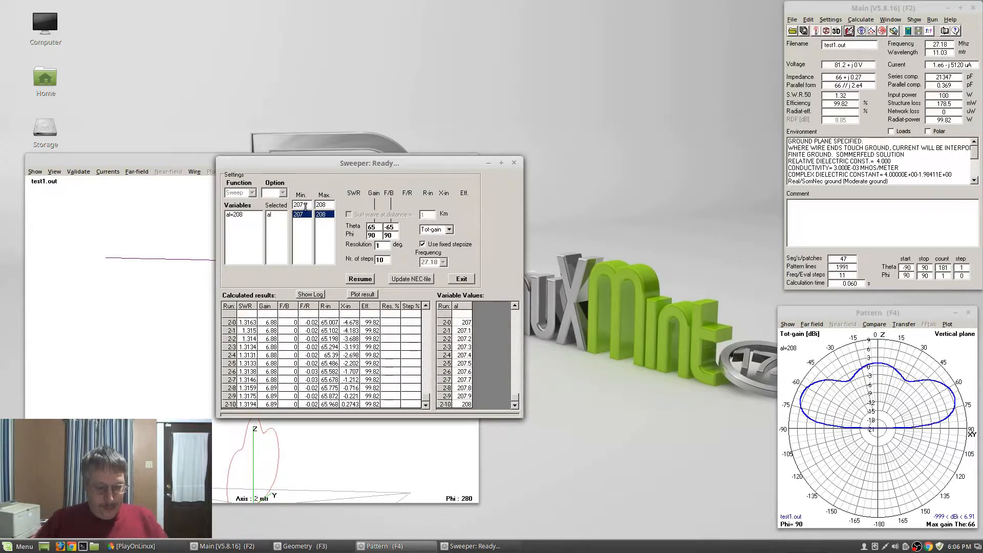
pyautogui.write('.9')
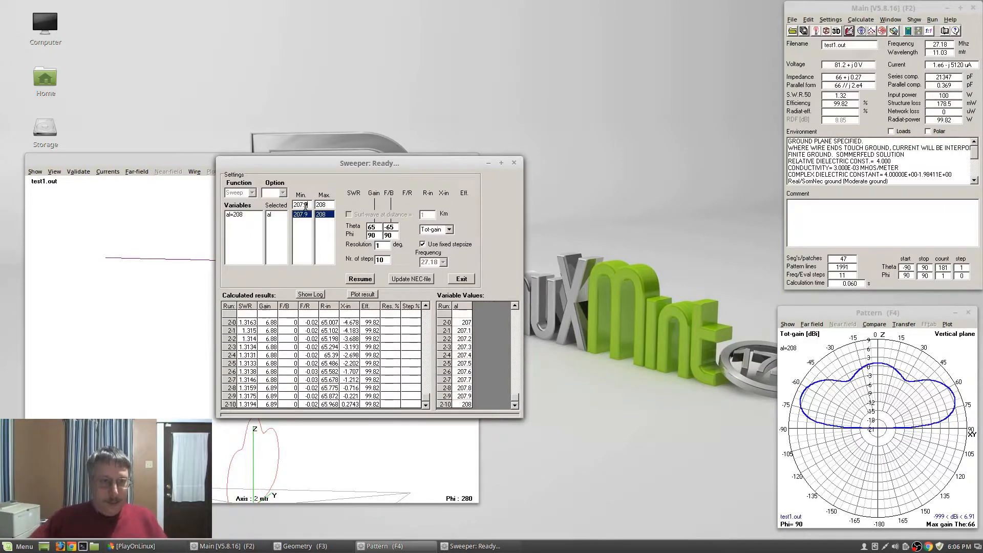
pyautogui.click(359, 279)
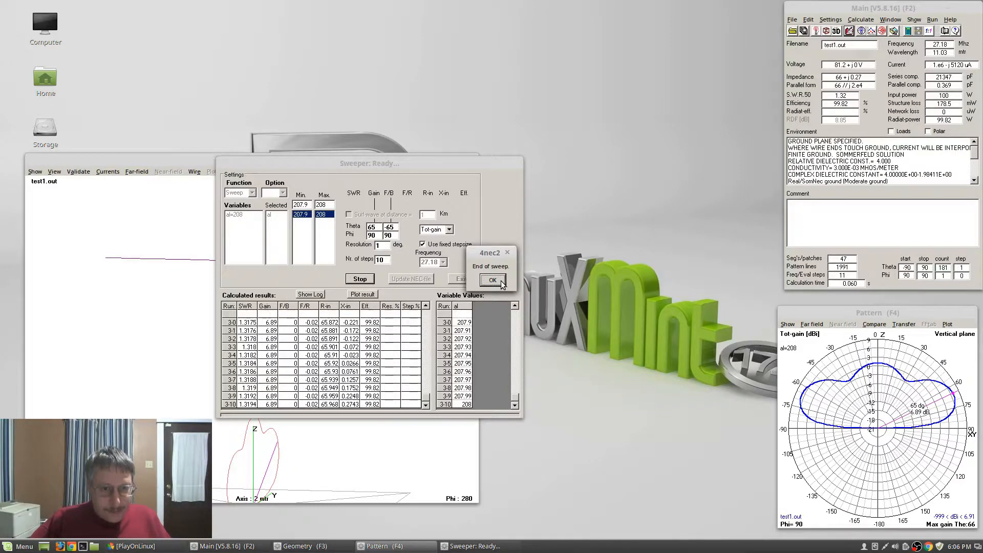
# Rerun the al sweep over 207.94–207.95, dismissing the end-of-sweep notices
pyautogui.click(497, 282)
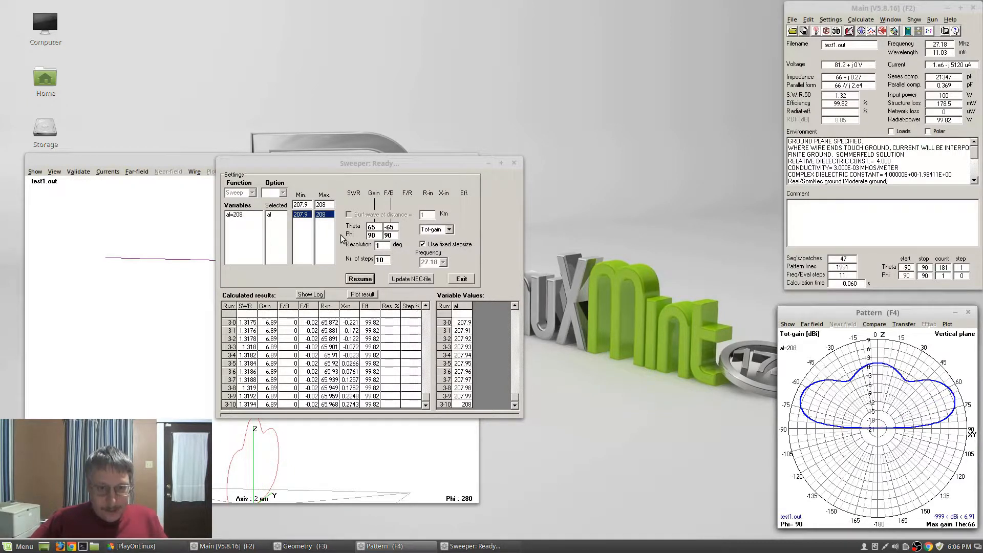
pyautogui.click(309, 206)
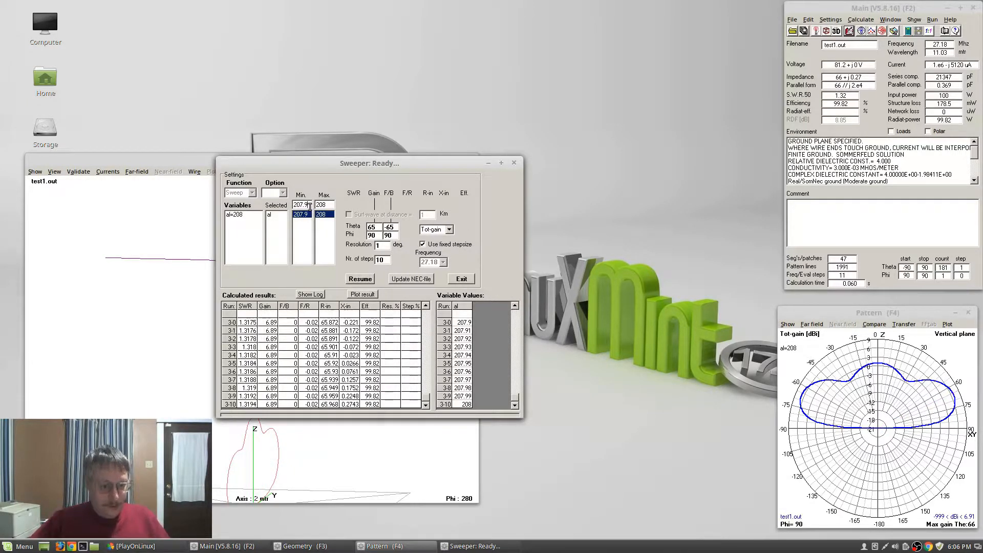
pyautogui.write('4')
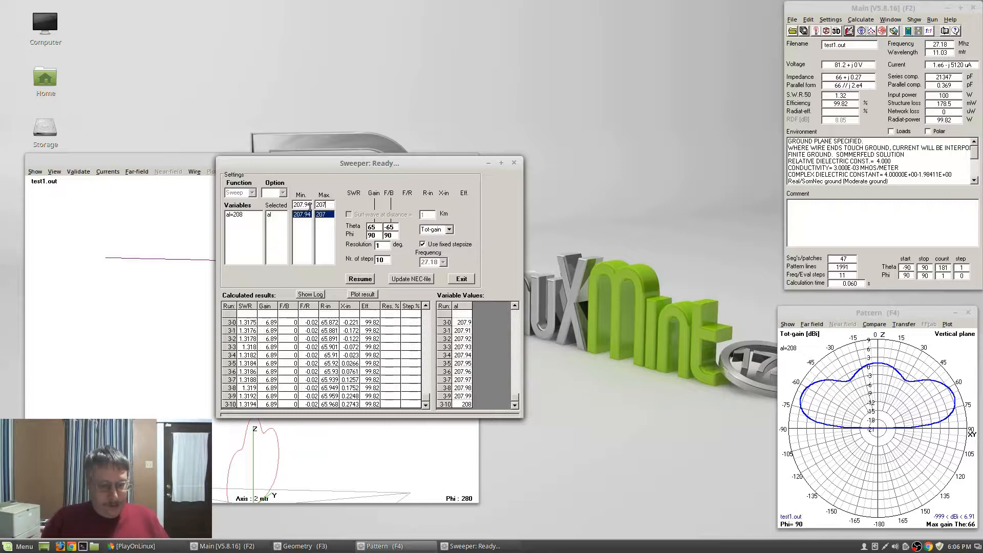
pyautogui.write('95')
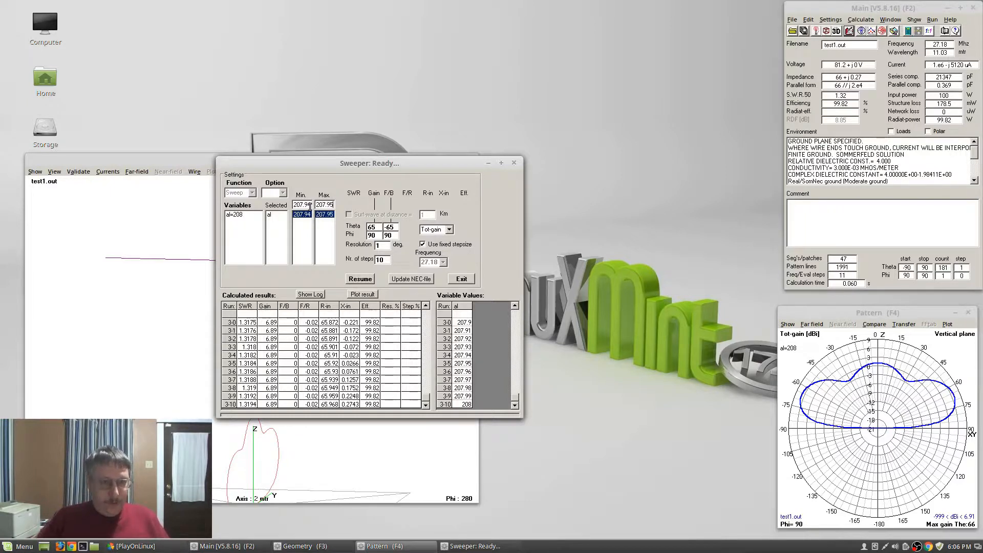
pyautogui.click(363, 281)
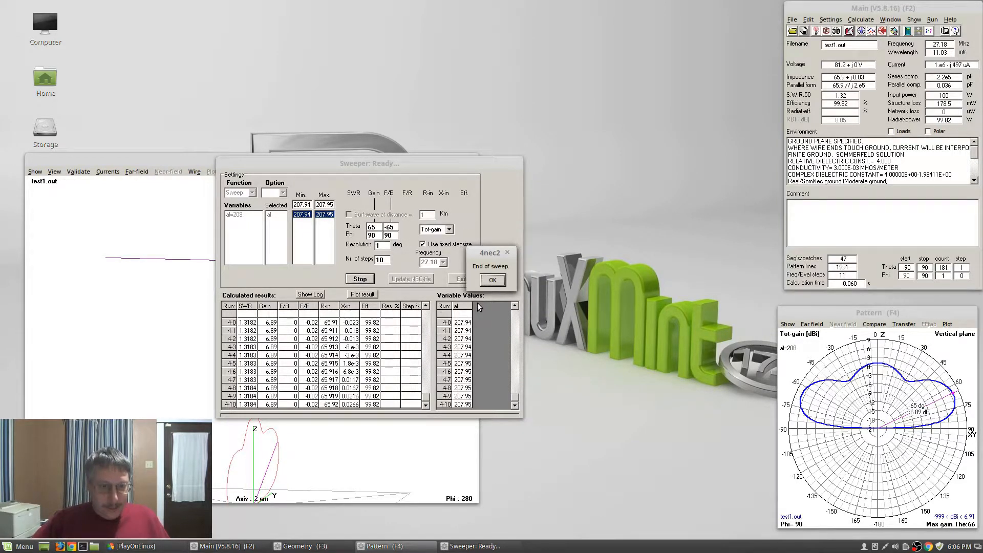
pyautogui.click(491, 280)
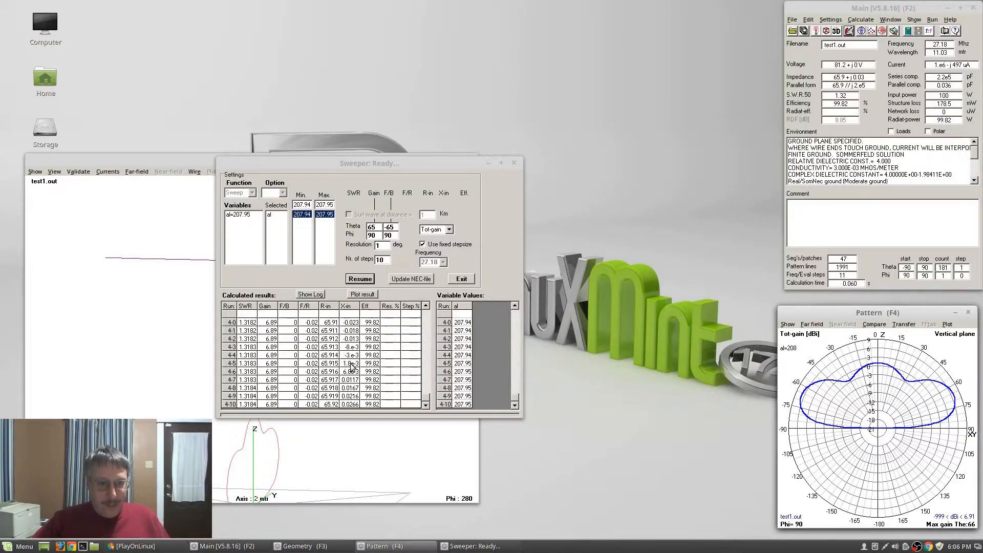
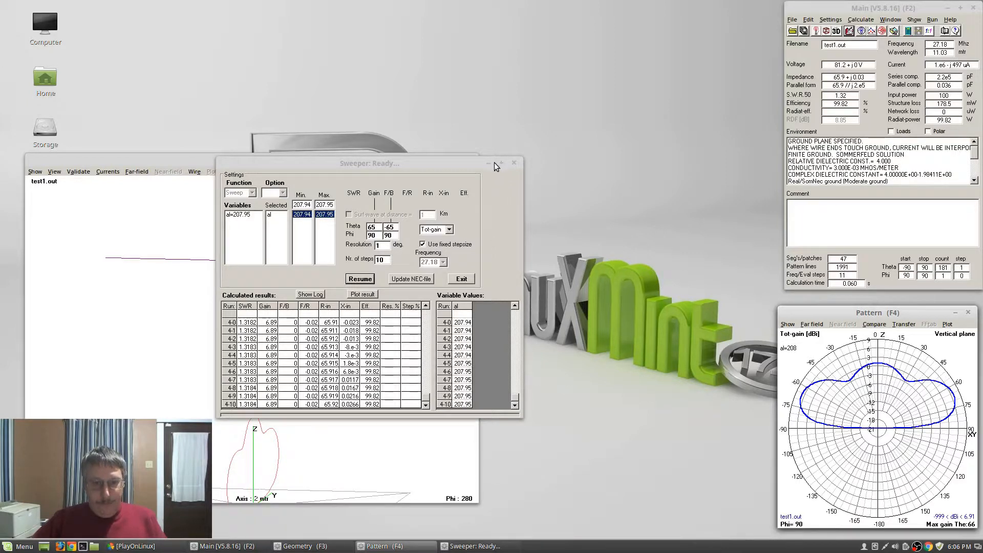
# Close the Sweeper window holding the al length sweep results
pyautogui.click(514, 163)
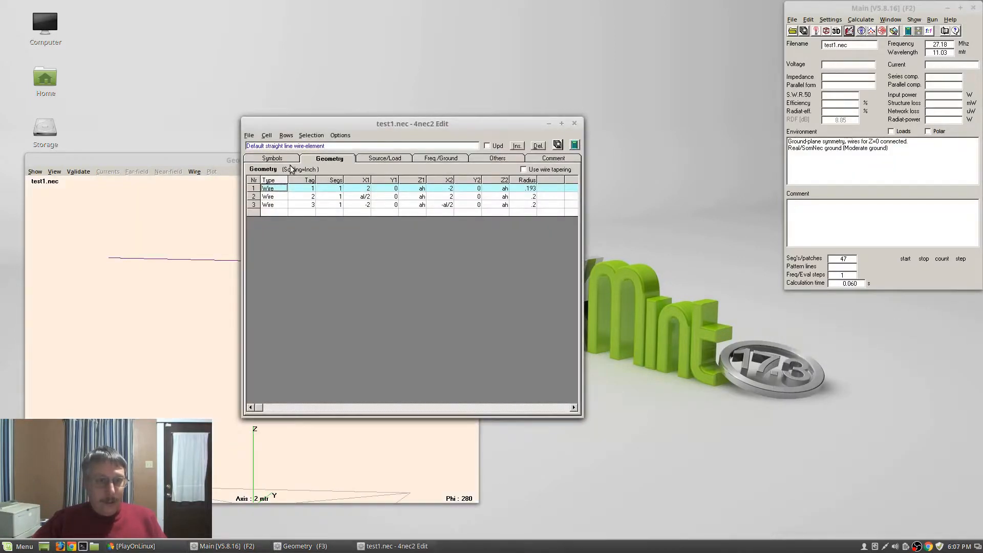
# In the Symbols tab, change the antenna length al to 207.945
pyautogui.click(287, 159)
pyautogui.doubleClick(284, 198)
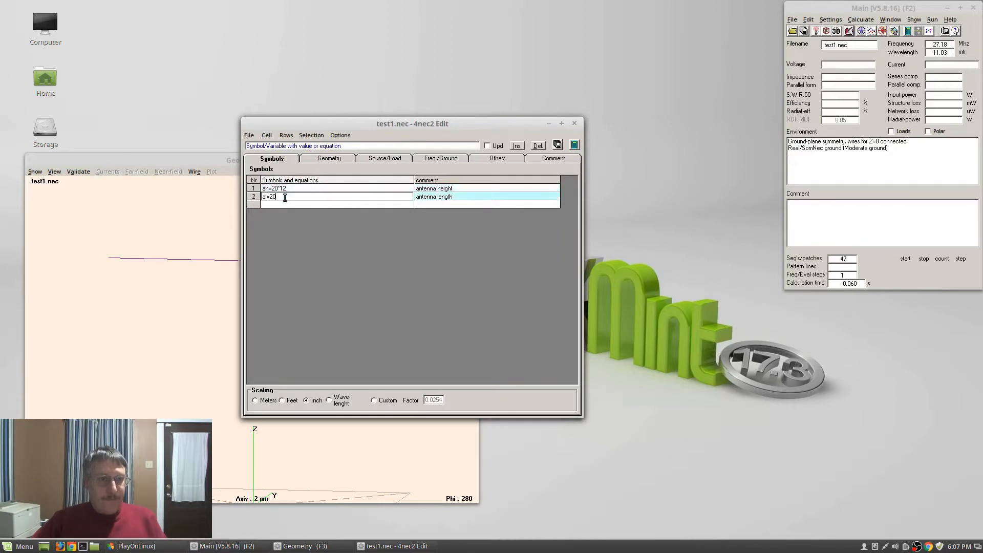
pyautogui.press('BackSpace')
pyautogui.write('7.')
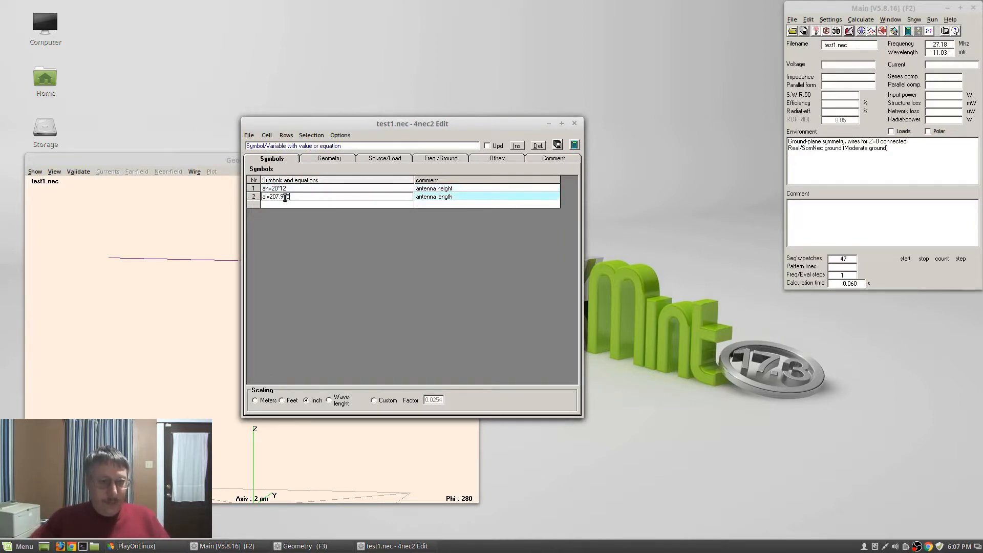
pyautogui.write('945')
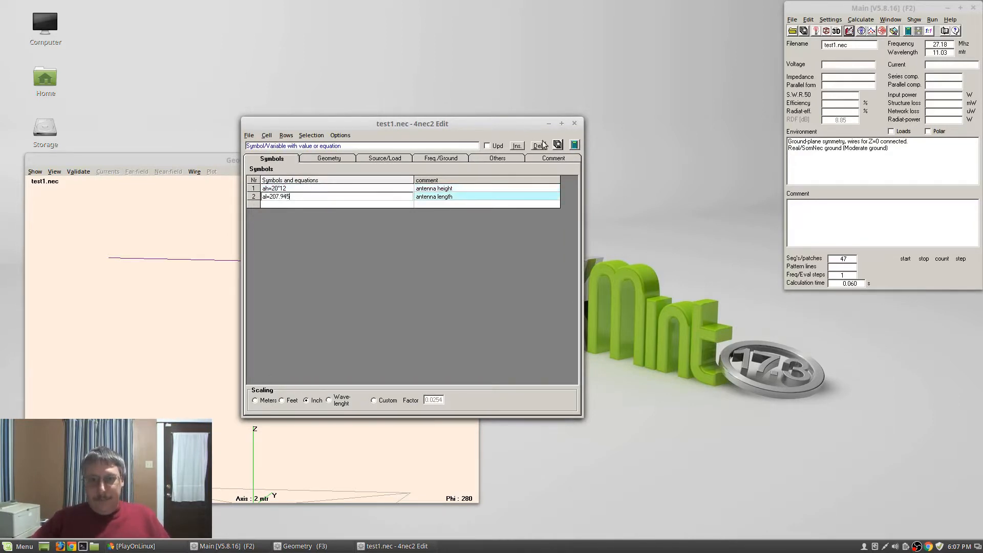
pyautogui.click(558, 146)
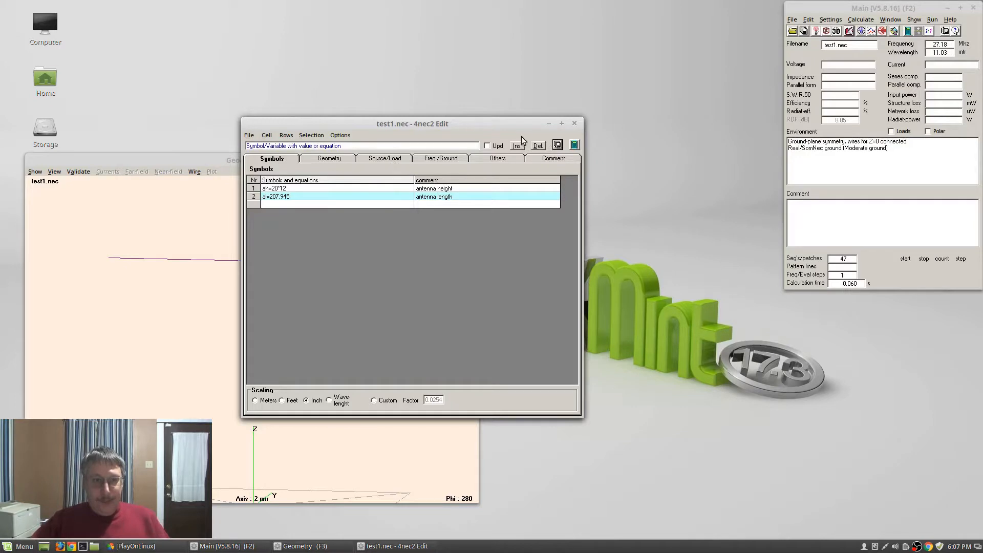
# Apply the edit and generate a far-field pattern for test1 with al=207.945
pyautogui.click(561, 146)
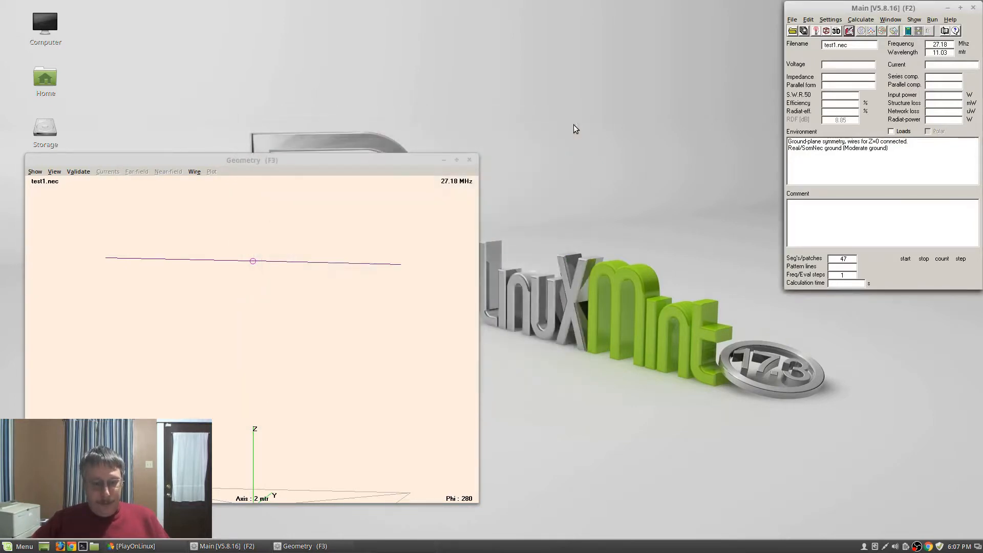
pyautogui.press('F7')
pyautogui.click(241, 149)
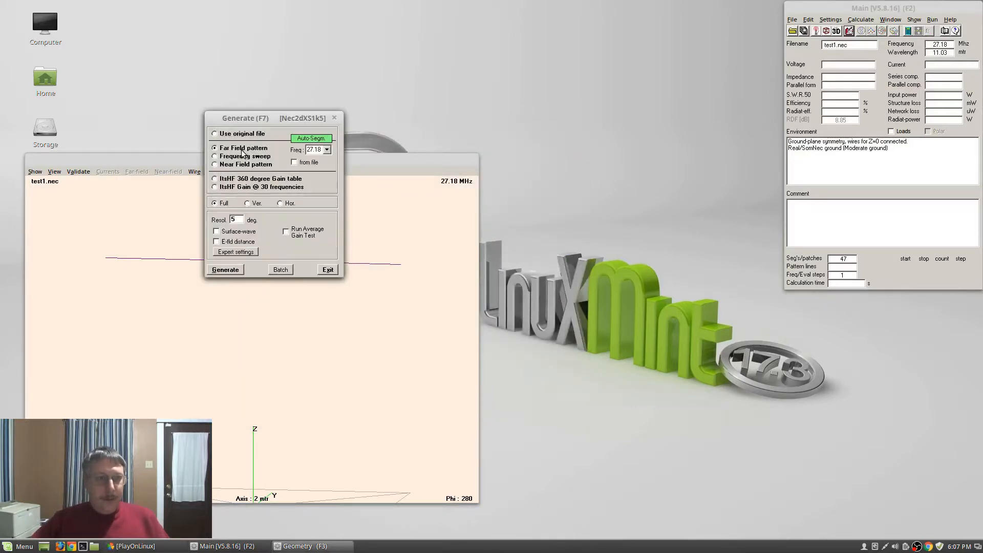
pyautogui.press('Return')
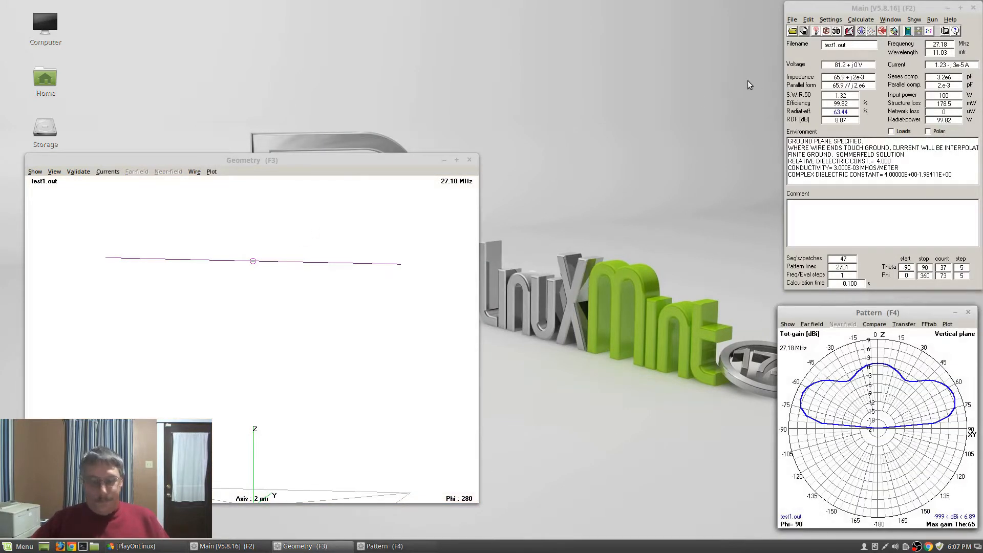
pyautogui.press('F7')
# Run the calculation with the Average Gain Test enabled, accepting the losses-set-to-zero notice
pyautogui.click(299, 233)
pyautogui.press('Return')
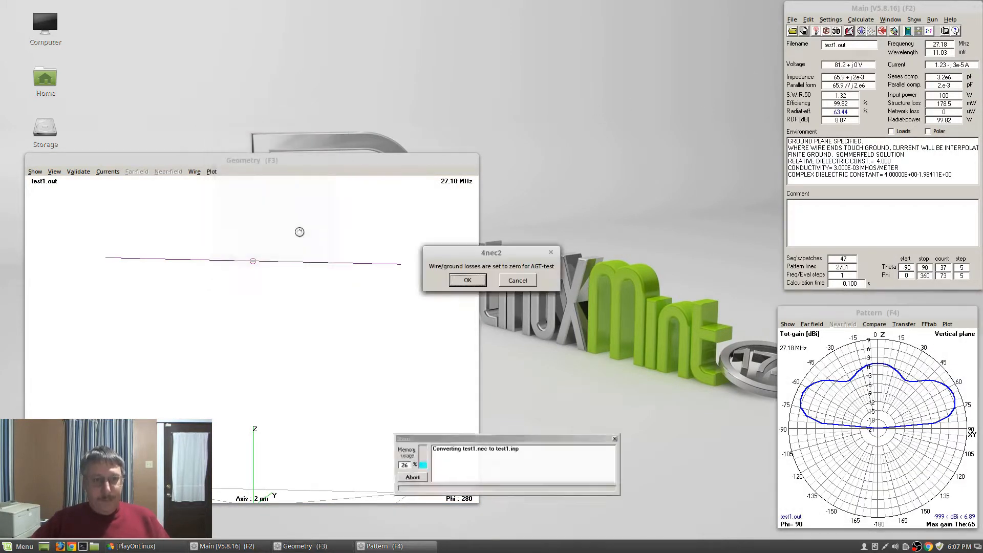
pyautogui.press('Return')
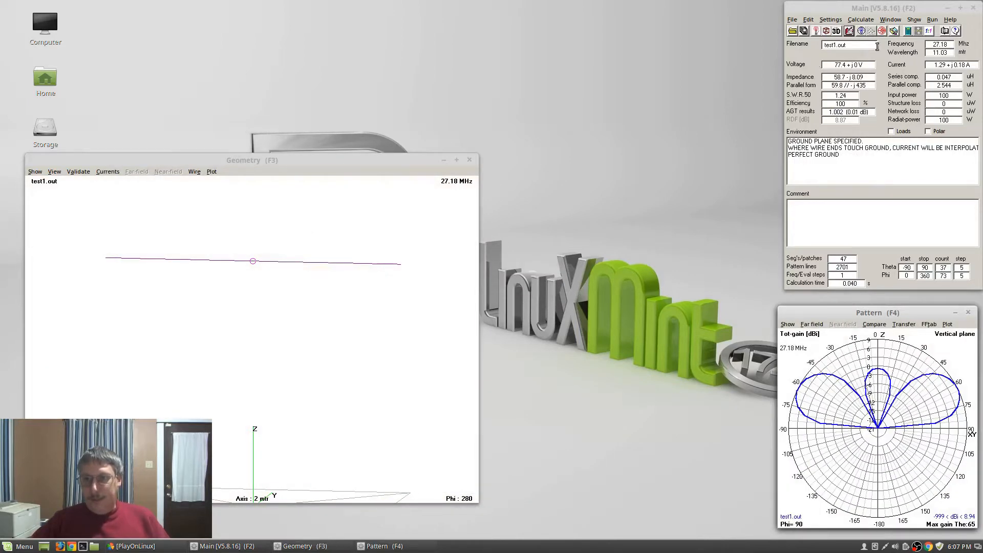
# Change wire 1's radius to .191 in the Geometry tab and apply it
pyautogui.click(849, 31)
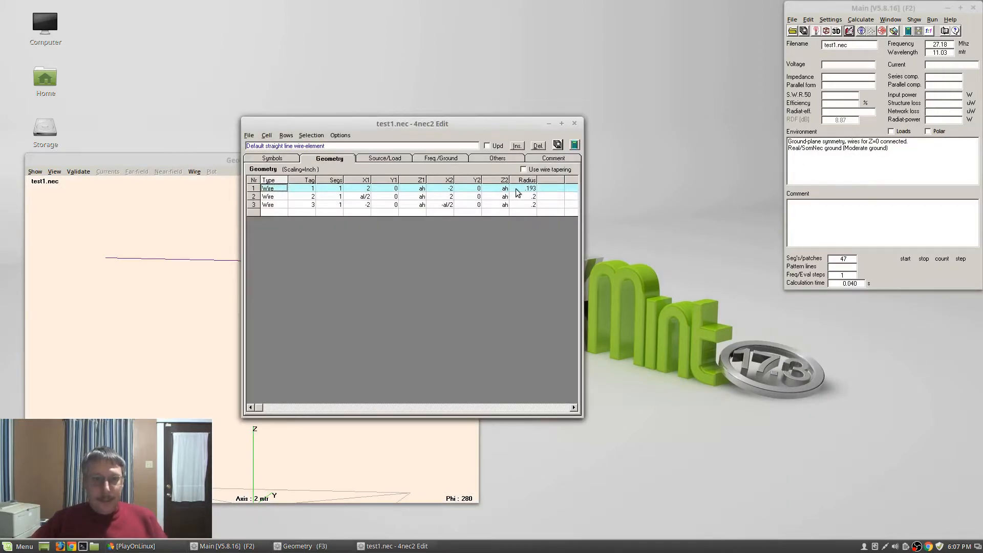
pyautogui.click(528, 189)
pyautogui.write('1')
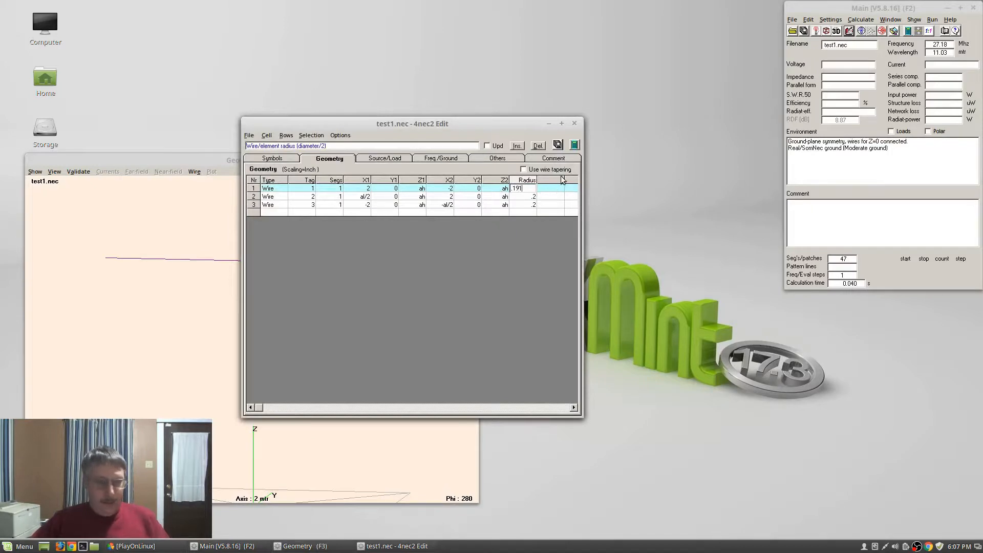
pyautogui.click(557, 146)
pyautogui.click(578, 123)
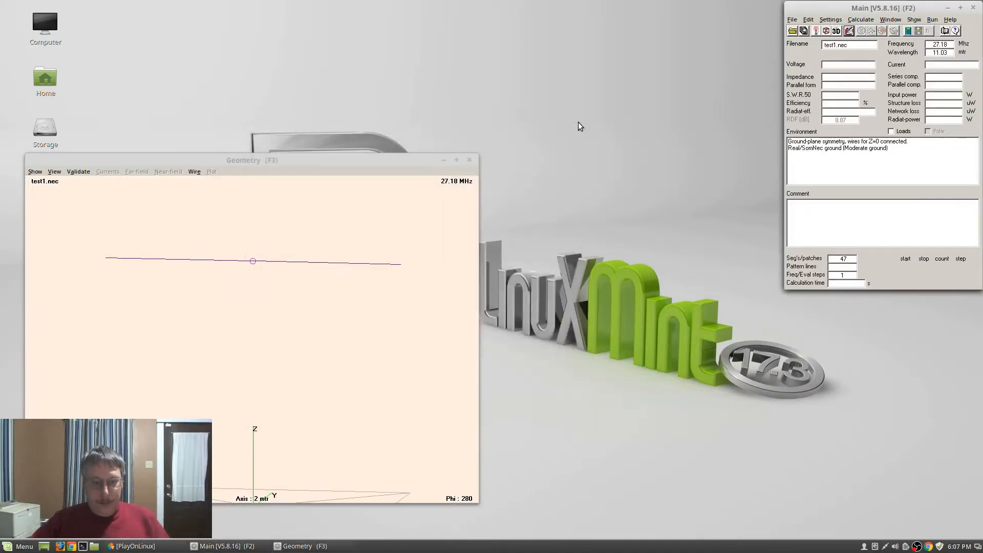
# Rerun the average gain test and the far-field calculation over real ground
pyautogui.press('F7')
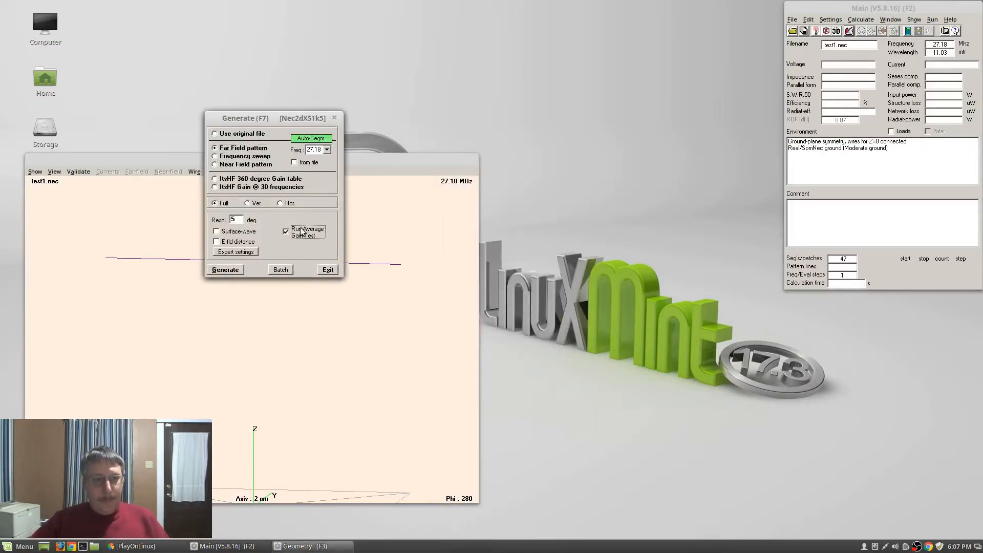
pyautogui.press('Return')
pyautogui.press('Return')
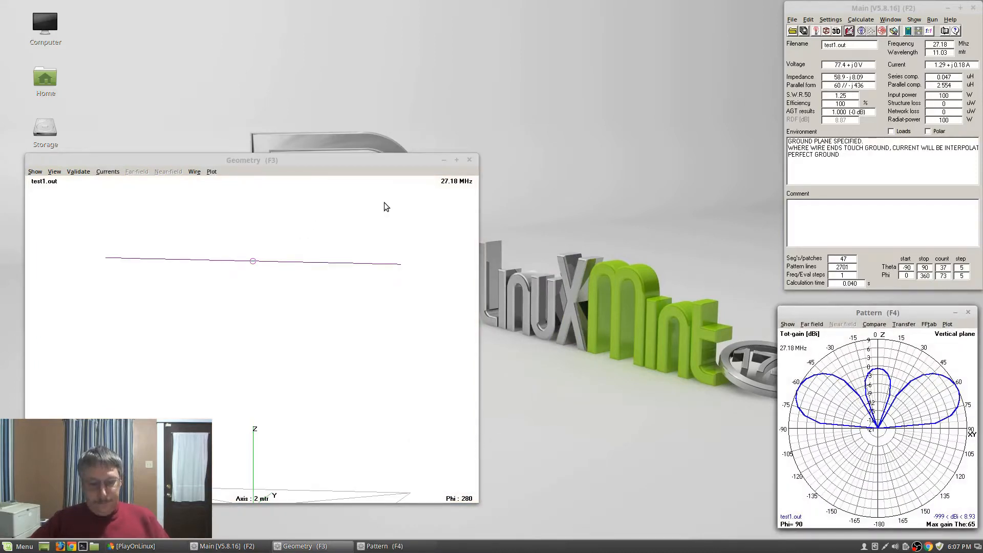
pyautogui.press('F7')
pyautogui.press('Return')
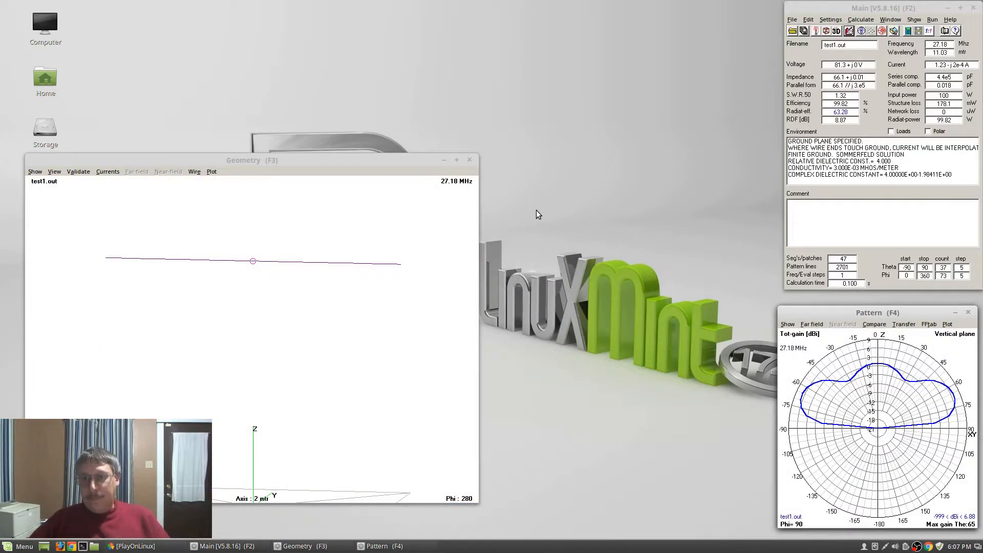
pyautogui.press('F6')
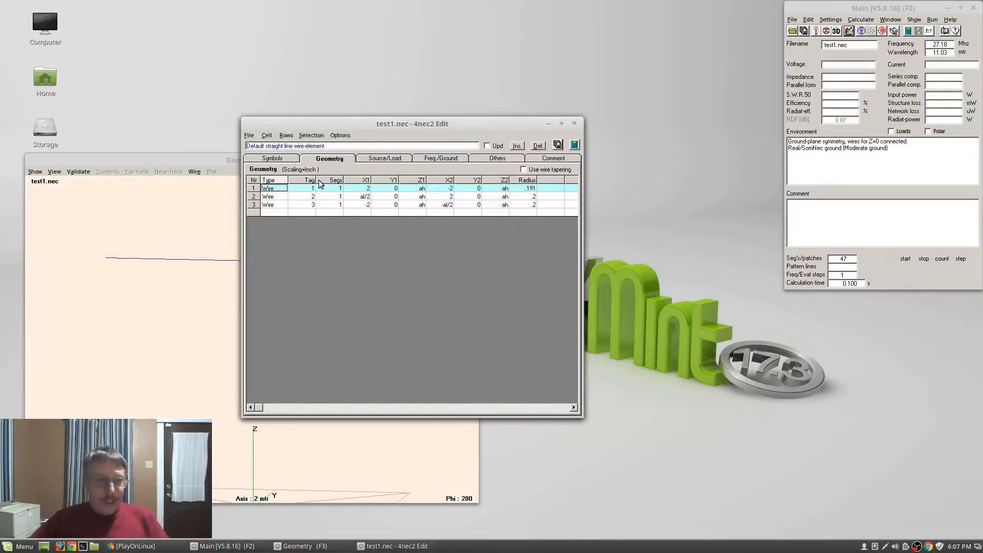
# Set al to 207.95 and regenerate the far-field pattern
pyautogui.click(288, 160)
pyautogui.click(296, 196)
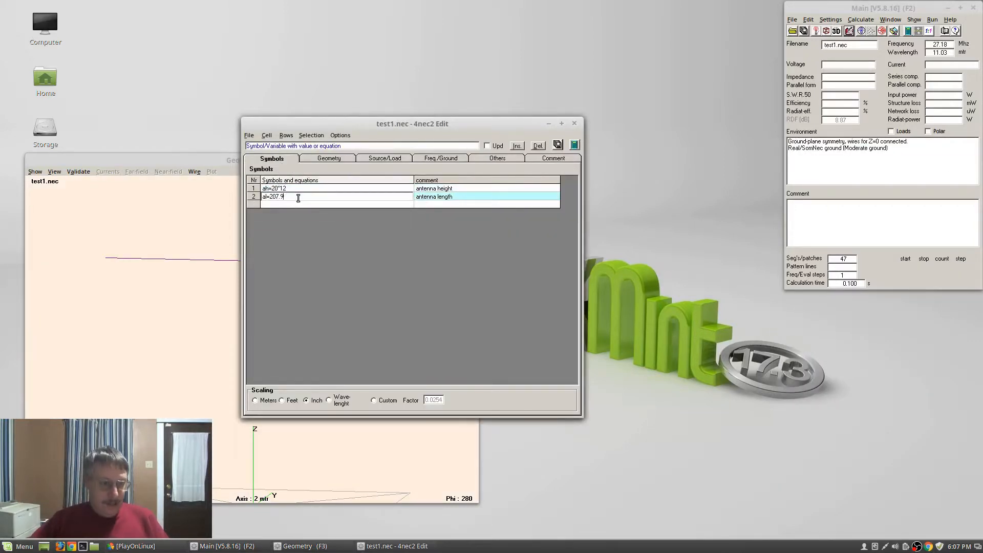
pyautogui.write('5')
pyautogui.press('Return')
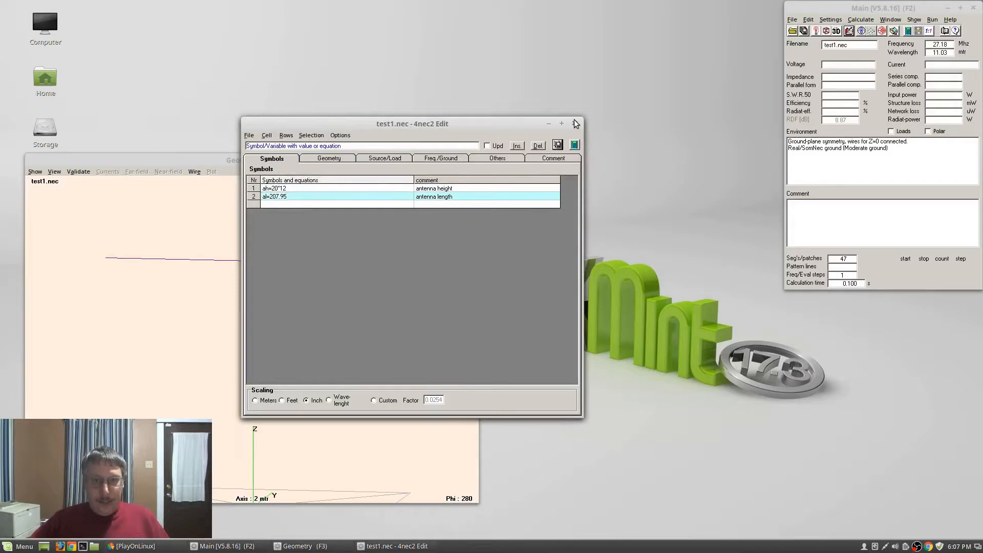
pyautogui.click(576, 123)
pyautogui.press('F7')
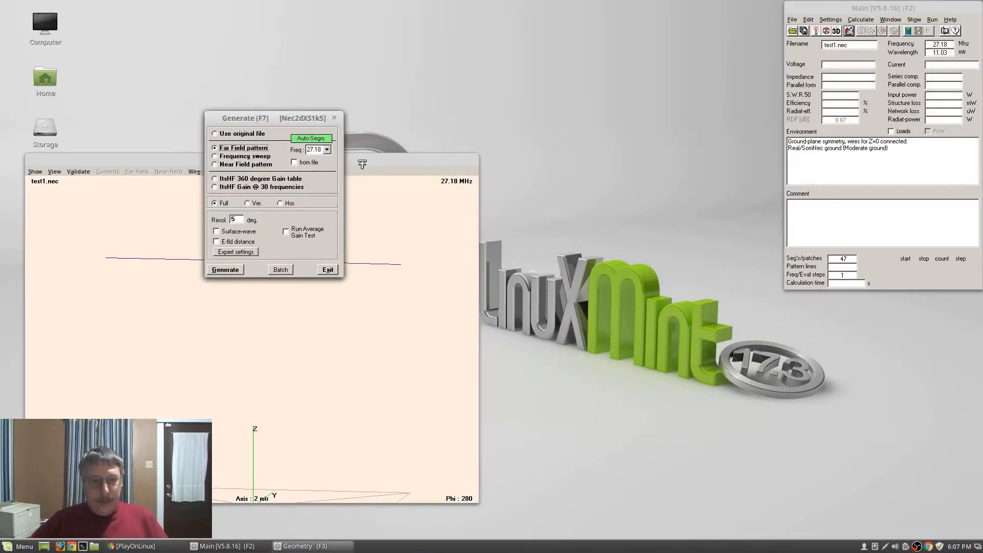
pyautogui.press('Return')
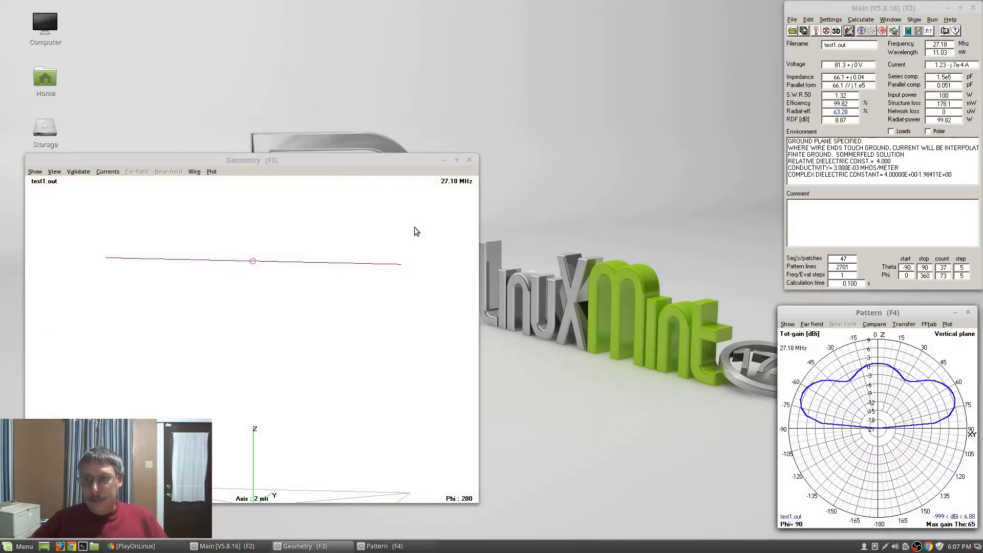
# Change al to 207.947 and regenerate the far-field pattern
pyautogui.click(851, 31)
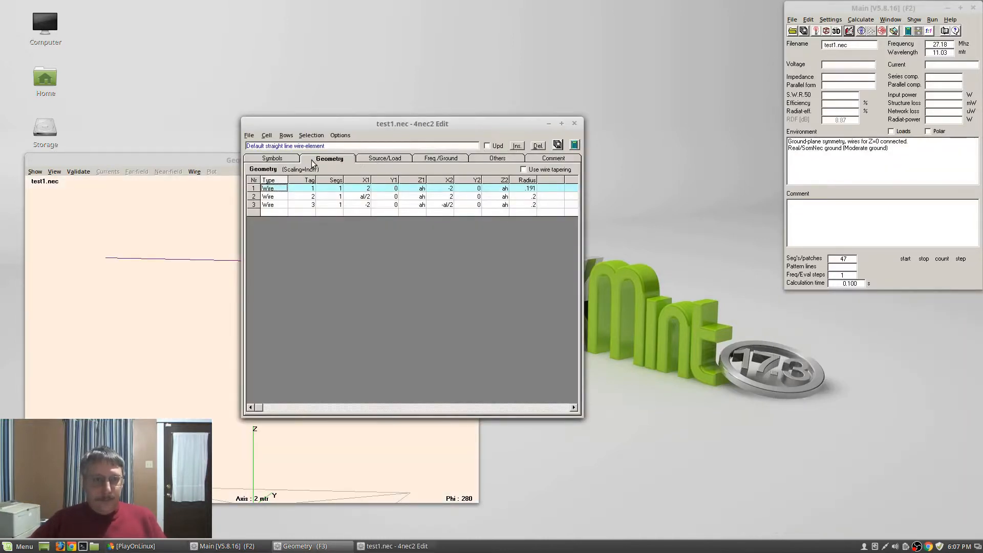
pyautogui.click(271, 159)
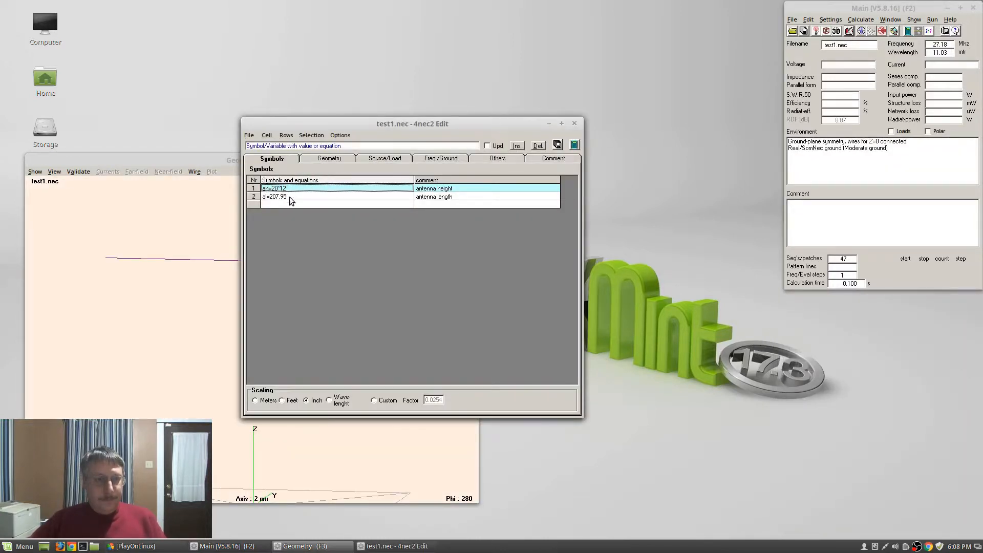
pyautogui.click(291, 199)
pyautogui.press('BackSpace')
pyautogui.write('47')
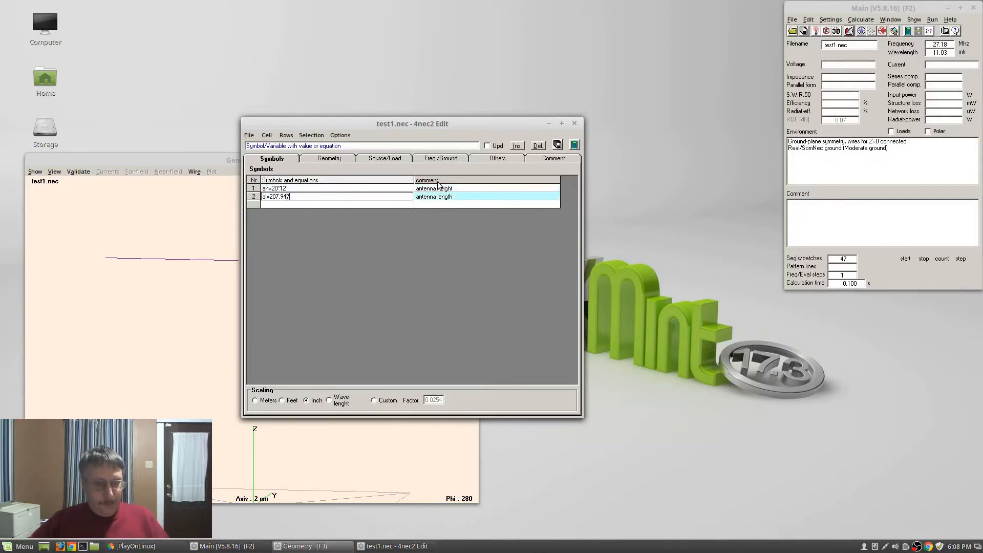
pyautogui.press('Return')
pyautogui.click(574, 124)
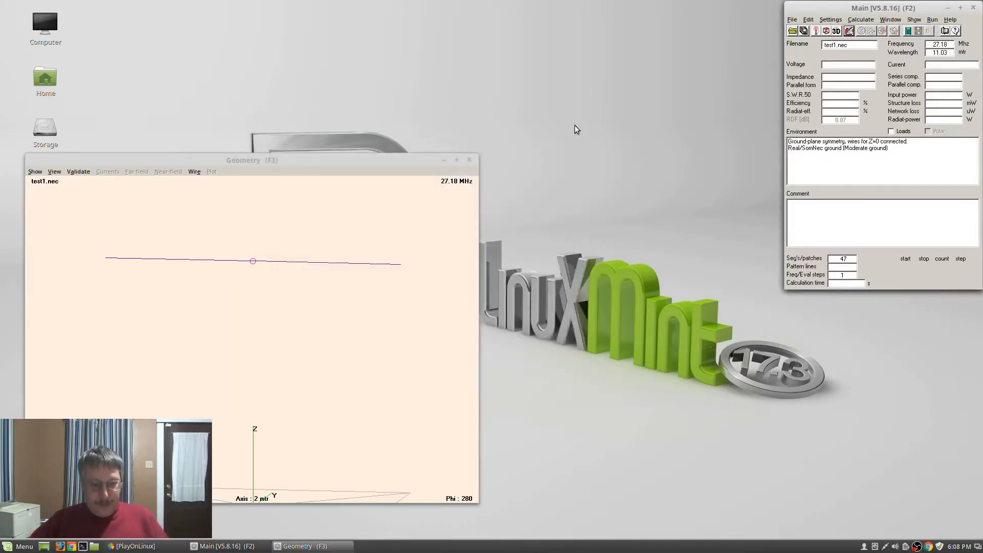
pyautogui.press('F7')
pyautogui.press('Return')
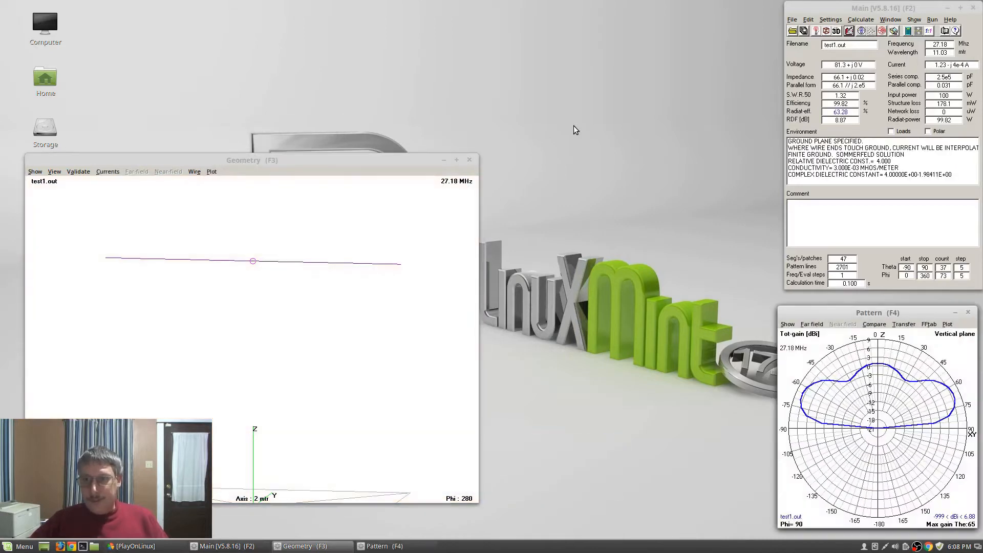
# Change al to 207.946 and regenerate the far-field pattern
pyautogui.click(849, 31)
pyautogui.click(296, 159)
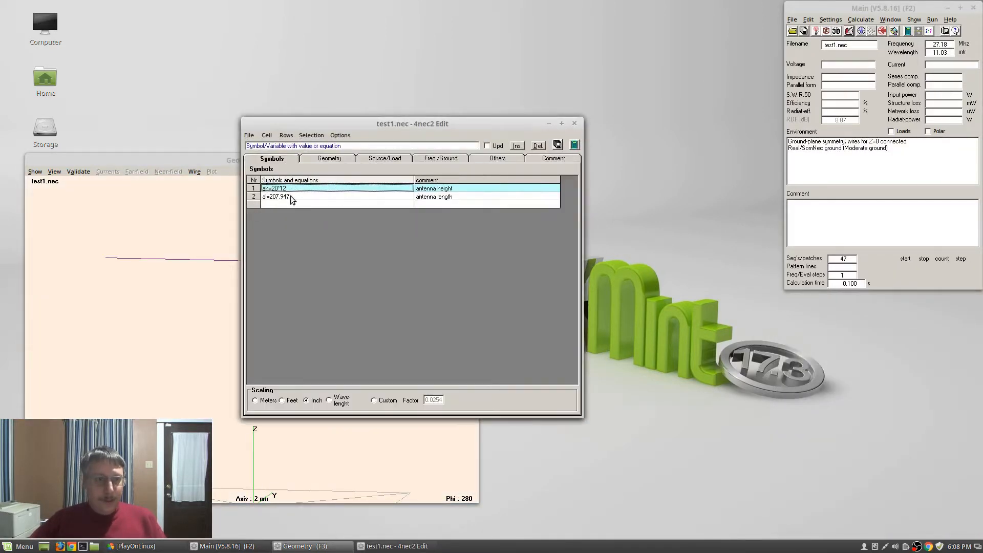
pyautogui.click(290, 196)
pyautogui.press('BackSpace')
pyautogui.write('6')
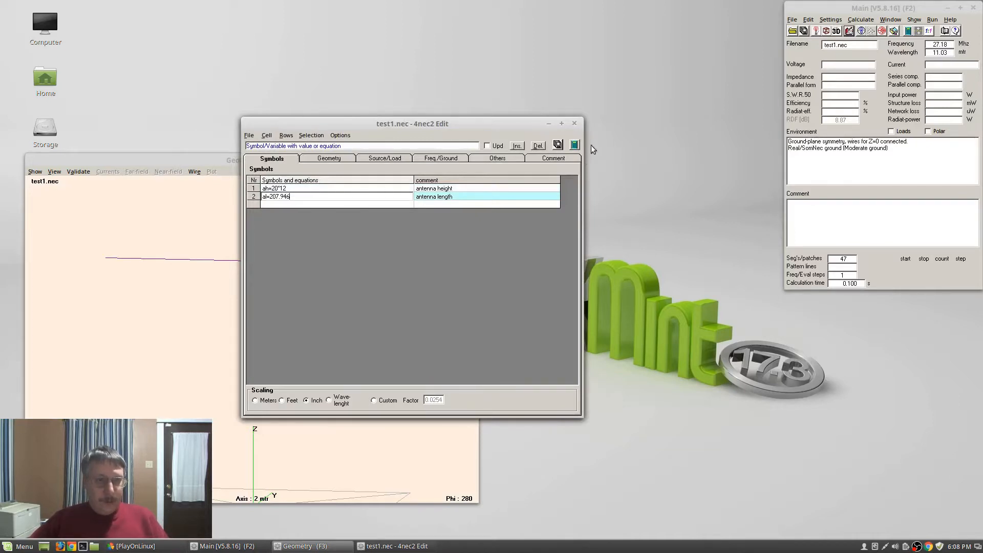
pyautogui.click(560, 144)
pyautogui.click(575, 124)
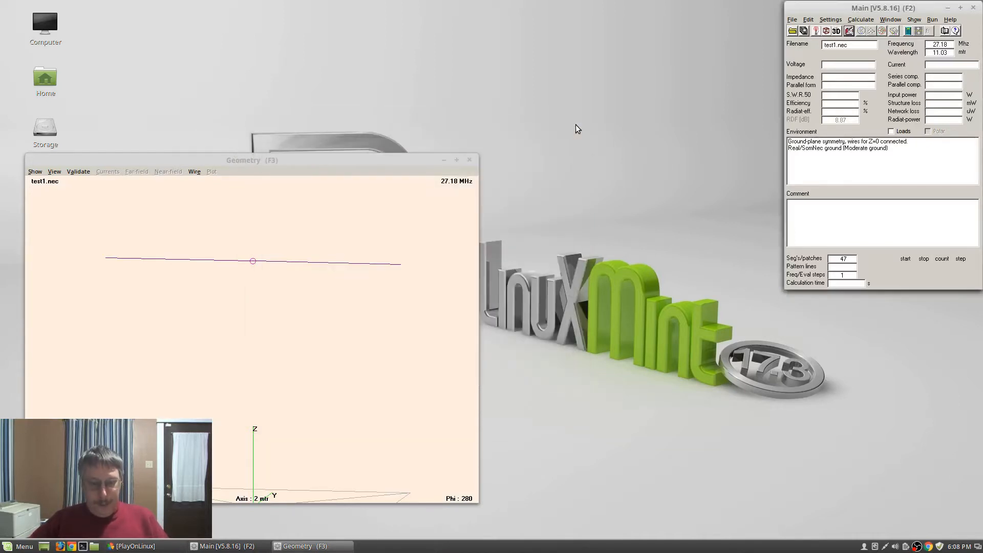
pyautogui.press('Return')
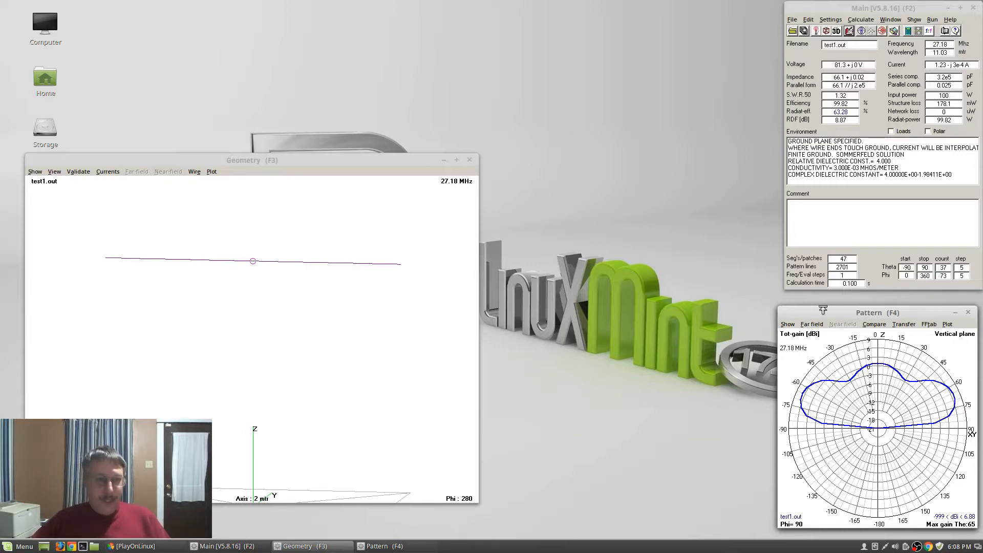
# Capture the vertical-plane pattern plot, save it as test1.bmp, and bring up the home folder
pyautogui.click(786, 325)
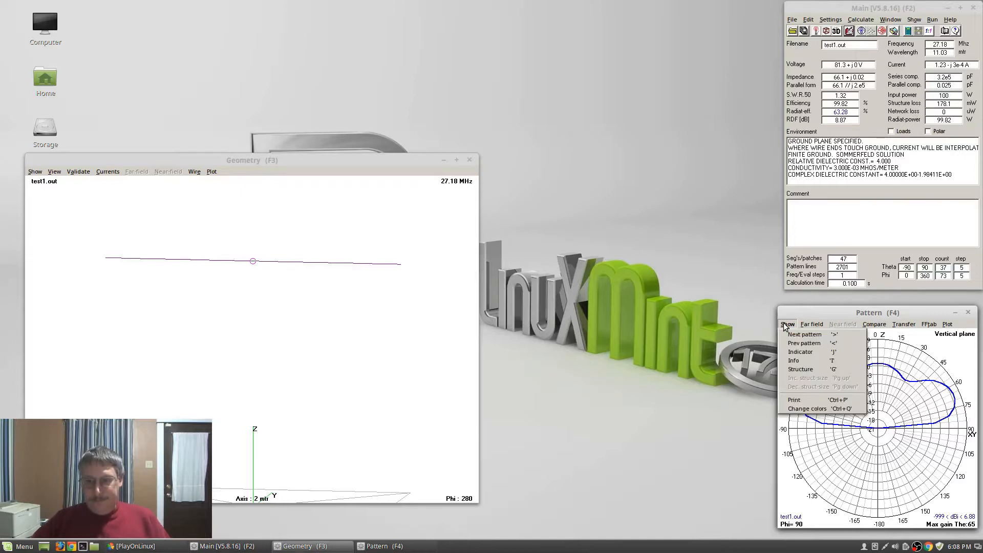
pyautogui.click(793, 400)
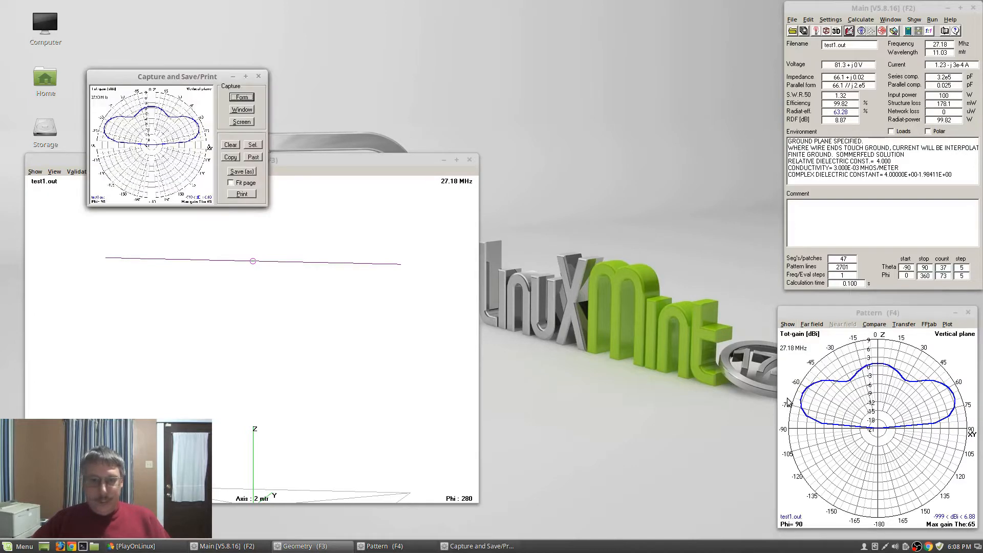
pyautogui.click(242, 172)
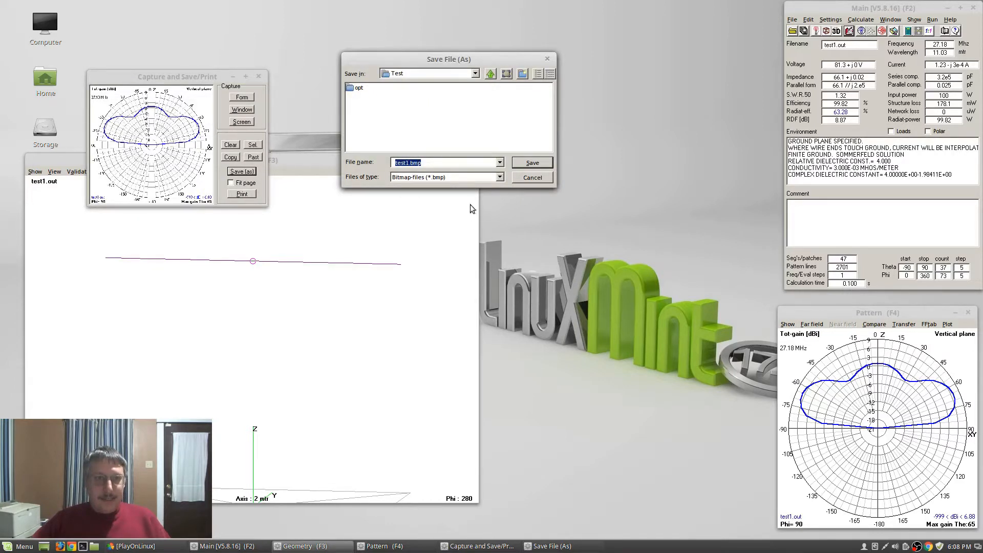
pyautogui.click(523, 164)
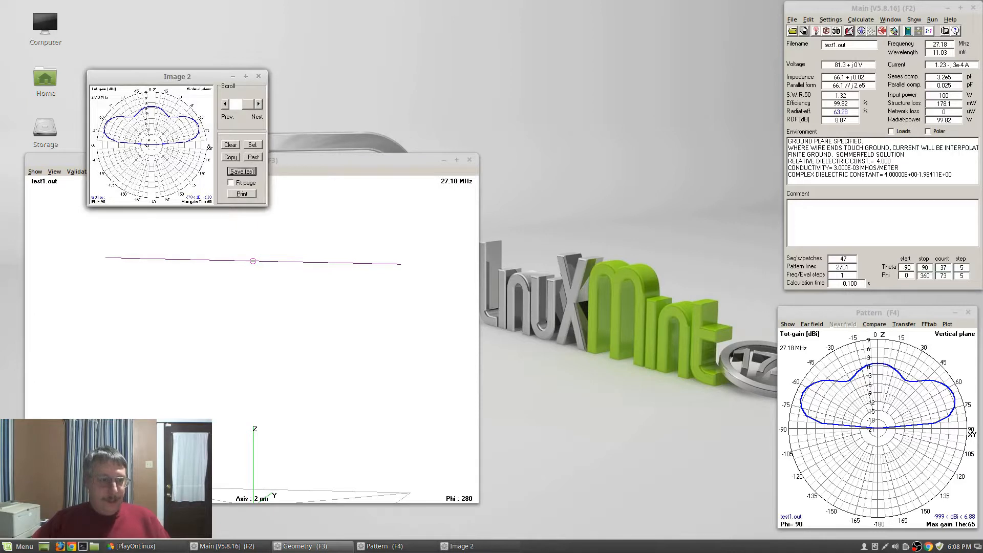
pyautogui.click(95, 548)
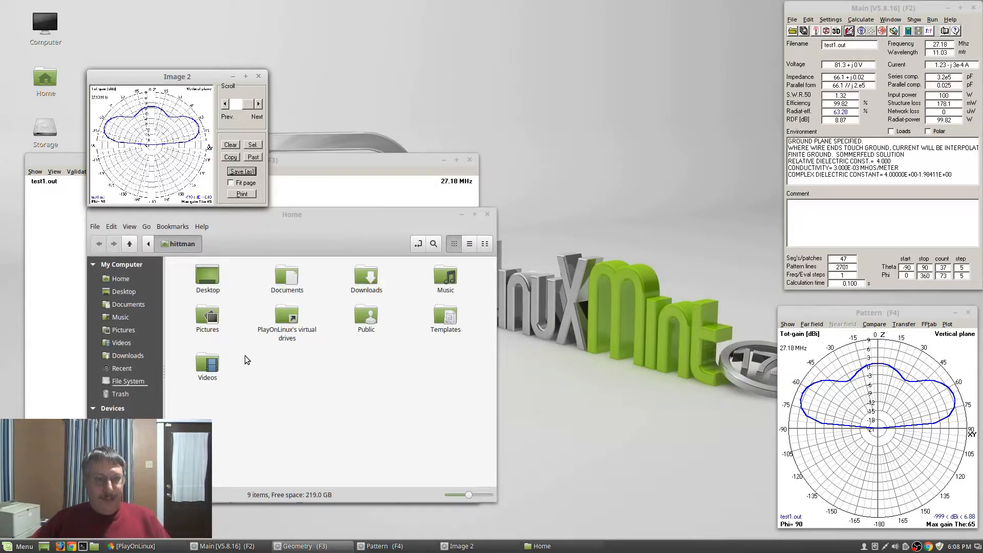
# In Nemo preferences, set the tree view to show only folders, then review the view options
pyautogui.click(146, 228)
pyautogui.moveTo(129, 229)
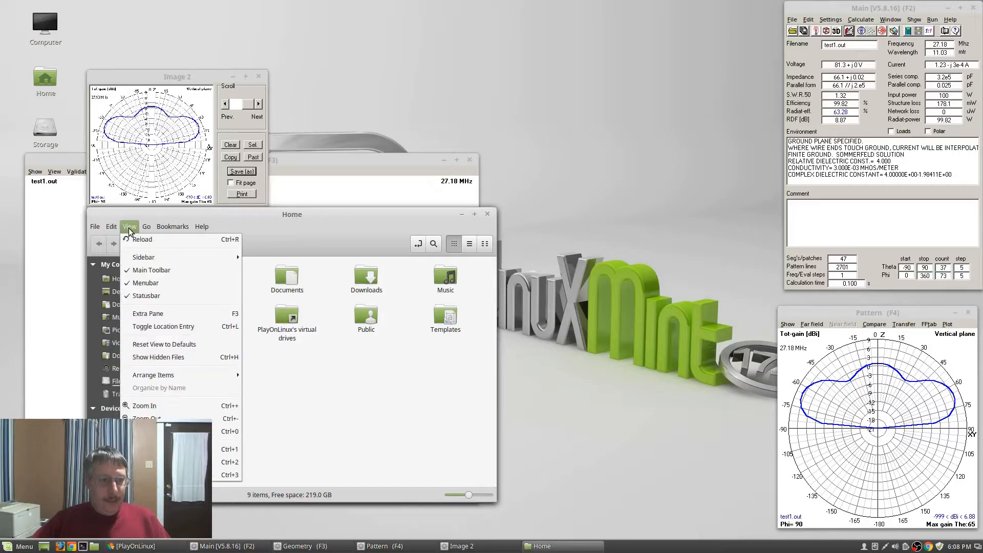
pyautogui.click(128, 469)
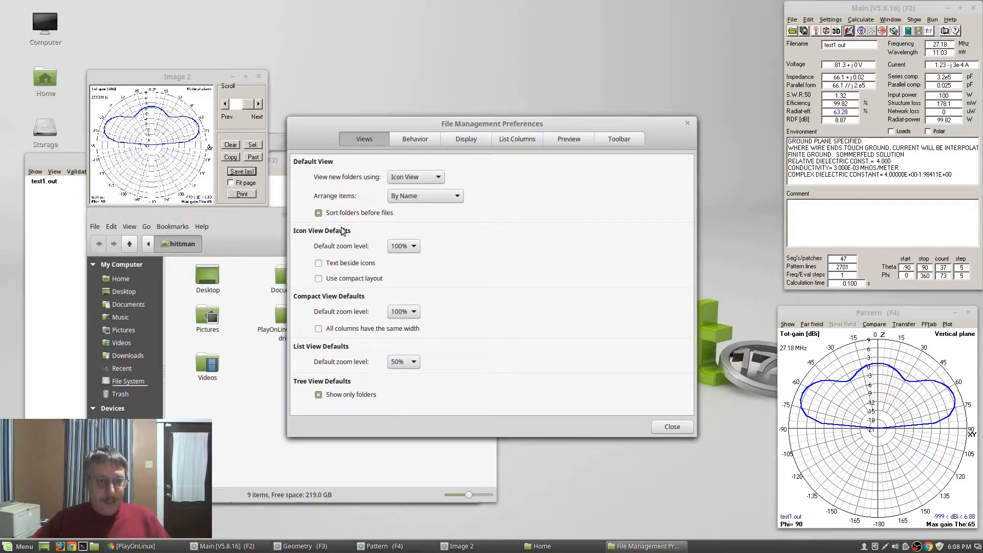
pyautogui.click(318, 394)
pyautogui.click(671, 427)
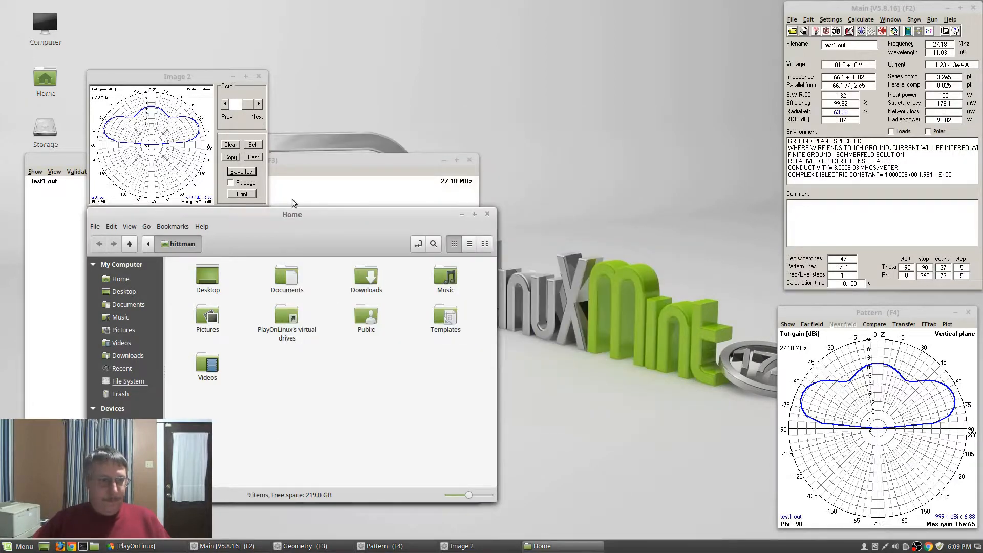
pyautogui.click(134, 231)
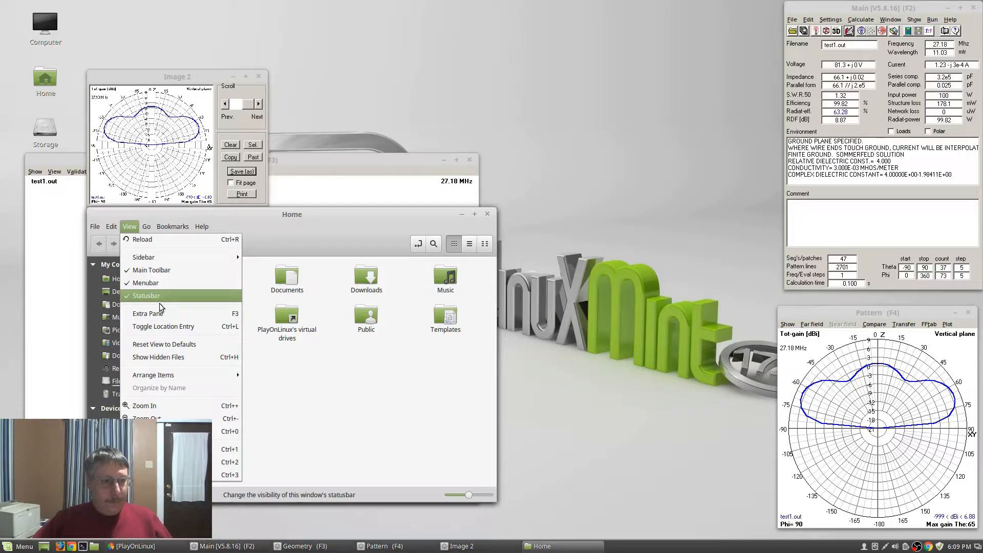
pyautogui.moveTo(189, 379)
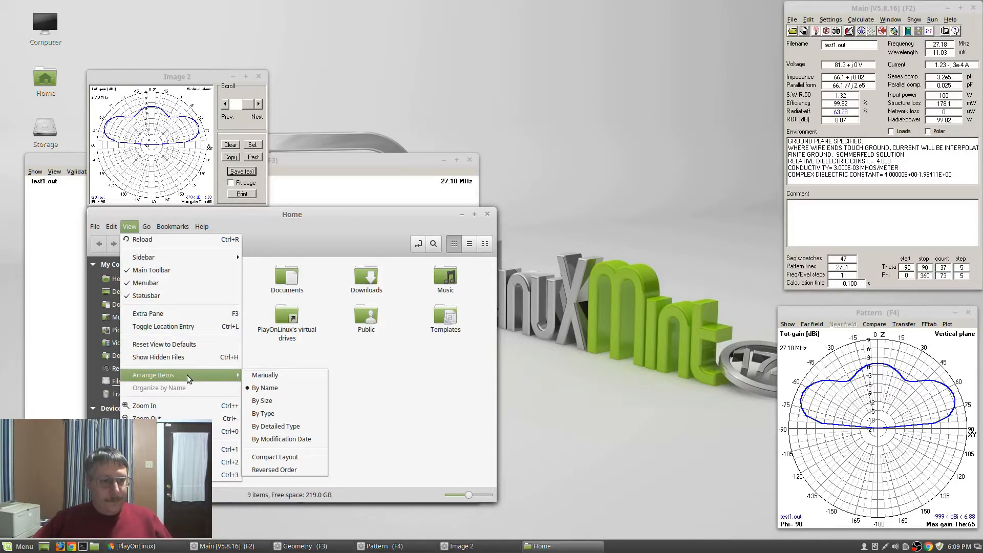
pyautogui.click(342, 364)
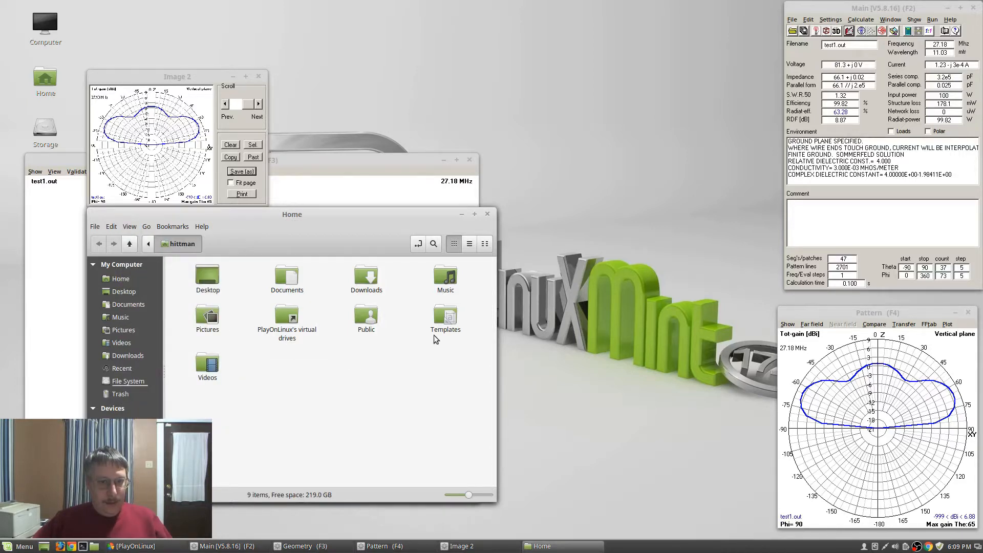
# Browse to PlayOnLinux drives > 4nec2 > drive_c > 4nec2 > models > My Models > Test and open test1.bmp
pyautogui.doubleClick(285, 318)
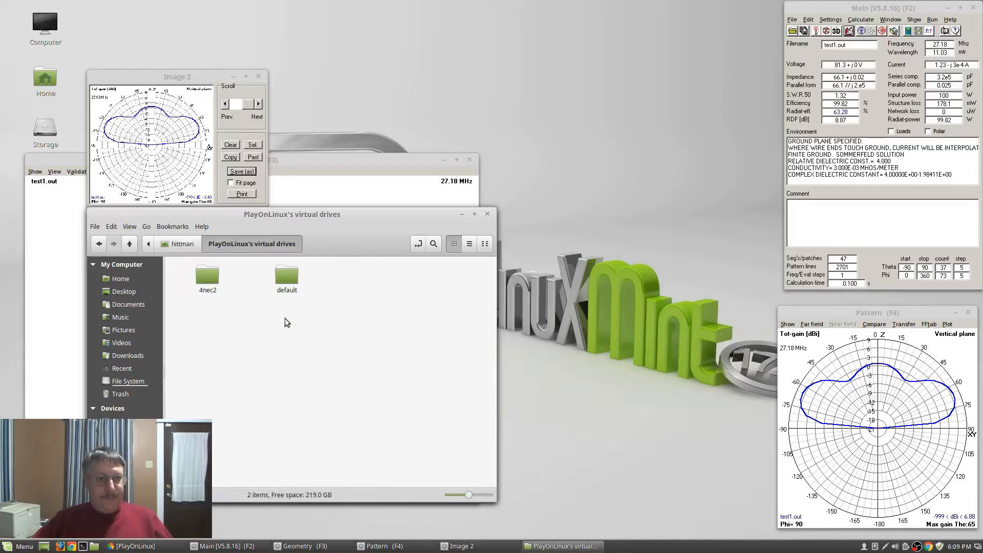
pyautogui.doubleClick(212, 280)
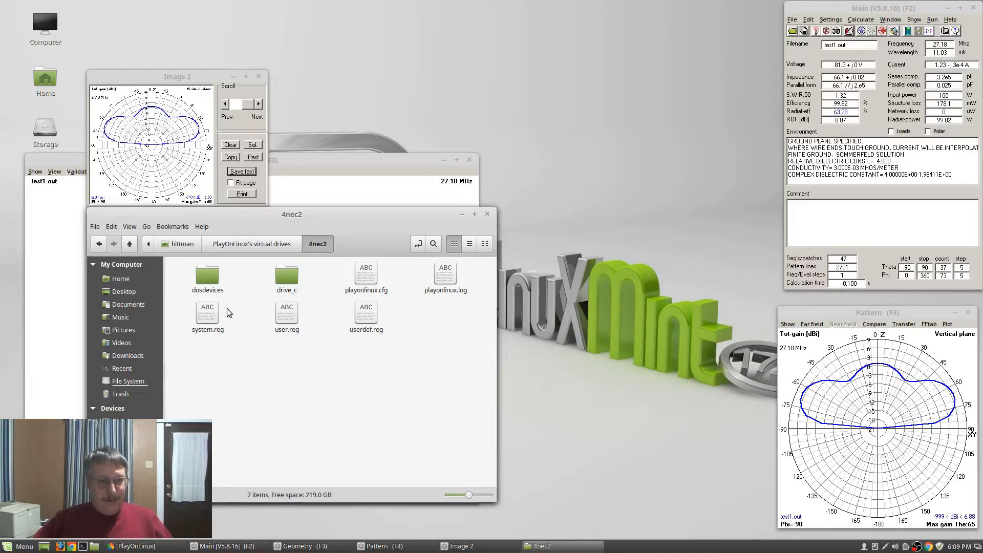
pyautogui.doubleClick(288, 276)
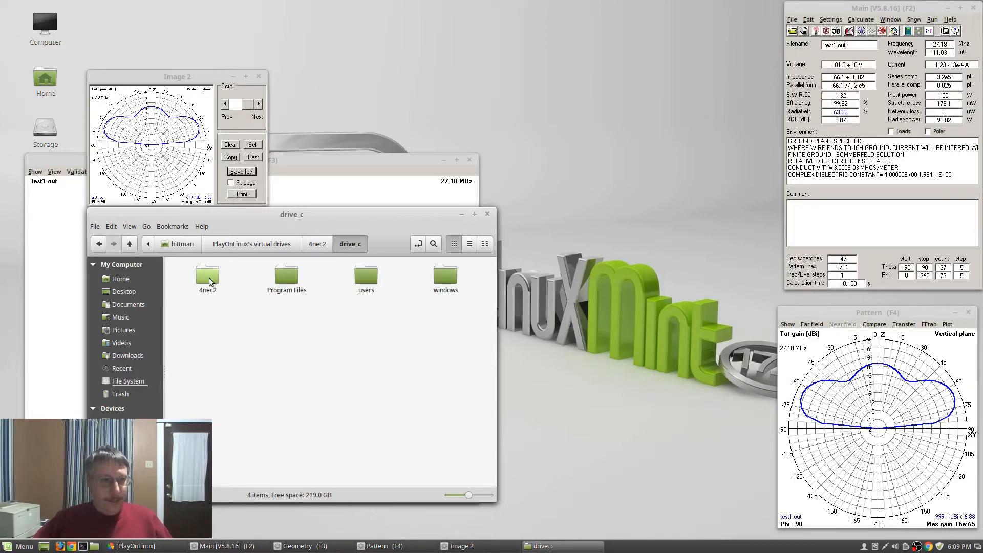
pyautogui.doubleClick(209, 278)
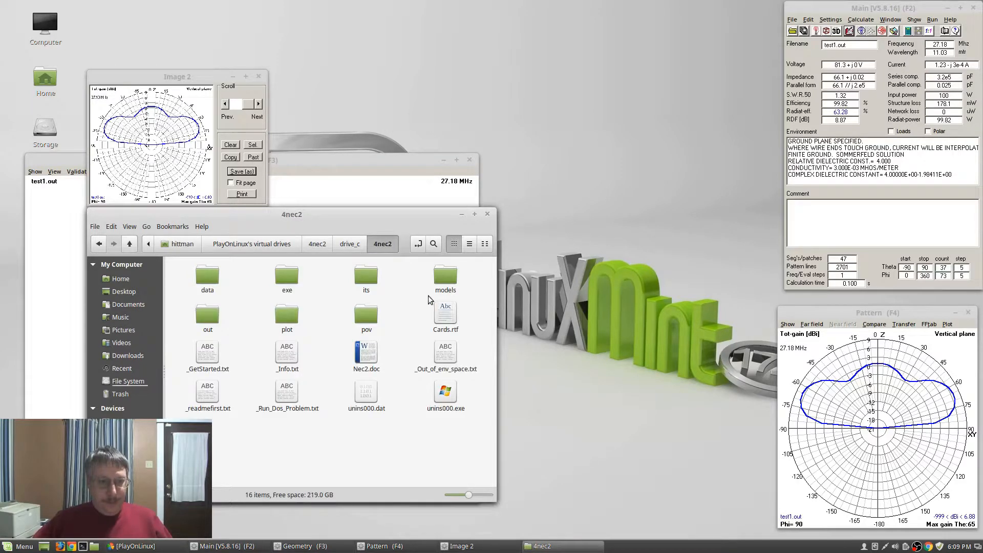
pyautogui.doubleClick(456, 278)
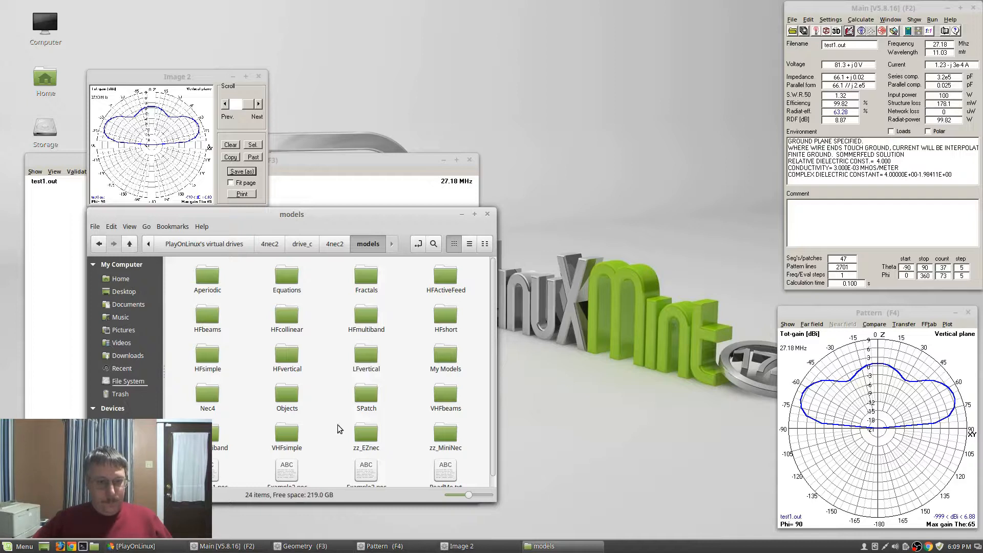
pyautogui.doubleClick(446, 358)
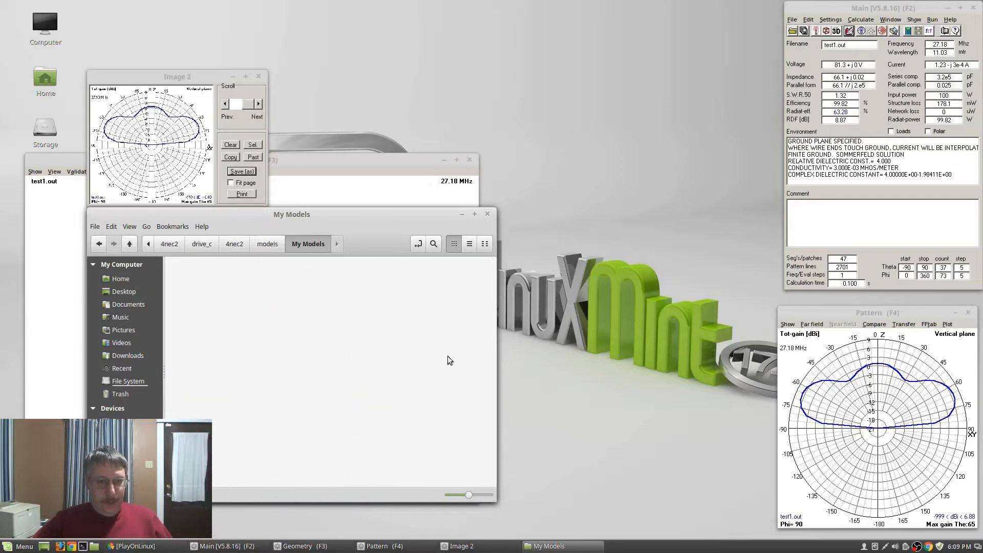
pyautogui.doubleClick(208, 277)
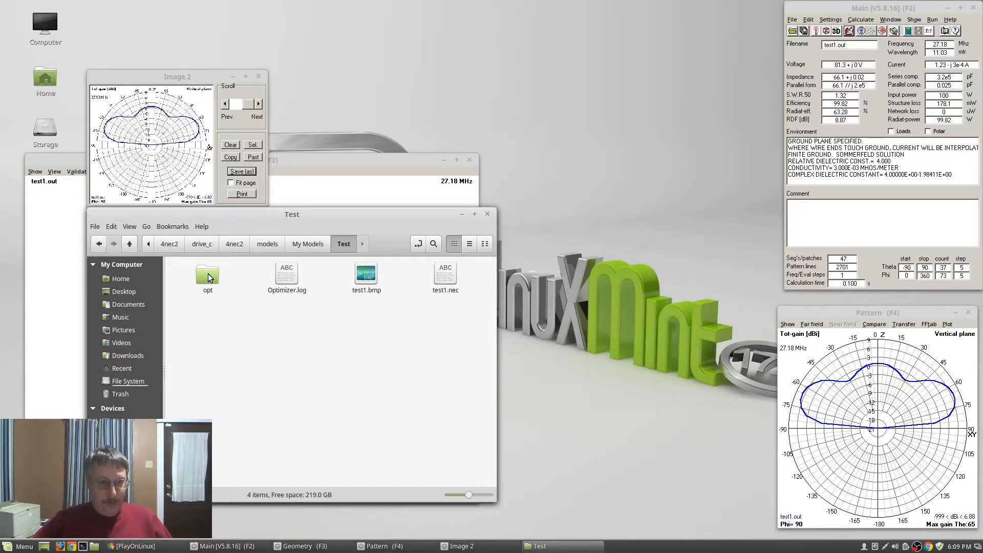
pyautogui.doubleClick(367, 275)
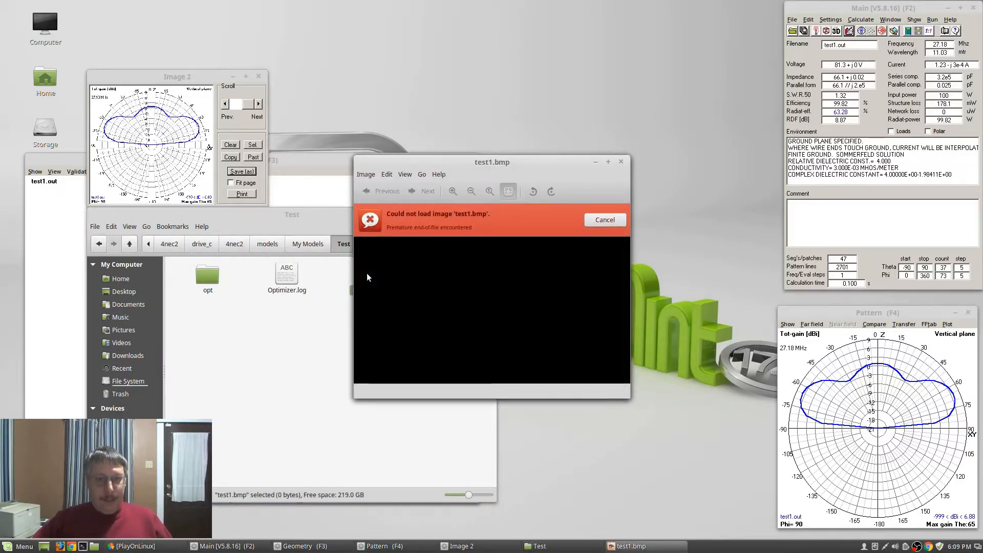
# Close the failed test1.bmp viewer and launch GIMP Image Editor from the Graphics menu
pyautogui.click(622, 162)
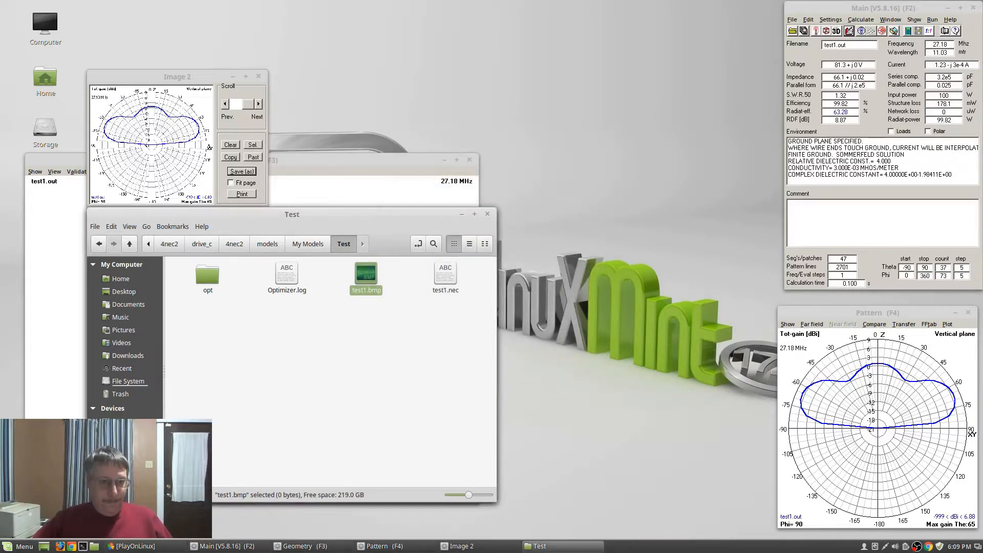
pyautogui.click(21, 546)
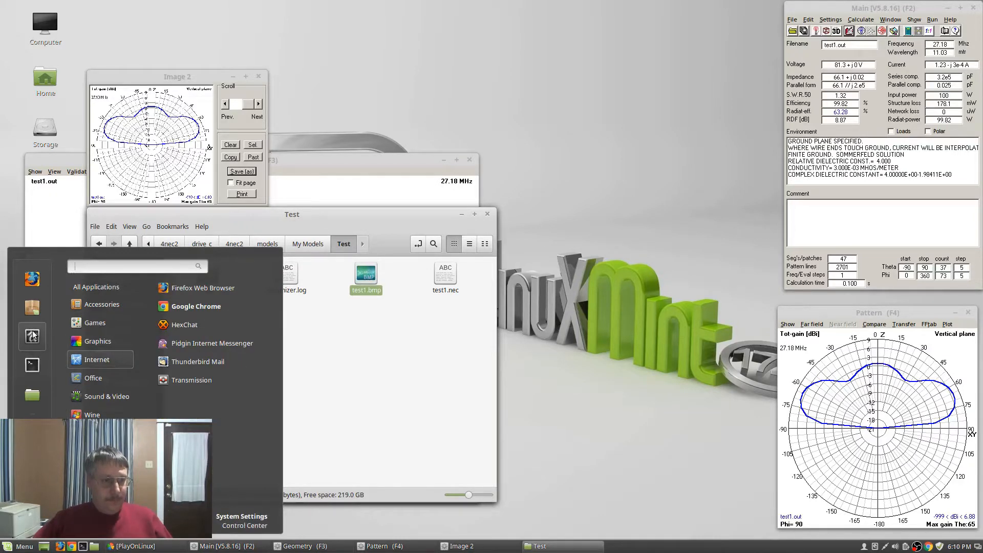
pyautogui.moveTo(90, 342)
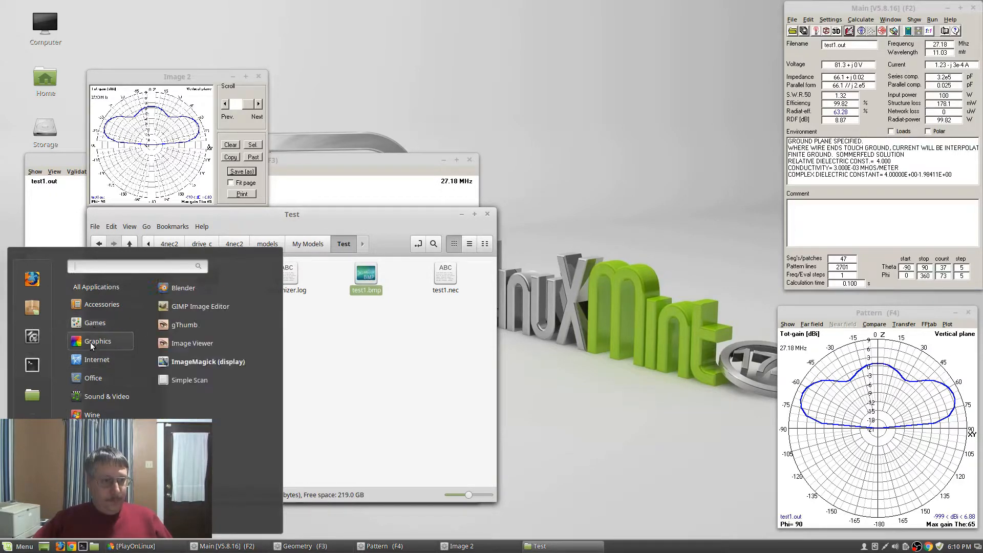
pyautogui.click(193, 312)
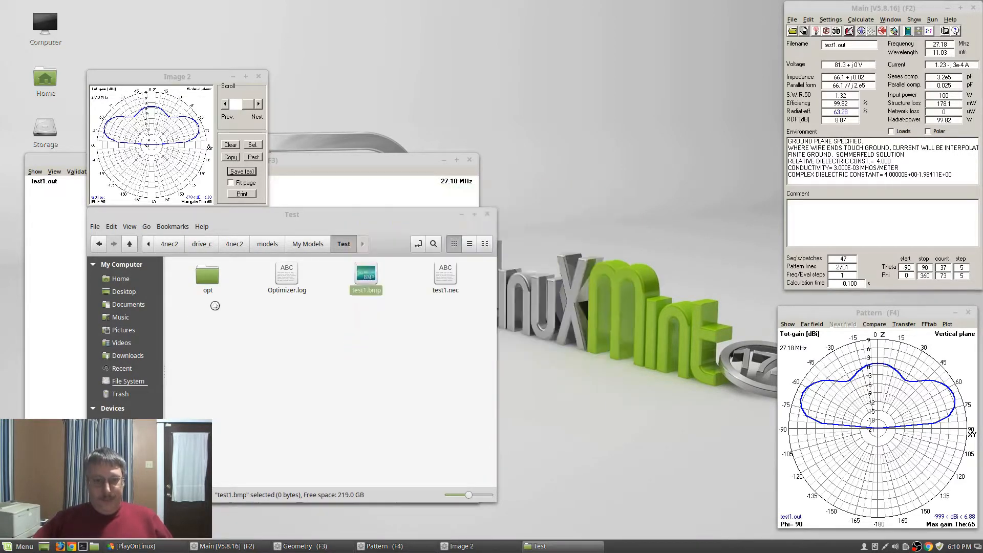
# Try opening test1.bmp in GIMP, dismiss the invalid BMP error, and cancel
pyautogui.click(219, 209)
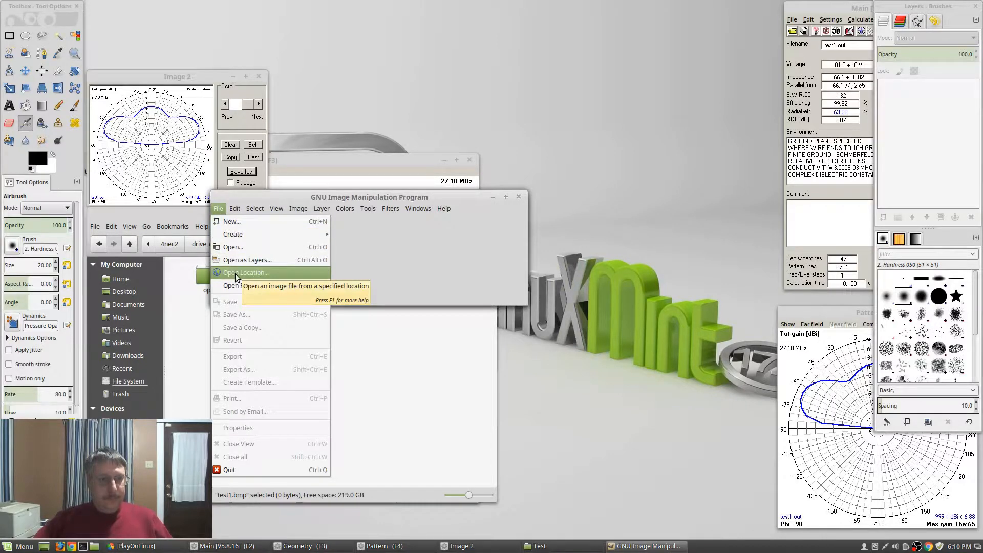
pyautogui.click(233, 247)
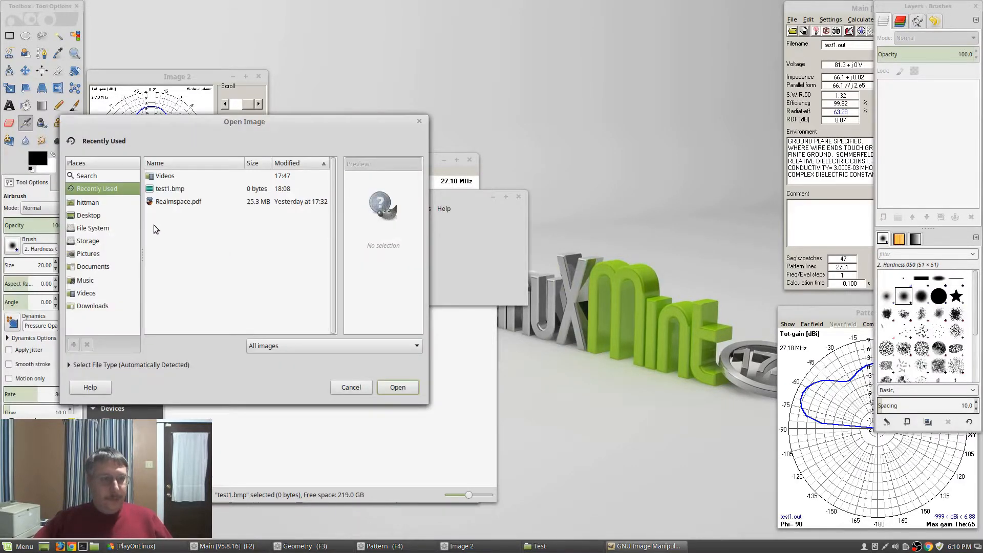
pyautogui.click(172, 189)
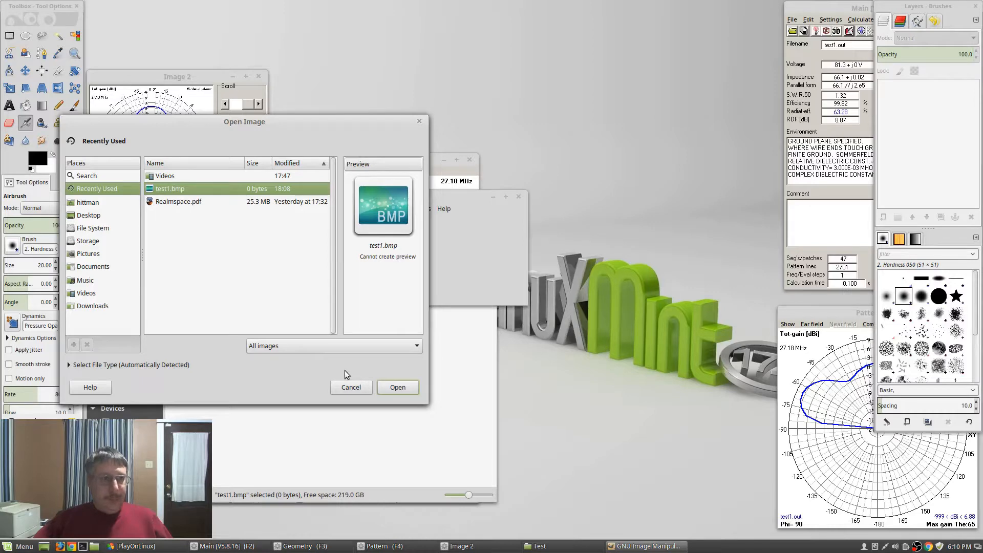
pyautogui.click(403, 391)
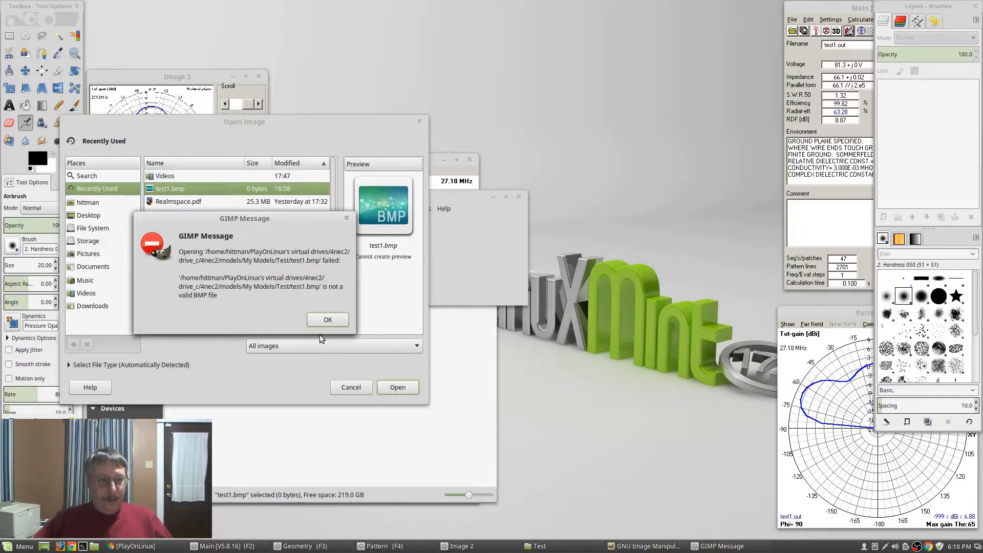
pyautogui.click(328, 320)
pyautogui.click(419, 121)
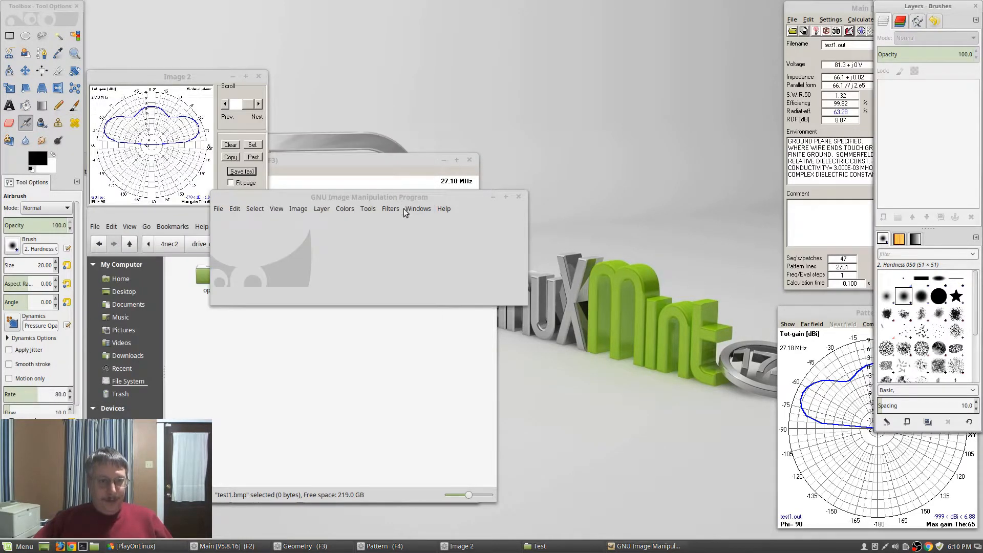
# Delete the broken test1.bmp from the Test folder and close the window
pyautogui.click(286, 342)
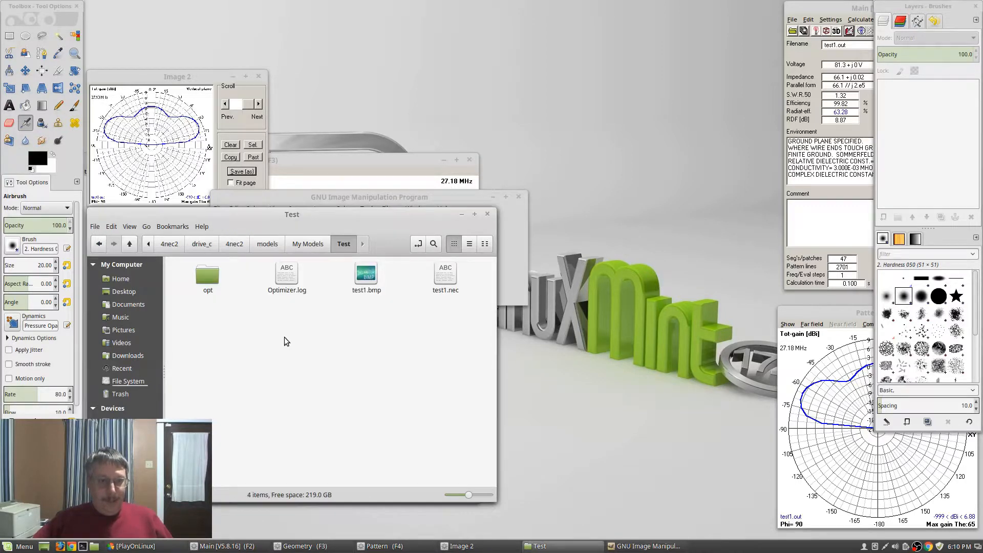
pyautogui.click(366, 275)
pyautogui.press('Delete')
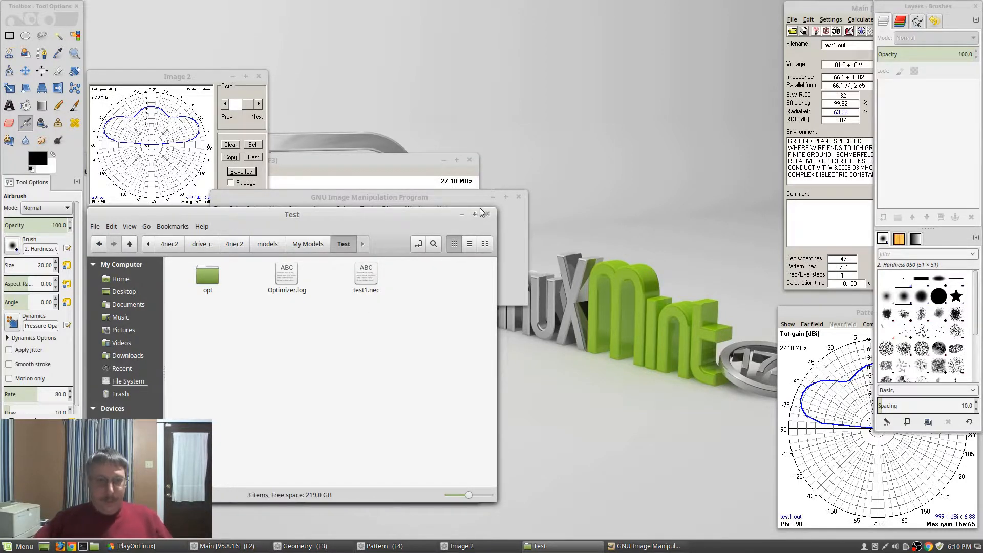
pyautogui.click(487, 214)
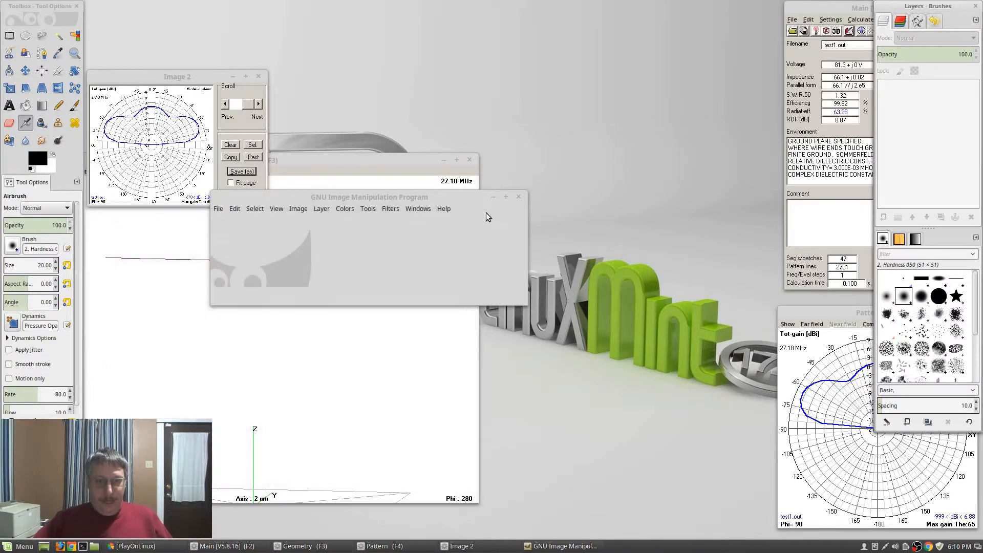
# Quit GIMP and browse Nemo through the 4nec2 virtual drive to My Models > Test
pyautogui.click(518, 199)
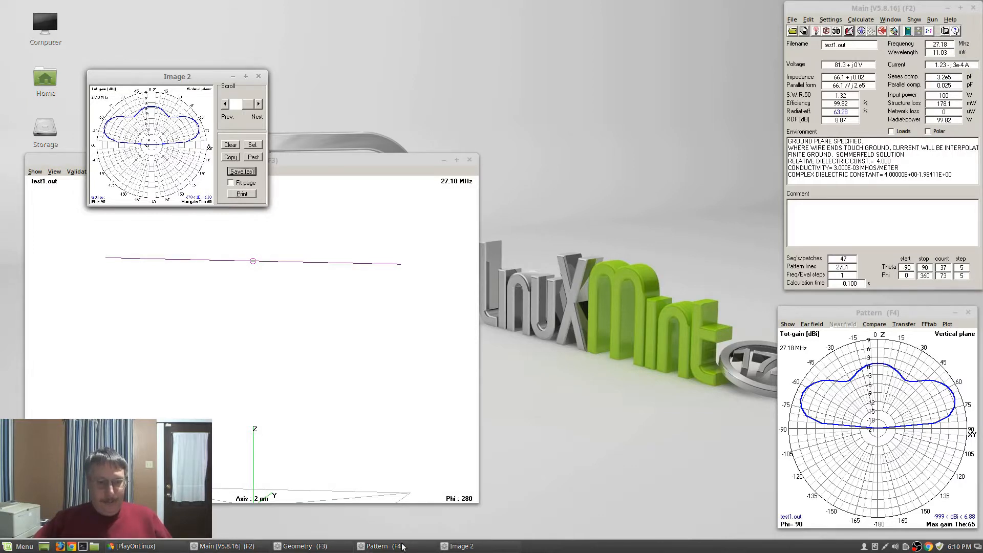
pyautogui.click(94, 546)
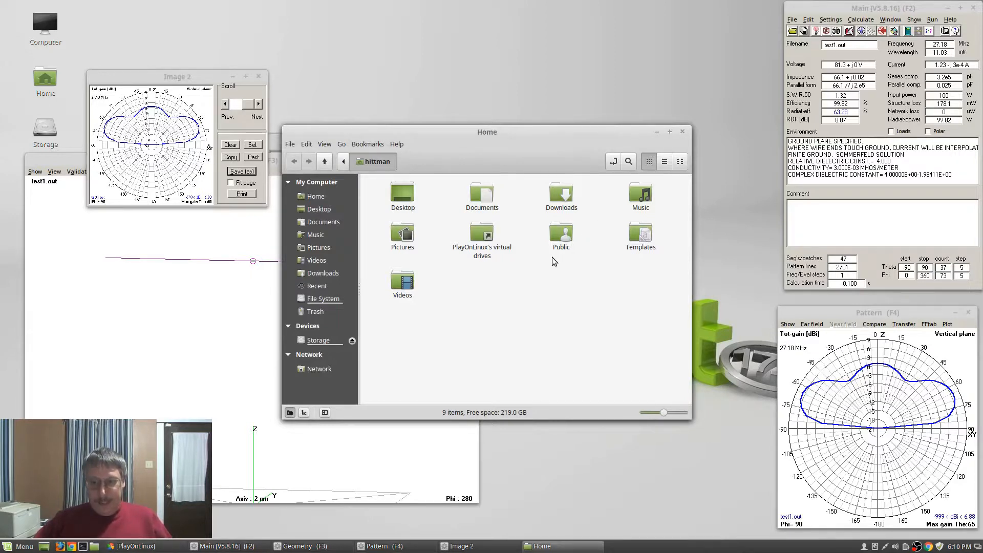
pyautogui.doubleClick(485, 237)
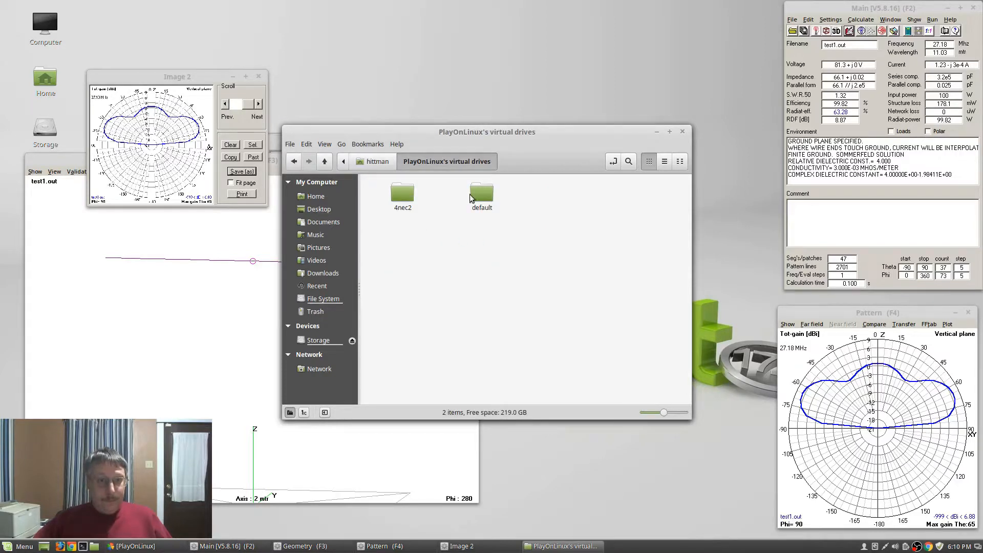
pyautogui.doubleClick(402, 197)
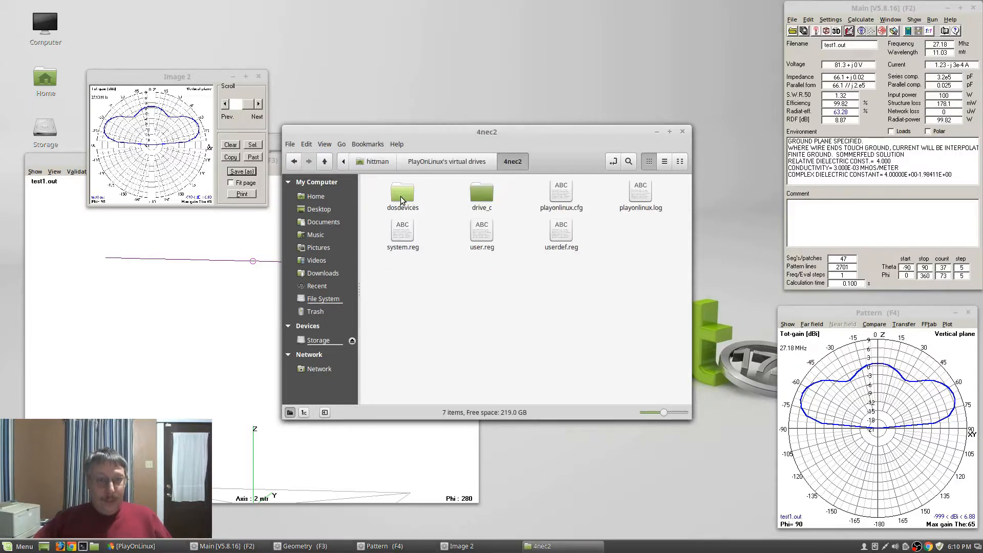
pyautogui.doubleClick(482, 195)
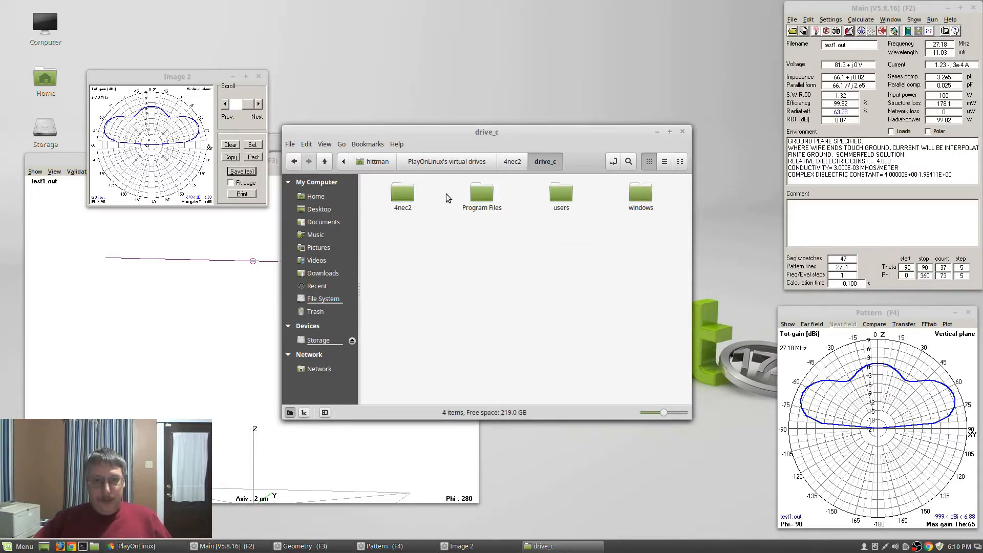
pyautogui.doubleClick(400, 195)
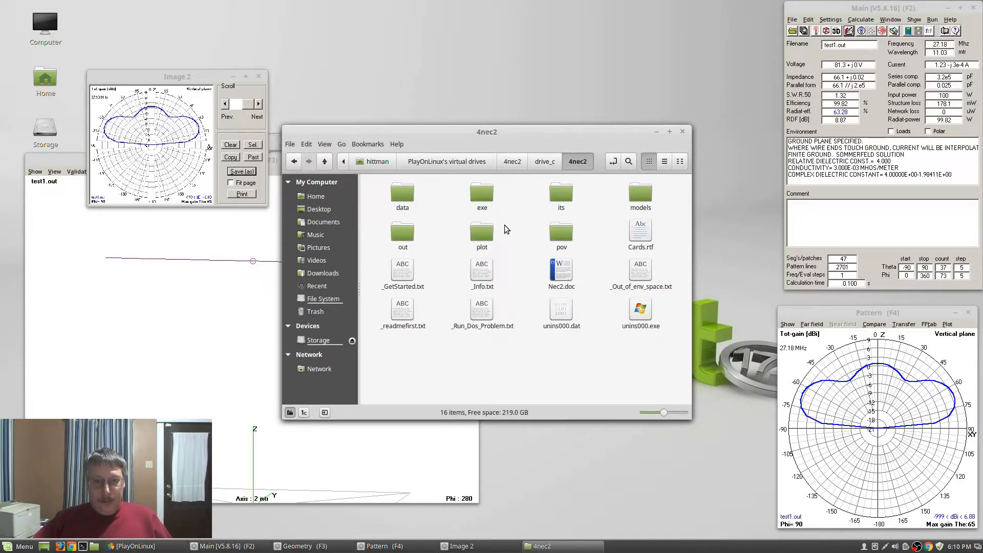
pyautogui.doubleClick(639, 192)
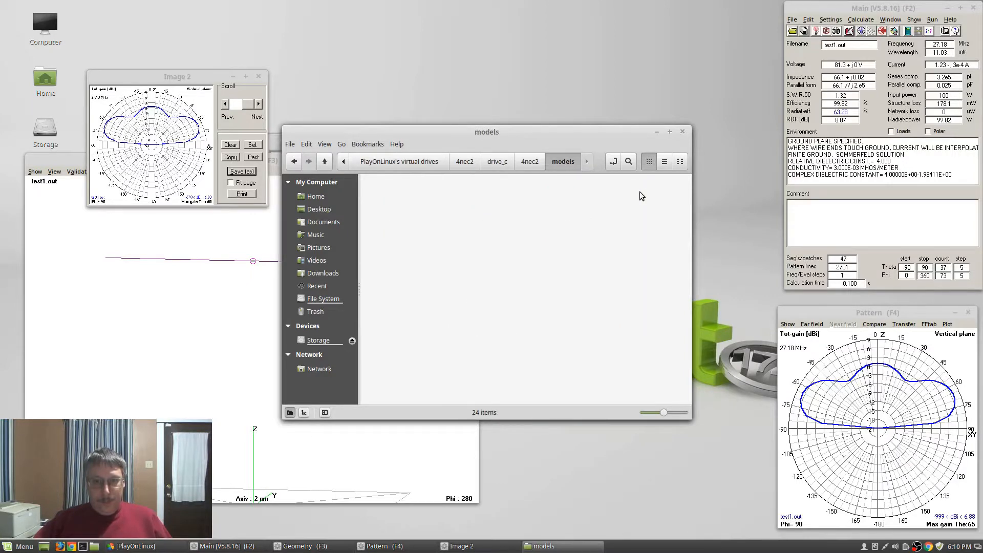
pyautogui.doubleClick(636, 277)
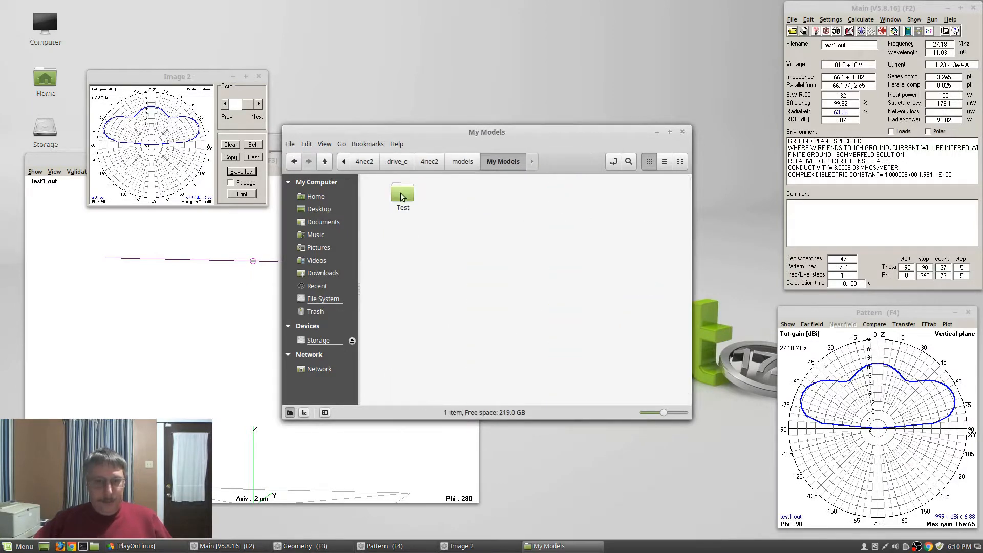
pyautogui.doubleClick(399, 193)
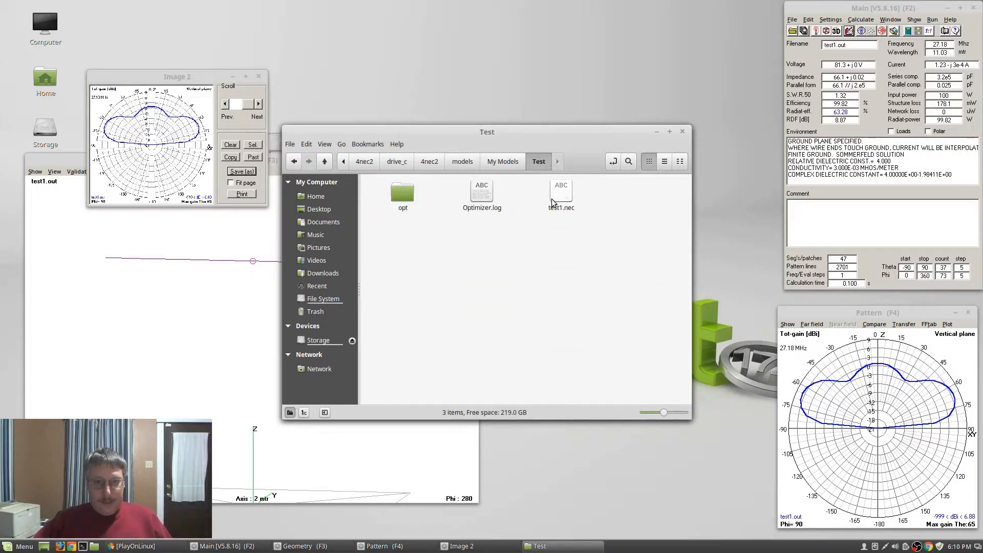
# Copy test1.nec, paste it into Test, and rename the copy test2.nec
pyautogui.rightClick(552, 202)
pyautogui.click(592, 280)
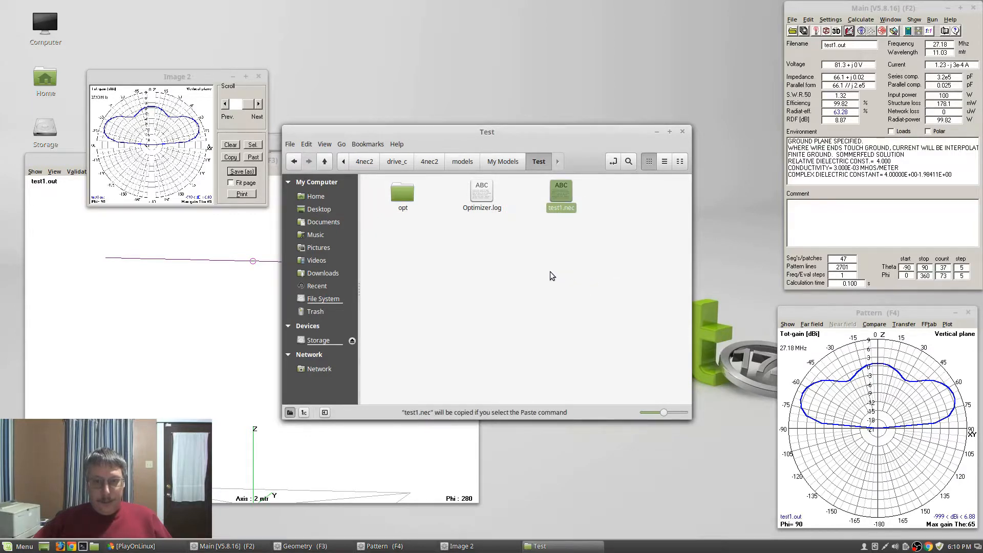
pyautogui.rightClick(551, 272)
pyautogui.click(571, 382)
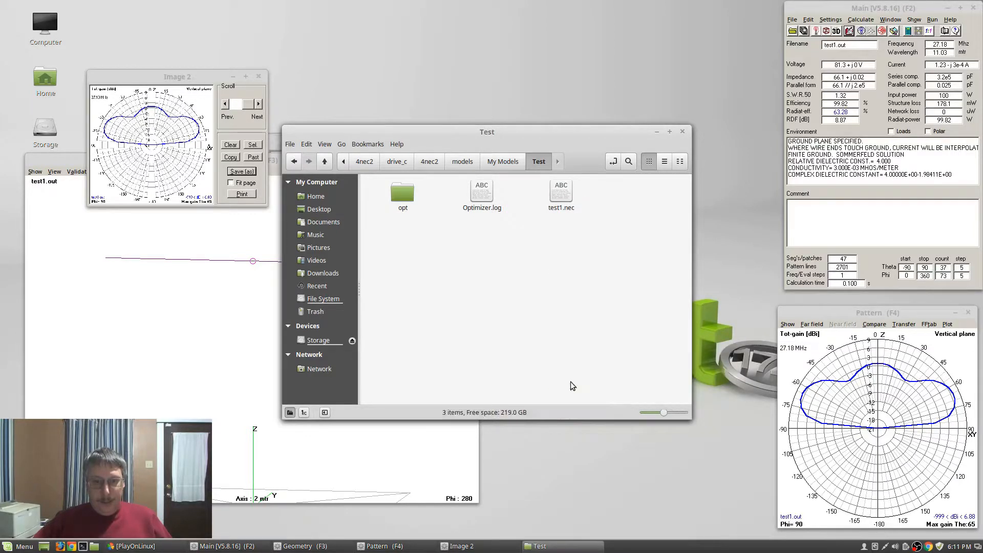
pyautogui.rightClick(642, 204)
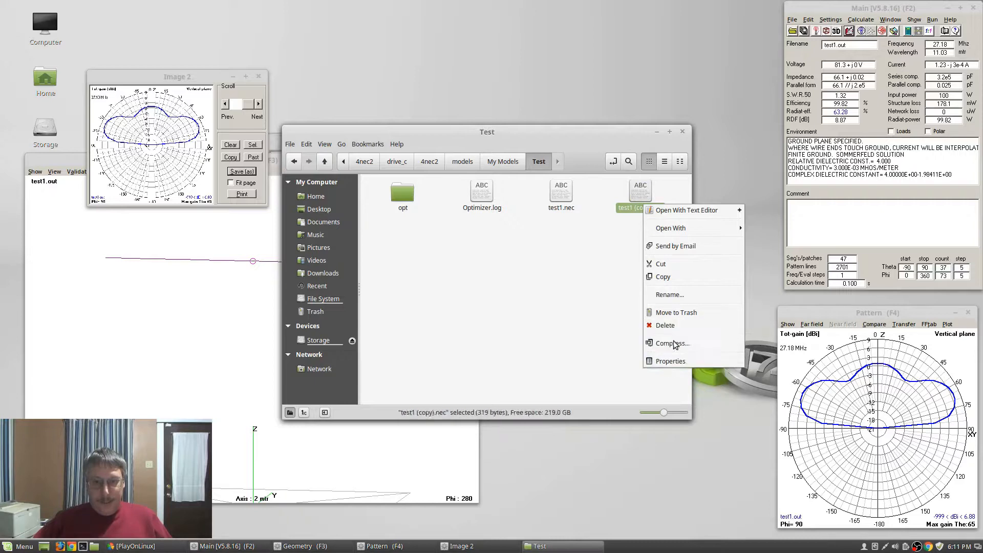
pyautogui.click(684, 296)
pyautogui.press('Right')
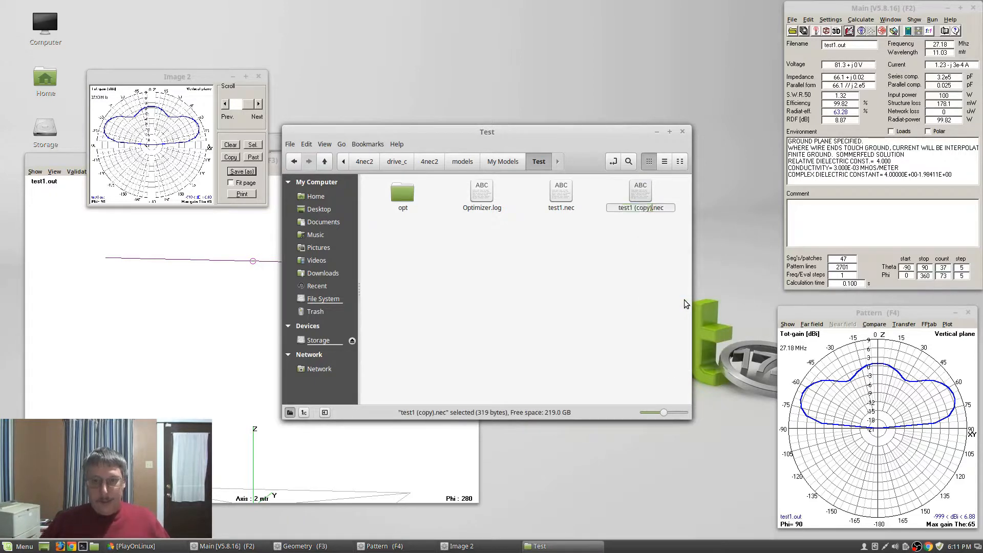
pyautogui.press('Left')
pyautogui.hotkey('shift', 'Left')
pyautogui.hotkey('shift', 'Left')
pyautogui.hotkey('shift', 'Left')
pyautogui.hotkey('shift', 'Left')
pyautogui.write('2')
pyautogui.press('Return')
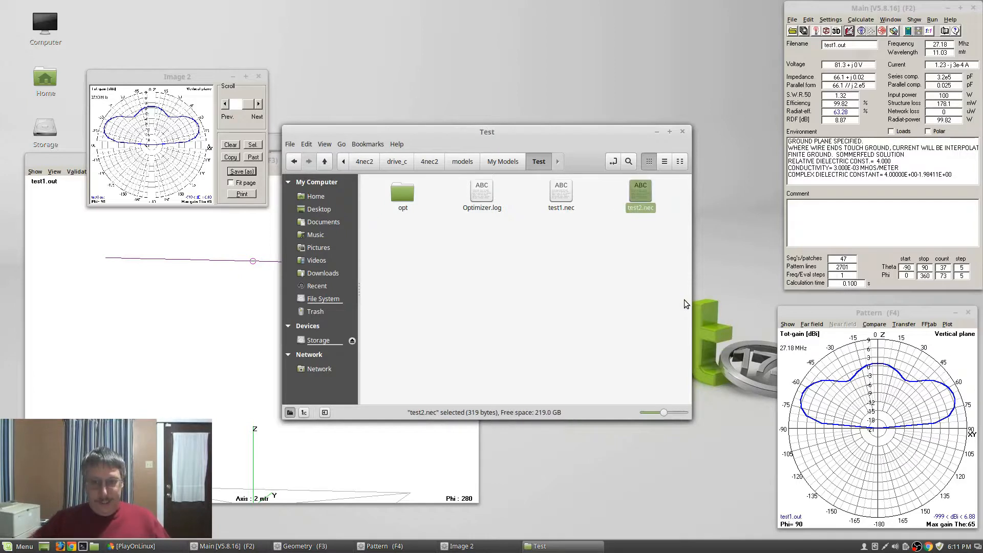
# Paste a second copy of test1.nec and rename it test3.nec
pyautogui.rightClick(582, 296)
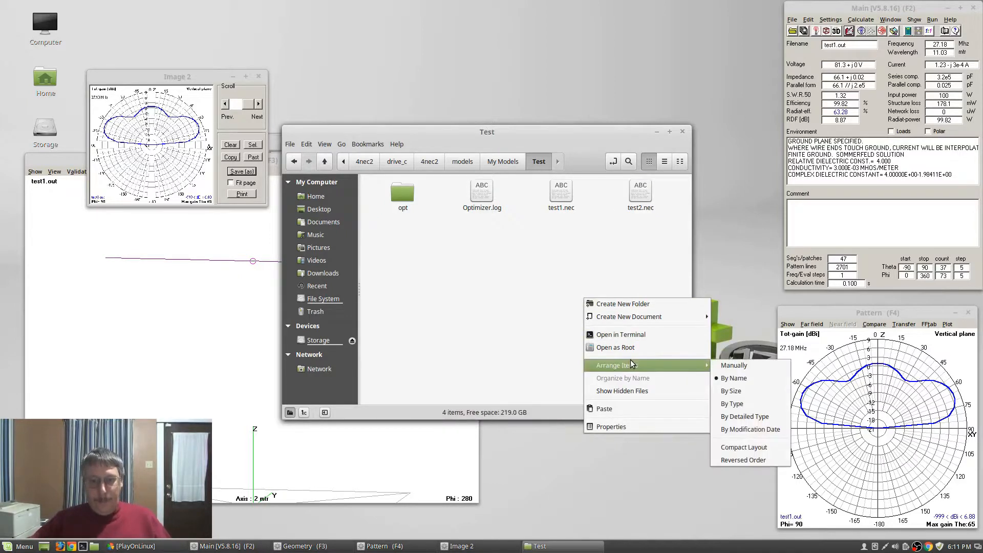
pyautogui.click(604, 409)
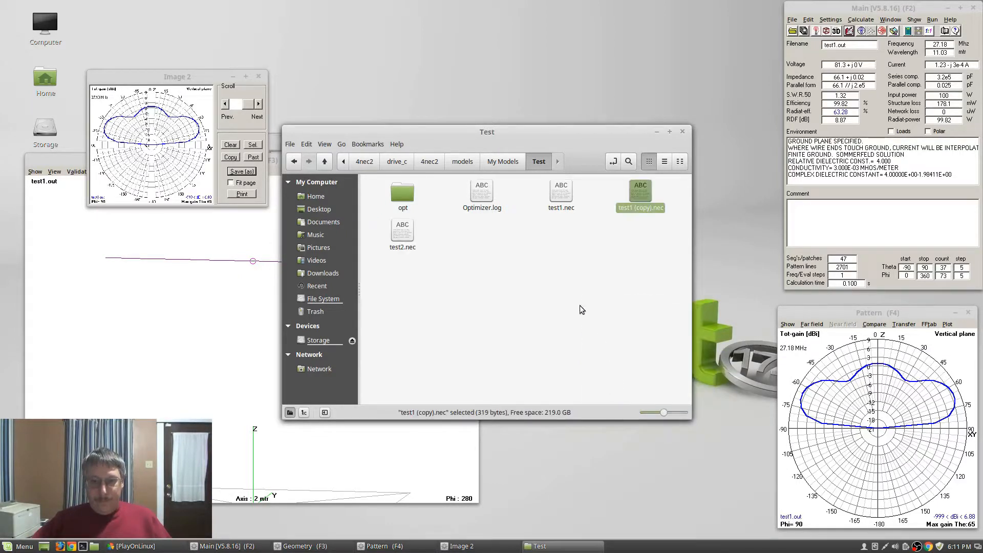
pyautogui.rightClick(642, 195)
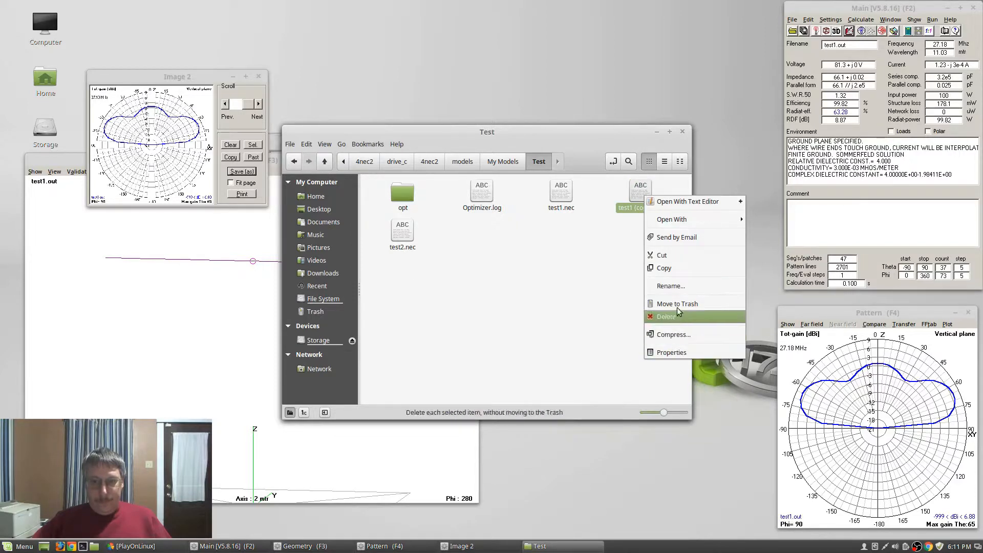
pyautogui.click(681, 284)
pyautogui.press('Right')
pyautogui.press('Left')
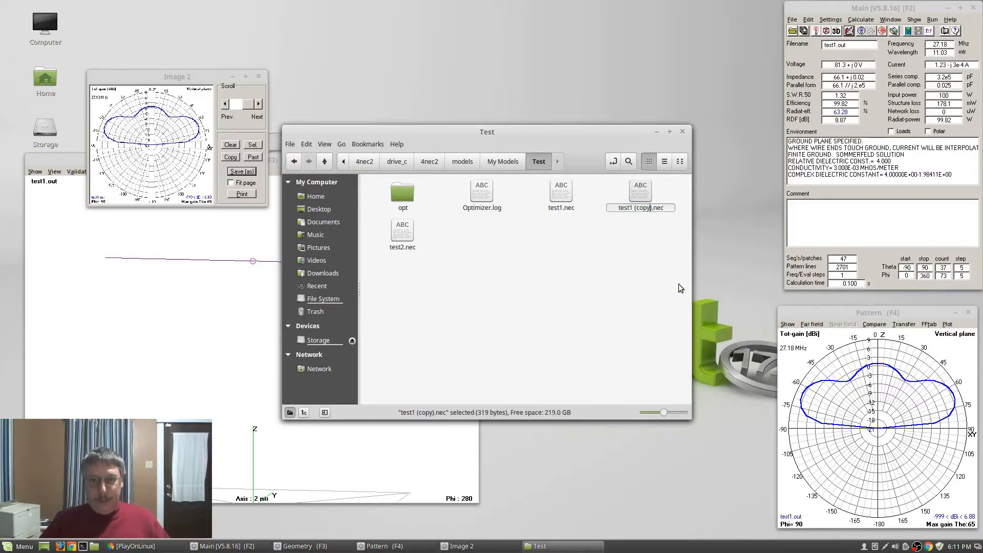
pyautogui.hotkey('shift', 'Left')
pyautogui.hotkey('shift', 'Left')
pyautogui.hotkey('shift', 'Left')
pyautogui.hotkey('shift', 'Left')
pyautogui.hotkey('shift', 'Left')
pyautogui.hotkey('shift', 'Left')
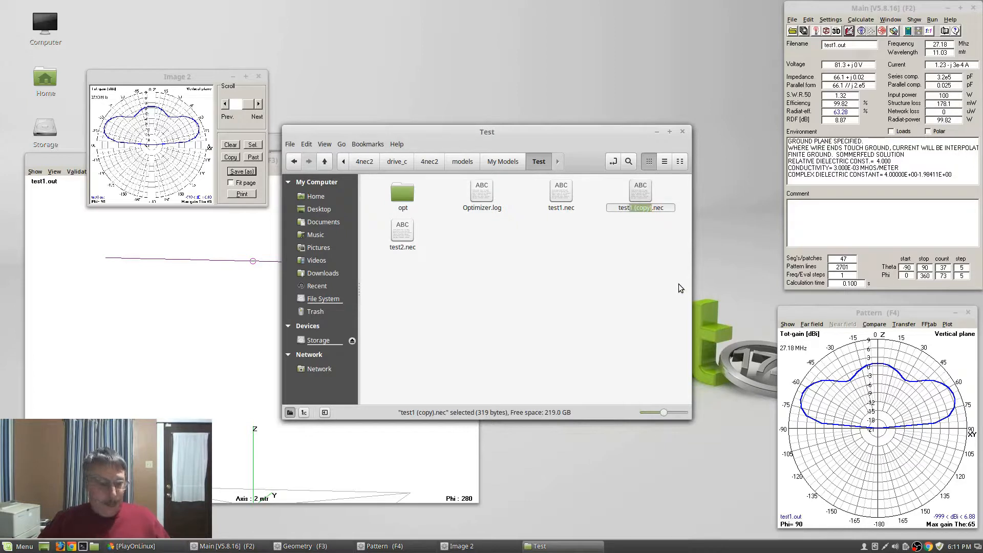
pyautogui.write('3')
pyautogui.press('Return')
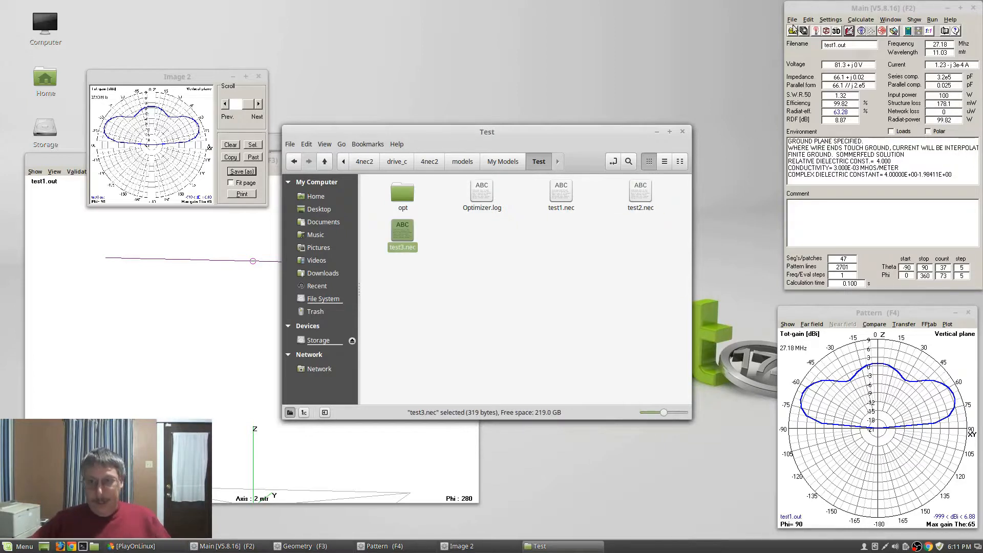
pyautogui.click(792, 31)
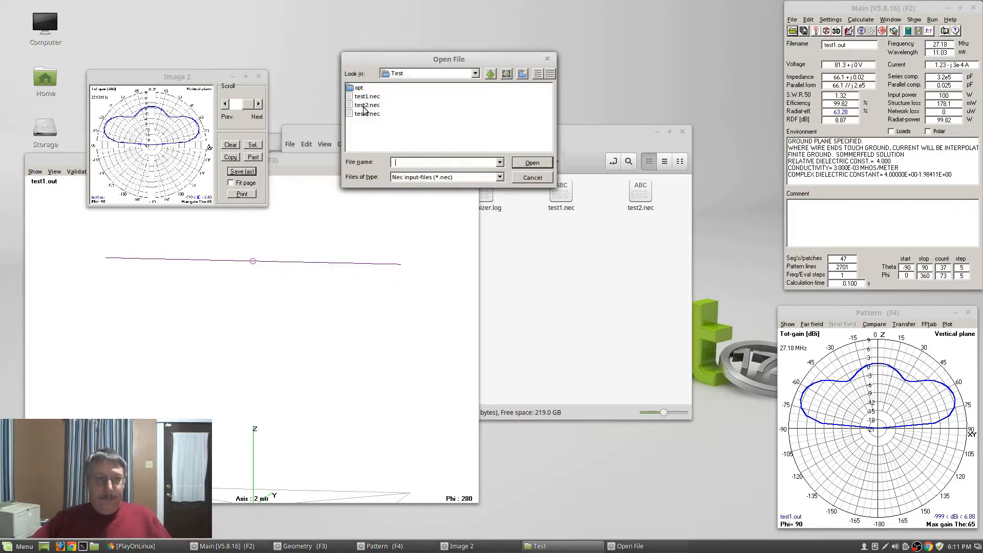
# Load test2.nec, close the Image 10 window, and dismiss the run-time error 5 message
pyautogui.click(367, 105)
pyautogui.click(531, 163)
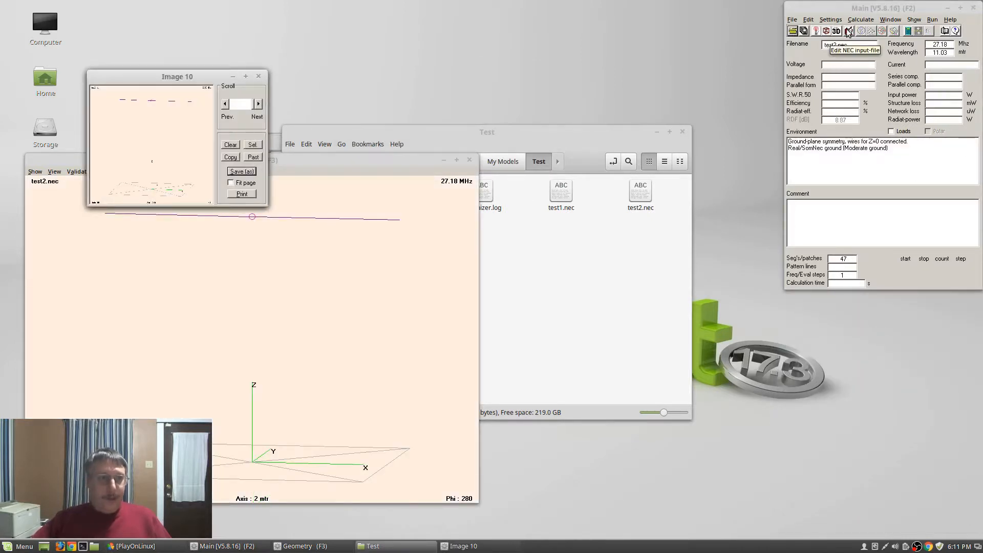
pyautogui.click(258, 76)
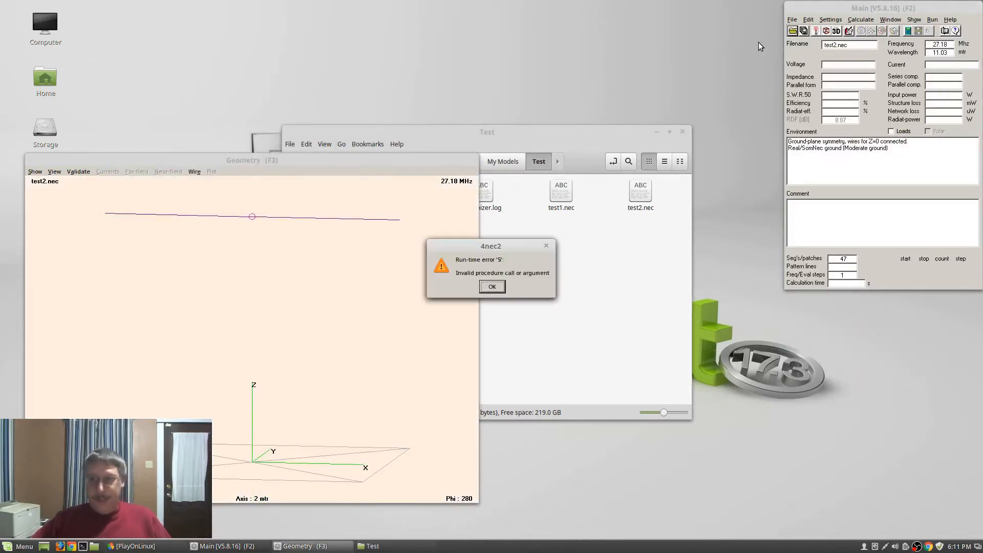
pyautogui.click(488, 288)
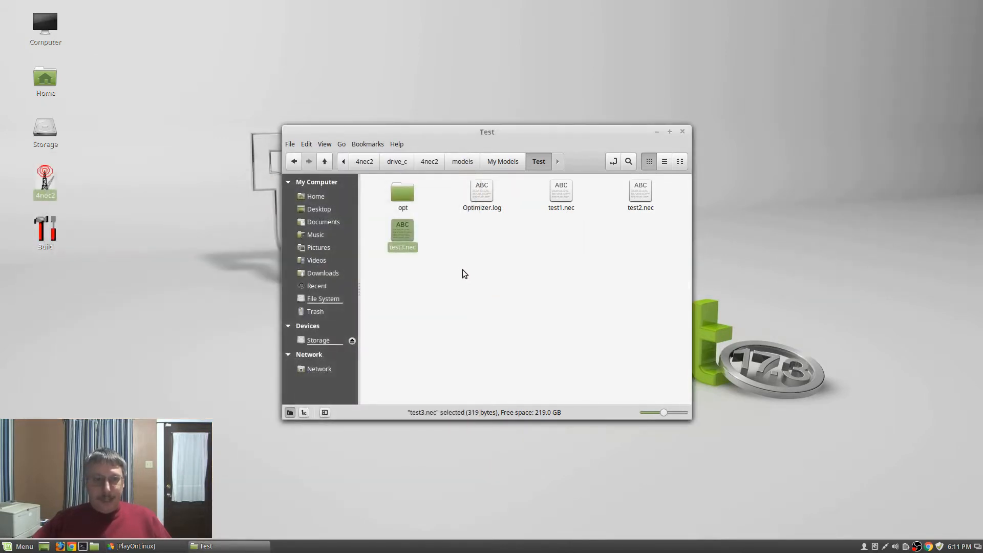
# Relaunch 4nec2 from PlayOnLinux and load My Models/Test/test1.nec to show its pattern
pyautogui.click(145, 548)
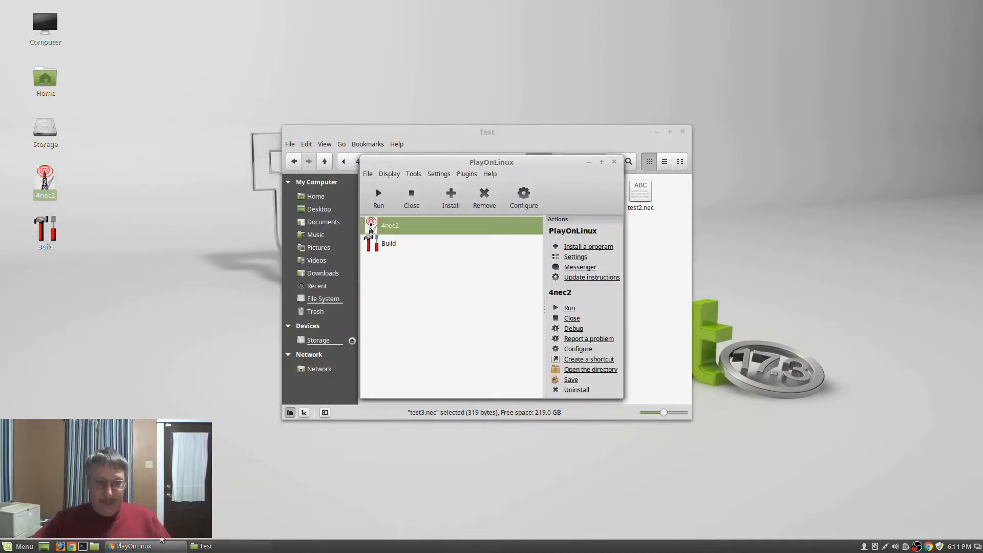
pyautogui.click(375, 193)
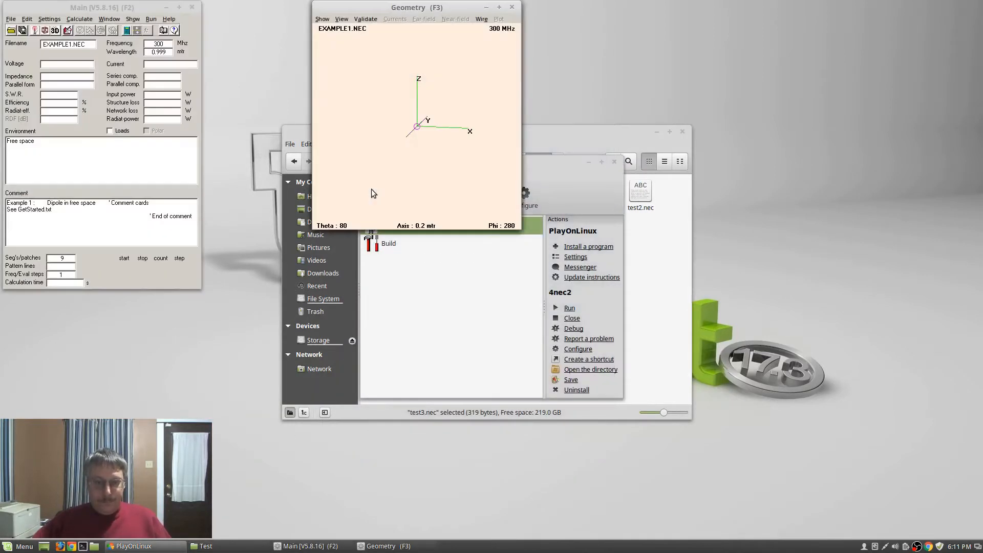
pyautogui.moveTo(241, 18); pyautogui.dragTo(962, 16)
pyautogui.click(789, 34)
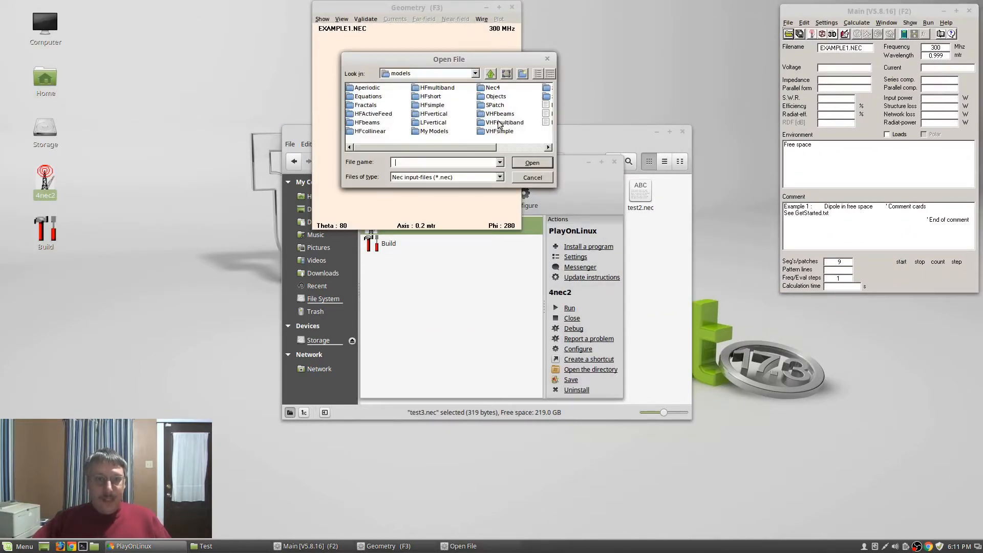
pyautogui.doubleClick(442, 132)
pyautogui.doubleClick(357, 91)
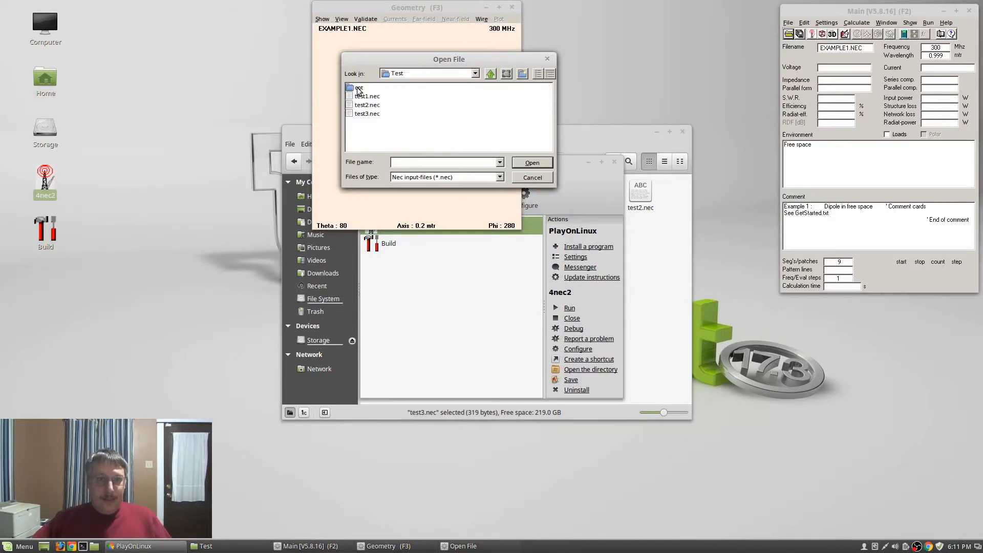
pyautogui.click(367, 97)
pyautogui.click(532, 163)
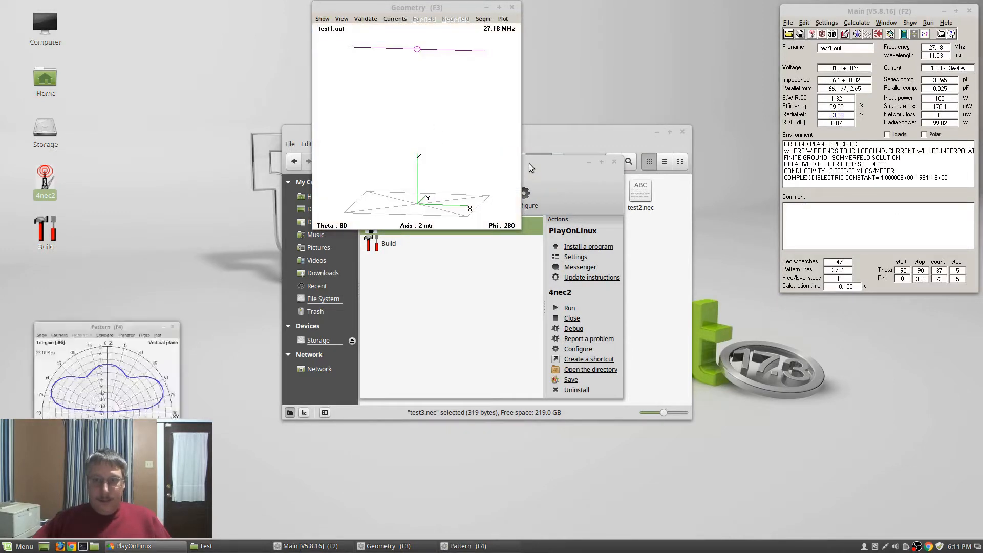
pyautogui.moveTo(121, 298); pyautogui.dragTo(900, 319)
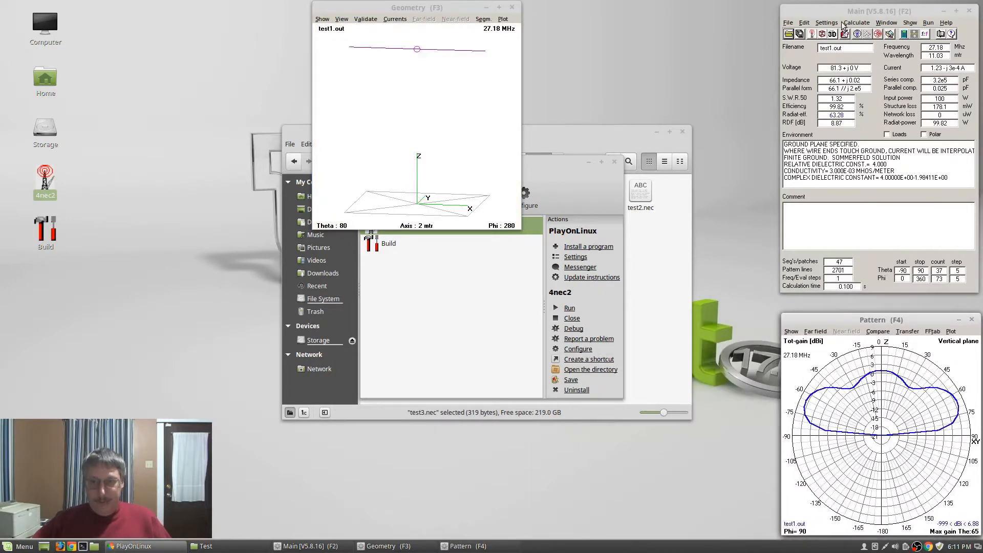
# Load test2.nec into the relaunched 4nec2
pyautogui.click(789, 34)
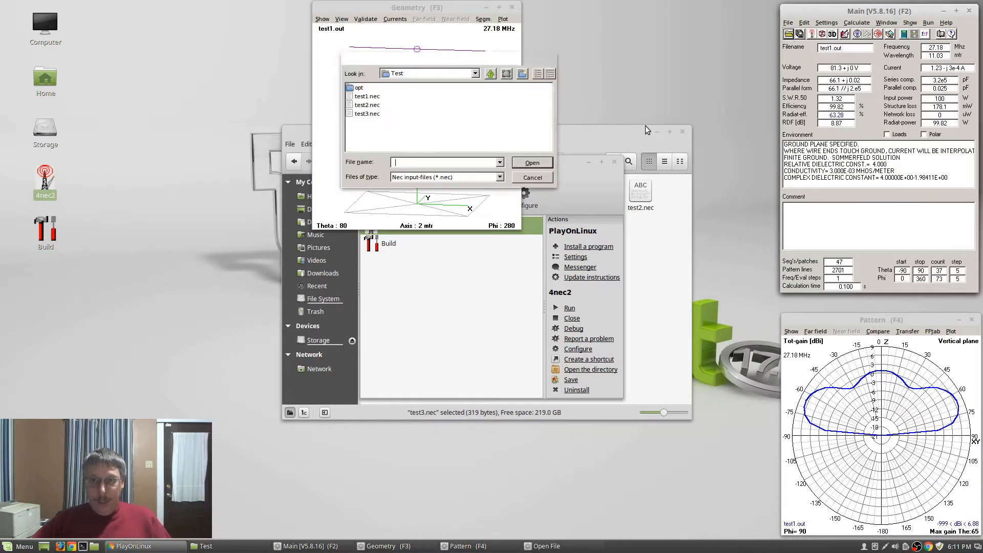
pyautogui.click(368, 105)
pyautogui.click(521, 165)
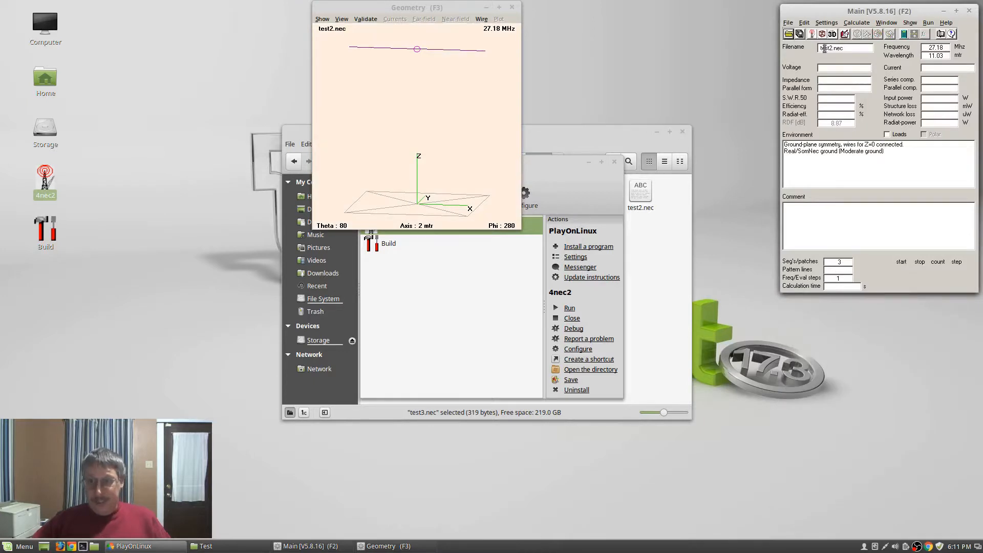
# Set the antenna height ah to 40*12 in the Symbols table and save the model
pyautogui.click(845, 34)
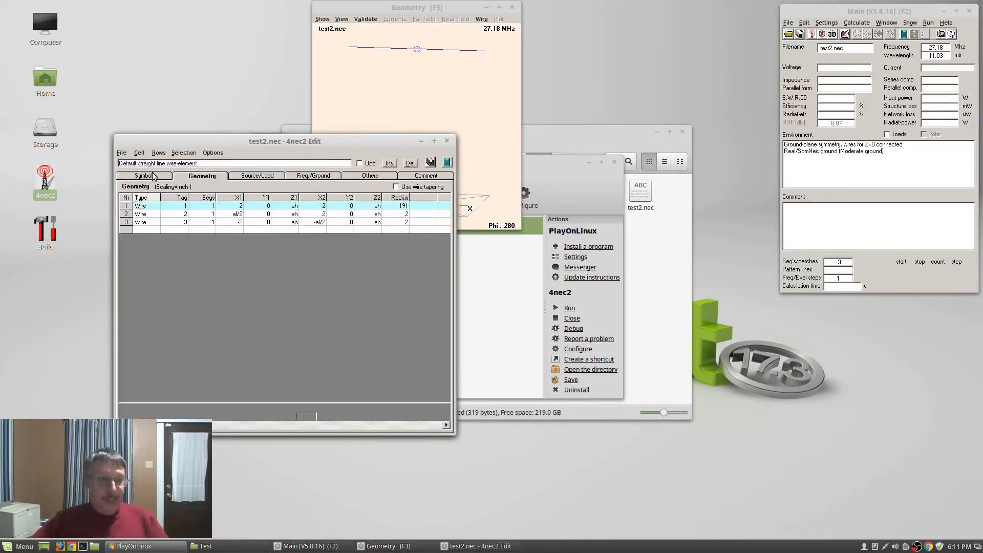
pyautogui.click(161, 177)
pyautogui.click(189, 207)
pyautogui.press('Left')
pyautogui.press('Left')
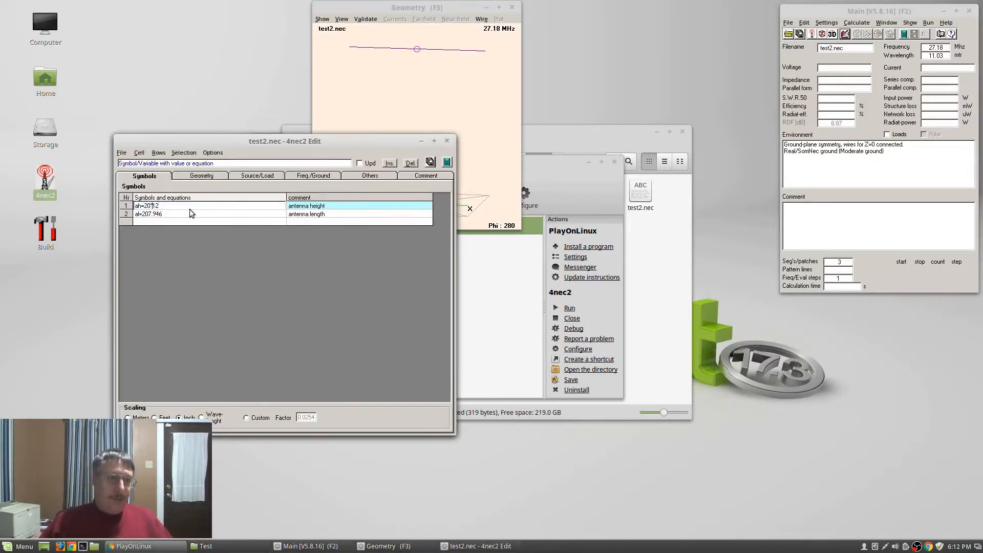
pyautogui.press('BackSpace')
pyautogui.write('4')
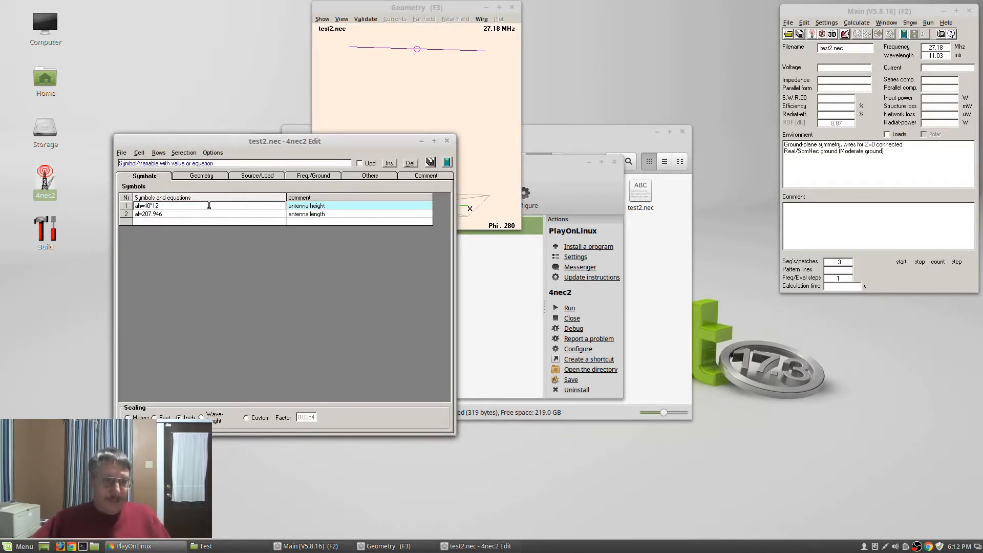
pyautogui.click(432, 163)
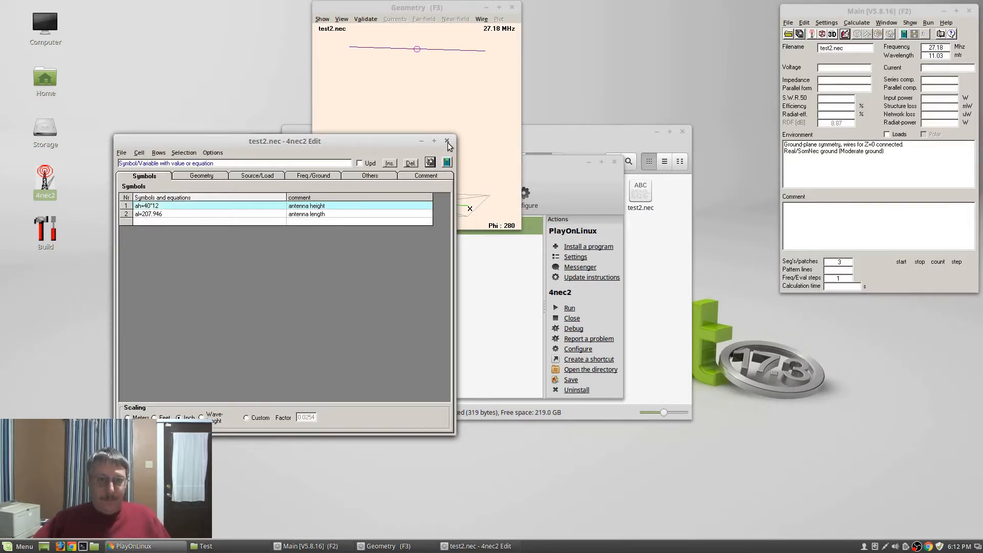
pyautogui.click(447, 141)
# Calculate the far-field pattern, then run Validate > segment checks on the wires
pyautogui.press('F7')
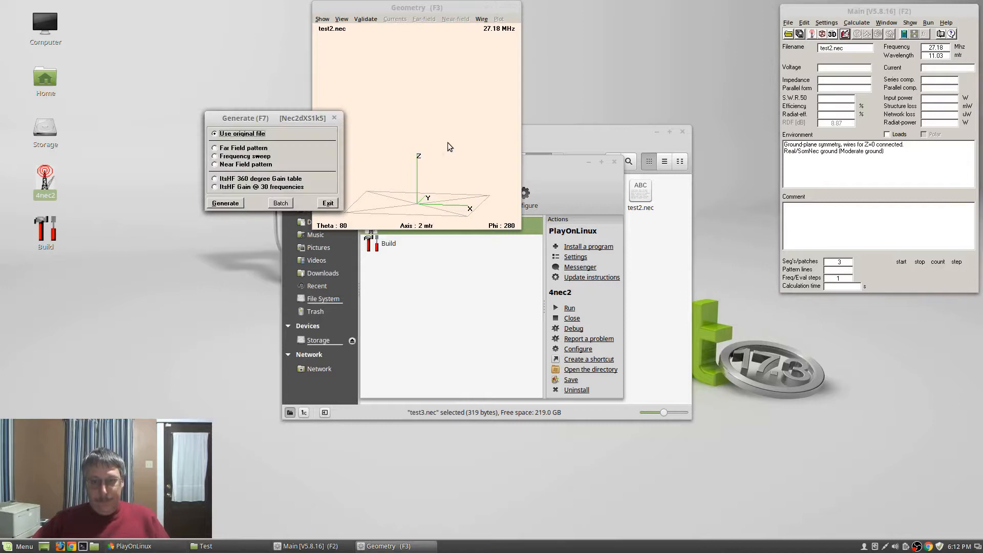
pyautogui.click(248, 148)
pyautogui.press('Return')
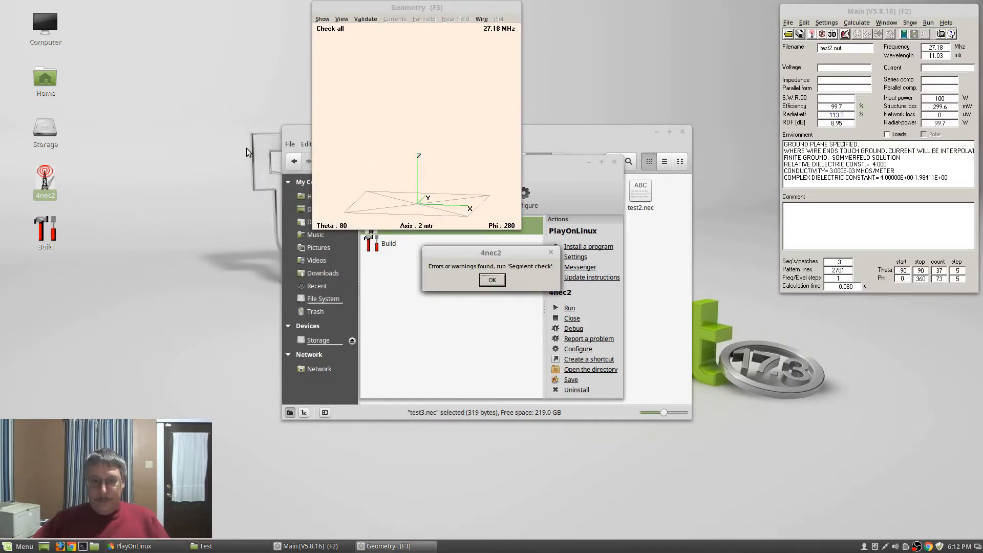
pyautogui.press('Return')
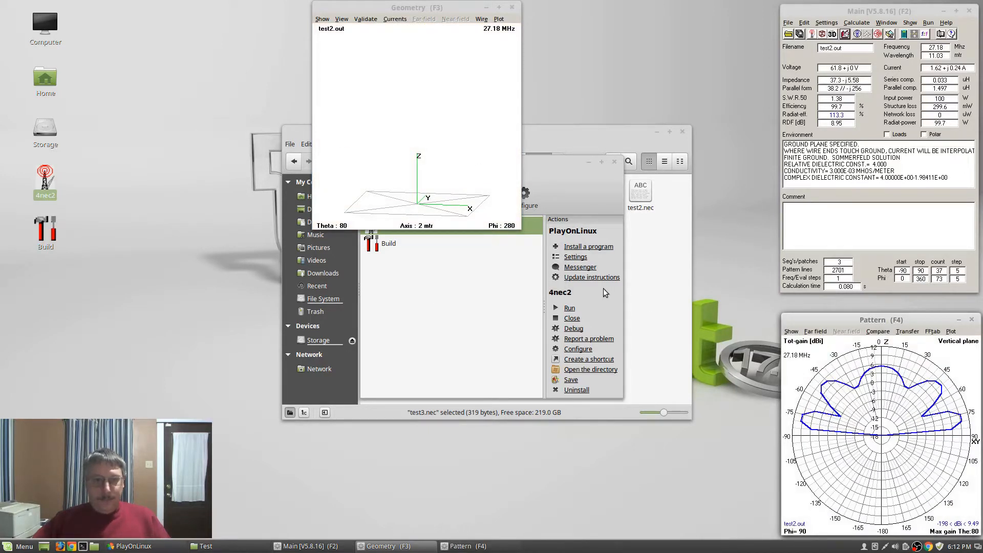
pyautogui.click(342, 19)
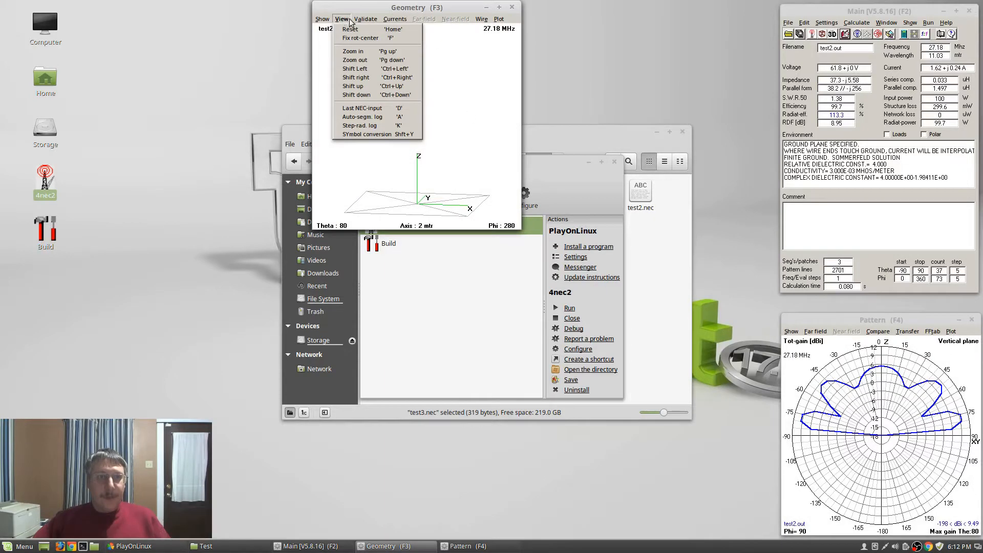
pyautogui.moveTo(361, 22)
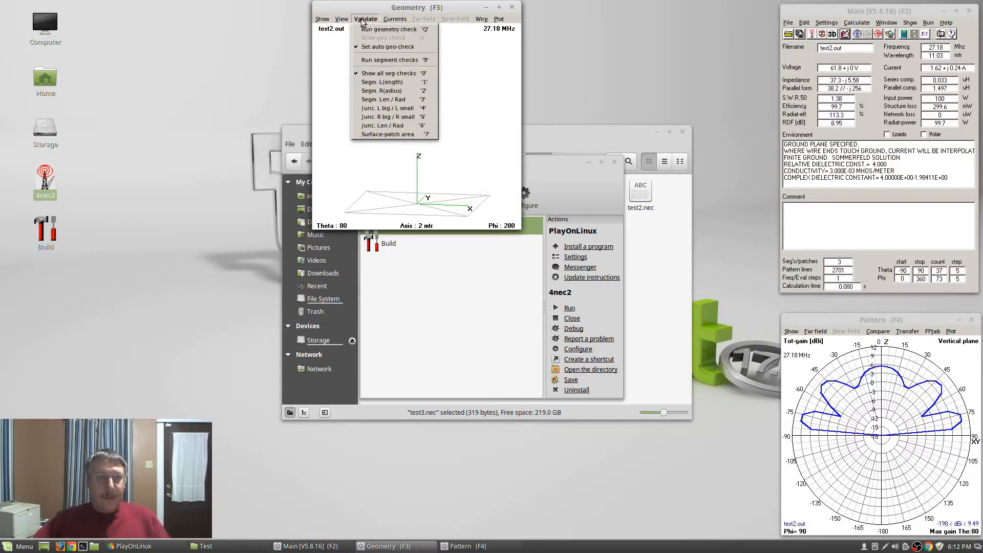
pyautogui.click(368, 61)
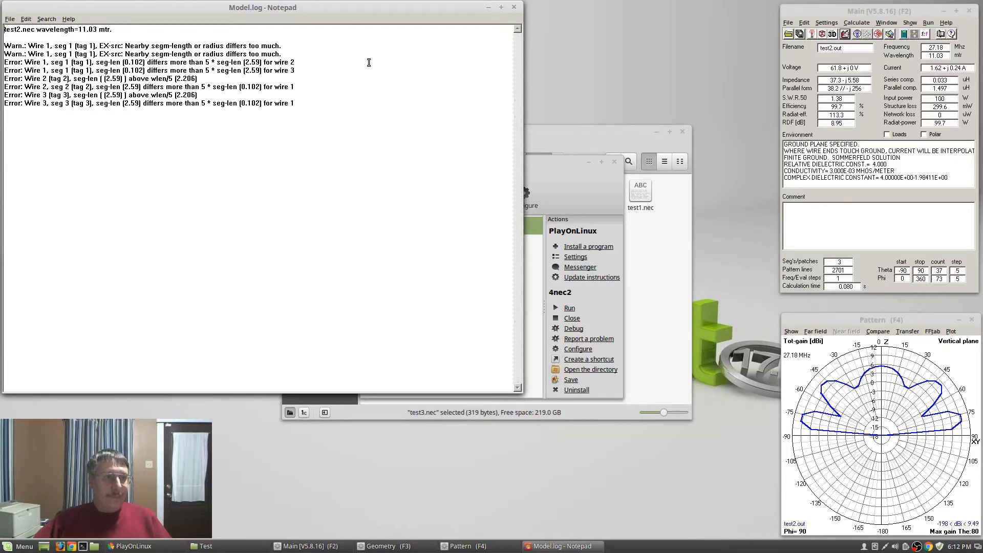
# Close the Model.log Notepad window listing the segment-length errors
pyautogui.click(515, 8)
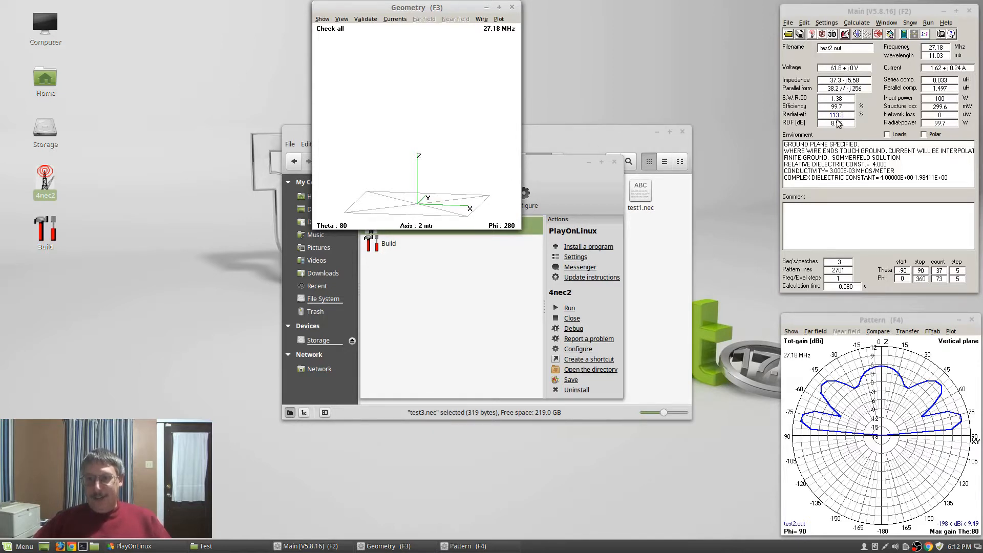
# Recalculate test2 with the average gain test enabled
pyautogui.press('F7')
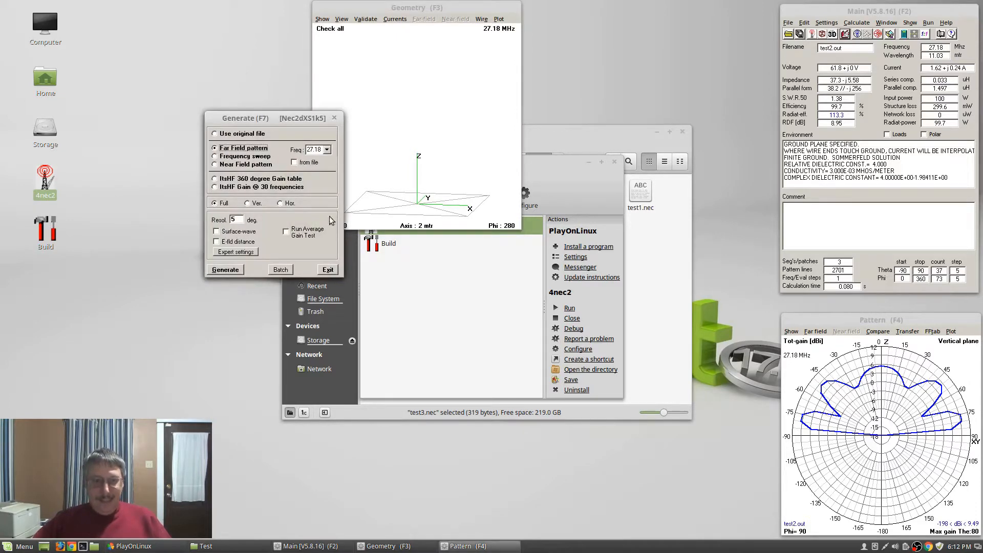
pyautogui.click(298, 236)
pyautogui.press('Return')
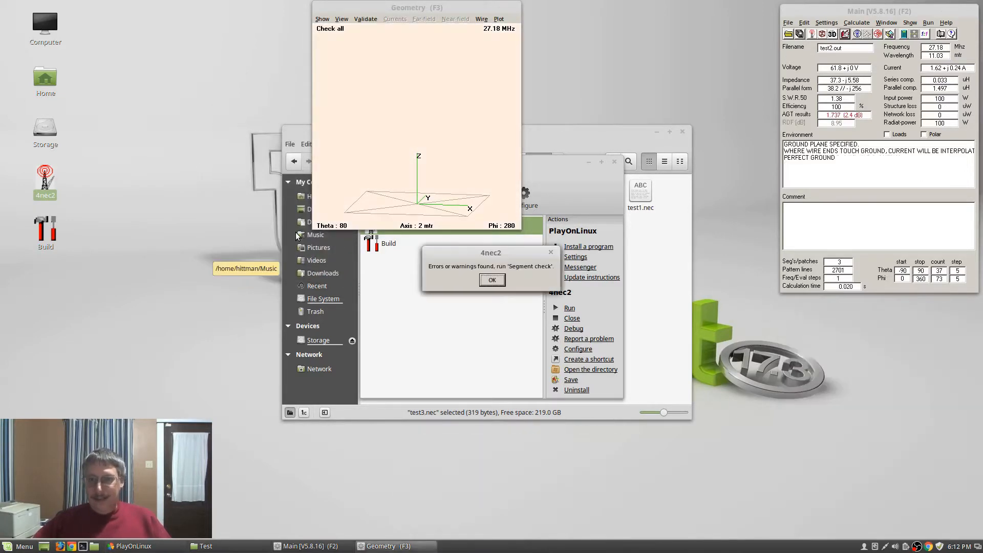
pyautogui.click(492, 280)
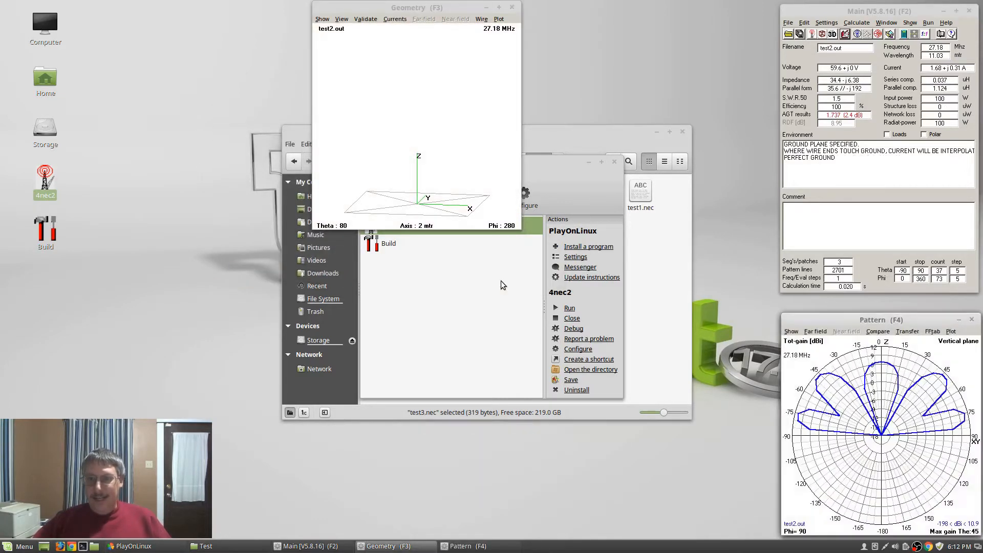
# Change wire 1's radius from .191 to .1 and recalculate the pattern
pyautogui.click(846, 34)
pyautogui.click(408, 207)
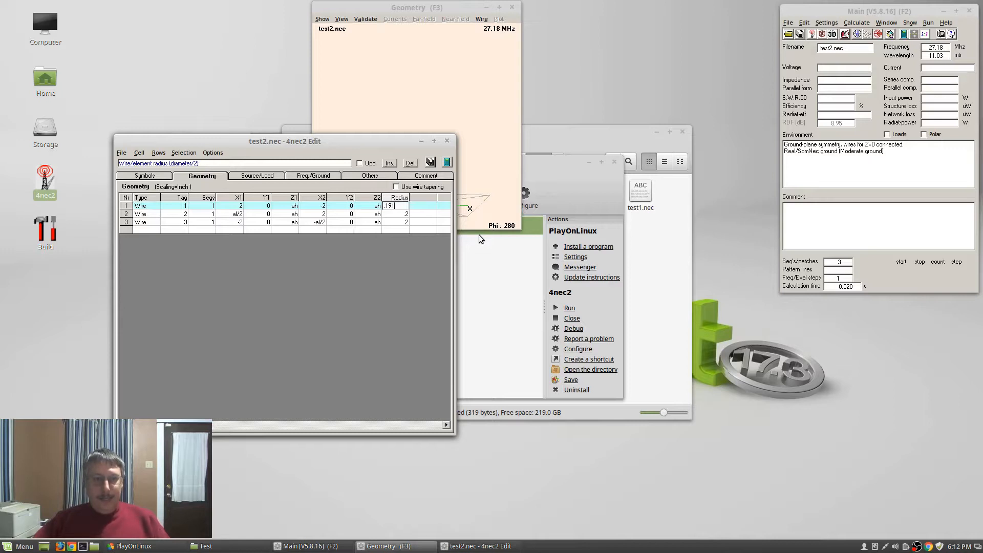
pyautogui.press('BackSpace')
pyautogui.press('BackSpace')
pyautogui.press('BackSpace')
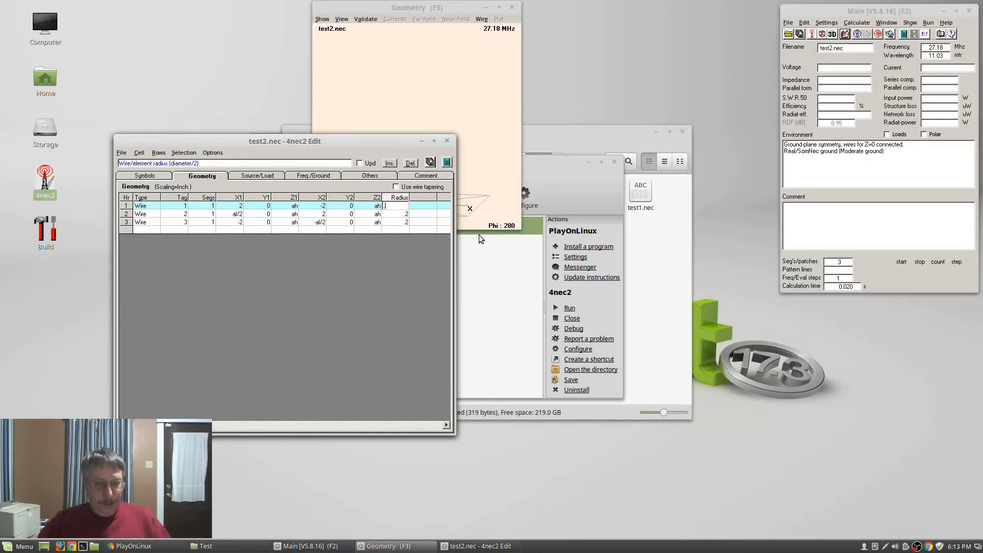
pyautogui.write('1')
pyautogui.press('Return')
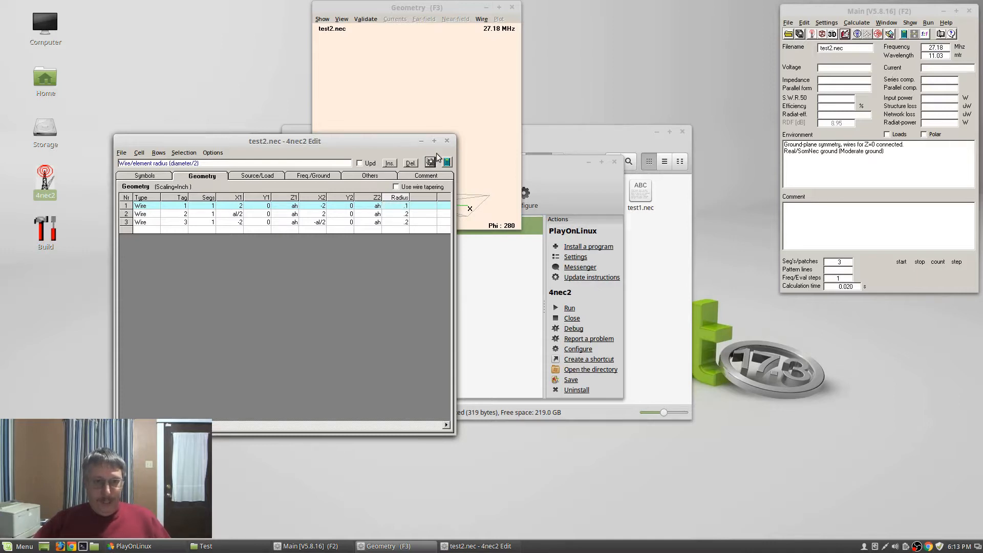
pyautogui.click(443, 141)
pyautogui.press('F7')
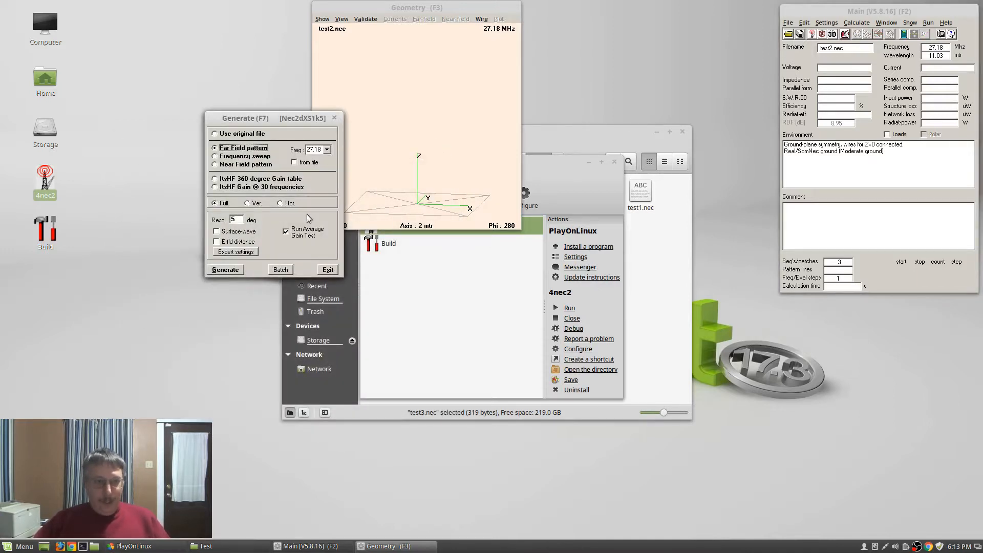
pyautogui.press('Return')
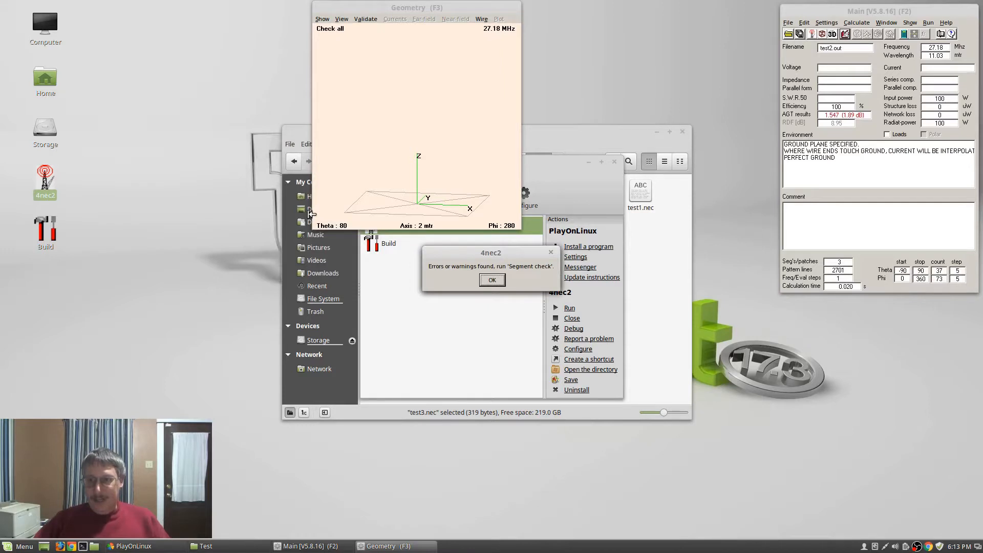
pyautogui.click(492, 280)
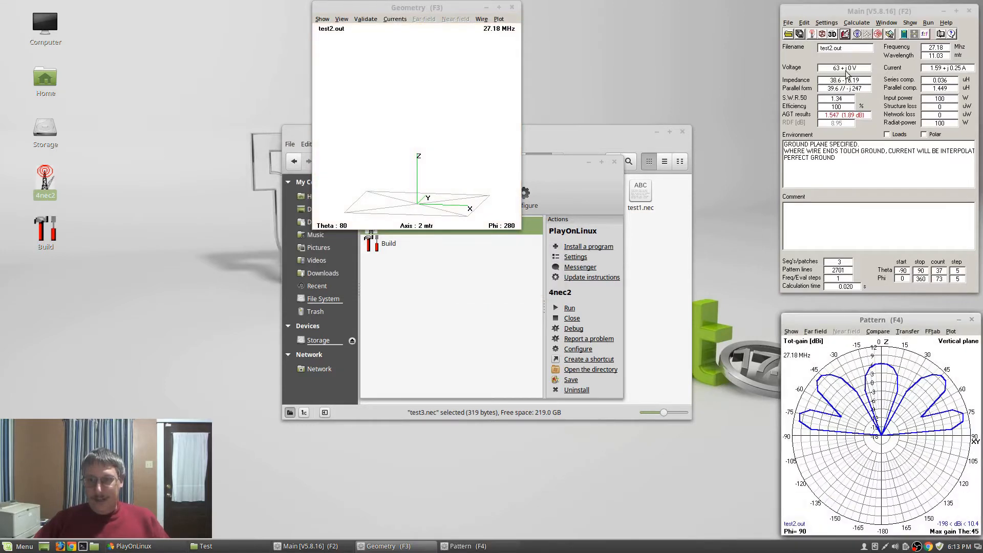
# Reduce wire 1's radius to .05 and recalculate with zero losses for the gain test
pyautogui.click(845, 35)
pyautogui.click(395, 206)
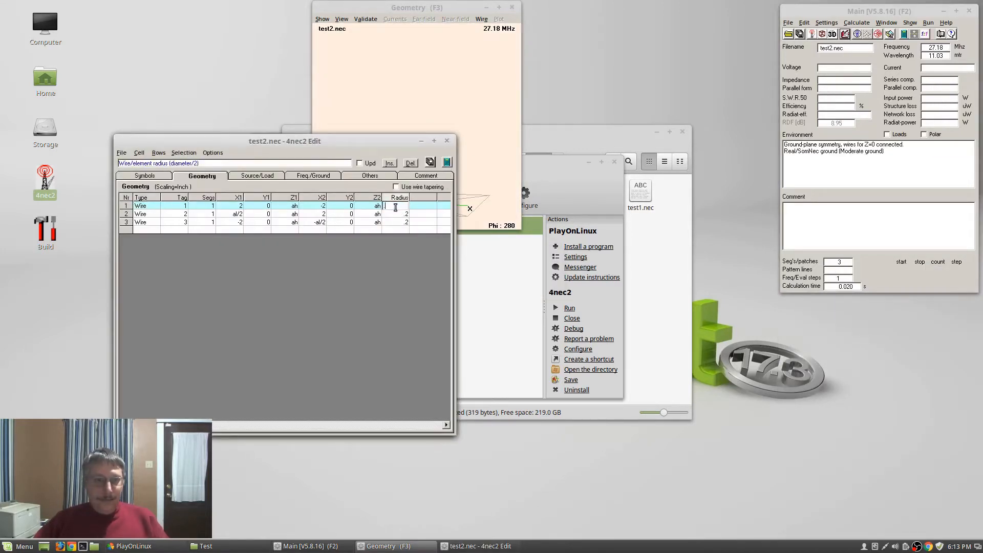
pyautogui.write('.5')
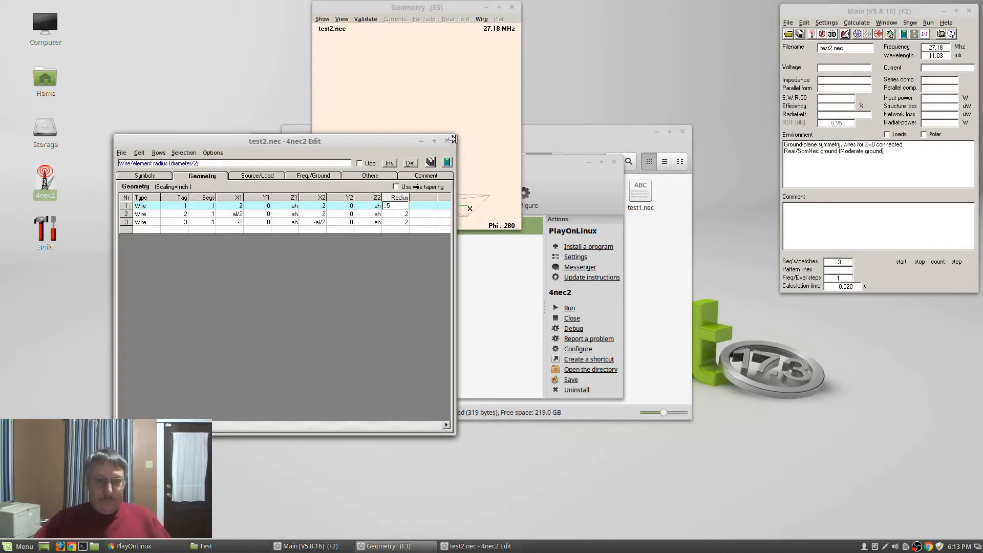
pyautogui.press('BackSpace')
pyautogui.press('BackSpace')
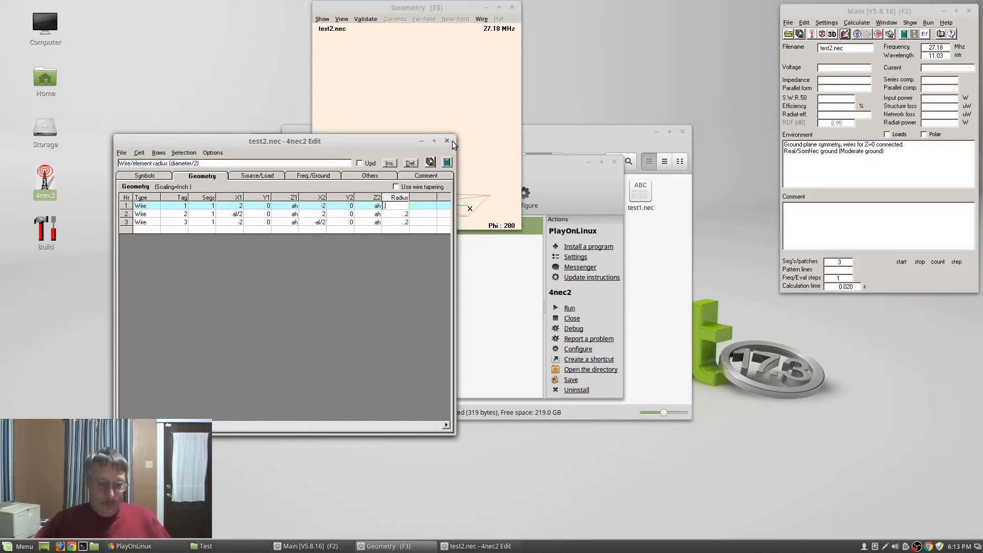
pyautogui.write('05')
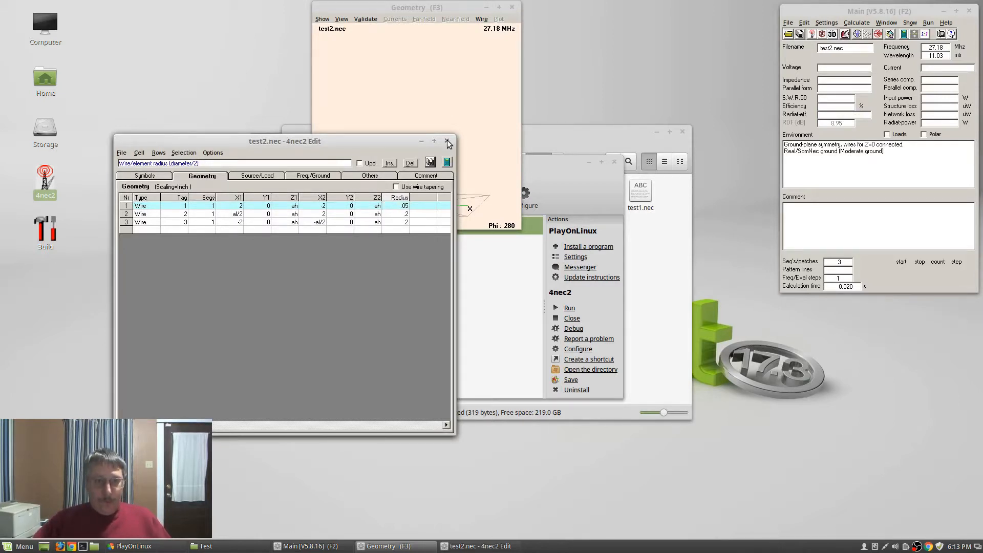
pyautogui.click(447, 141)
pyautogui.press('F7')
pyautogui.press('Return')
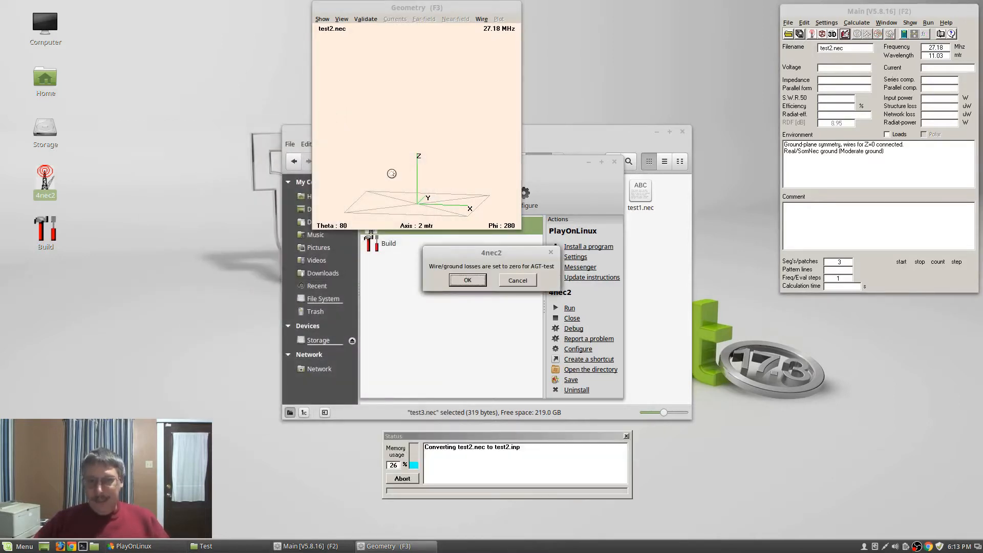
pyautogui.press('Return')
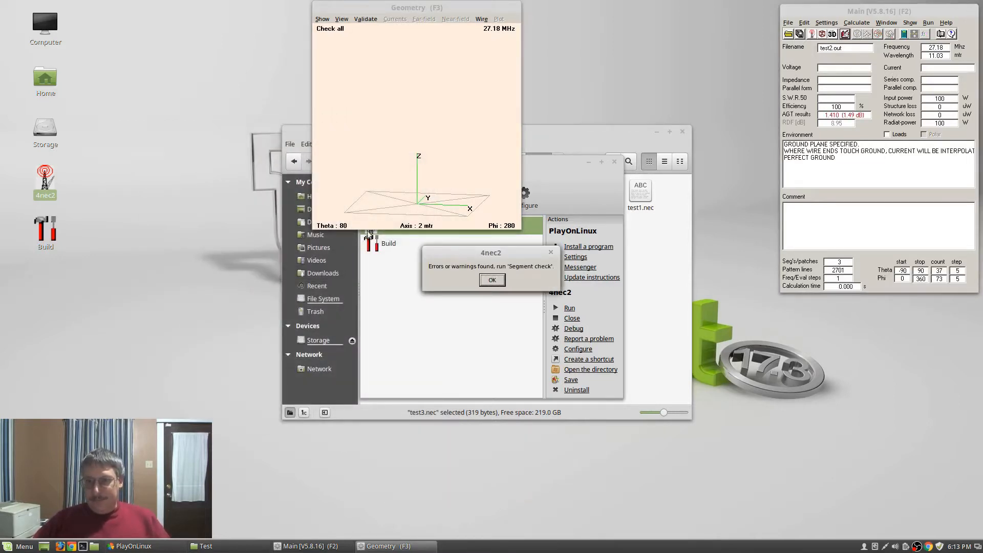
pyautogui.click(495, 279)
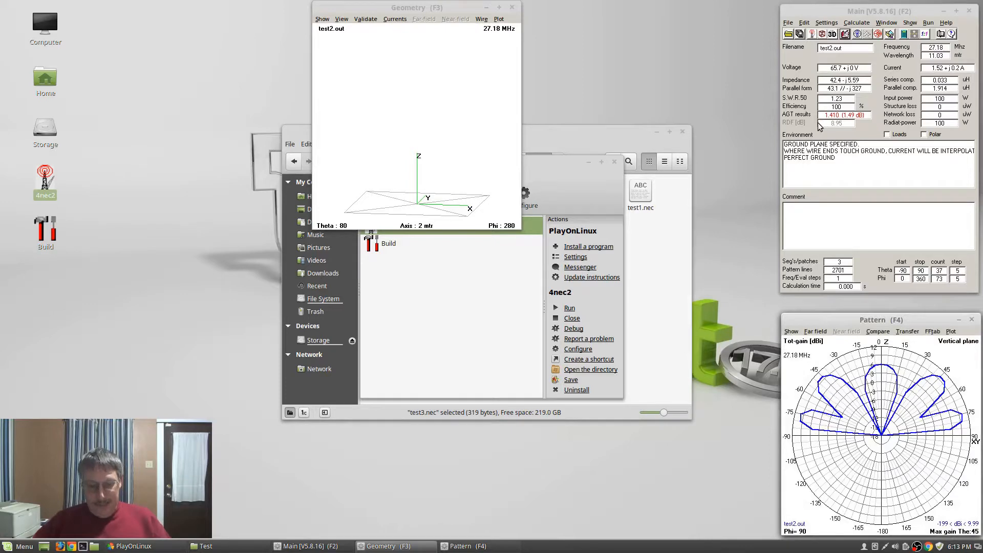
# Recalculate without the average gain test and bring up the file-open dialog
pyautogui.press('F7')
pyautogui.press('Return')
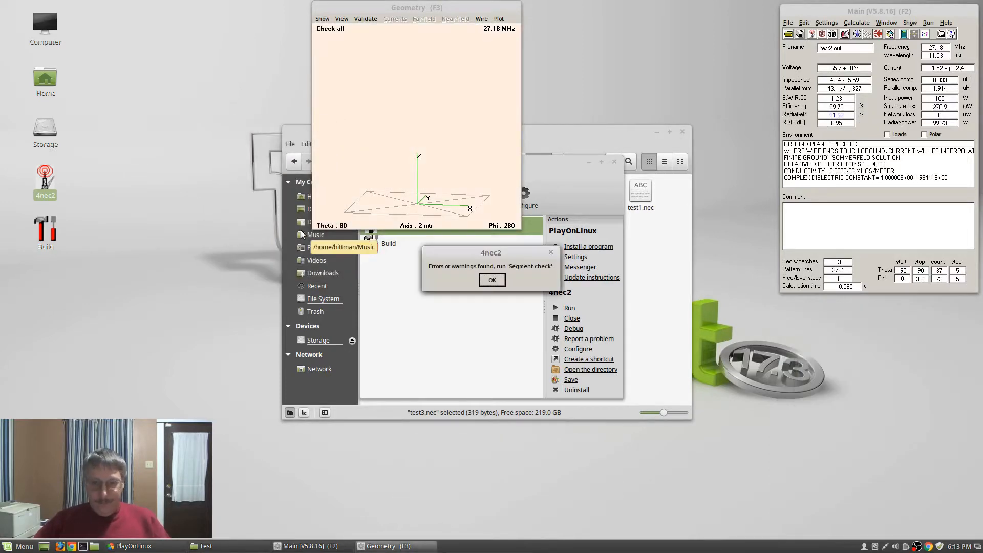
pyautogui.click(489, 277)
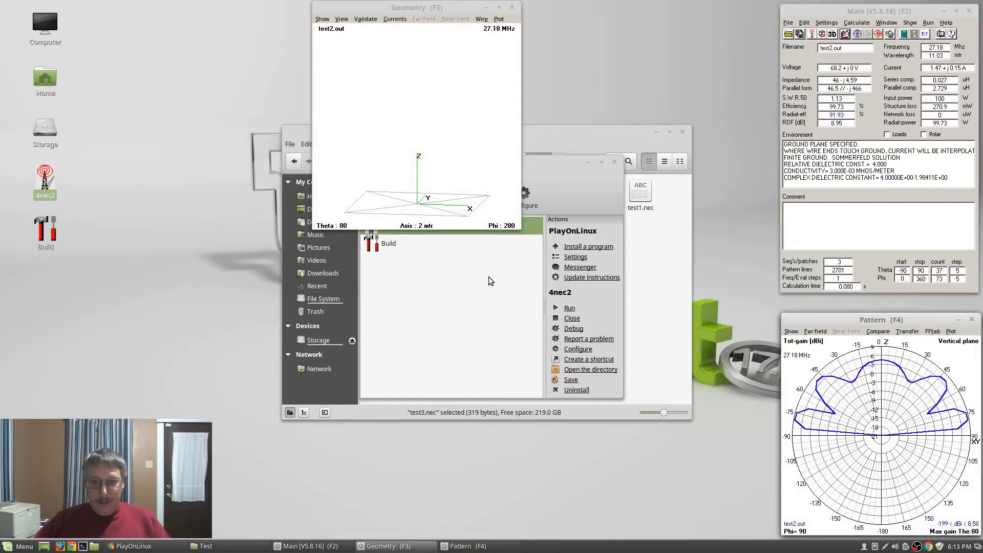
pyautogui.click(789, 34)
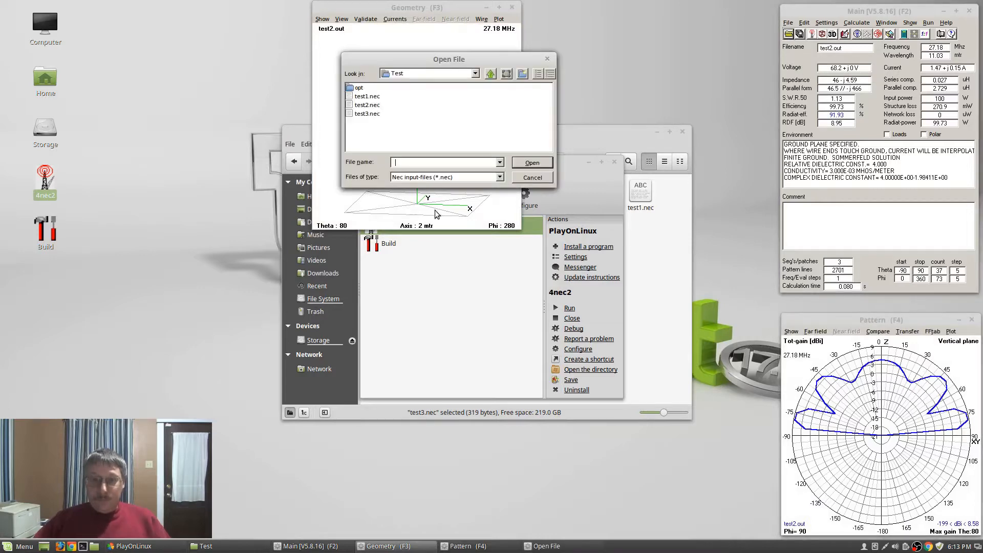
# Load test1.nec into 4nec2
pyautogui.click(367, 114)
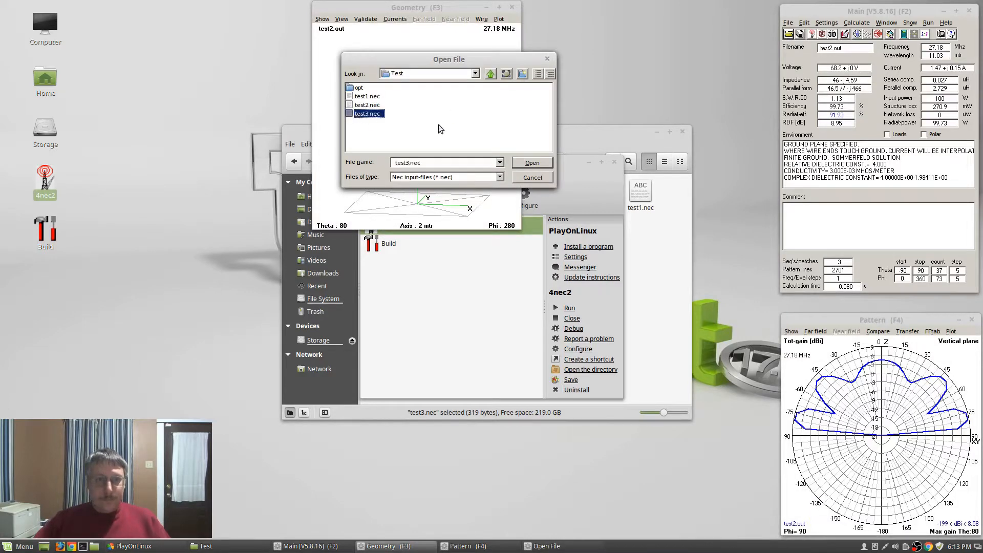
pyautogui.click(367, 96)
pyautogui.click(542, 178)
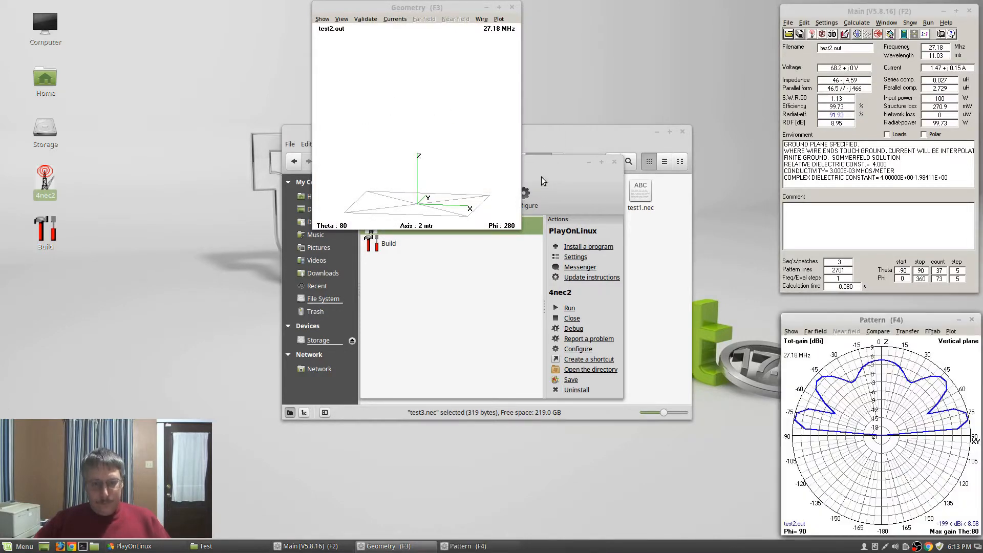
pyautogui.click(789, 34)
pyautogui.click(368, 96)
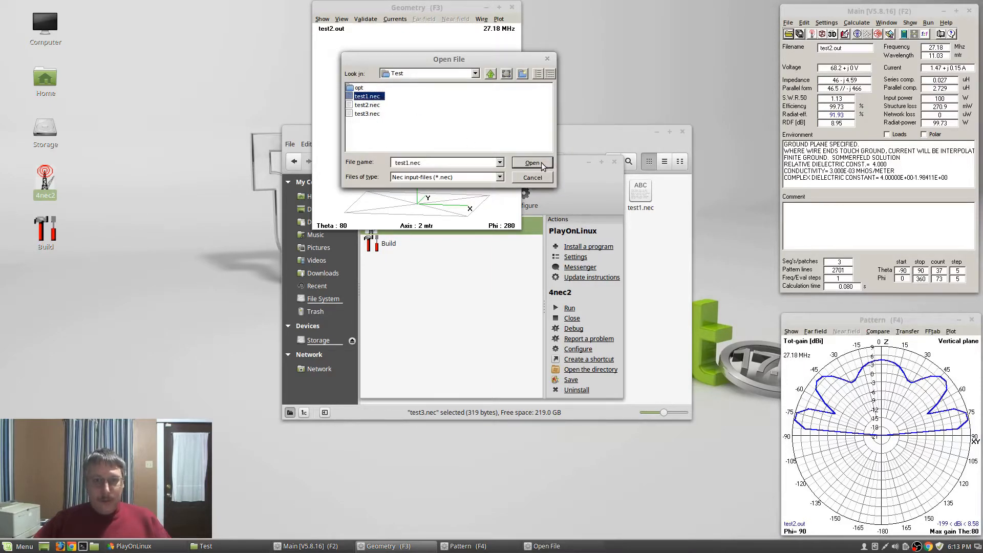
pyautogui.click(533, 163)
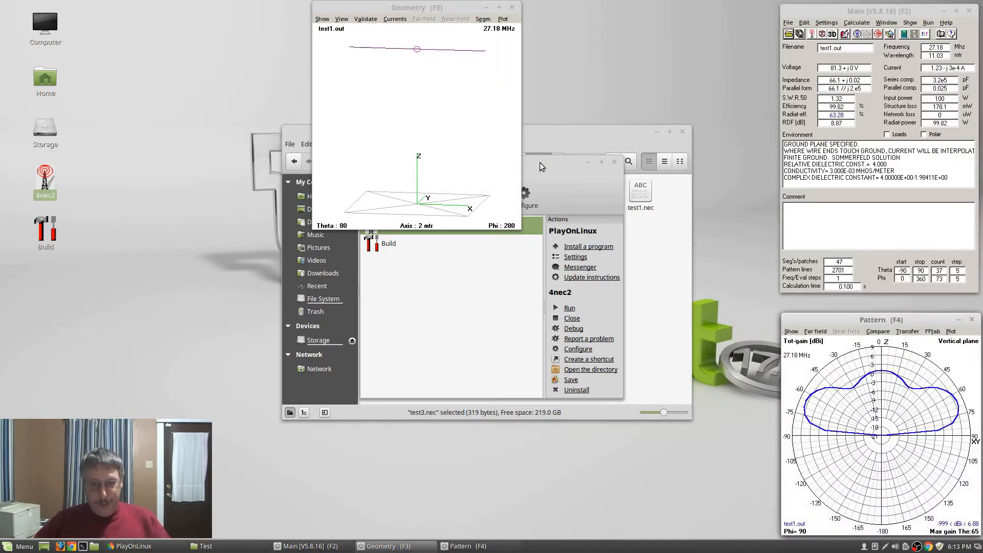
# Calculate test1's pattern, then rerun it with the average gain test at zero losses
pyautogui.press('F7')
pyautogui.press('Return')
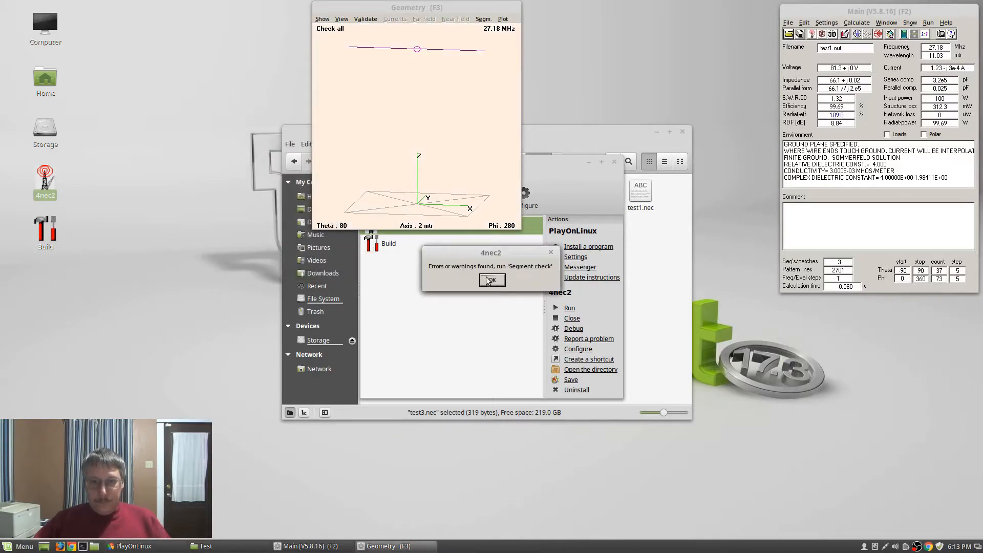
pyautogui.click(491, 279)
pyautogui.press('F7')
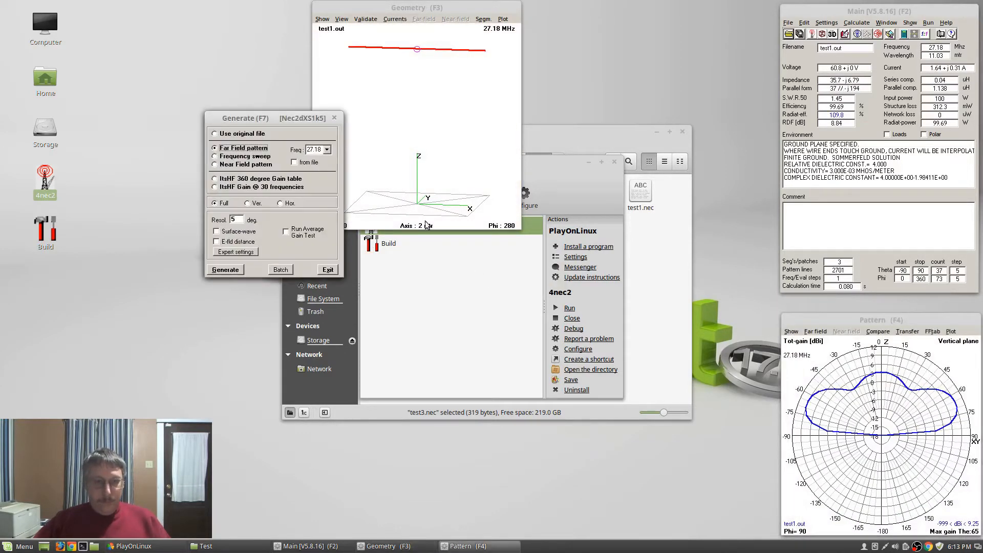
pyautogui.press('Return')
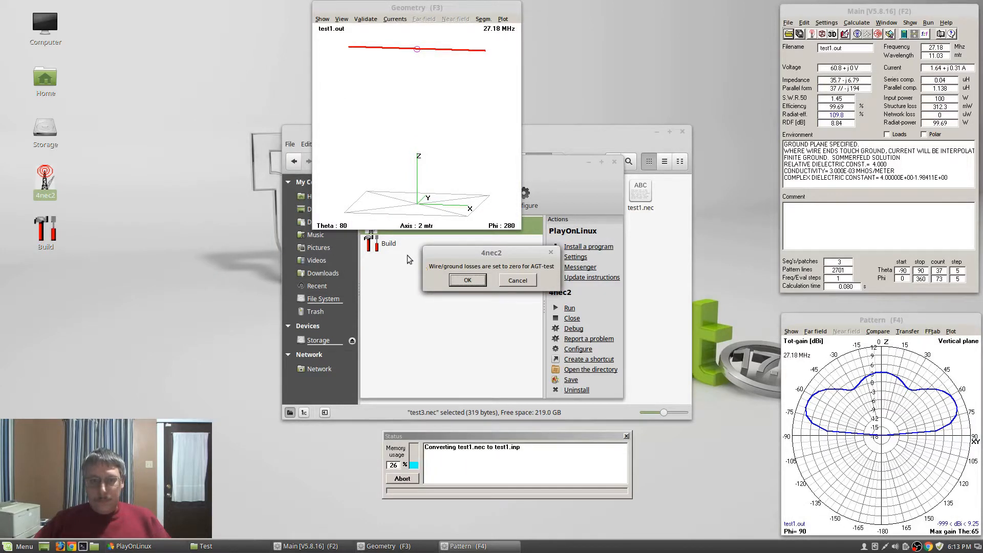
pyautogui.click(477, 283)
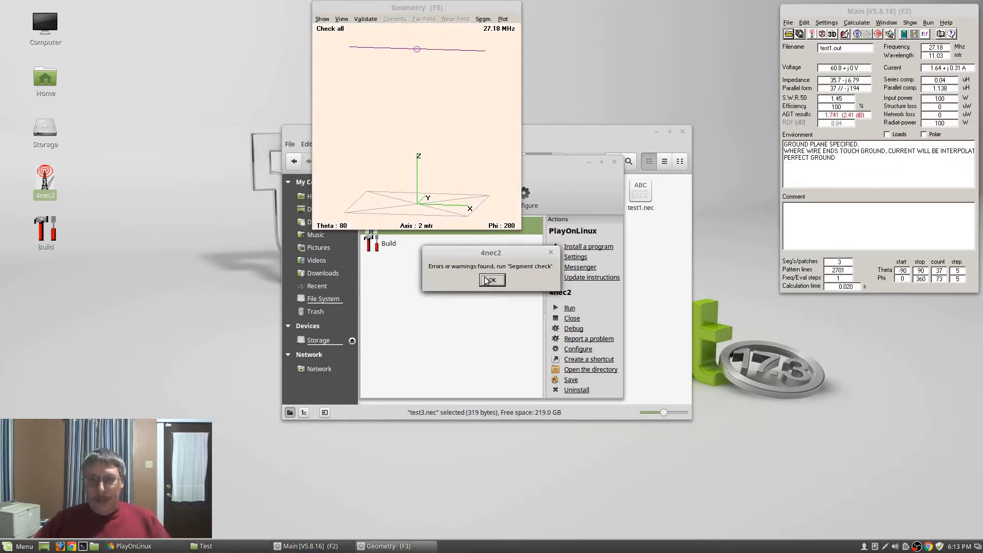
pyautogui.click(486, 281)
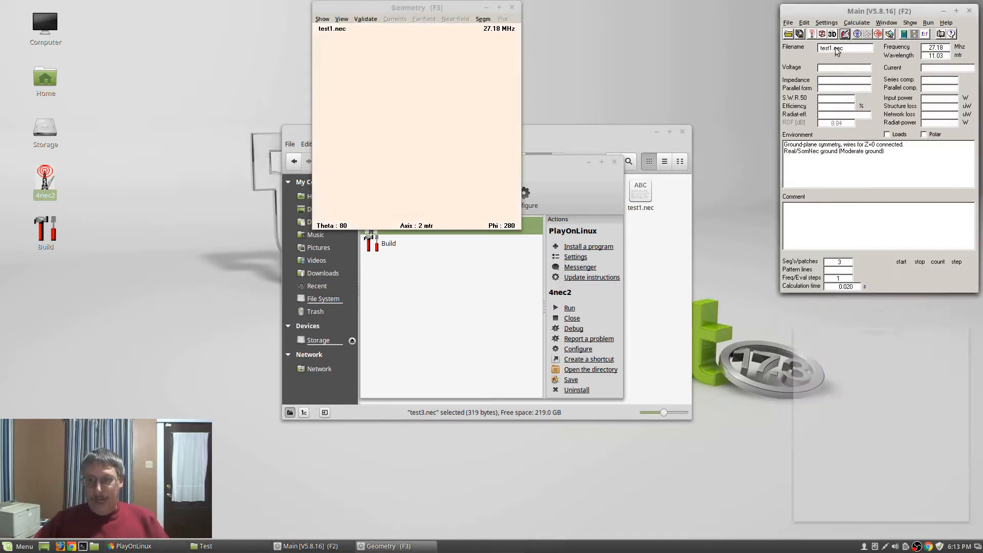
# Set wire 1's radius to .2, save, and recalculate with the average gain test
pyautogui.doubleClick(397, 206)
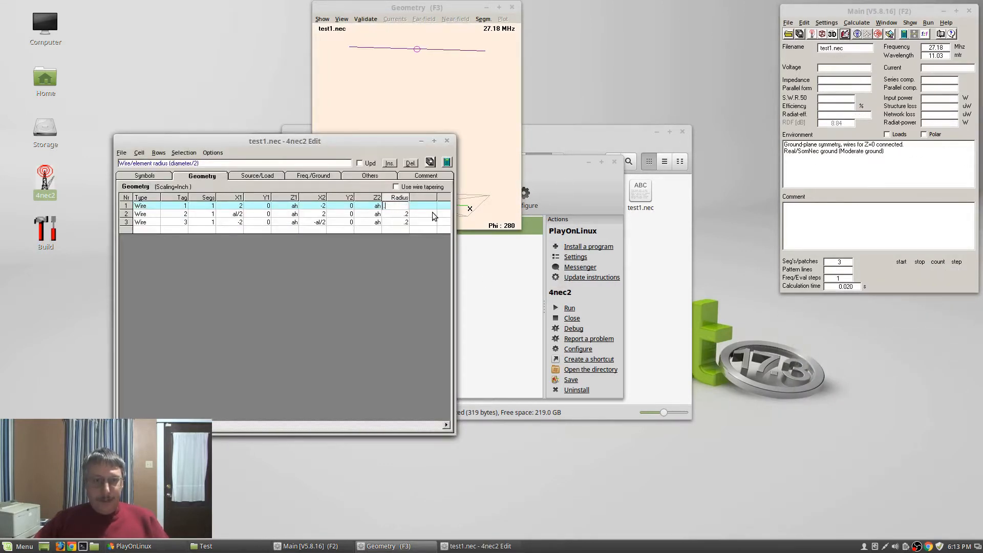
pyautogui.write('2')
pyautogui.click(431, 163)
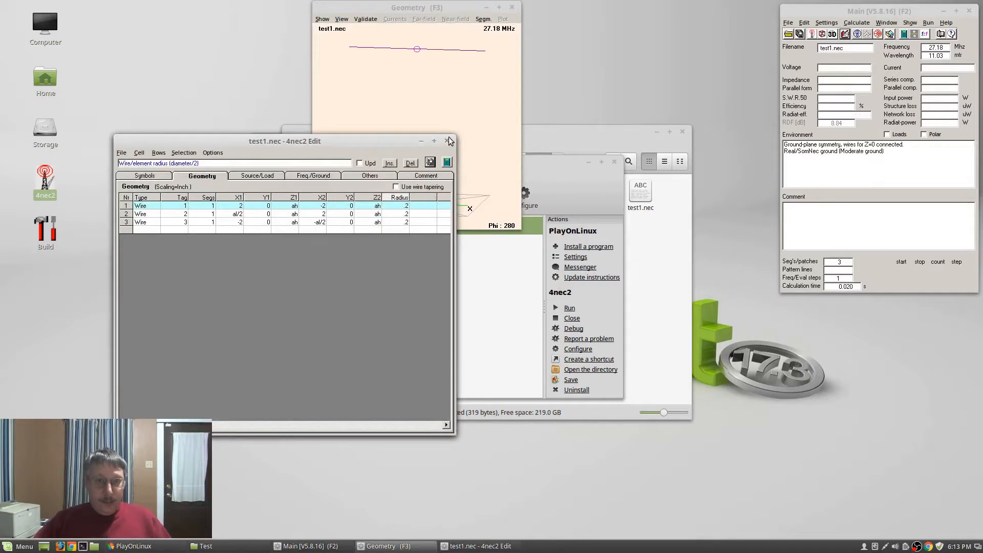
pyautogui.click(449, 141)
pyautogui.press('F7')
pyautogui.press('Return')
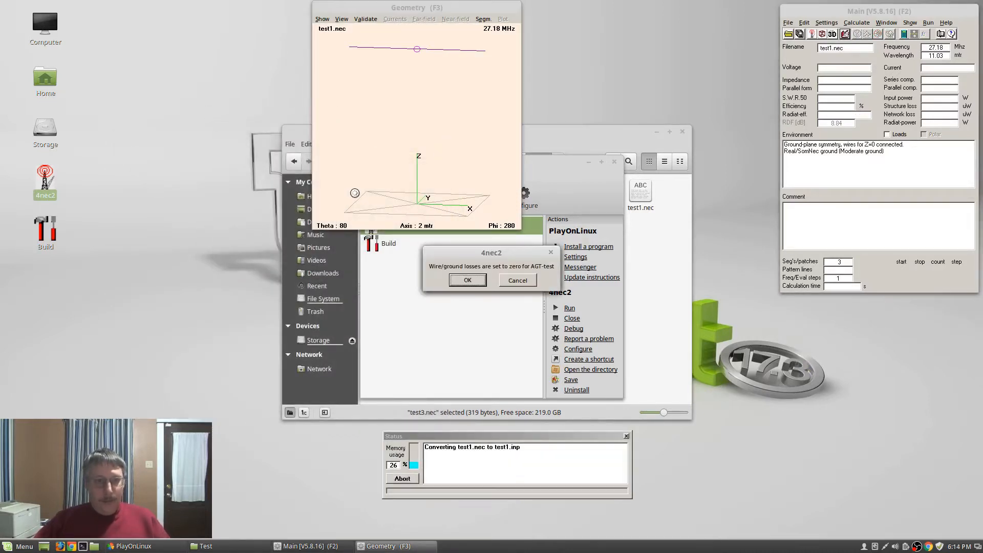
pyautogui.press('Return')
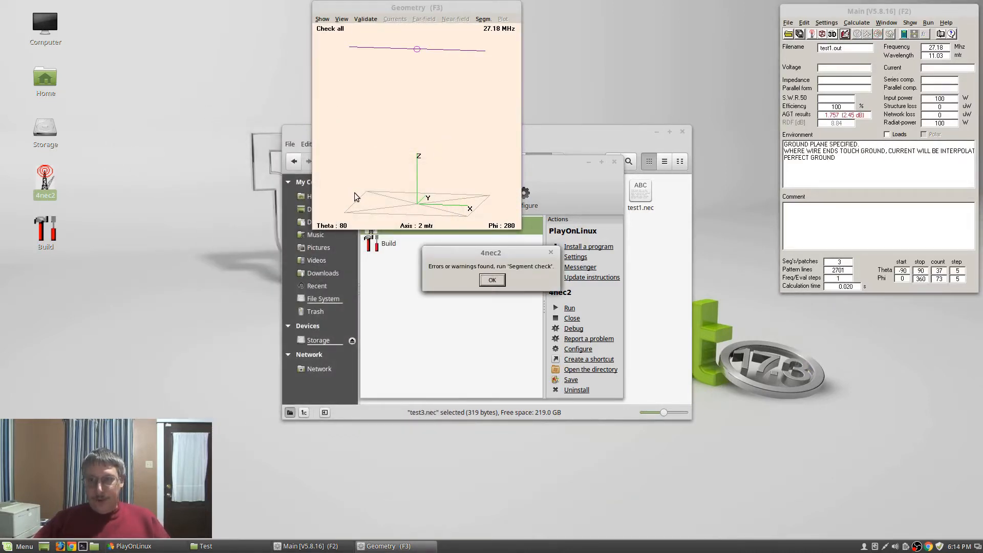
pyautogui.click(491, 279)
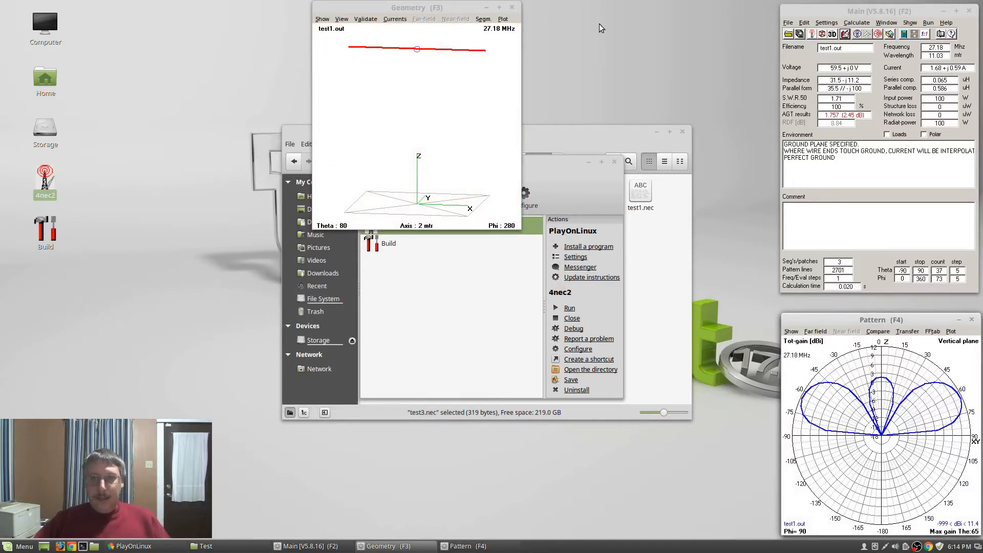
# Set automatic segmentation to 50 segments per half-wave
pyautogui.click(829, 24)
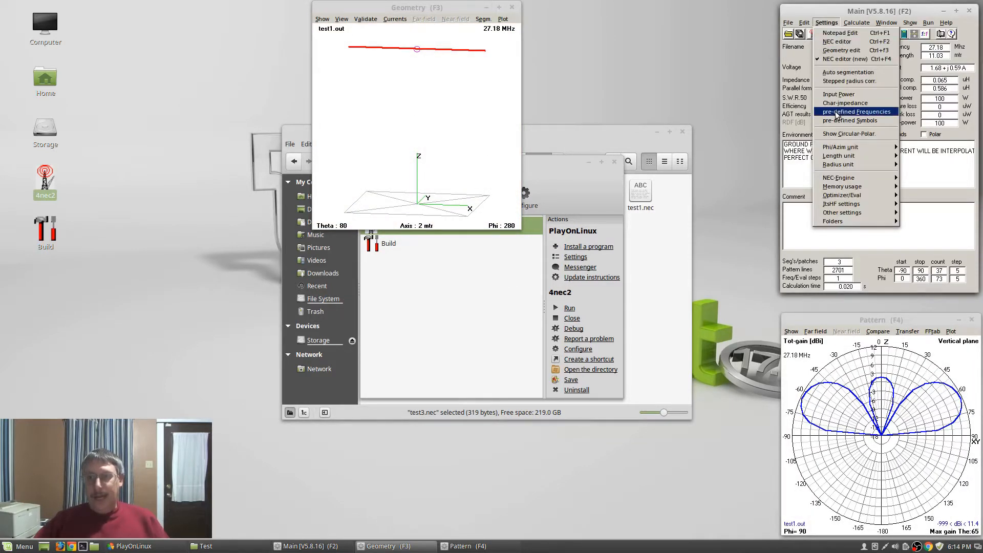
pyautogui.click(845, 72)
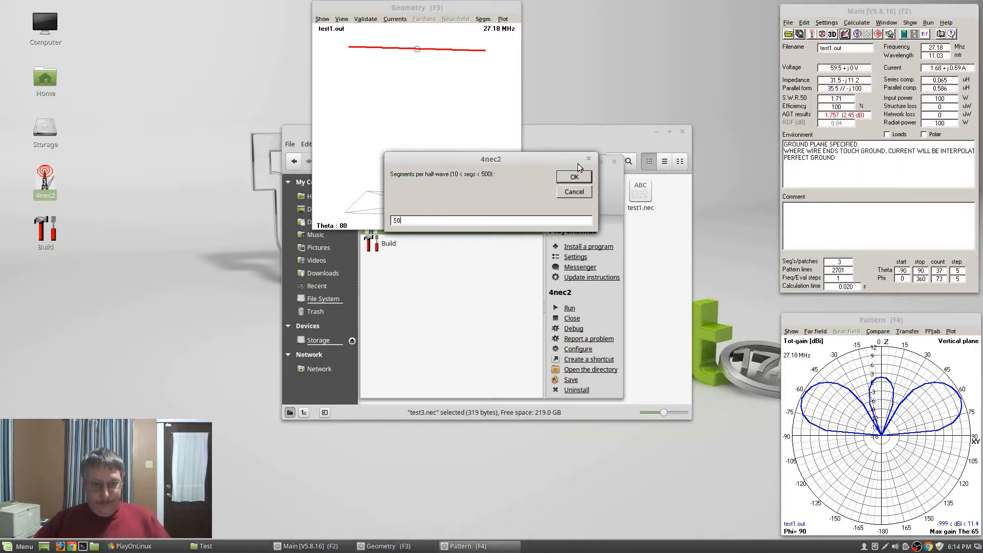
pyautogui.click(572, 178)
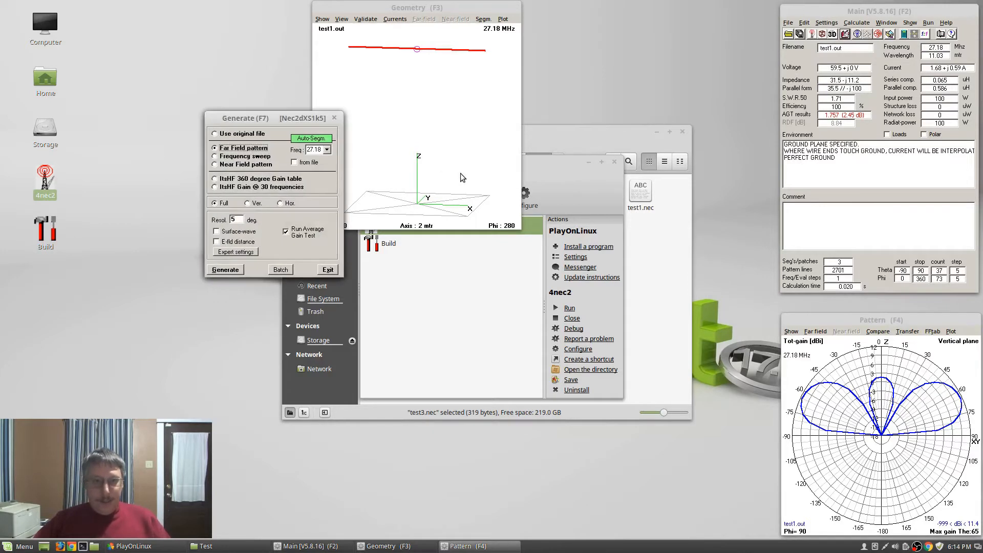
# Recalculate test1 at 1-degree resolution with the average gain test, then close 4nec2
pyautogui.press('F7')
pyautogui.doubleClick(241, 220)
pyautogui.write('1')
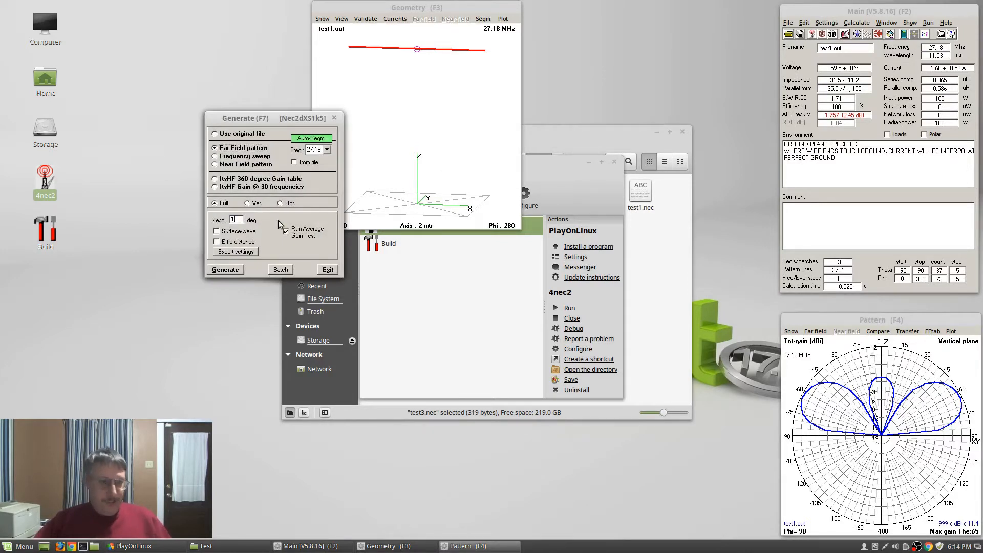
pyautogui.click(220, 272)
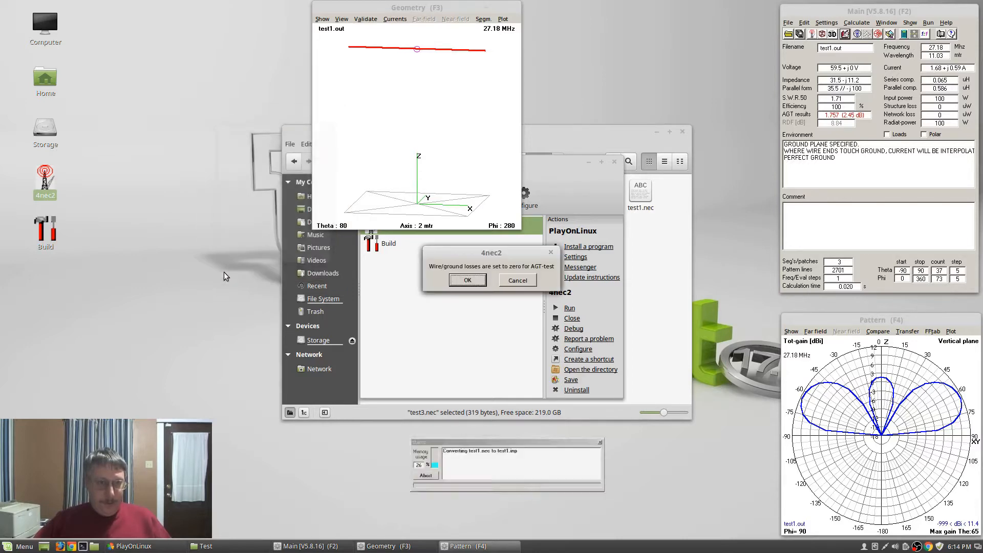
pyautogui.click(467, 281)
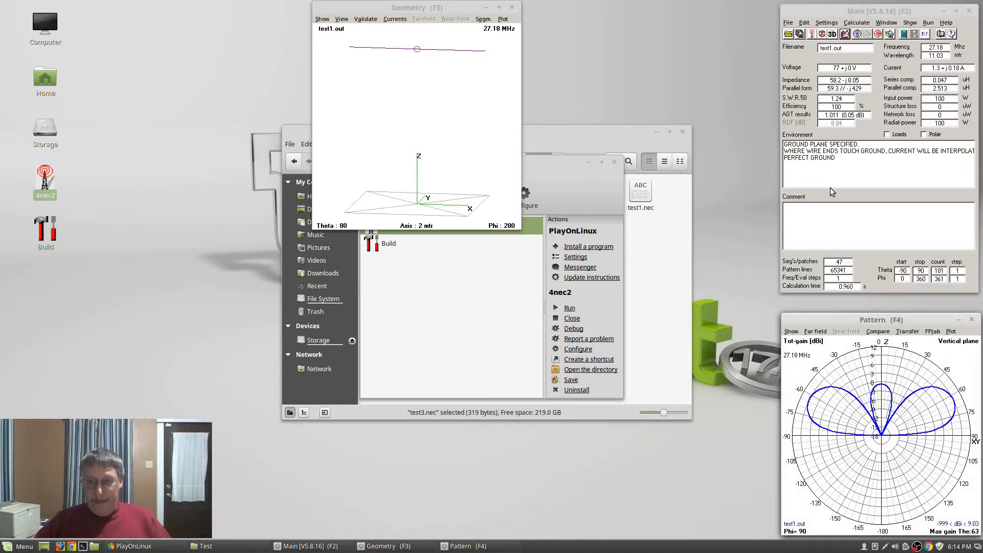
pyautogui.click(969, 11)
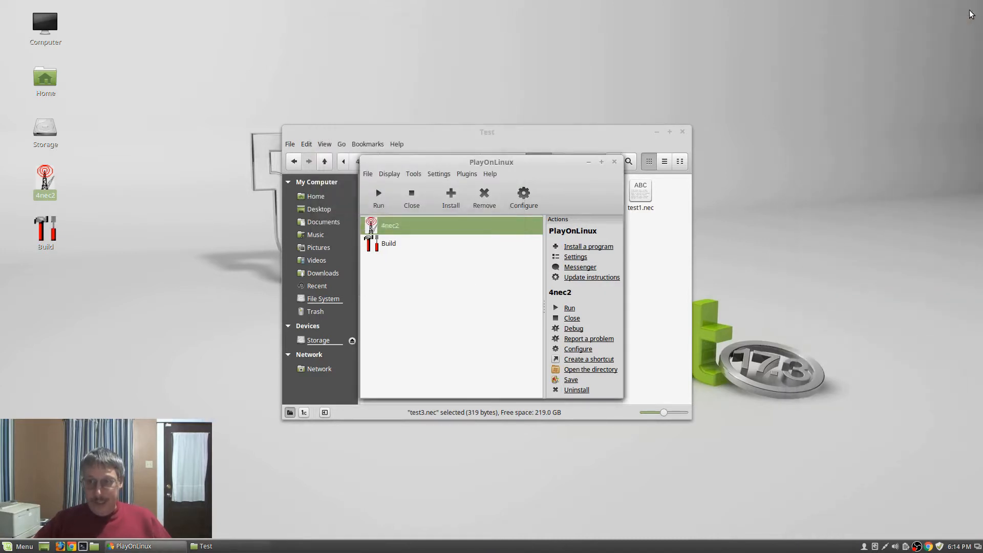
# Relaunch 4nec2 and calculate TEST1's far-field pattern
pyautogui.click(379, 200)
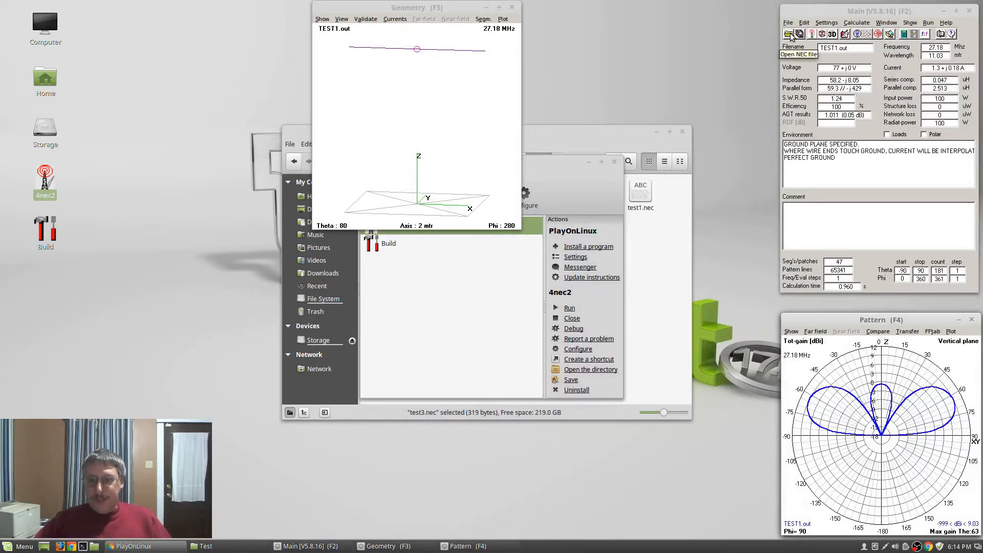
pyautogui.press('F7')
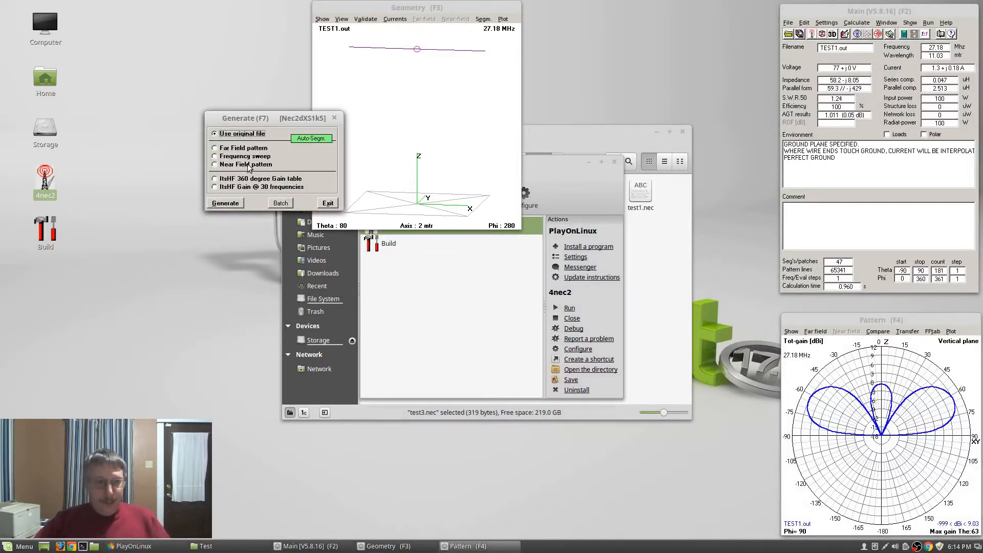
pyautogui.click(248, 148)
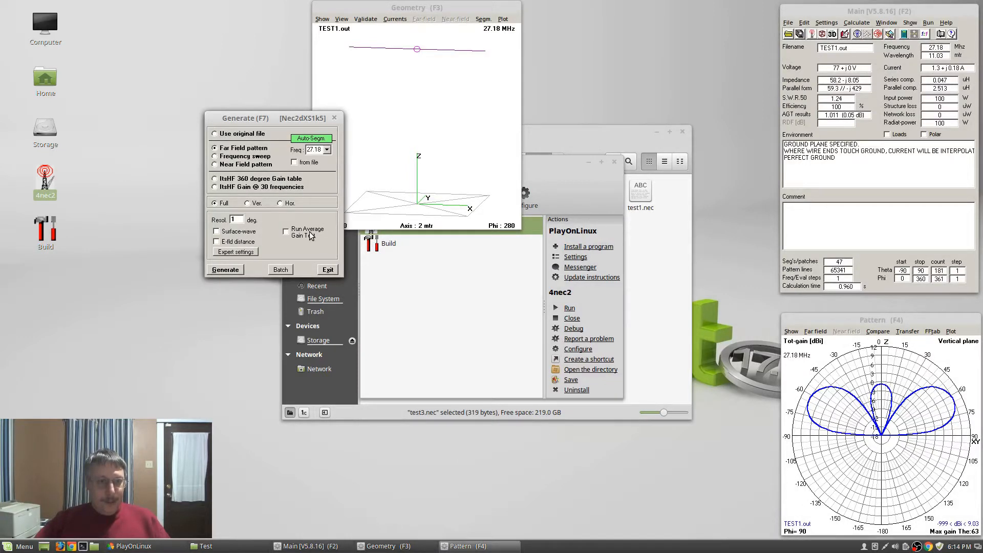
pyautogui.press('Return')
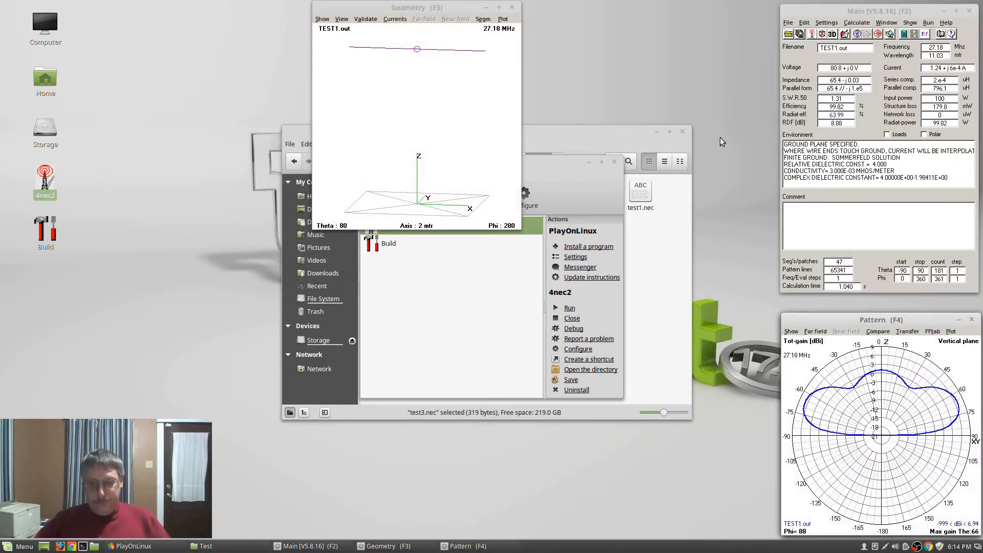
# Load test2.nec into 4nec2
pyautogui.click(790, 33)
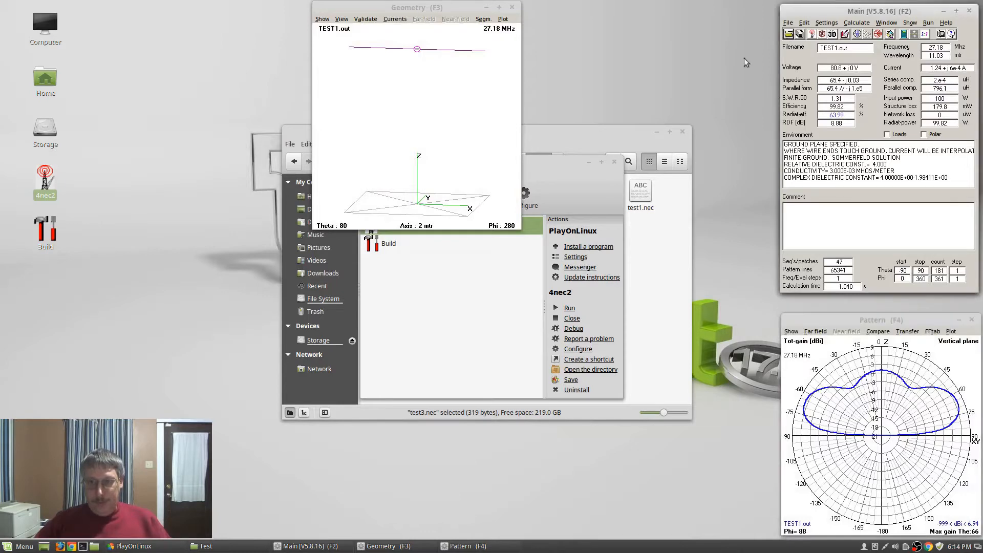
pyautogui.click(368, 105)
pyautogui.click(528, 162)
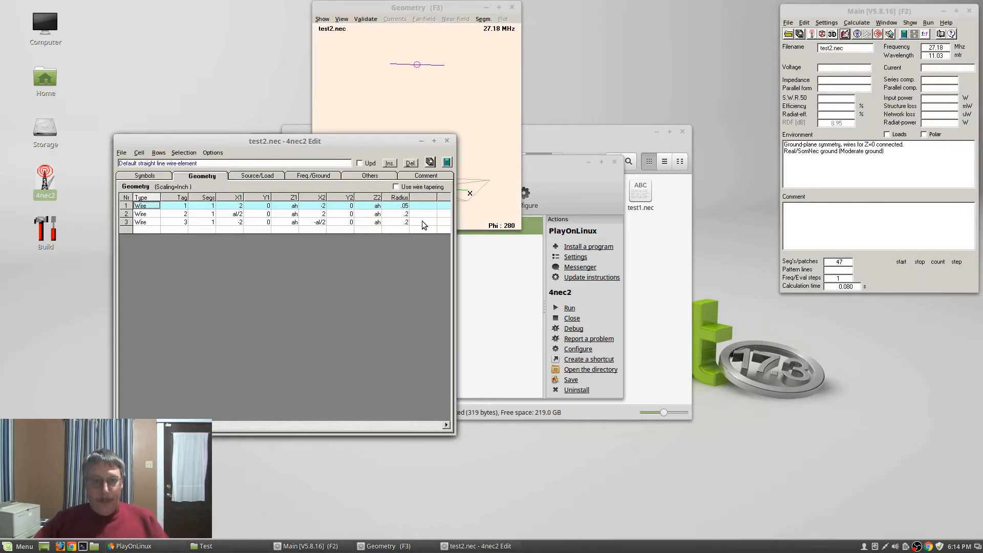
# Edit test2's wire 1 radius, save, and recalculate the far-field pattern
pyautogui.click(407, 208)
pyautogui.write('2')
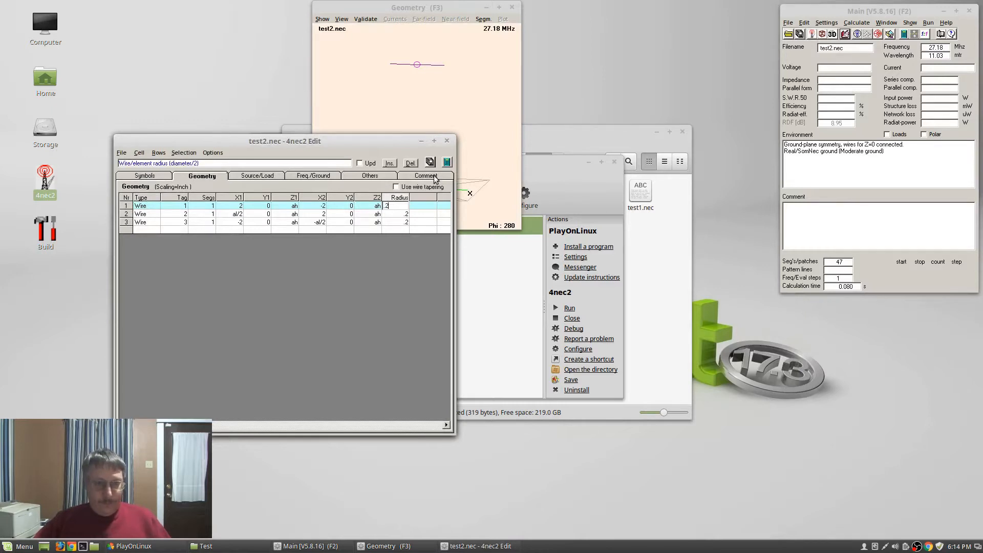
pyautogui.click(431, 163)
pyautogui.click(447, 142)
pyautogui.press('F7')
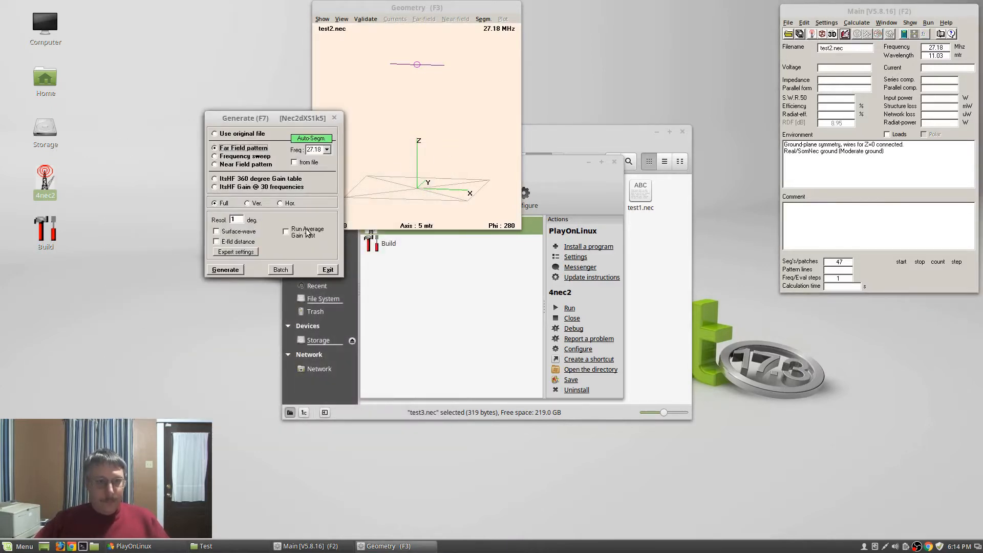
pyautogui.press('Return')
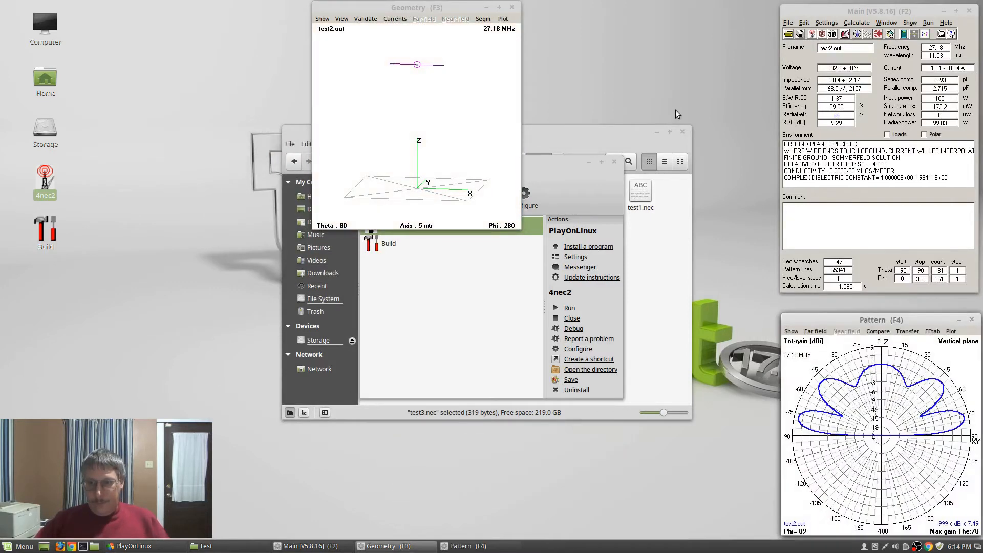
# Load test3.nec into 4nec2
pyautogui.click(788, 34)
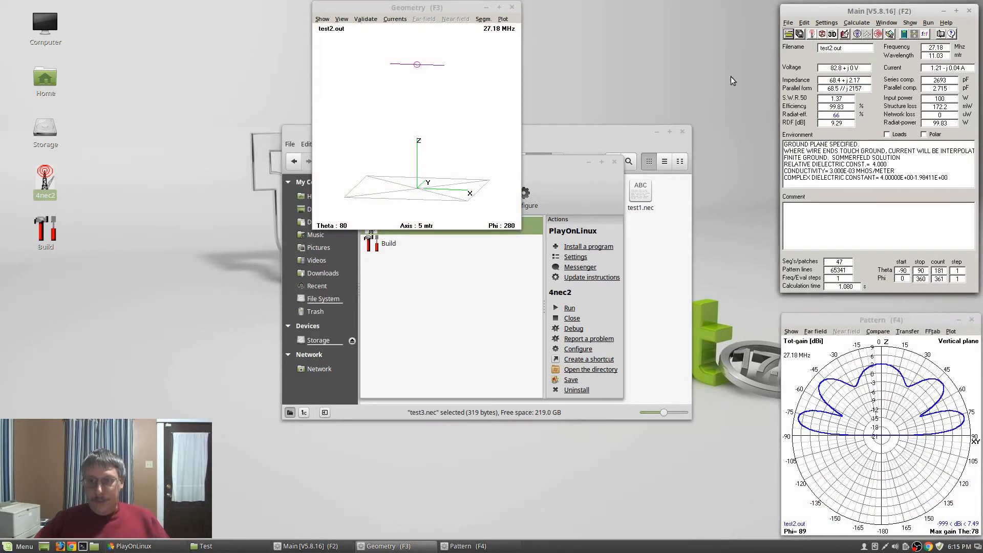
pyautogui.click(374, 114)
pyautogui.click(517, 163)
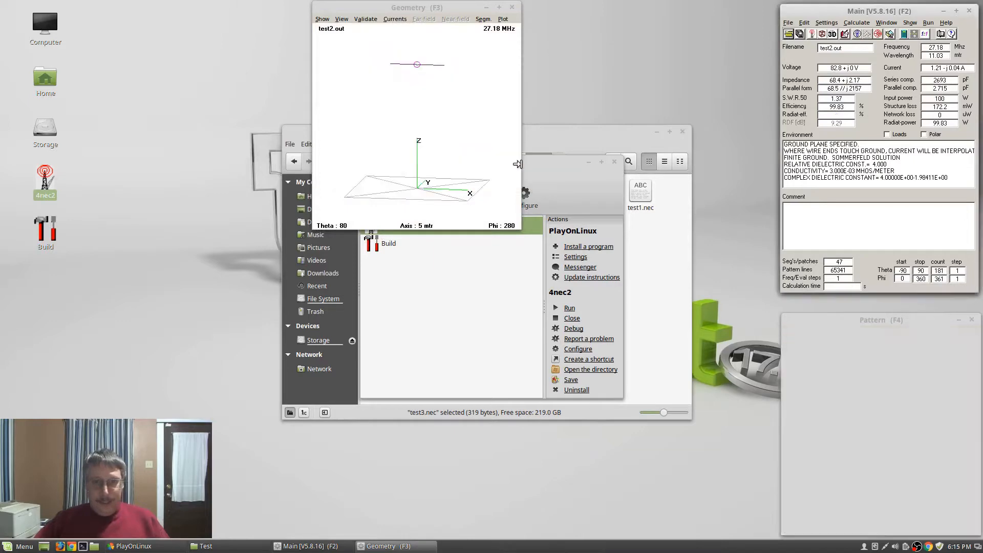
# Change test3's antenna height equation from 2 to 6 and calculate its far-field pattern
pyautogui.click(844, 34)
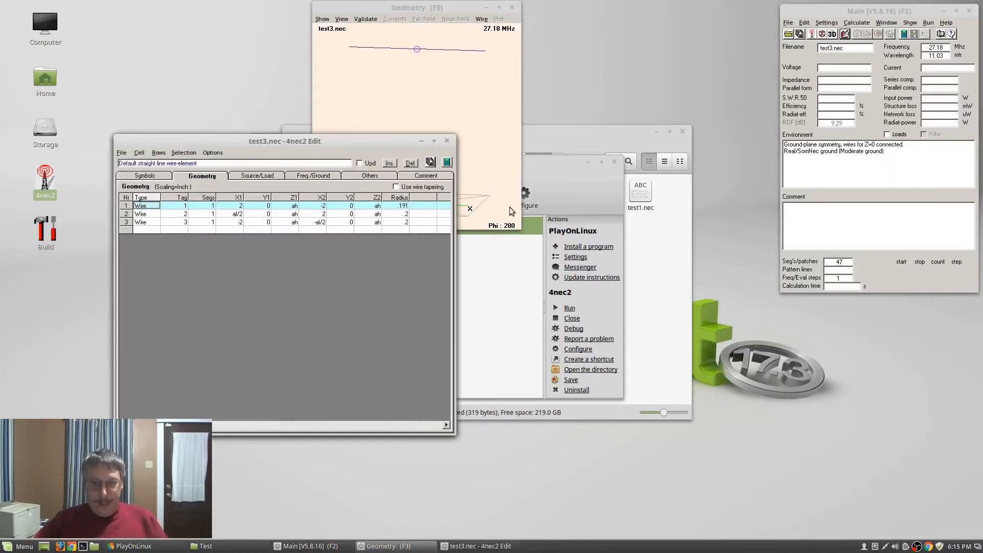
pyautogui.click(401, 206)
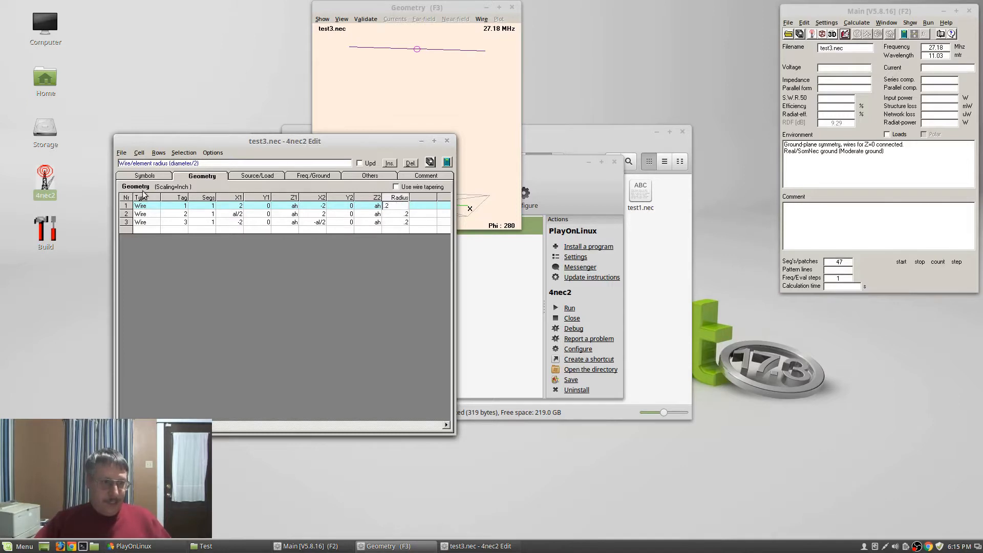
pyautogui.click(142, 177)
pyautogui.click(161, 206)
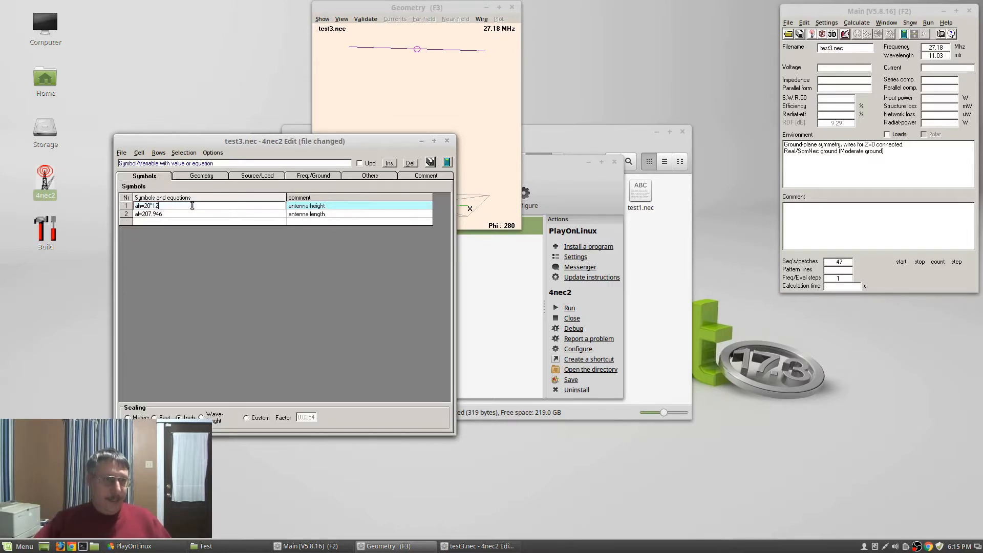
pyautogui.press('BackSpace')
pyautogui.write('6')
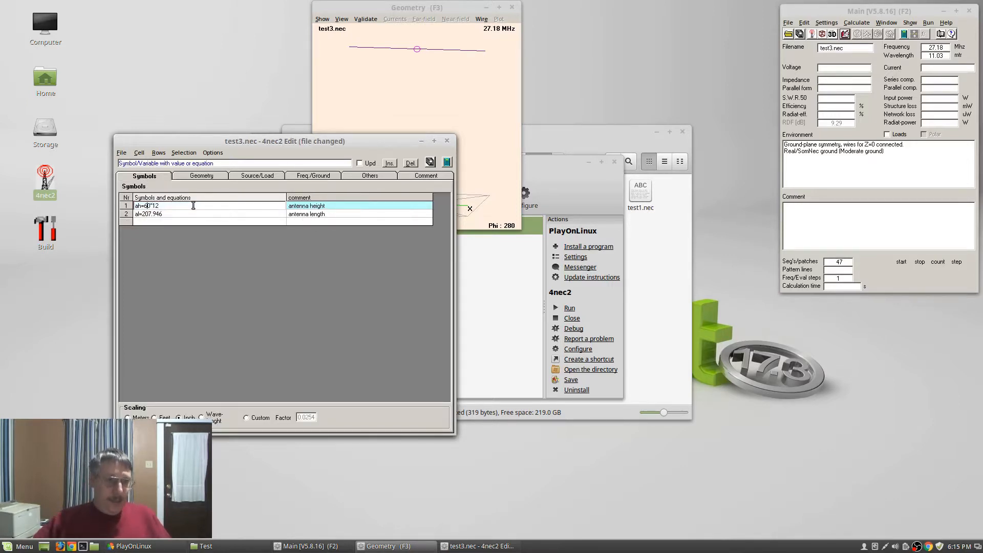
pyautogui.click(431, 162)
pyautogui.click(446, 141)
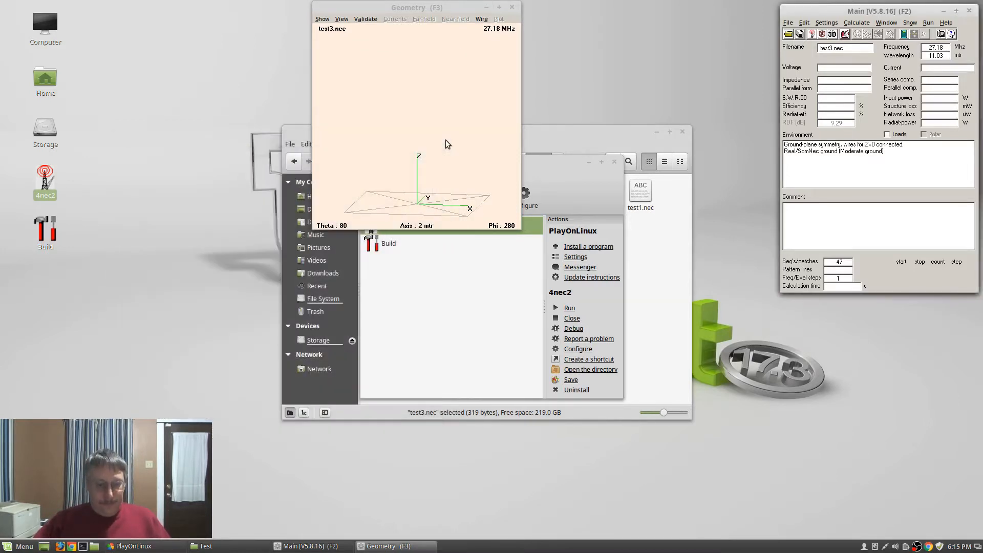
pyautogui.press('F7')
pyautogui.press('Return')
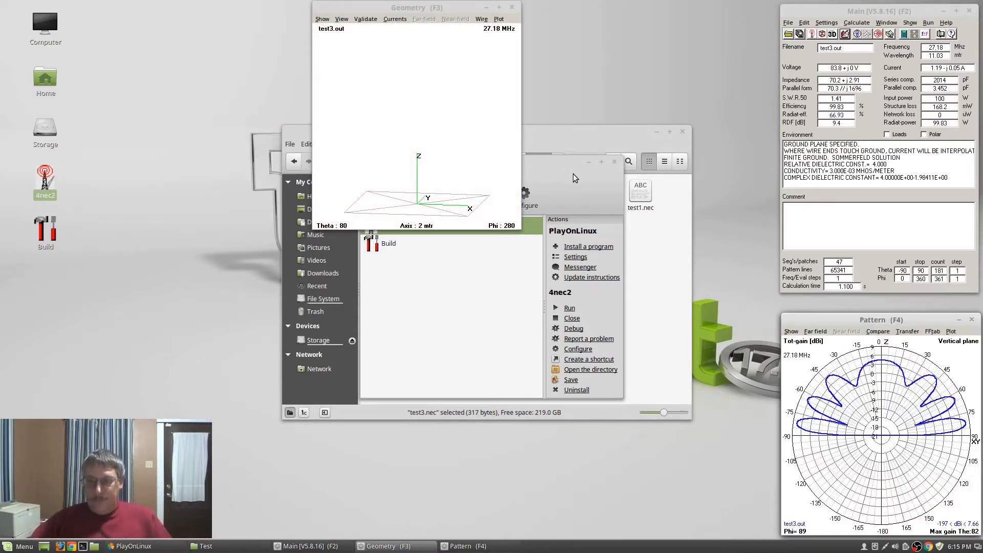
# Overlay test2.out and test1.out on the test3 pattern plot via Compare
pyautogui.click(888, 335)
pyautogui.click(892, 344)
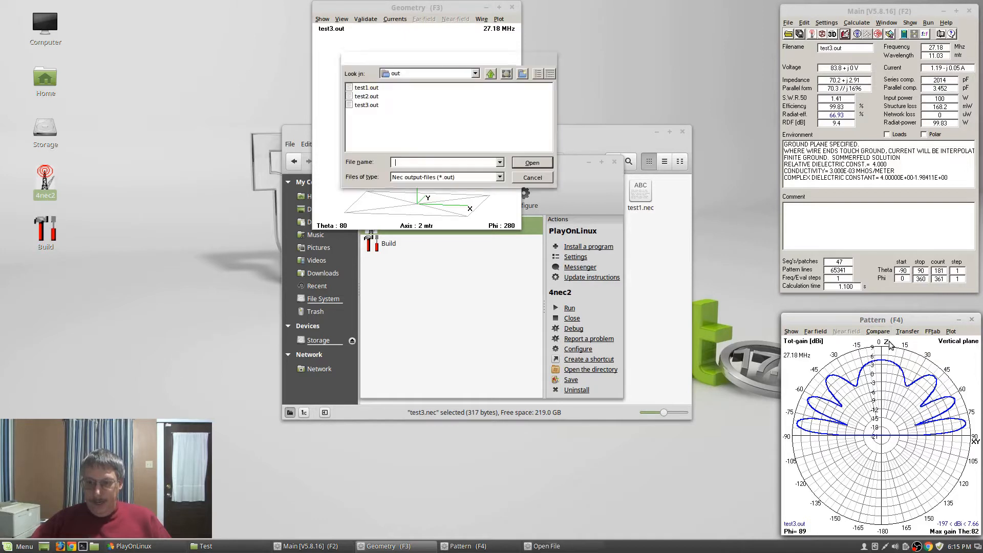
pyautogui.click(373, 98)
pyautogui.click(521, 162)
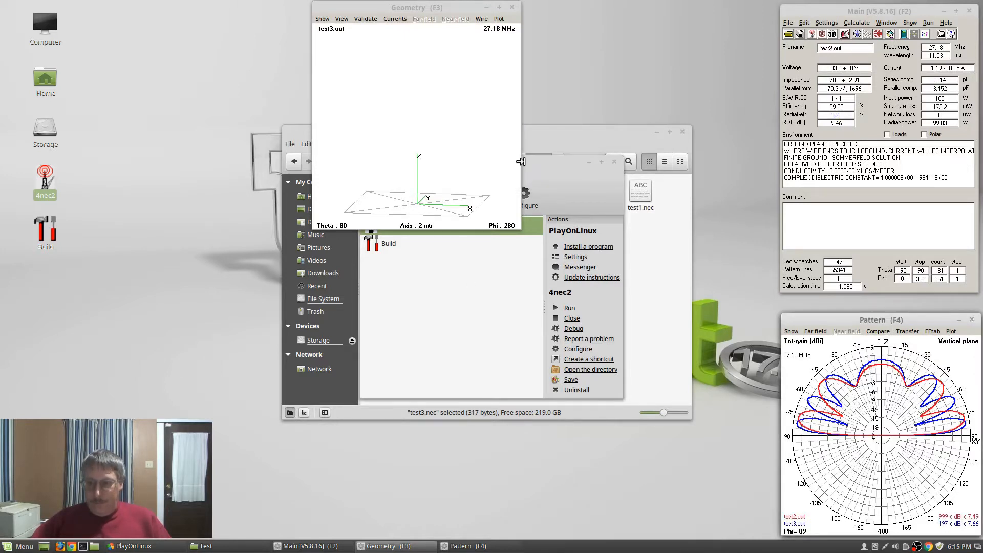
pyautogui.click(792, 331)
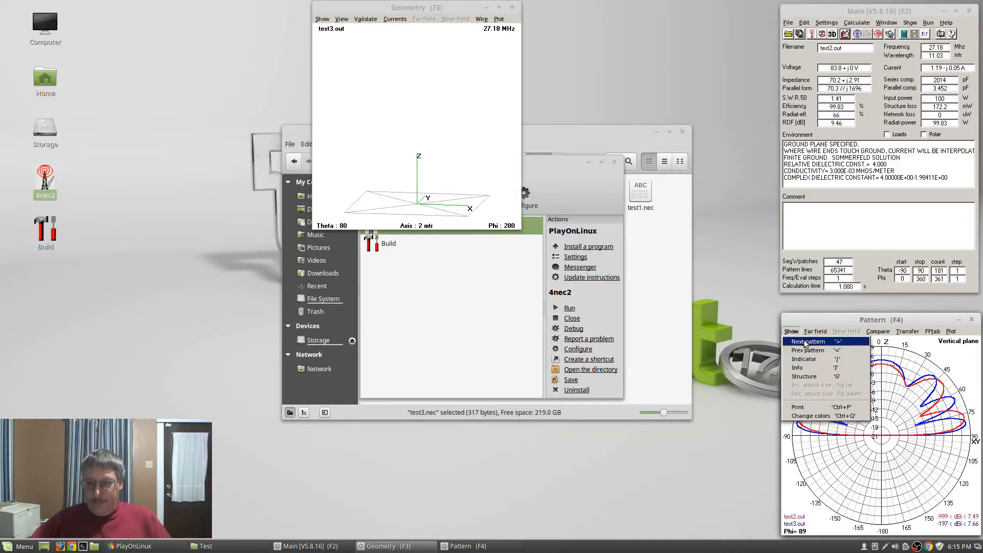
pyautogui.click(791, 332)
pyautogui.click(878, 331)
pyautogui.click(896, 341)
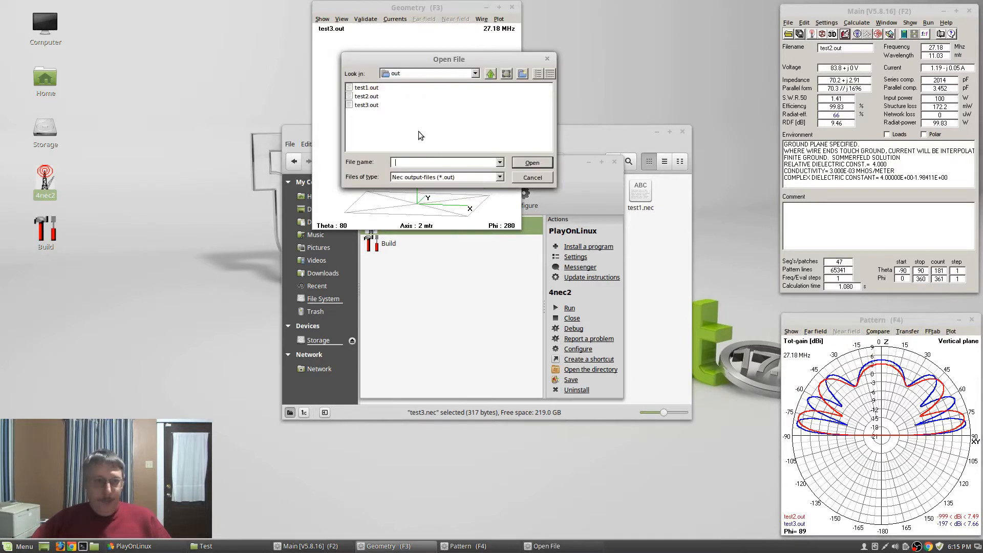
pyautogui.click(367, 87)
pyautogui.click(538, 163)
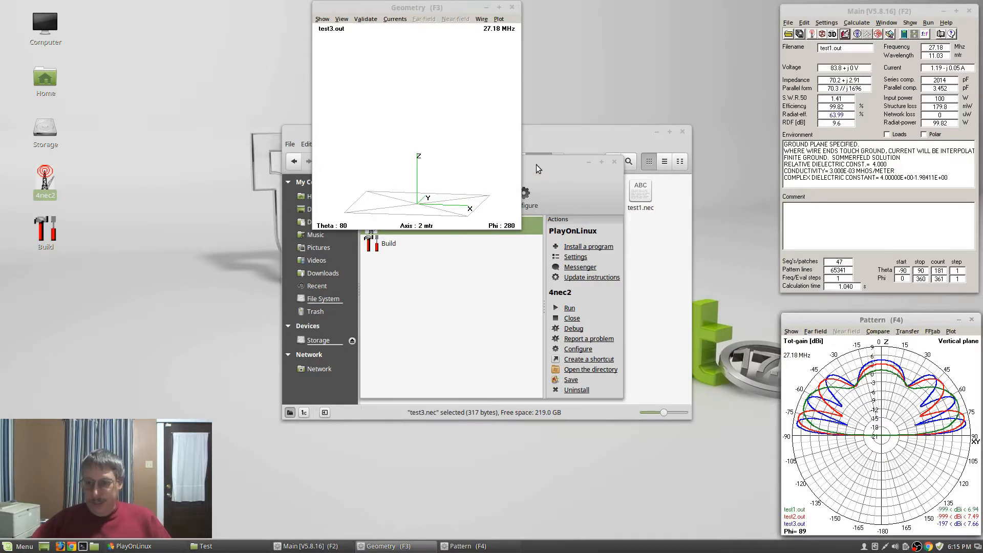
# Switch the plot to the horizontal plane and minimize PlayOnLinux and the Test folder
pyautogui.click(823, 335)
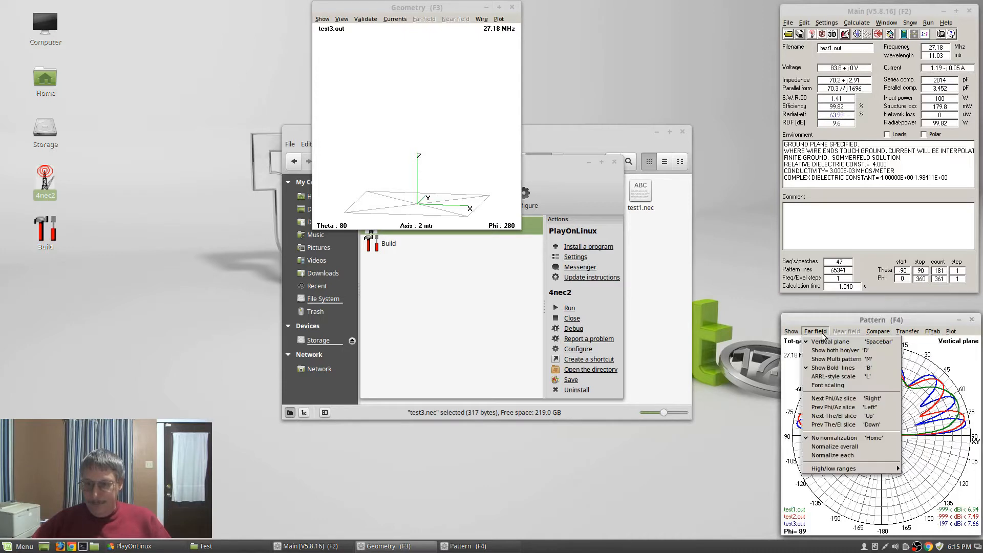
pyautogui.click(823, 343)
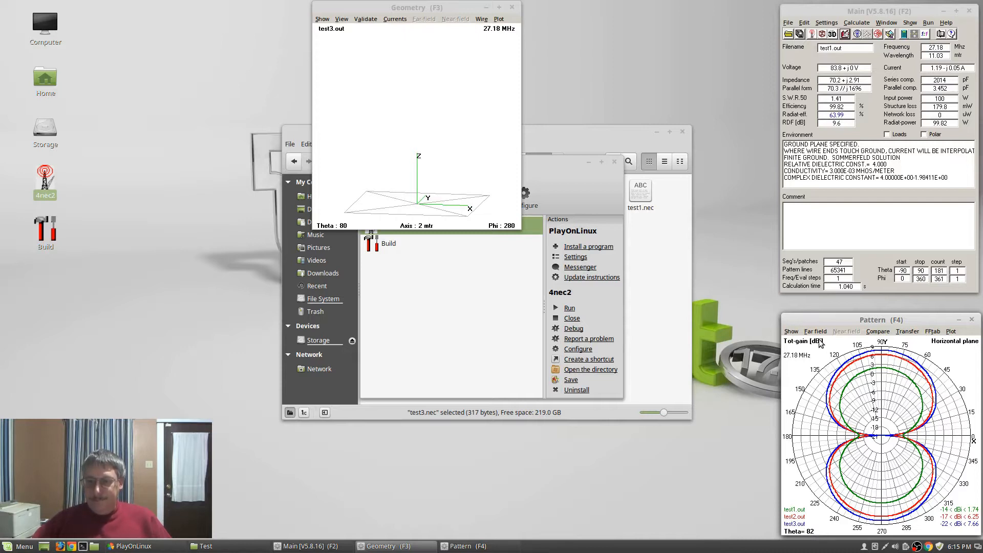
pyautogui.click(588, 162)
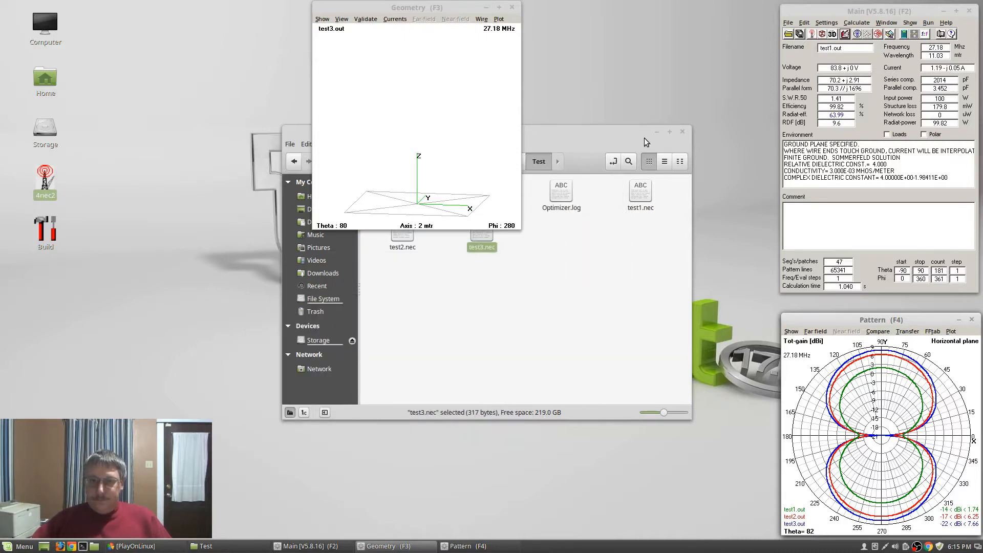
pyautogui.click(656, 132)
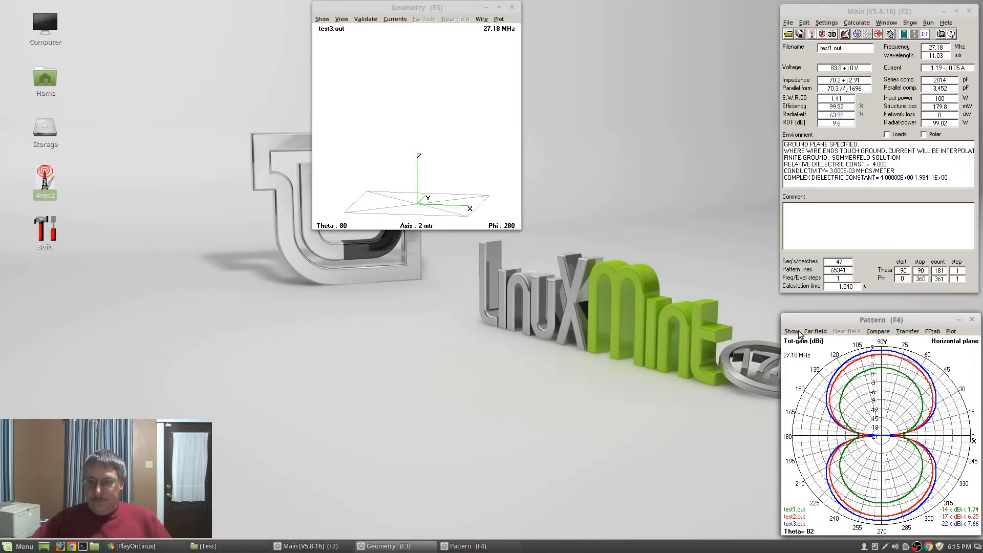
# Launch GIMP from the Graphics menu and paste the copied pattern plot as a new image
pyautogui.click(846, 320)
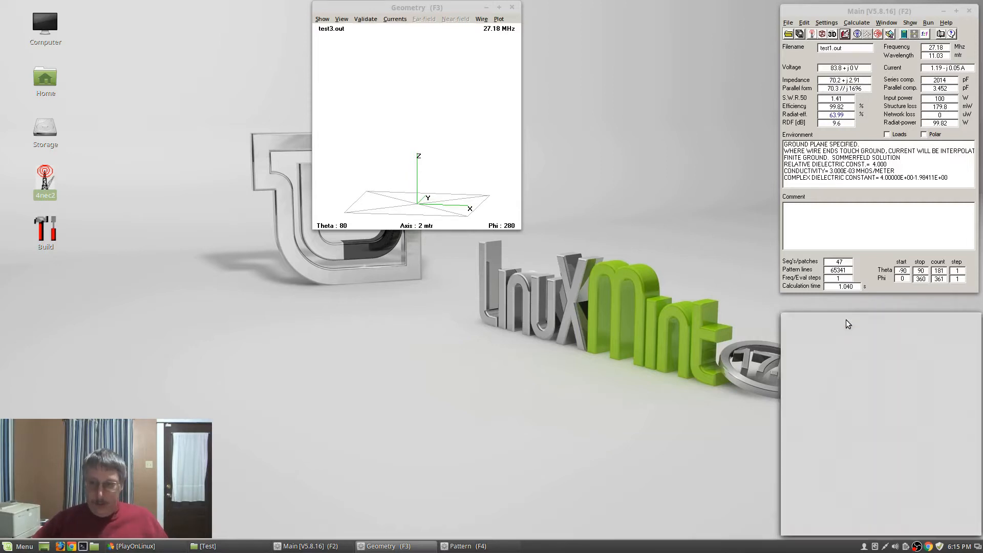
pyautogui.click(17, 548)
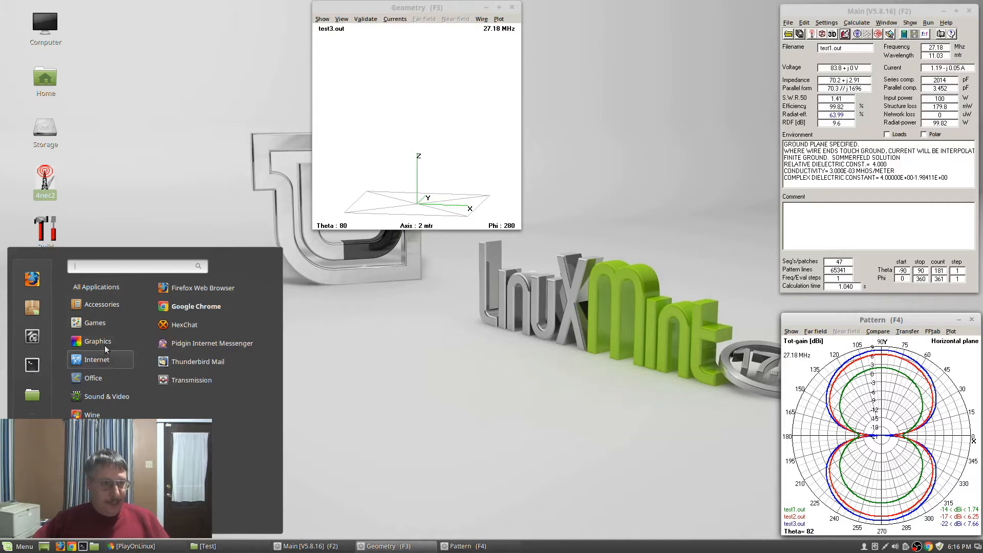
pyautogui.moveTo(99, 341)
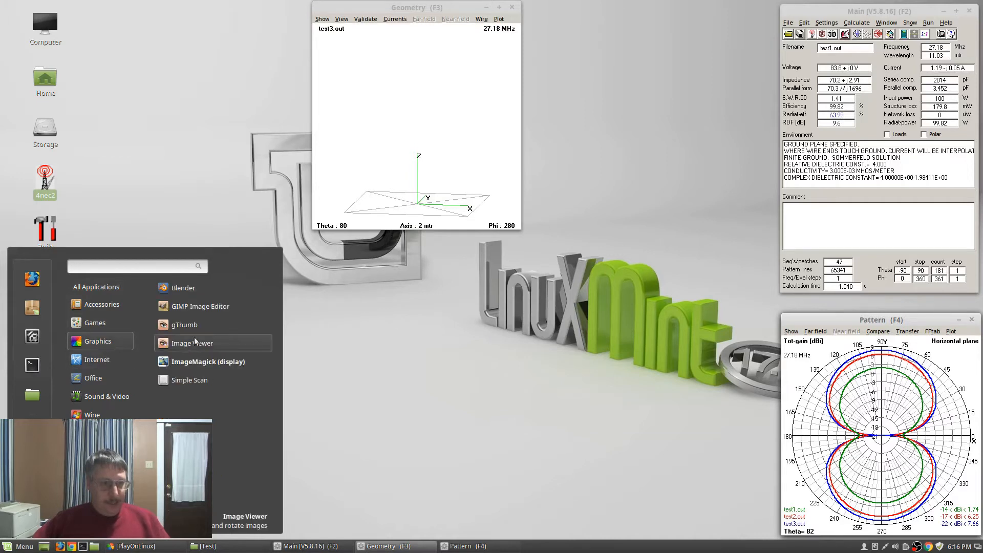
pyautogui.click(188, 307)
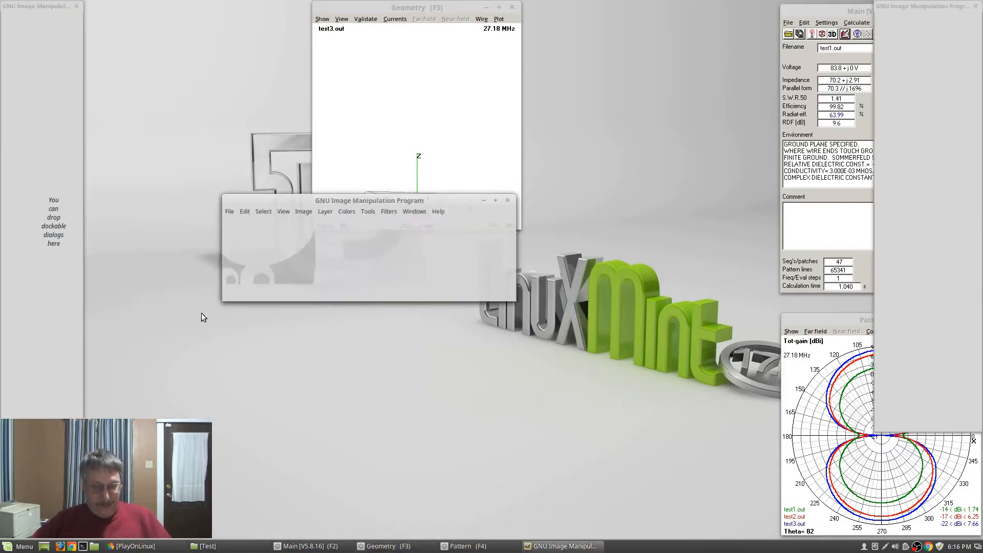
pyautogui.click(219, 209)
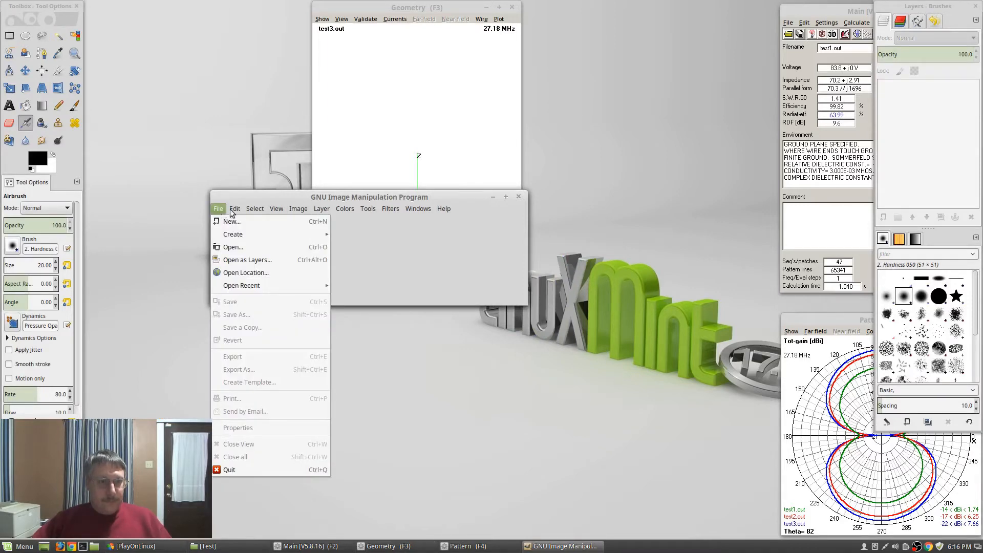
pyautogui.moveTo(236, 213)
pyautogui.click(249, 314)
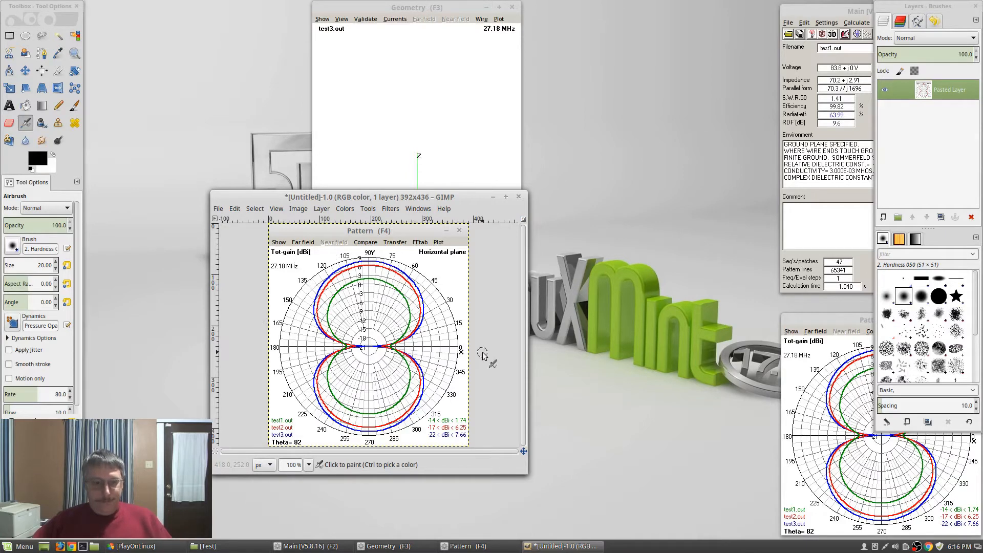
# Open Save As, look through the file type list, then cancel without saving
pyautogui.click(224, 210)
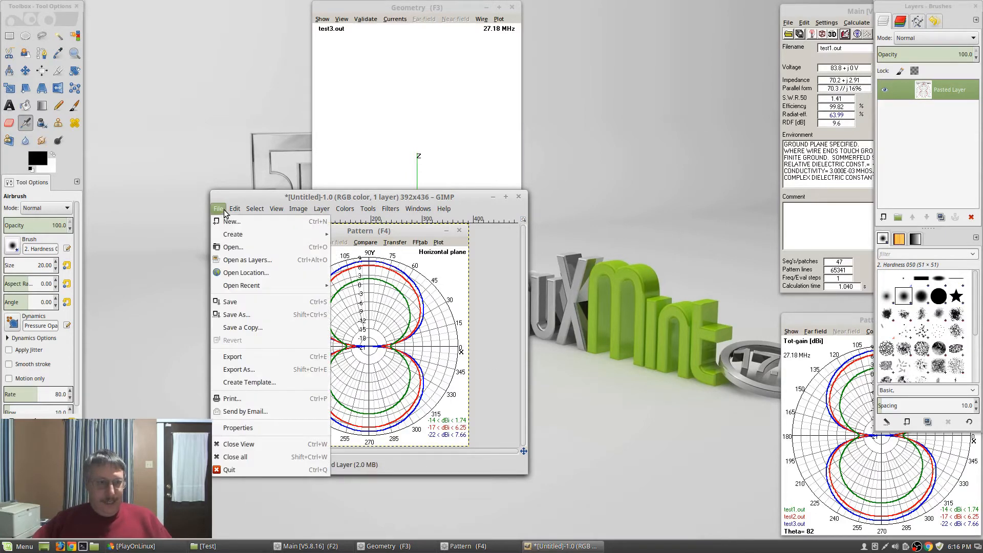
pyautogui.click(249, 315)
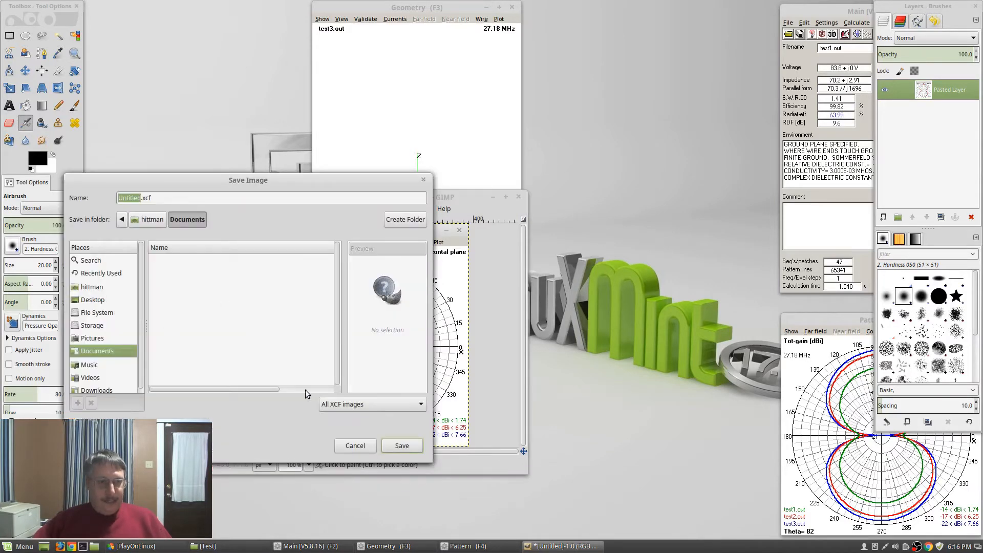
pyautogui.click(390, 409)
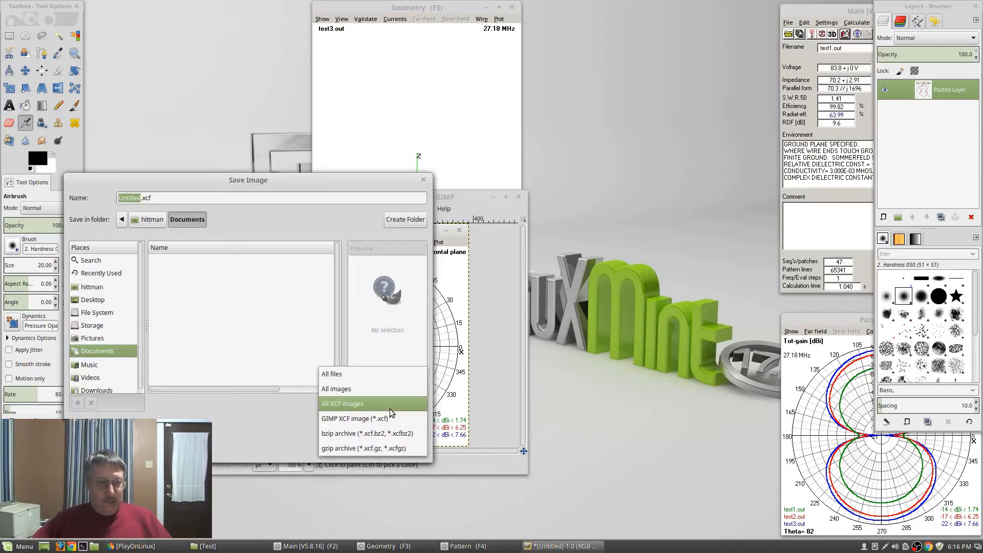
pyautogui.click(280, 418)
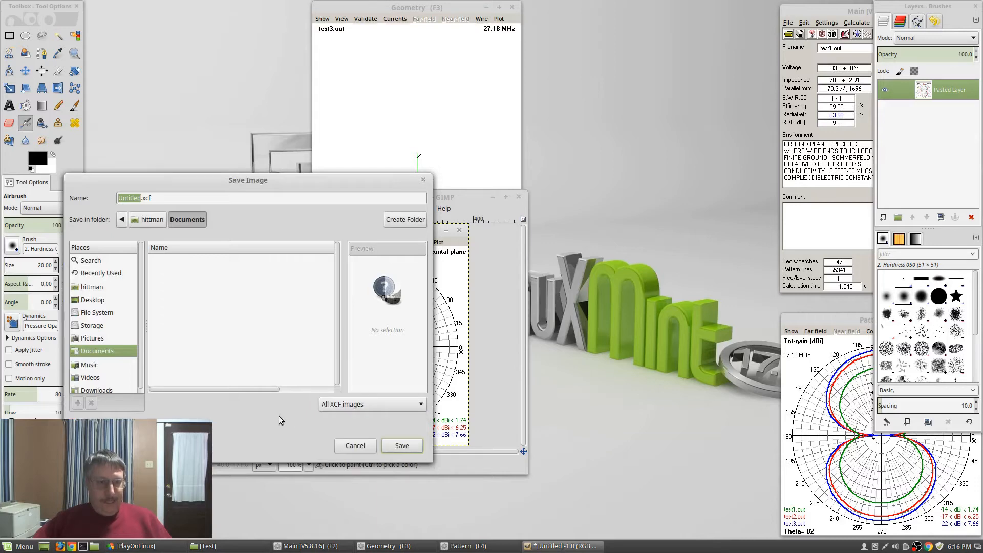
pyautogui.click(362, 447)
pyautogui.click(219, 209)
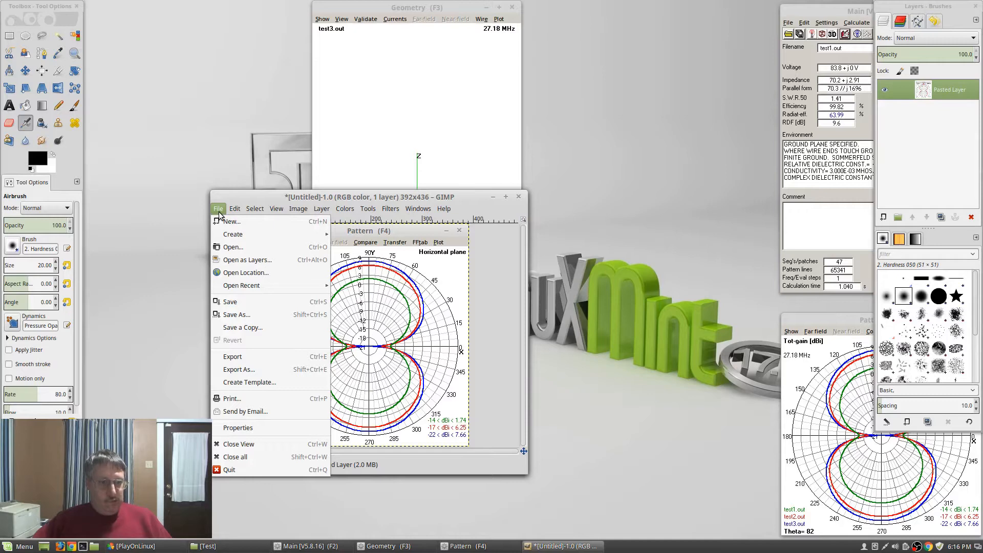
# In the Export Image dialog, pick JPEG from the file type list
pyautogui.click(237, 361)
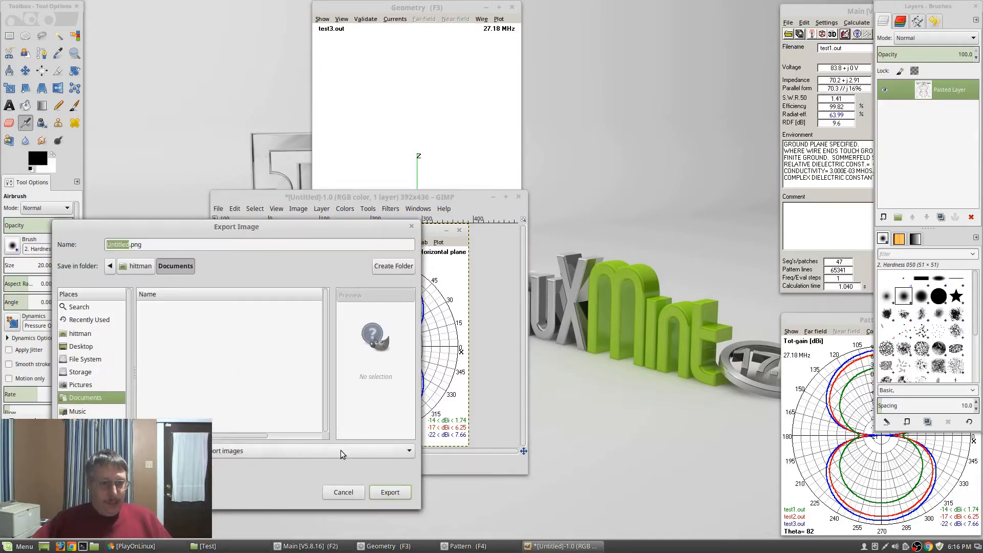
pyautogui.click(242, 456)
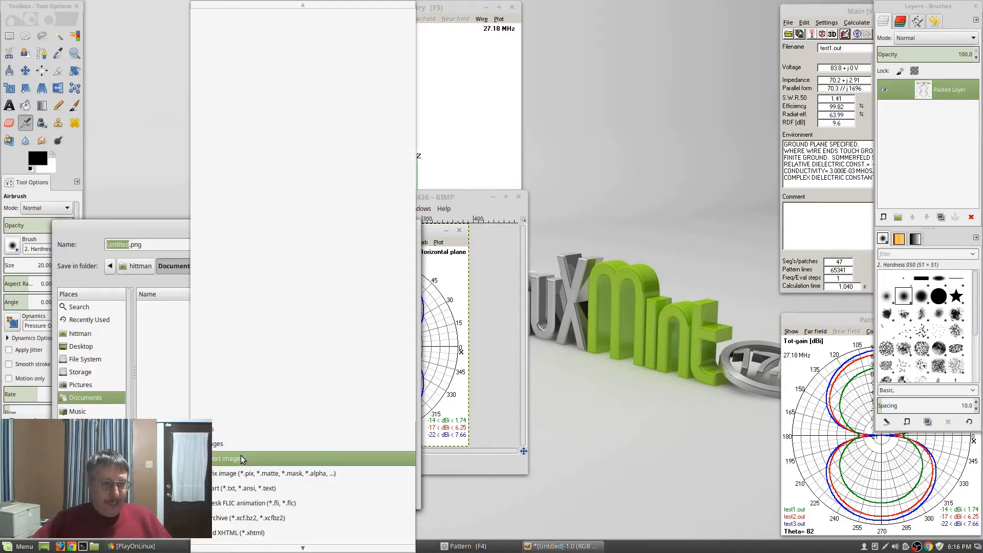
pyautogui.click(130, 228)
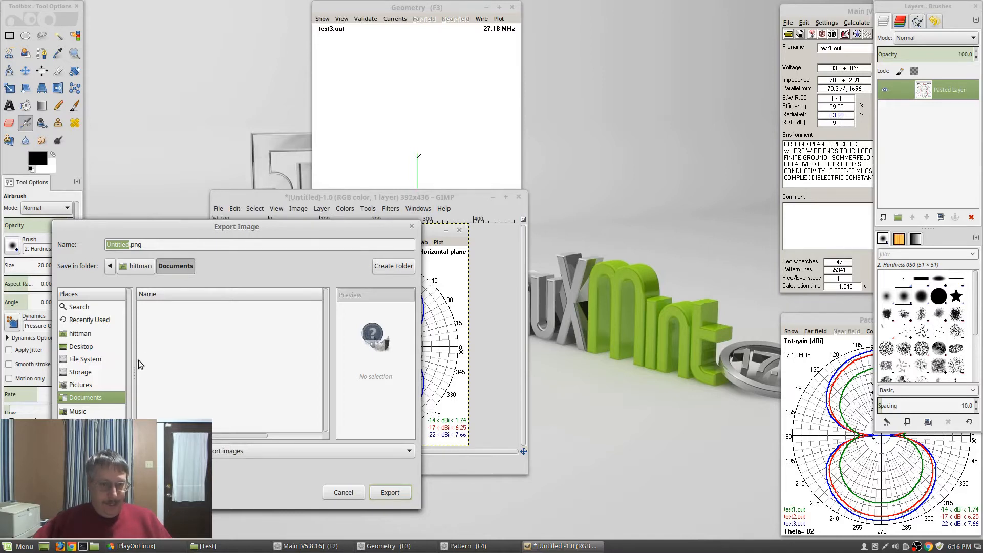
pyautogui.click(248, 455)
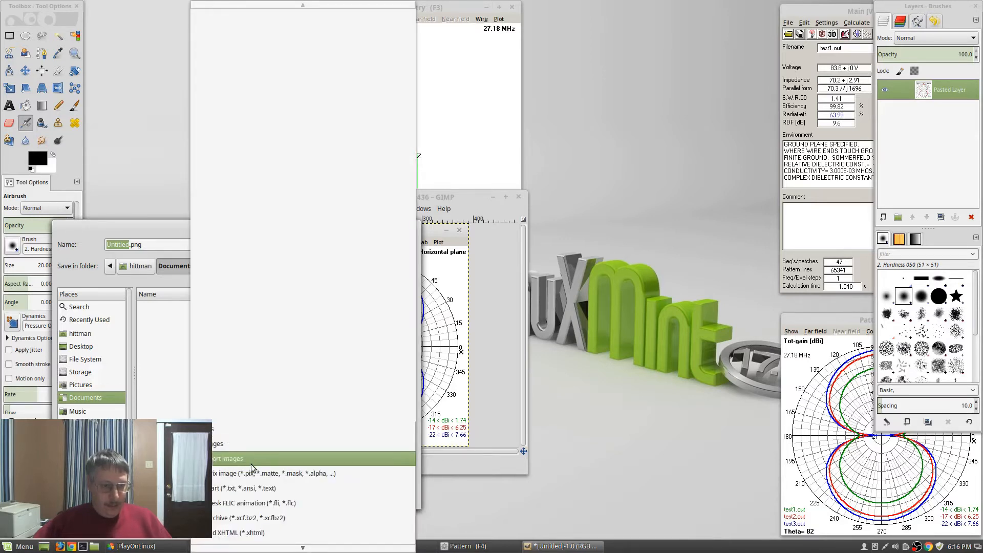
pyautogui.scroll(-2, 259, 463)
pyautogui.scroll(-7, 261, 468)
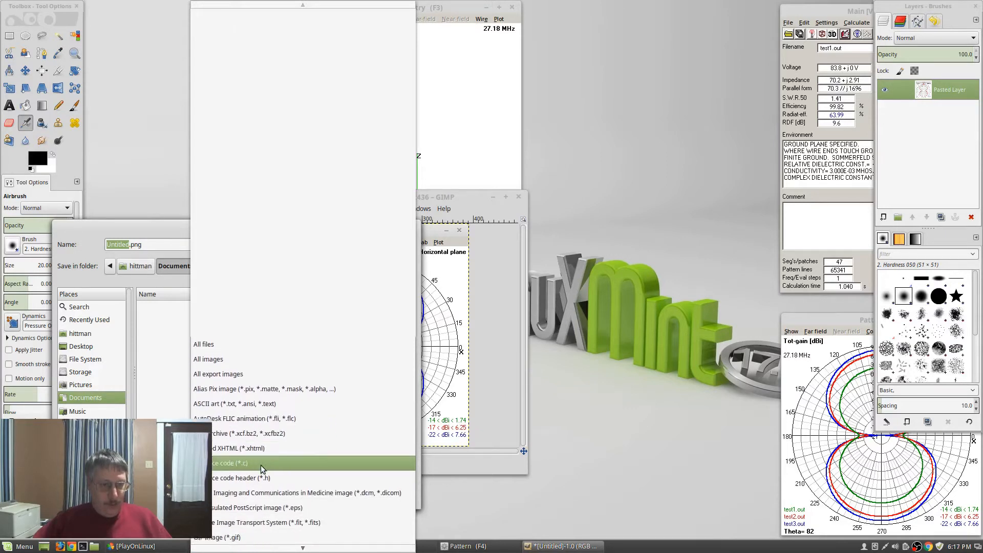
pyautogui.scroll(-4, 264, 469)
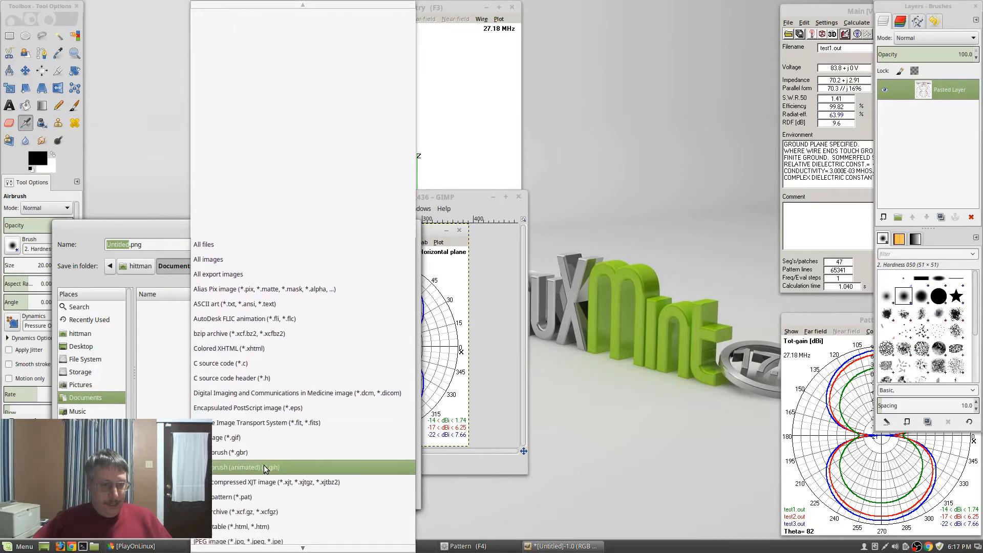
pyautogui.click(240, 519)
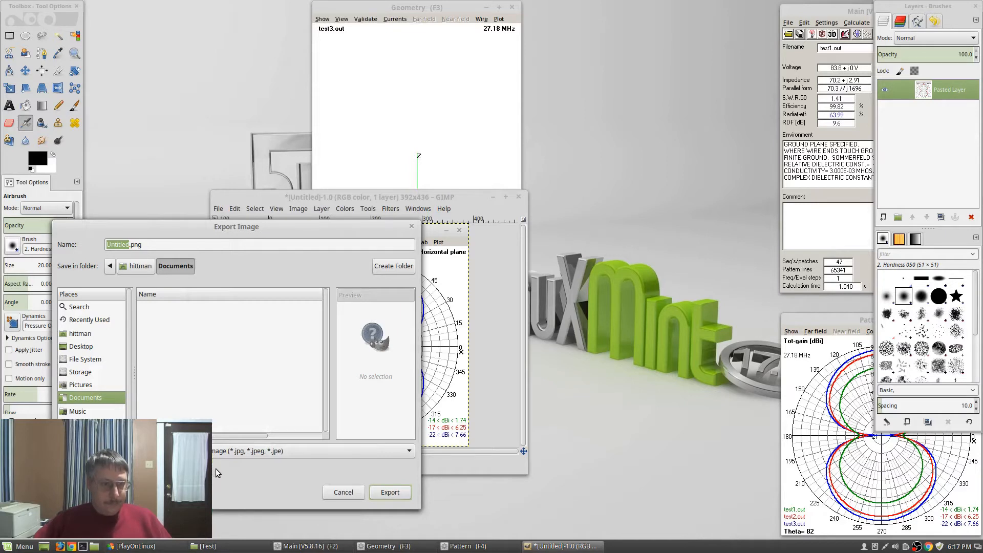
# Name the file test.jpg and export it at JPEG quality 100
pyautogui.write('test')
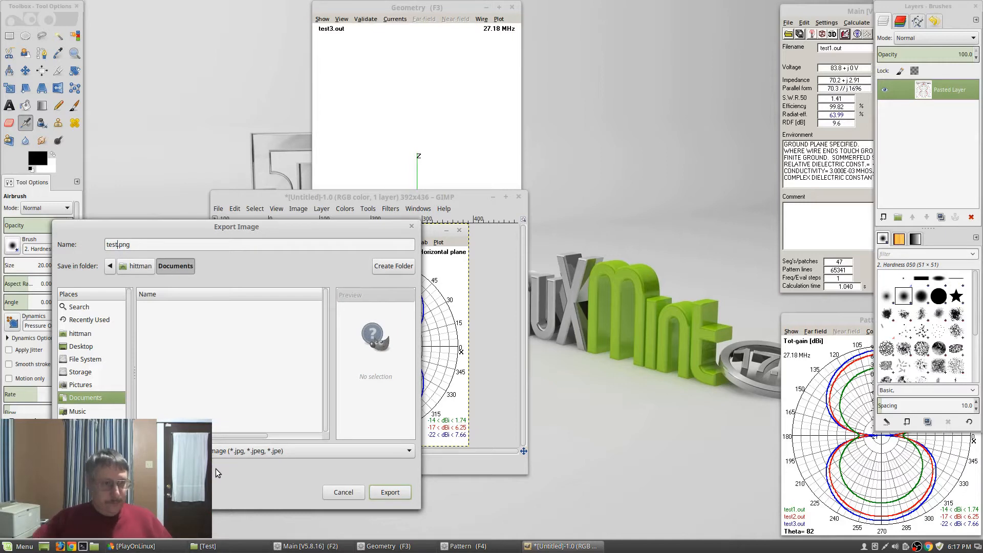
pyautogui.press('Right')
pyautogui.hotkey('shift', 'Right')
pyautogui.hotkey('shift', 'Right')
pyautogui.hotkey('shift', 'Right')
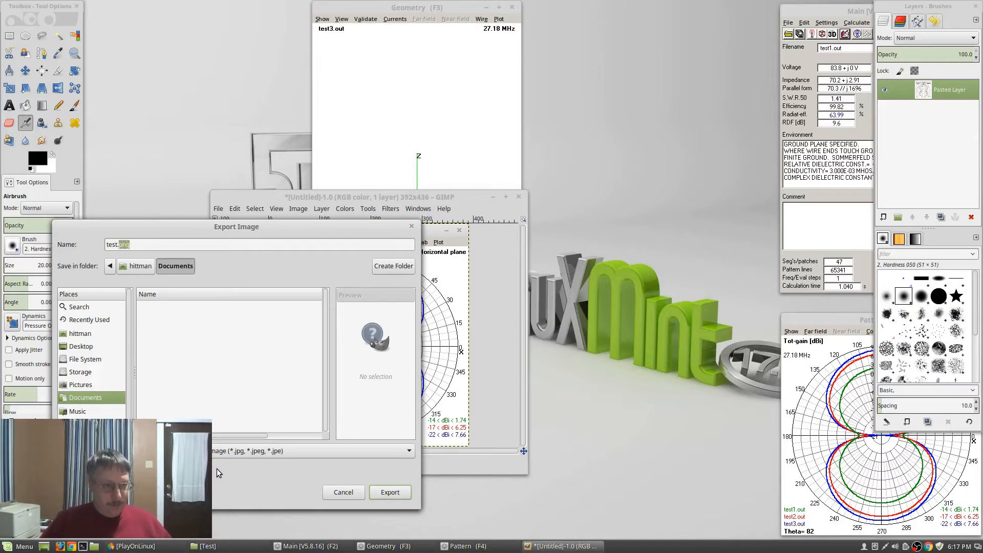
pyautogui.press('BackSpace')
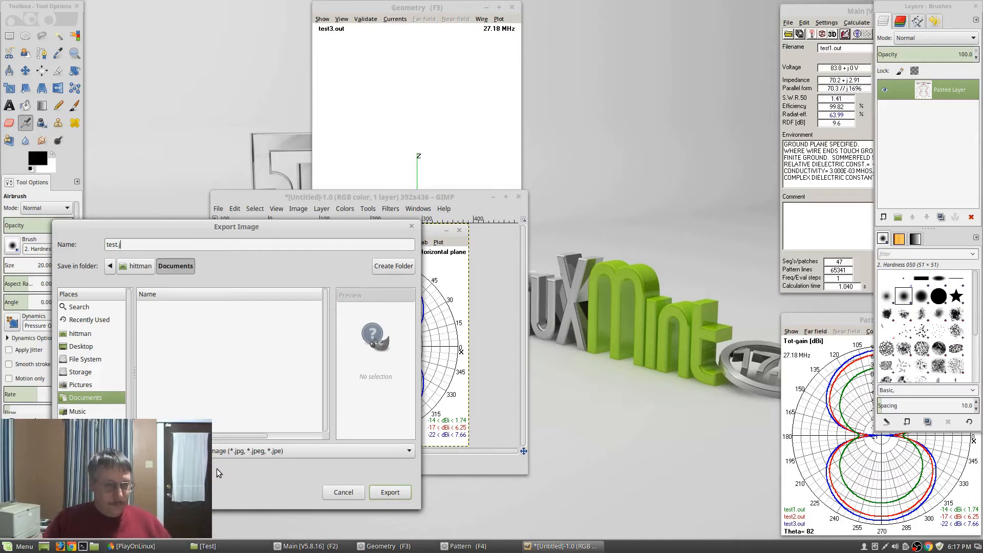
pyautogui.write('jpg')
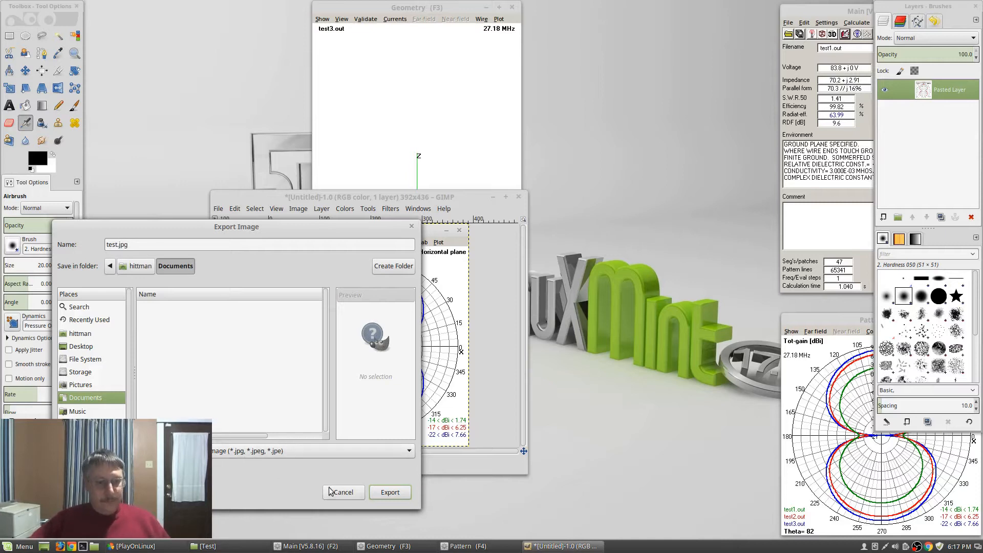
pyautogui.click(386, 495)
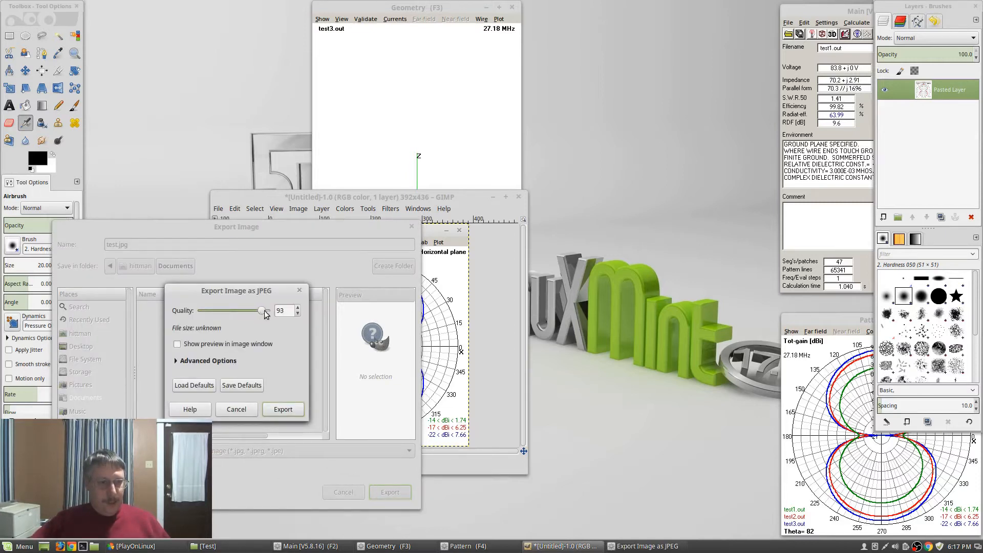
pyautogui.moveTo(260, 310); pyautogui.dragTo(271, 310)
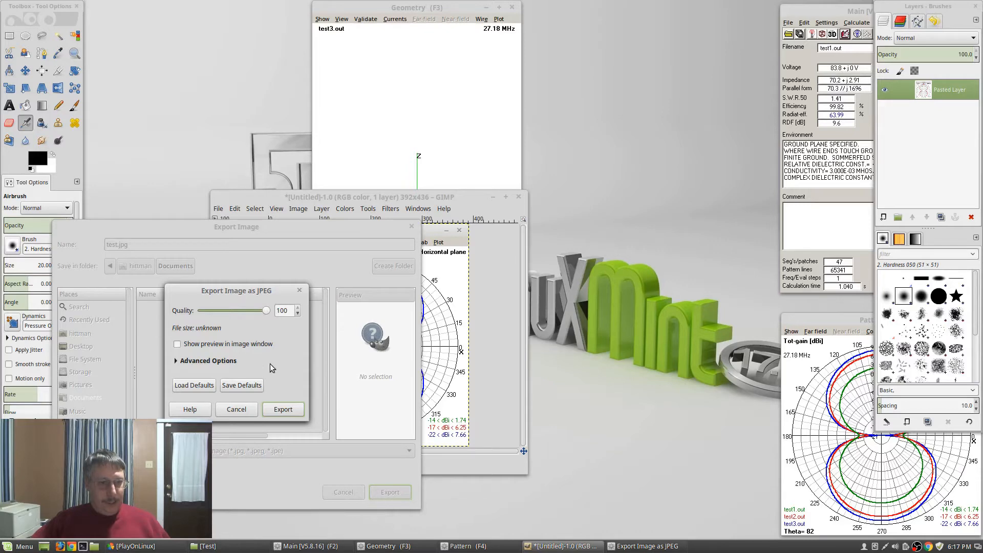
pyautogui.click(283, 409)
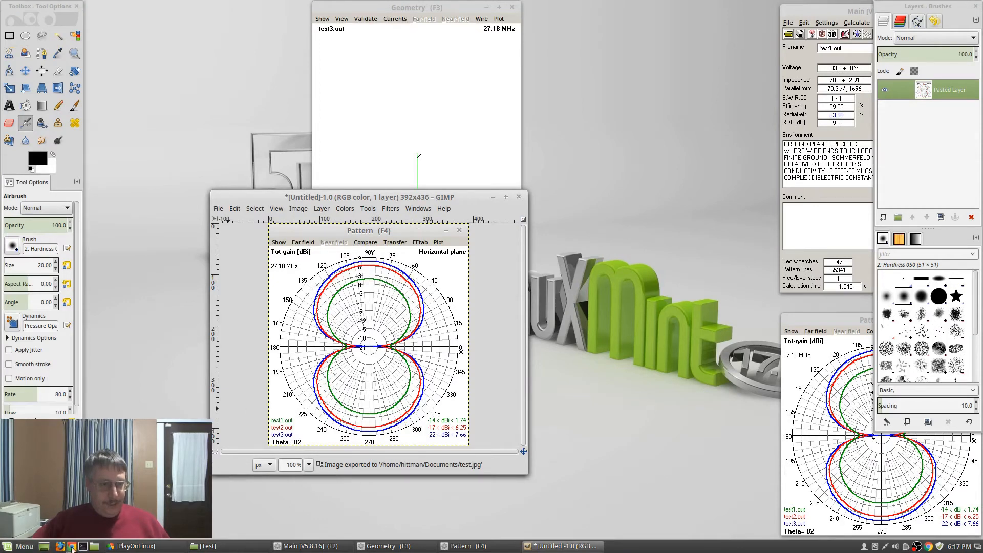
# Open Documents in the file manager, preview test.jpg to confirm the pattern plot, then close the preview
pyautogui.click(94, 546)
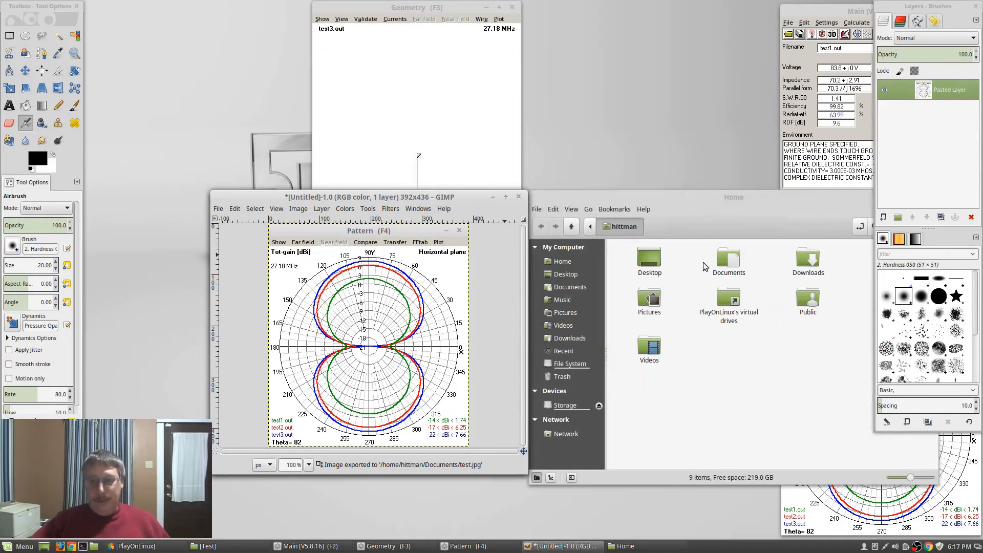
pyautogui.doubleClick(728, 258)
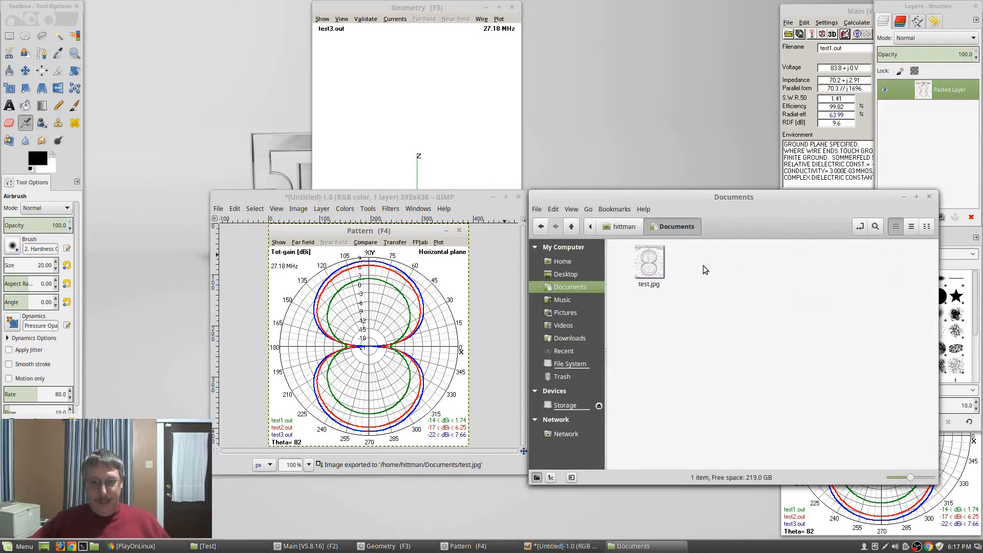
pyautogui.doubleClick(658, 264)
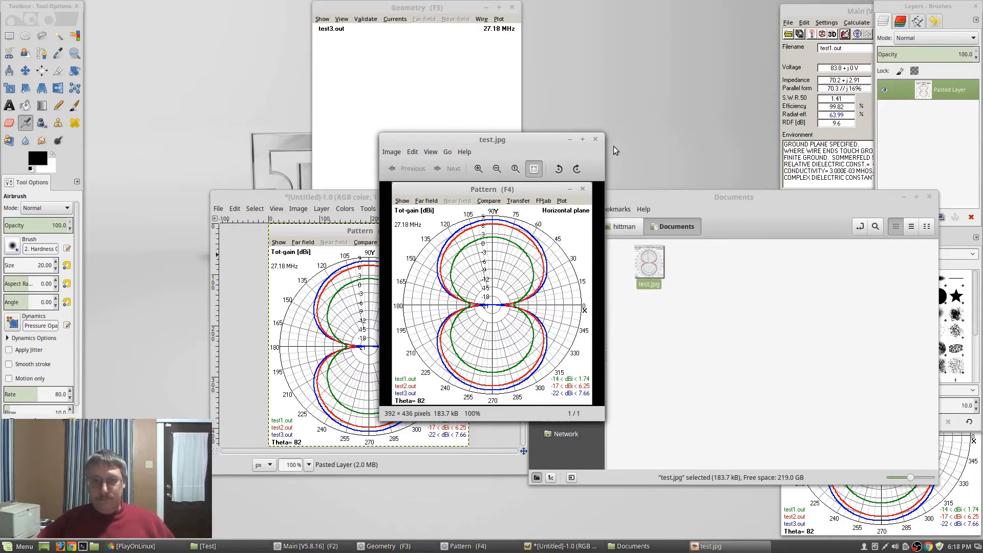
pyautogui.click(596, 139)
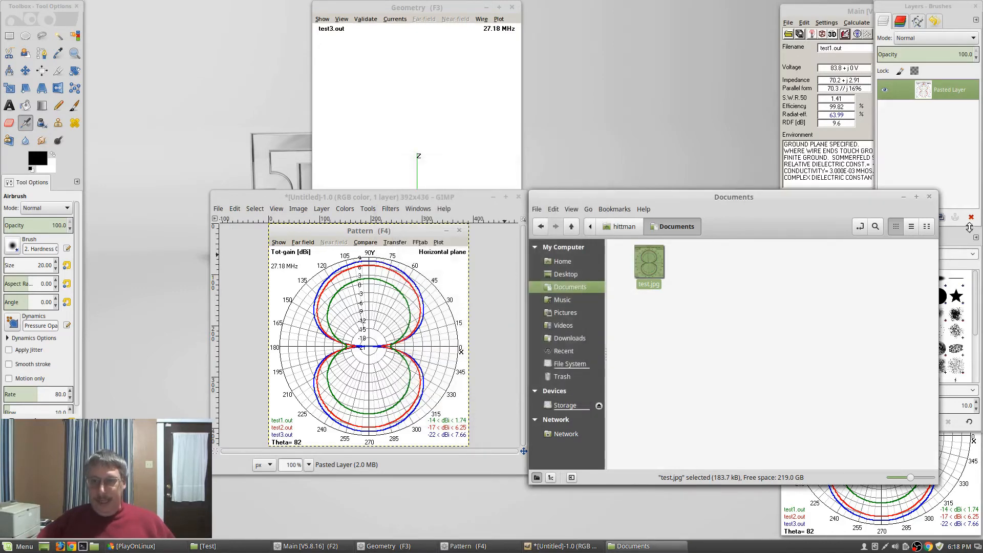
# Close the Documents window, discard the untitled image's changes, and quit GIMP
pyautogui.click(929, 197)
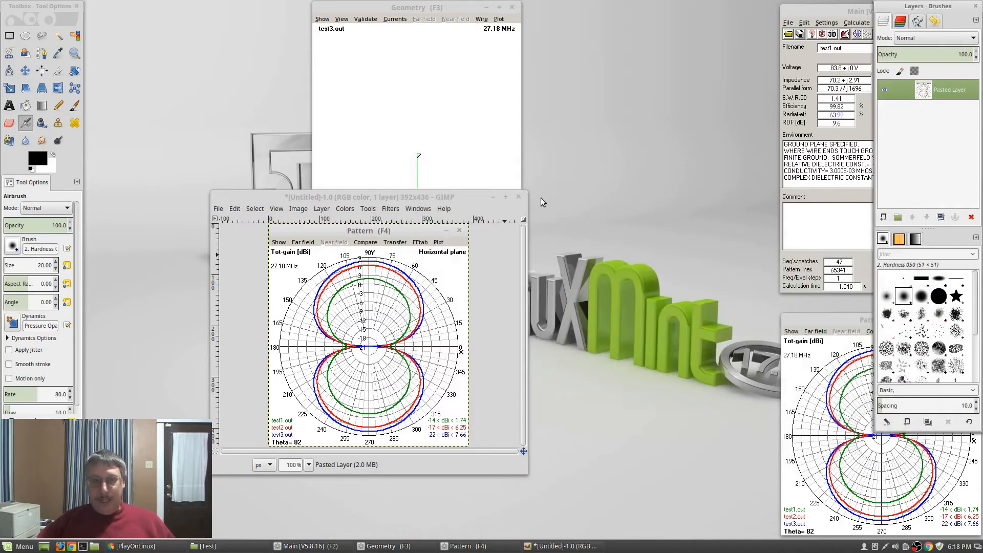
pyautogui.click(519, 197)
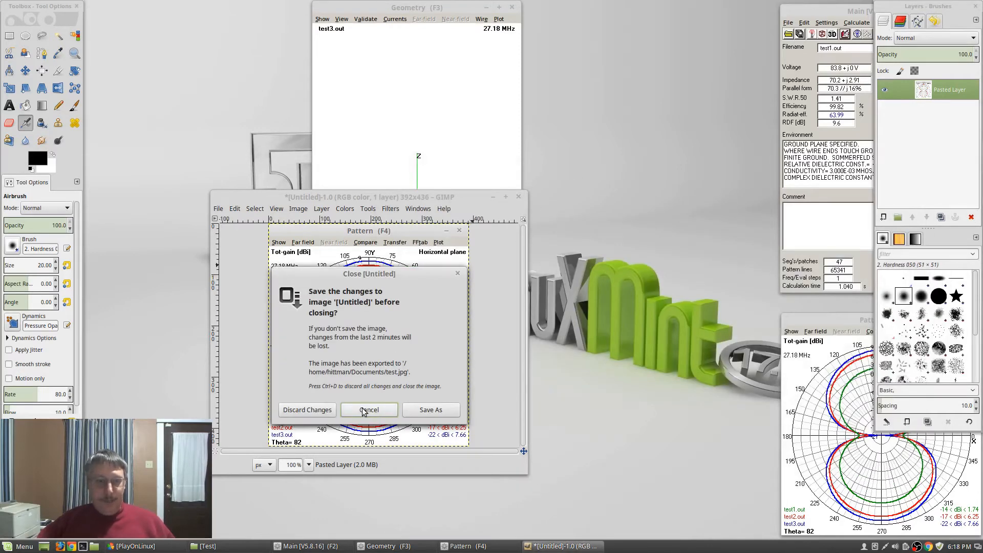
pyautogui.click(321, 412)
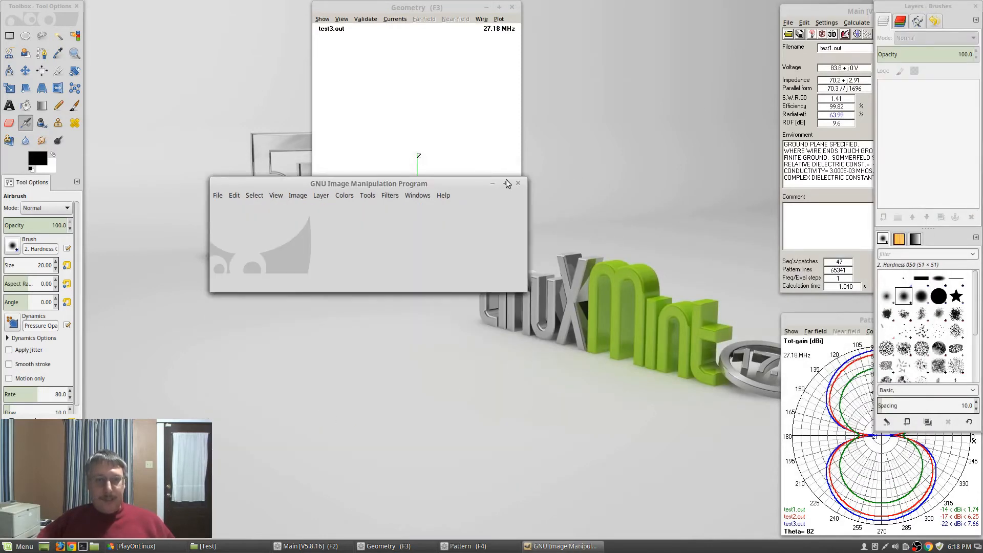
pyautogui.click(518, 184)
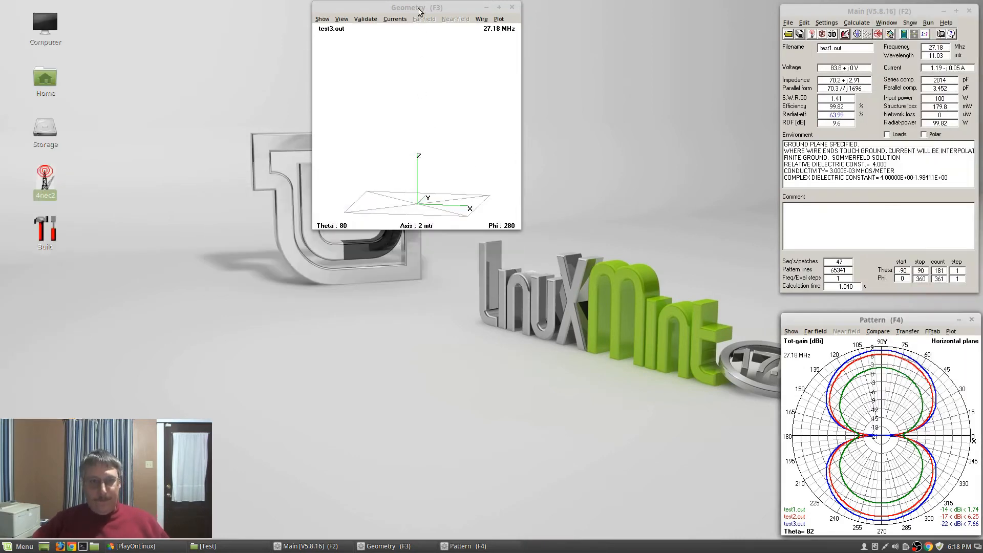
# Pan the geometry view, glance at the Far field options, and check test1.out's Smith chart
pyautogui.moveTo(409, 106); pyautogui.dragTo(417, 136)
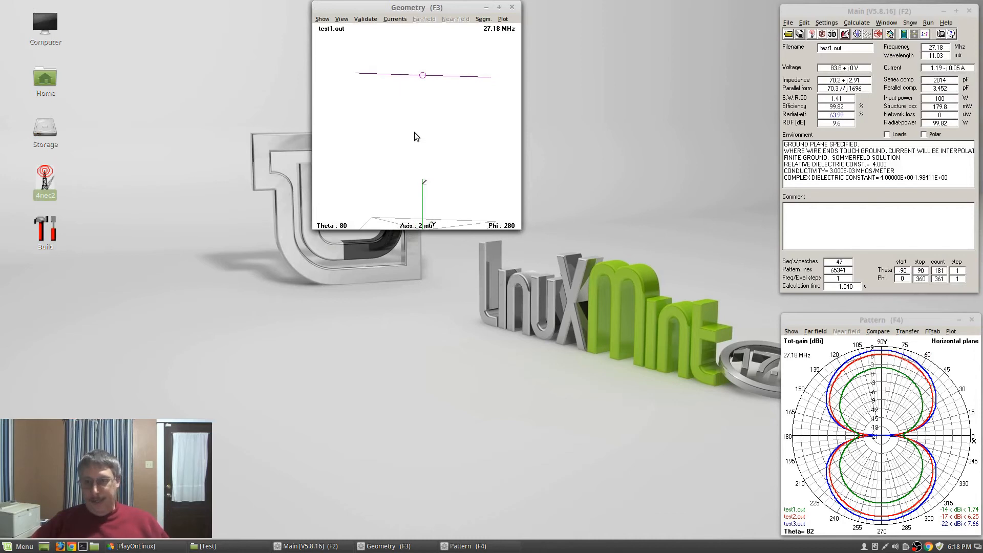
pyautogui.click(816, 332)
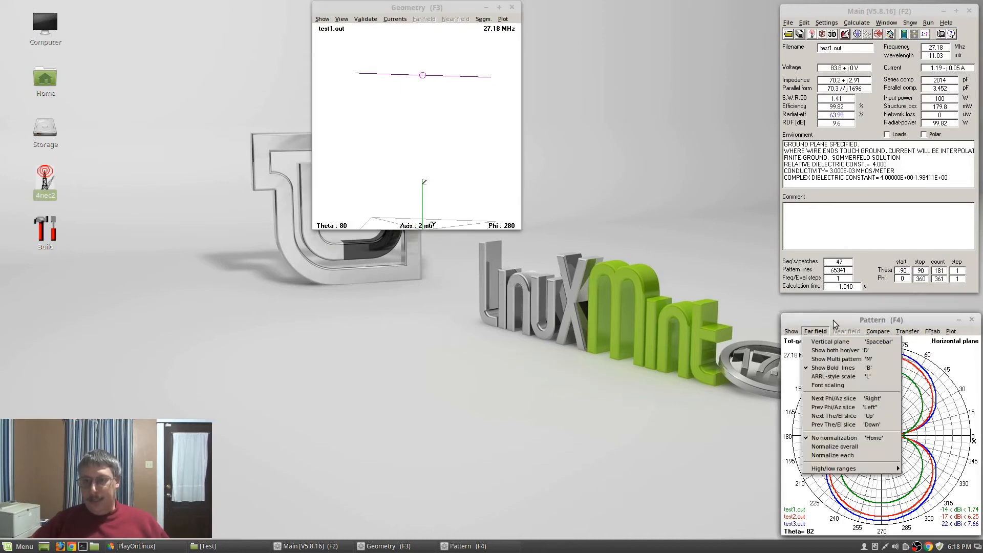
pyautogui.click(838, 318)
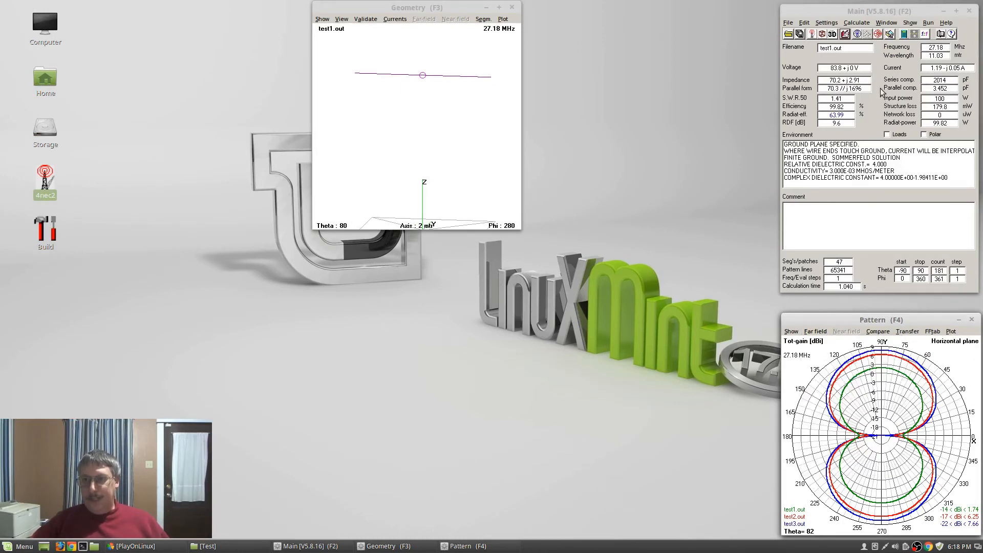
pyautogui.click(878, 34)
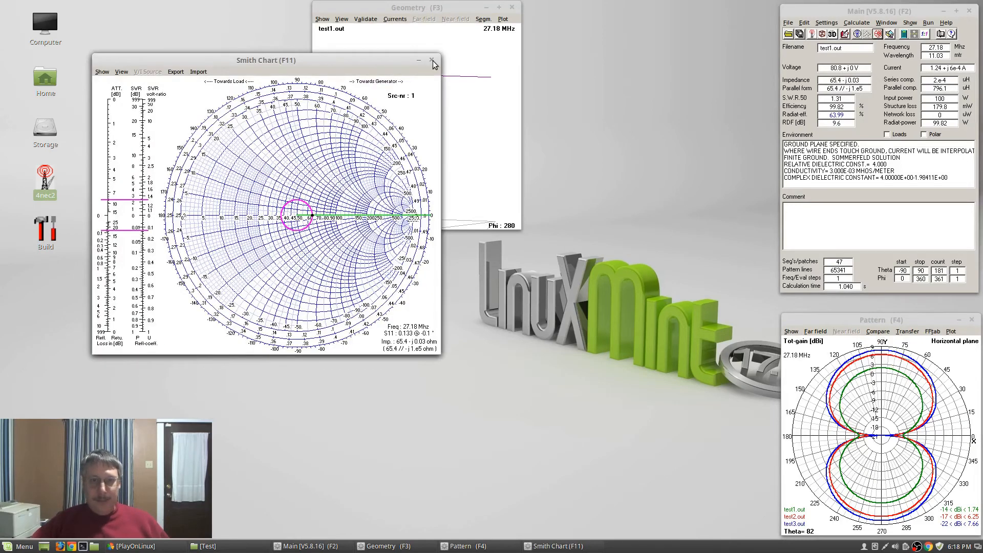
pyautogui.click(432, 60)
# View test1.out's multi-colour 3D radiation pattern, rotate it, then open test3.nec in the editor
pyautogui.click(833, 34)
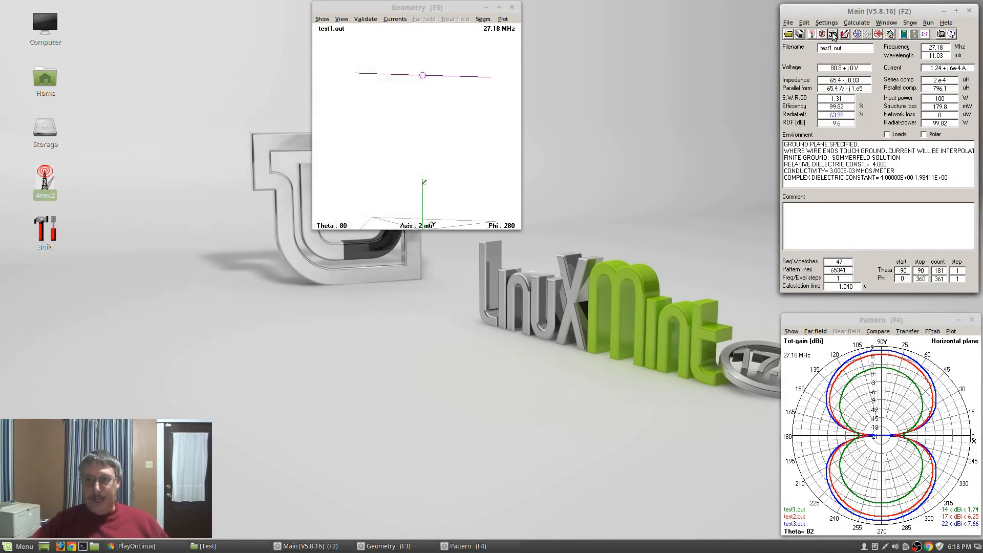
pyautogui.click(469, 219)
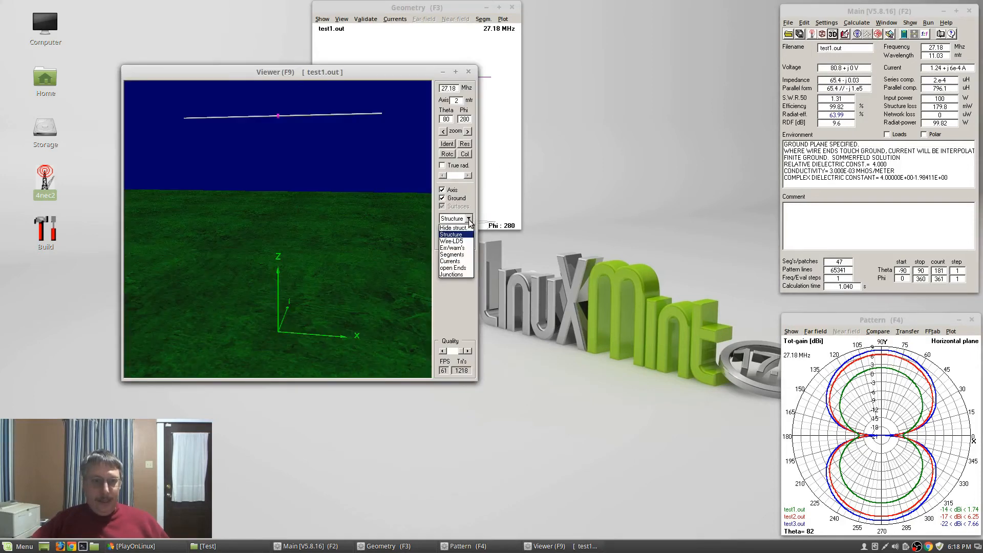
pyautogui.click(469, 221)
pyautogui.click(468, 232)
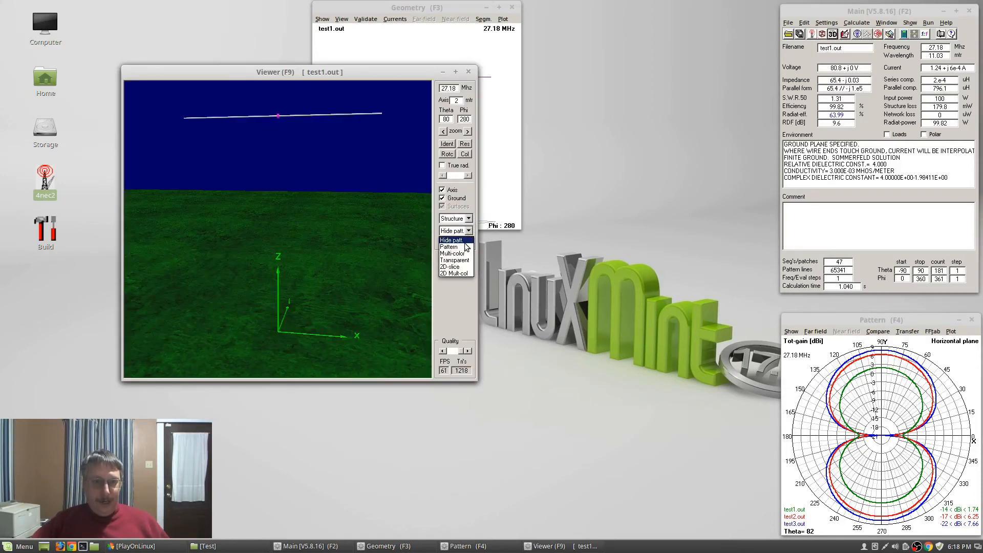
pyautogui.click(461, 253)
pyautogui.moveTo(368, 301); pyautogui.dragTo(275, 287)
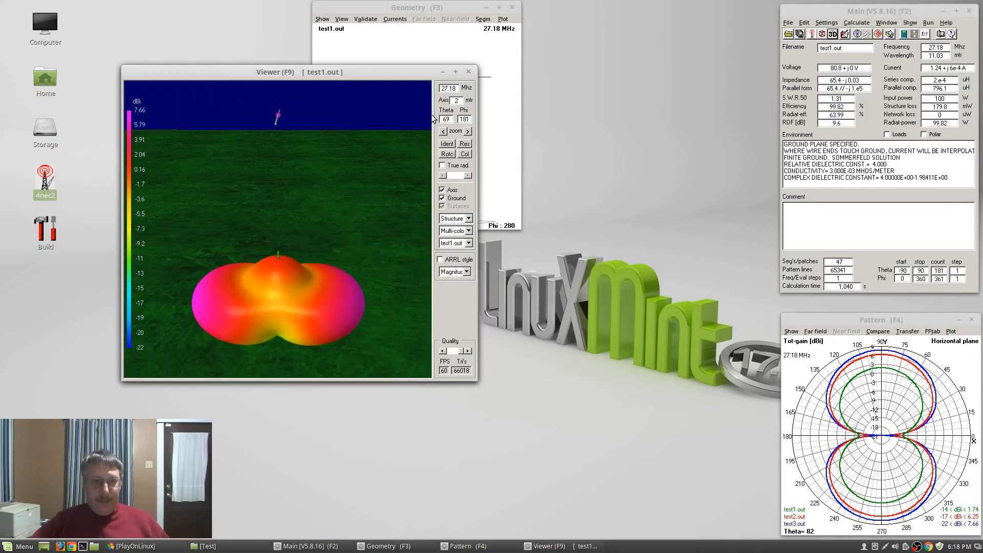
pyautogui.click(473, 71)
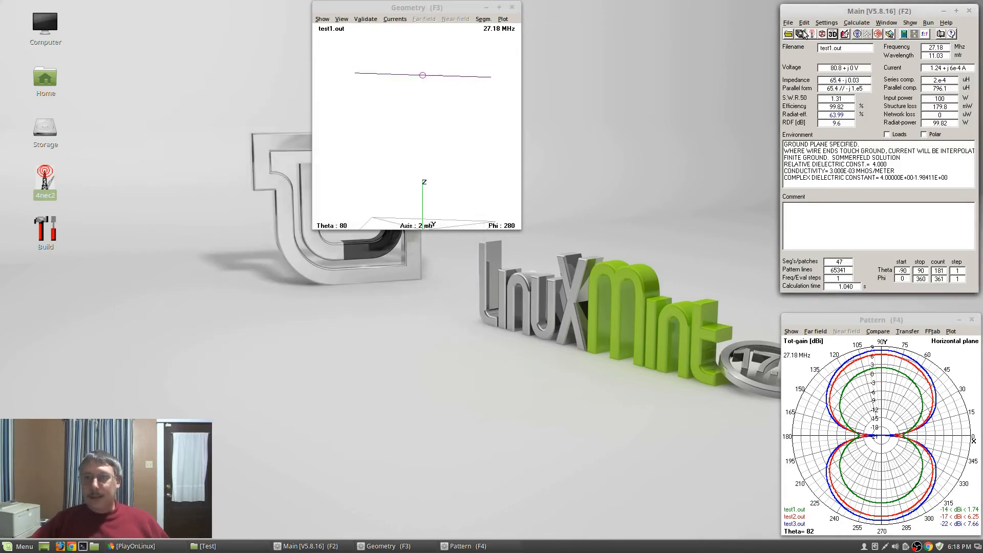
pyautogui.click(845, 33)
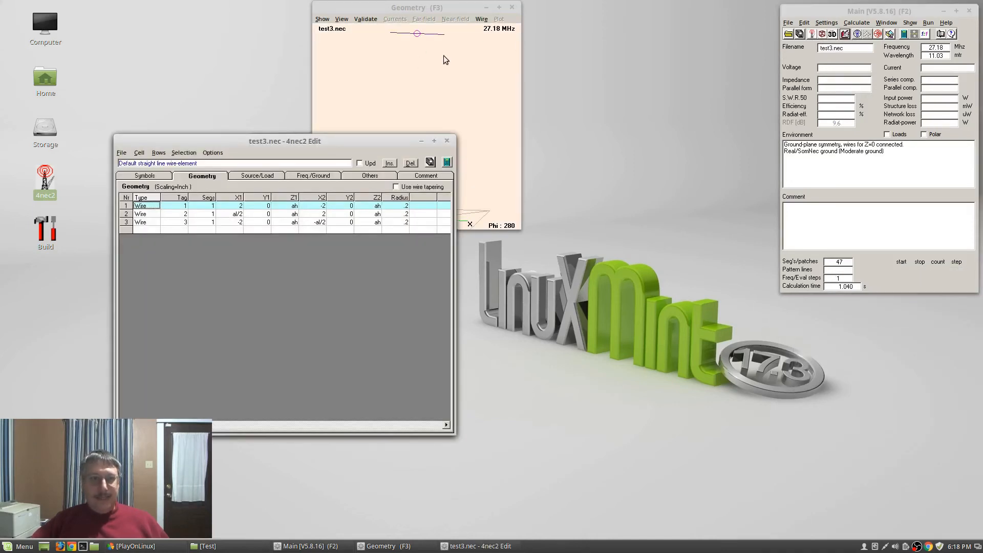
# Close the test3.nec editor and geometry window, then reopen test3's geometry view
pyautogui.click(446, 141)
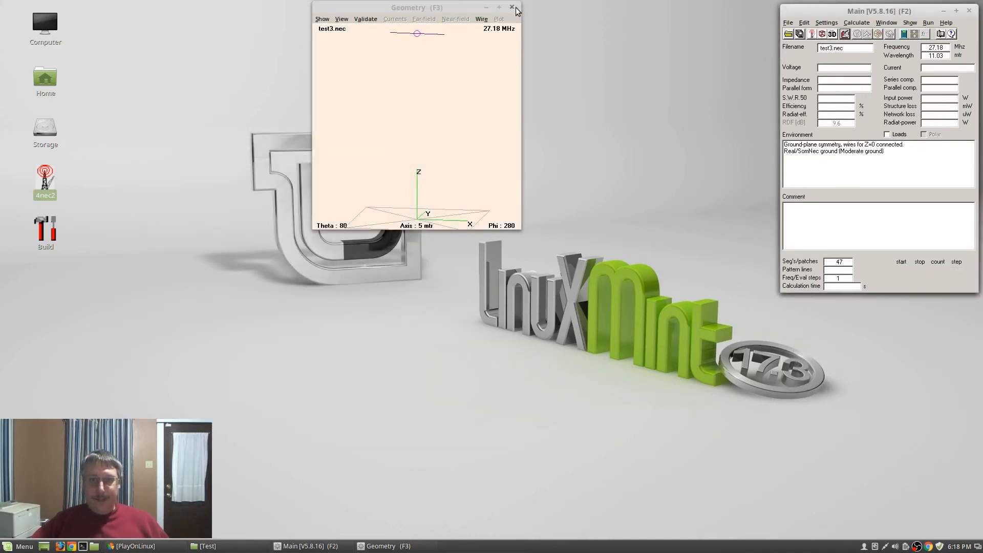
pyautogui.click(515, 12)
pyautogui.click(513, 7)
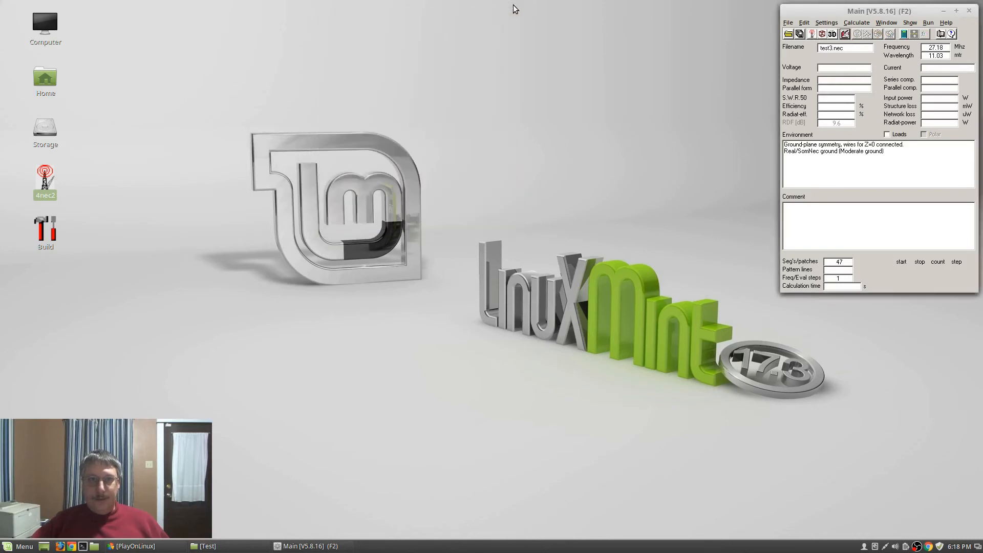
pyautogui.click(822, 34)
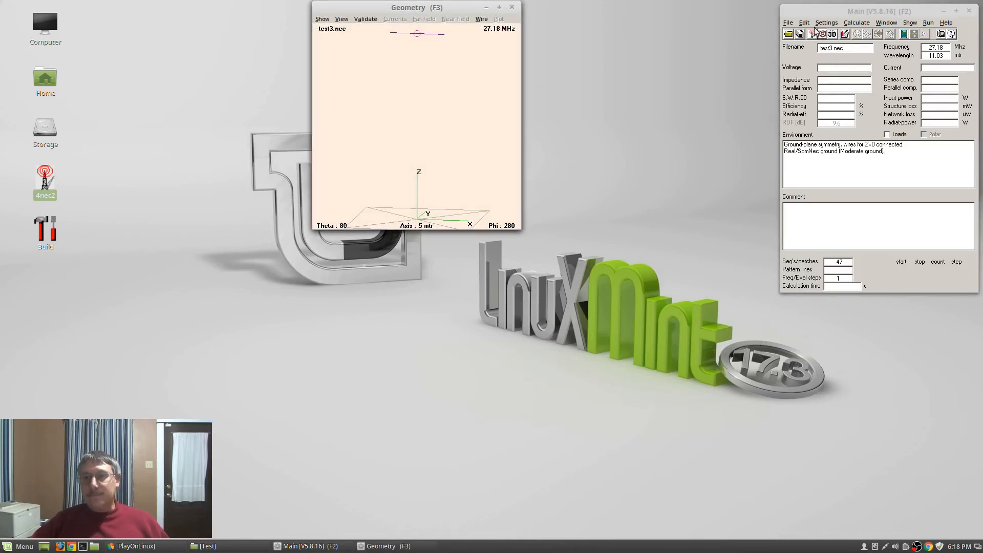
# Glance at the Settings menu, close 4nec2, and bring PlayOnLinux back into view
pyautogui.click(819, 24)
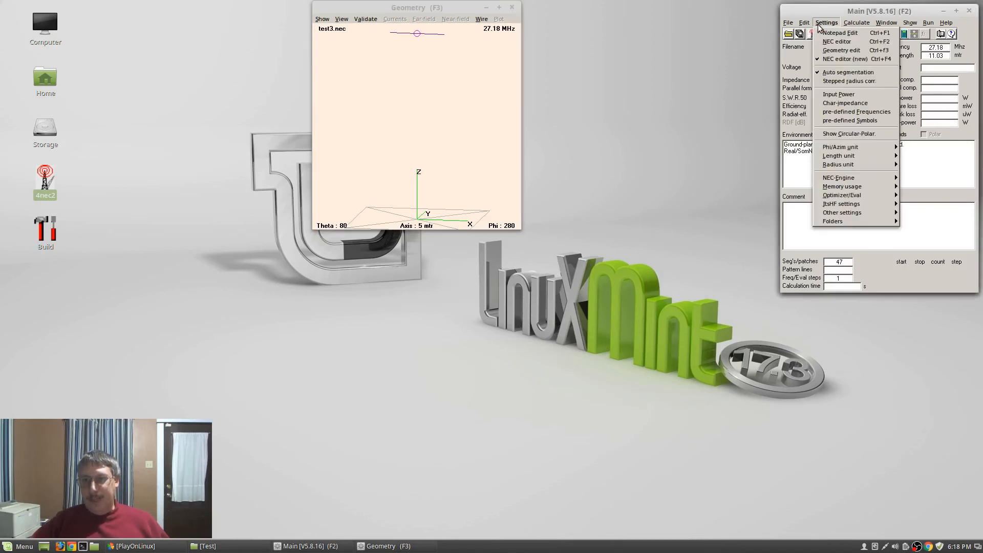
pyautogui.click(862, 12)
pyautogui.click(970, 11)
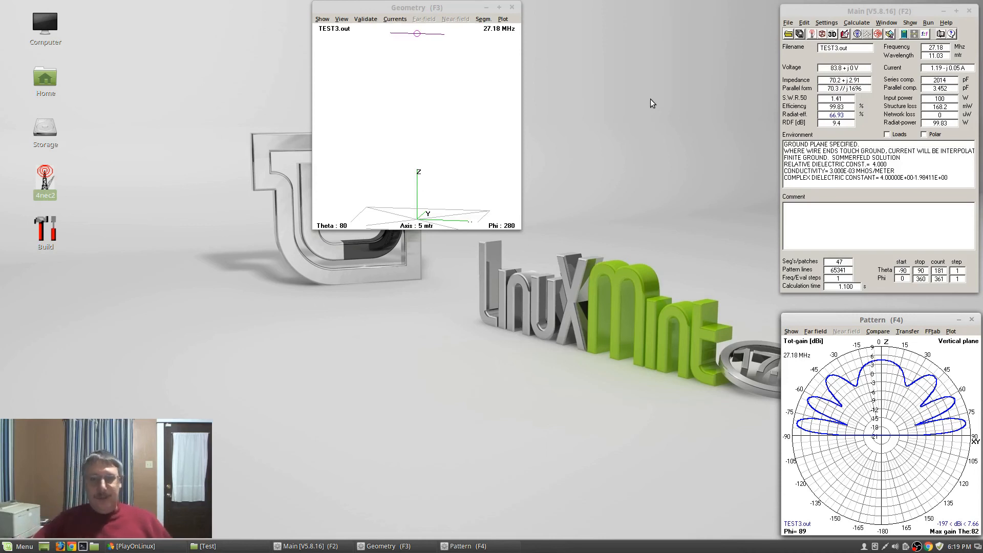
pyautogui.click(166, 544)
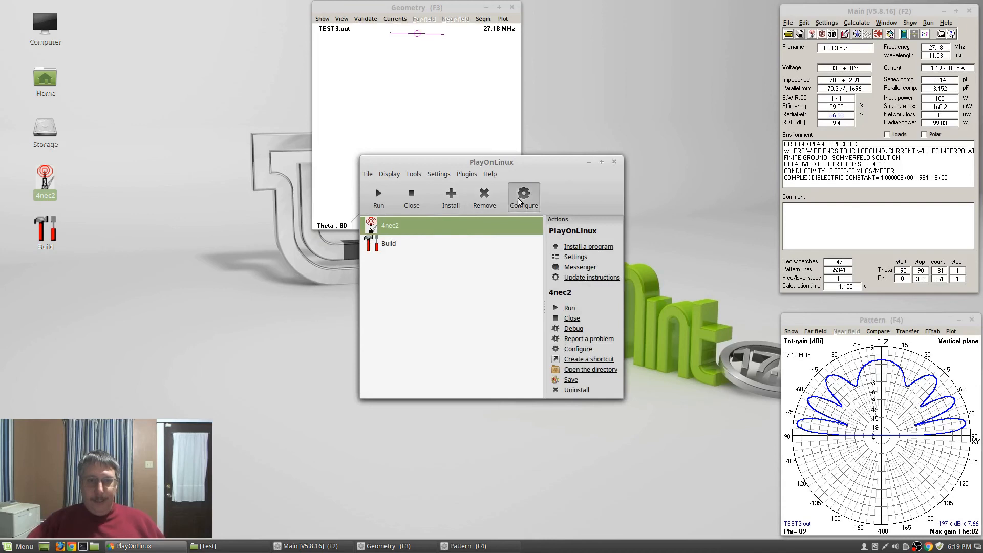
# Open 4nec2's configuration in PlayOnLinux to see its General settings with Wine 2.22
pyautogui.click(524, 196)
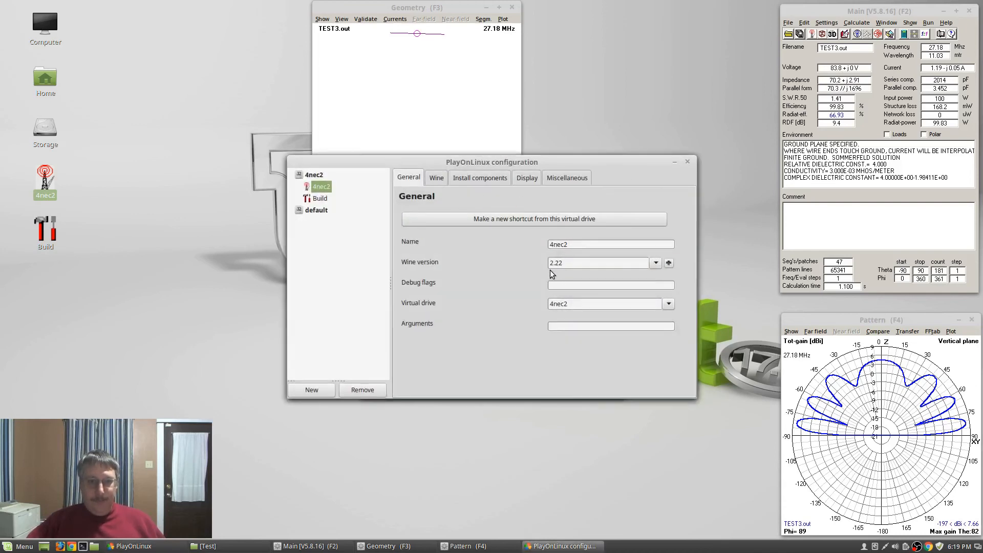